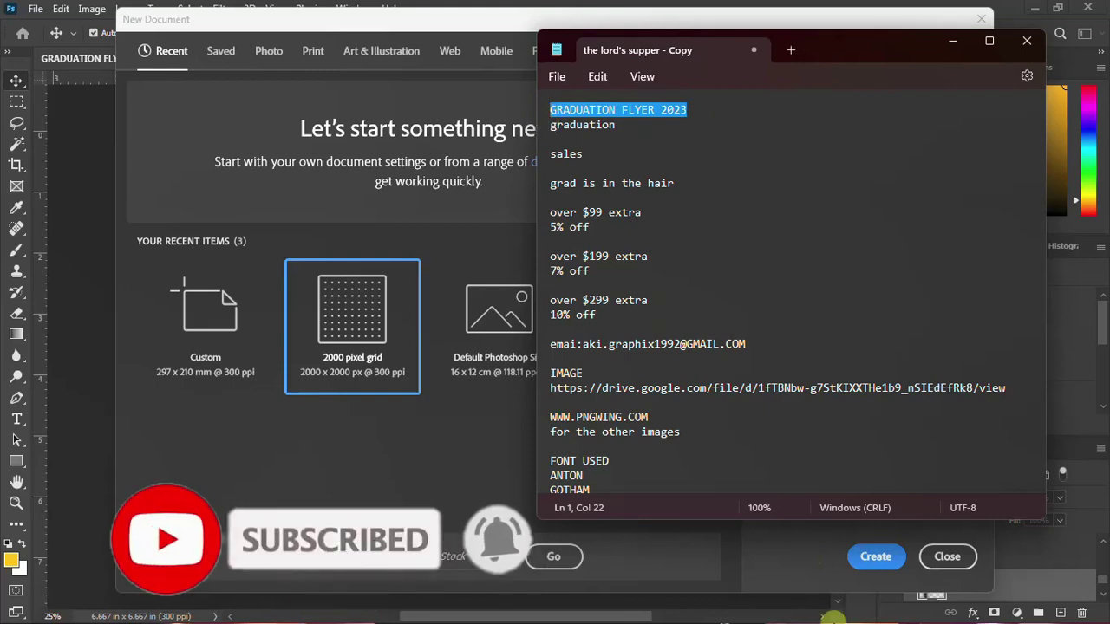
Name the new document 'GRADUATION FLYER 2023', keep 2000 × 2000 px at 300 ppi, and create it
mouse_move(760, 618)
click(646, 607)
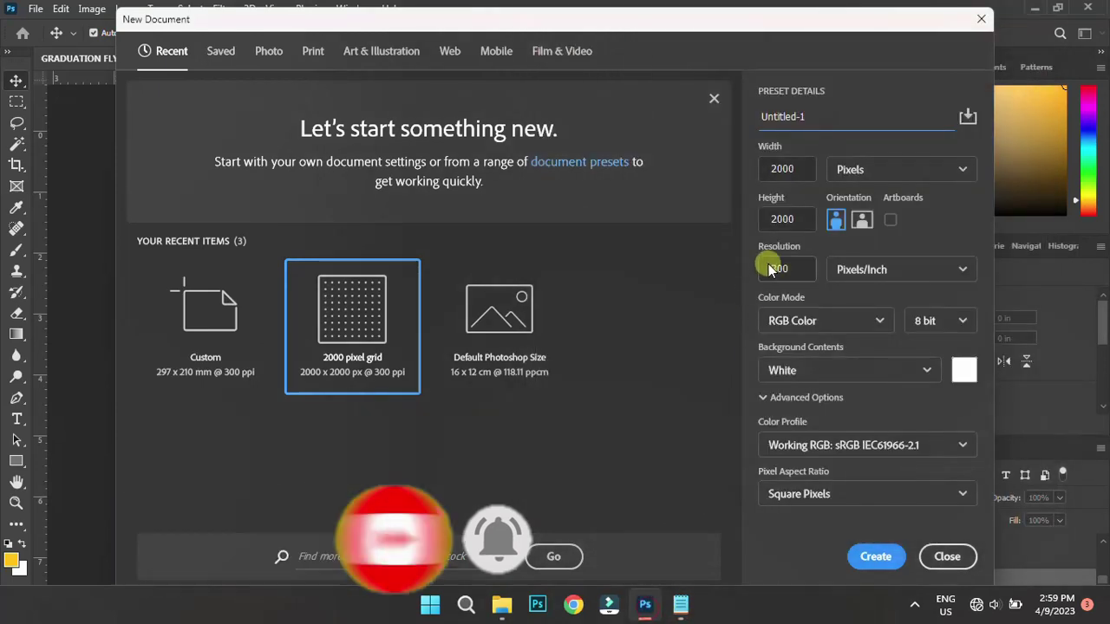
click(807, 117)
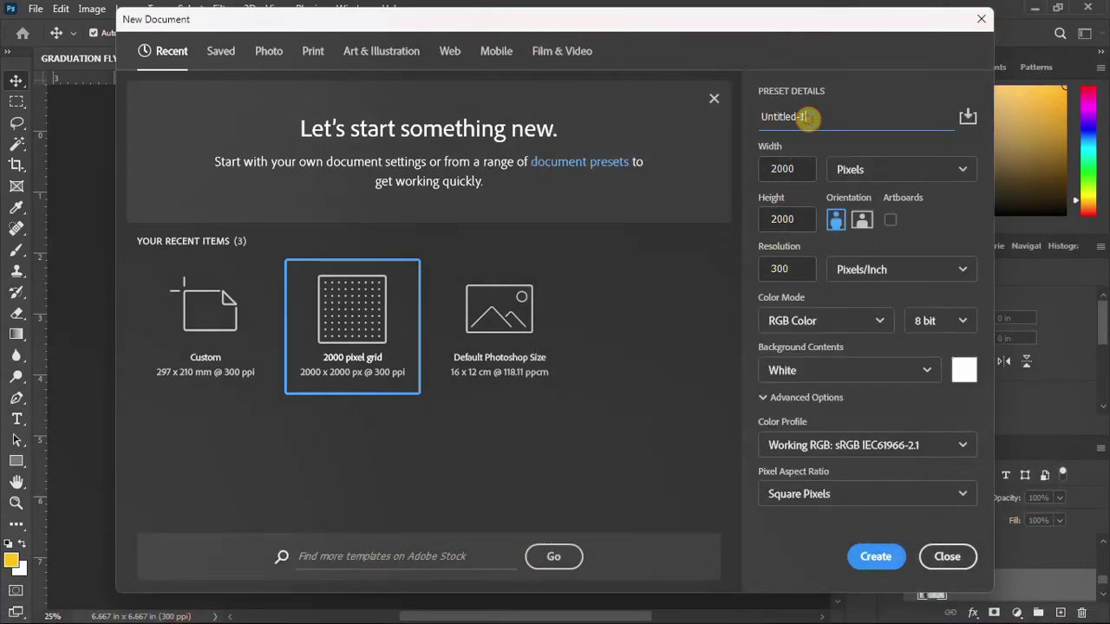
drag(767, 120, 819, 118)
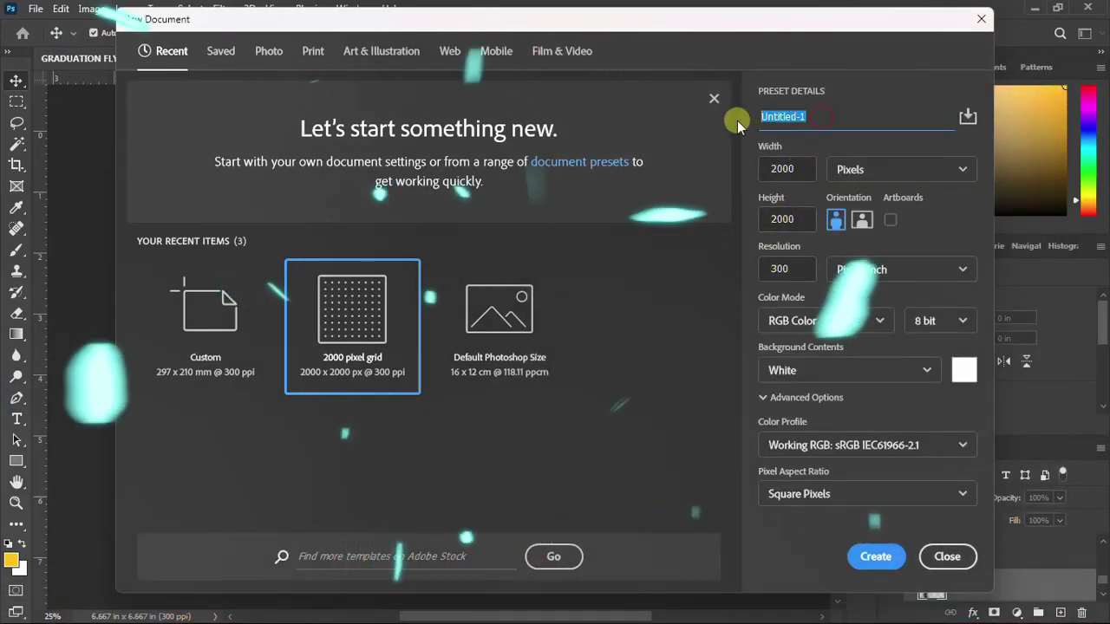
text(GRADUATION FLYER 2023)
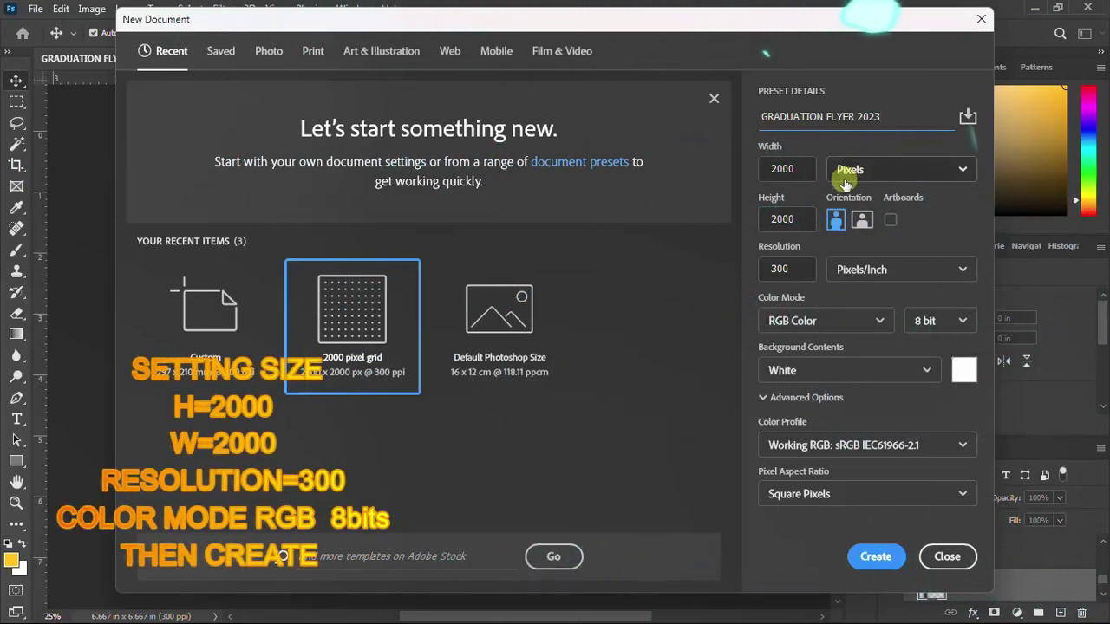
double_click(772, 170)
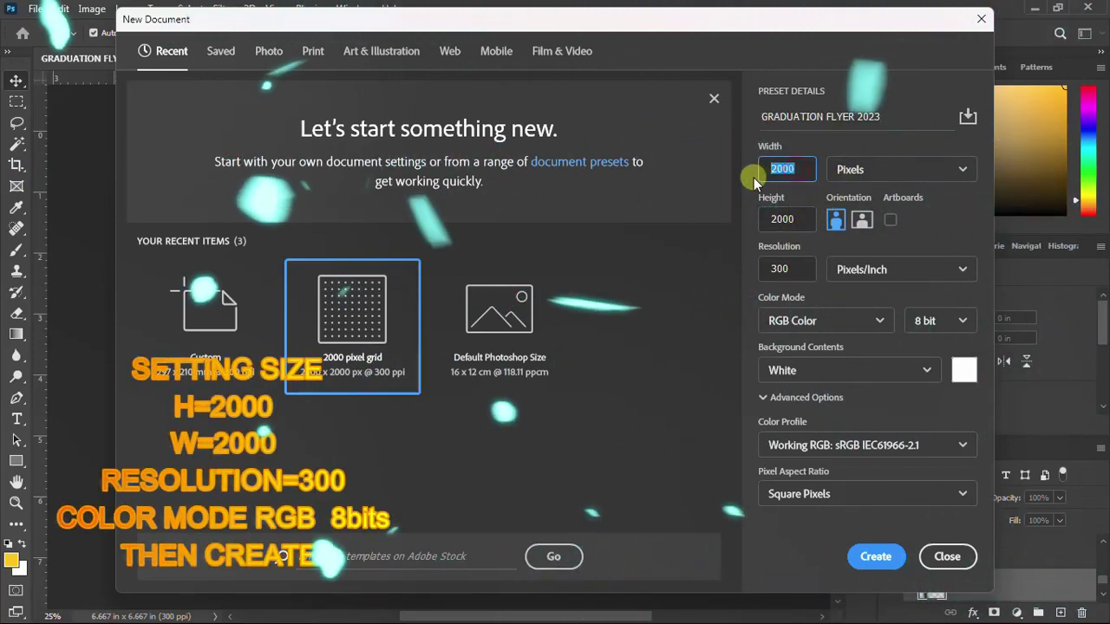
double_click(783, 219)
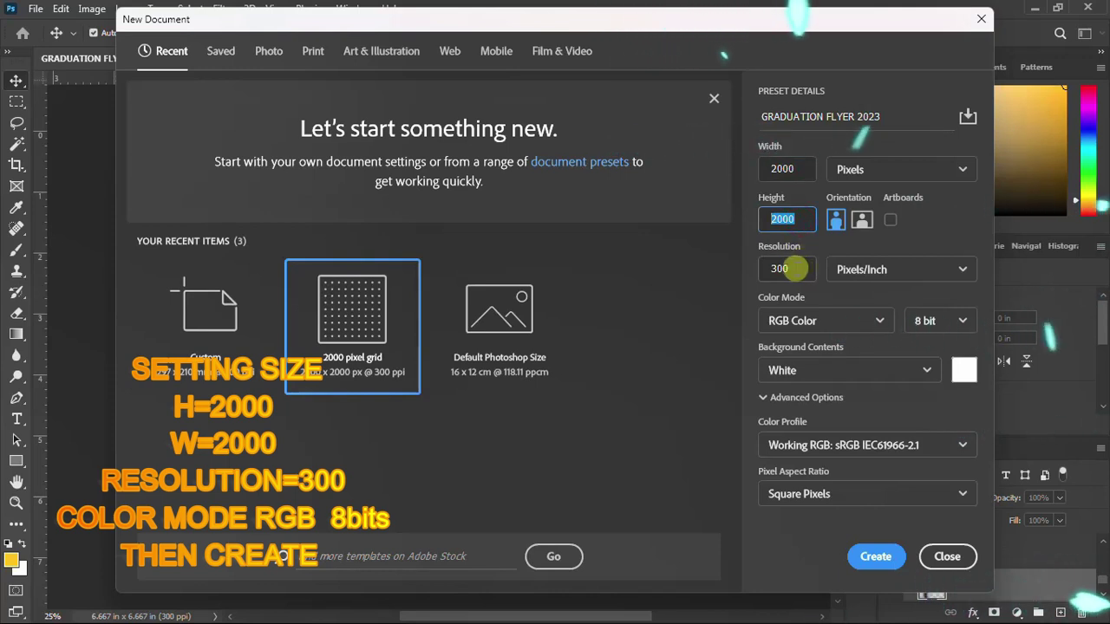
double_click(756, 269)
click(876, 558)
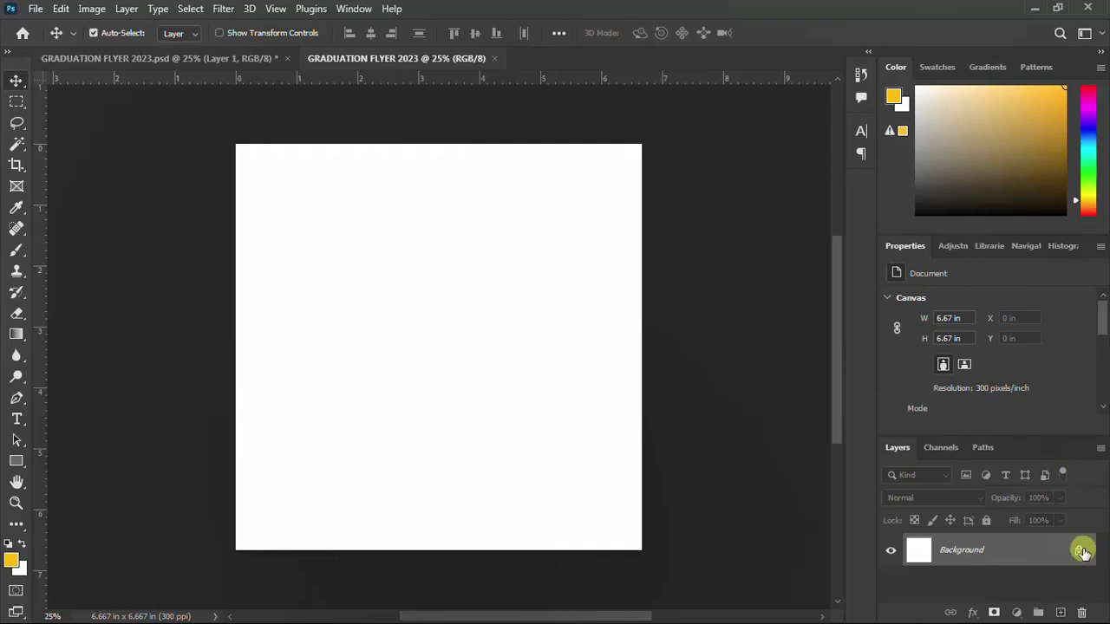
Unlock the Background layer and drag the a1 photo from Downloads onto the canvas
click(1080, 550)
mouse_move(586, 615)
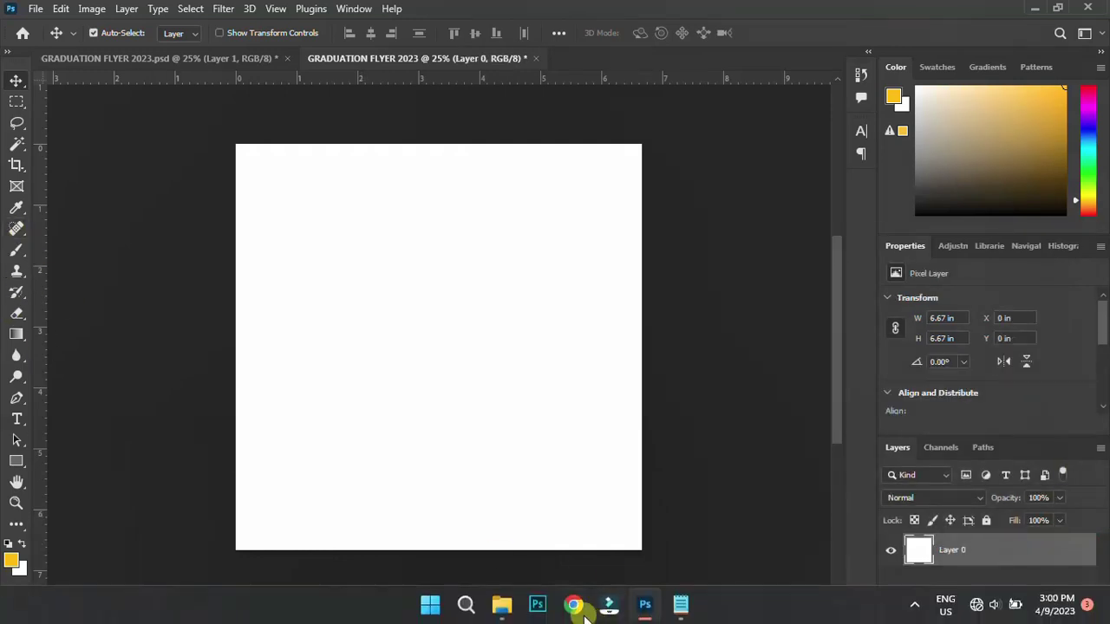
click(505, 605)
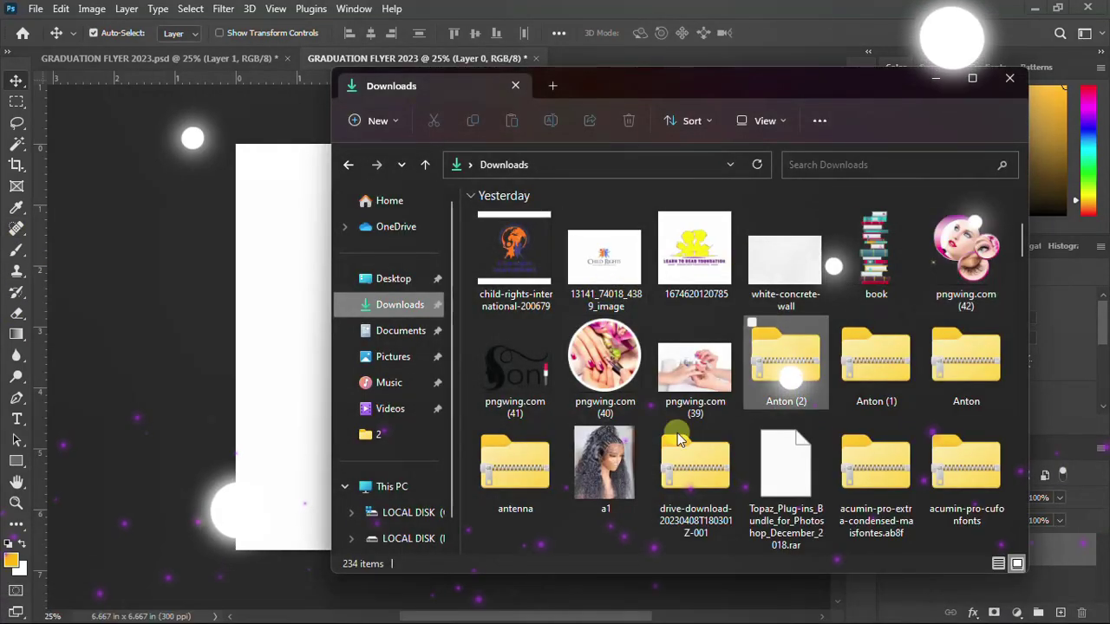
click(610, 476)
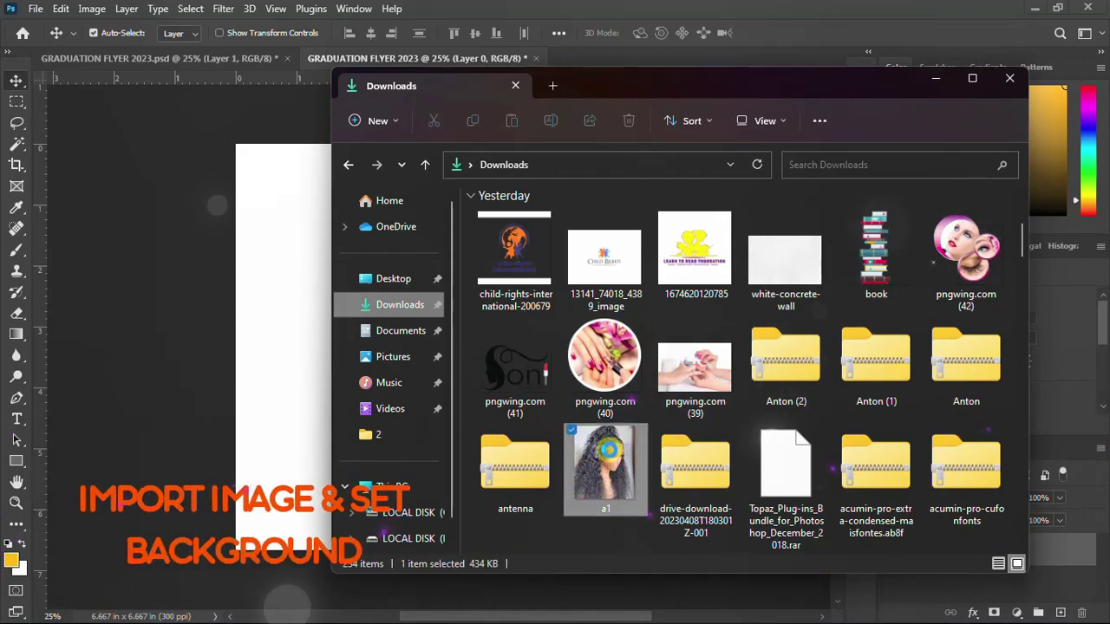
drag(614, 460, 339, 353)
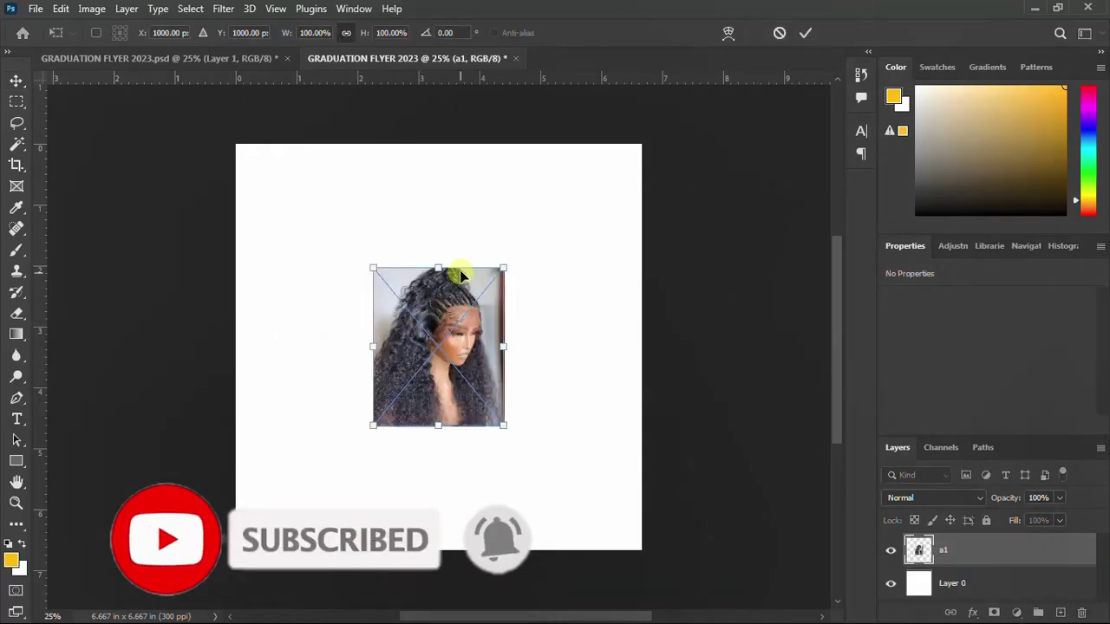
Scale the a1 photo to the full canvas height and move it against the right edge
drag(442, 264, 469, 144)
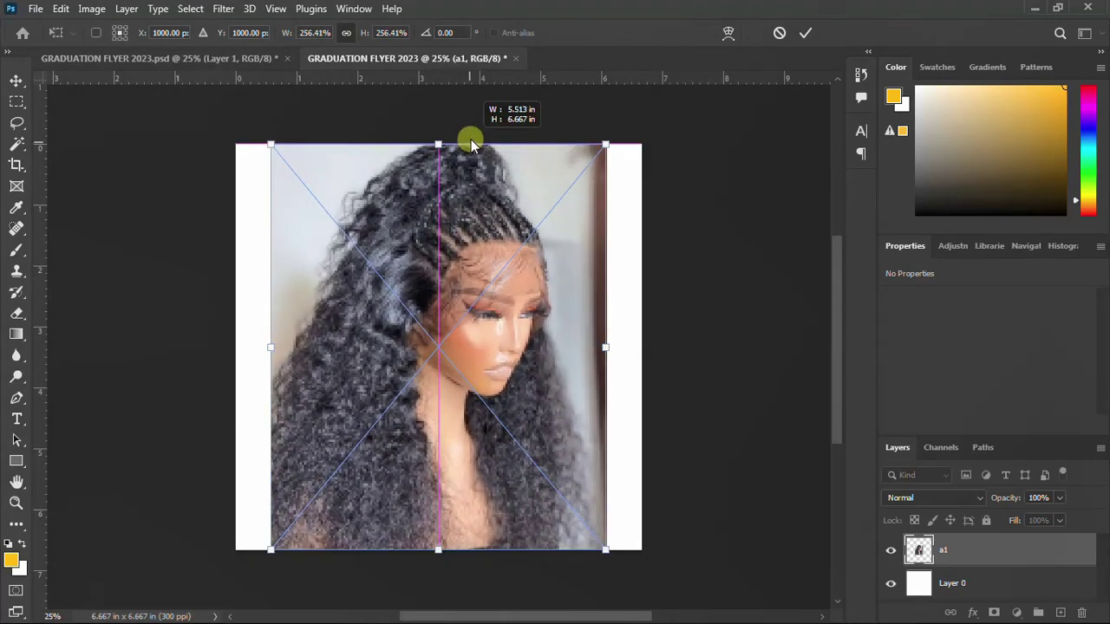
drag(466, 311, 526, 301)
key(Return)
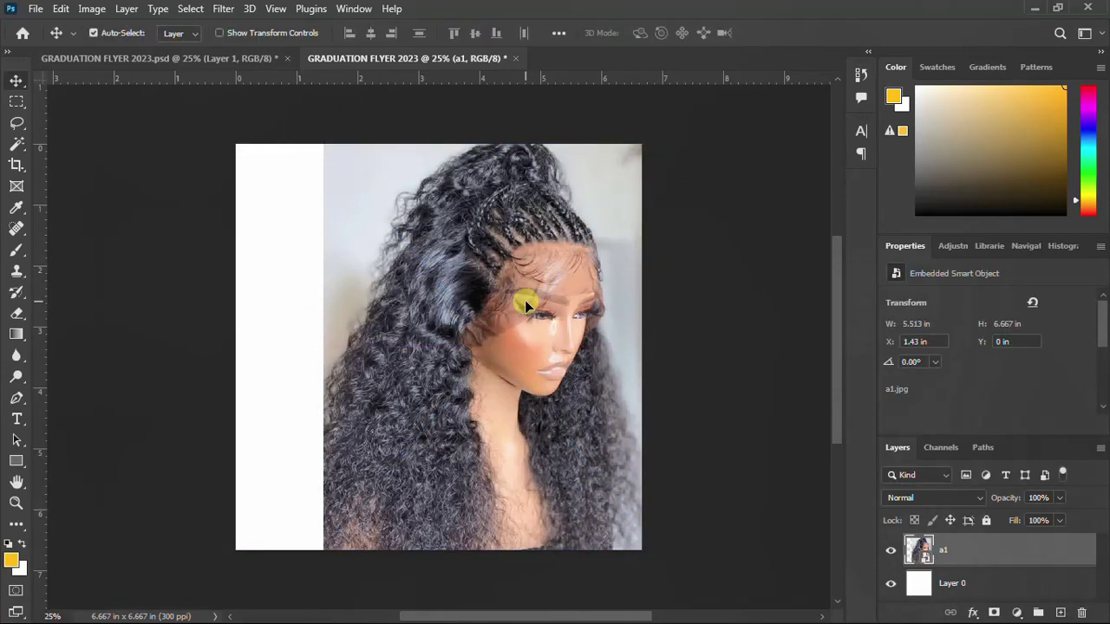
Add Layer 1 above the photo and set the brush foreground colour to #171411 from the notes
click(1060, 613)
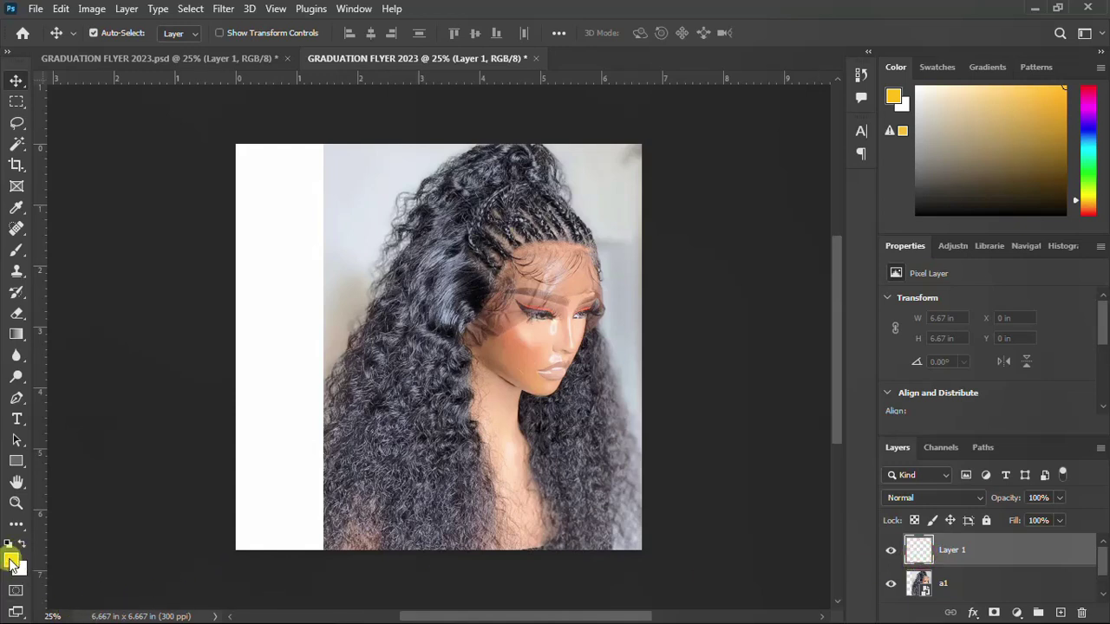
key(b)
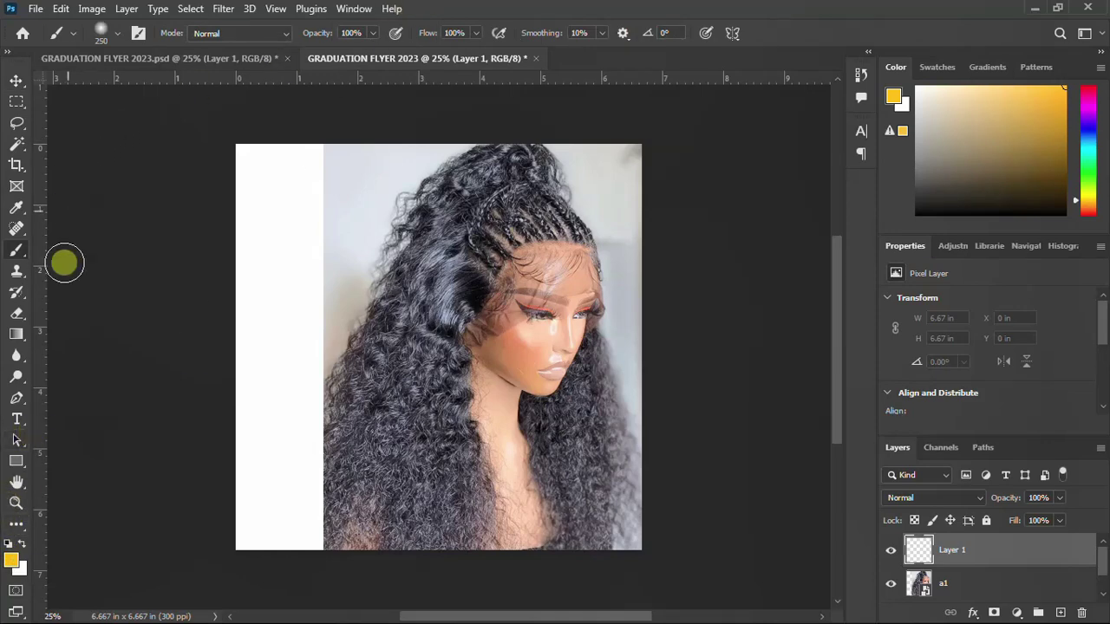
click(12, 559)
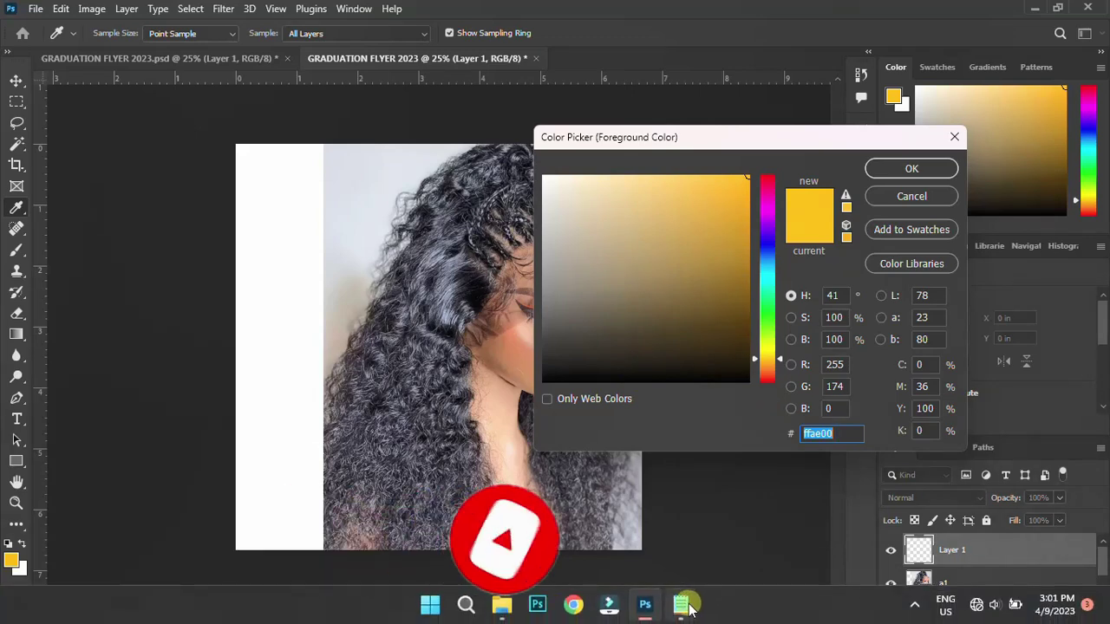
click(681, 605)
scroll(647, 387, down, 3)
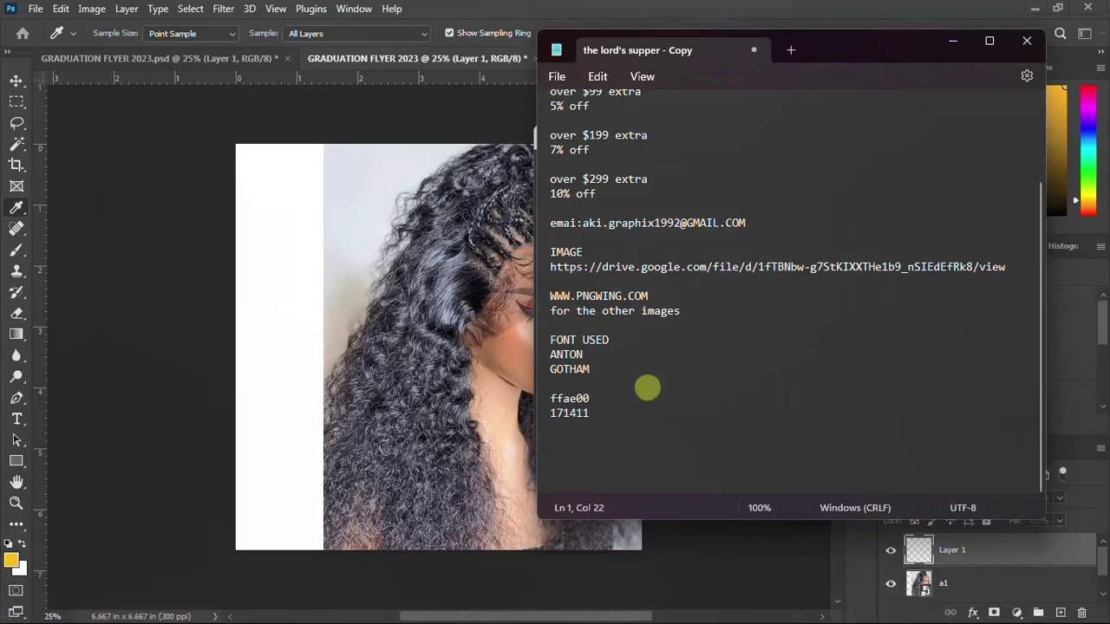
double_click(595, 415)
key(ctrl+c)
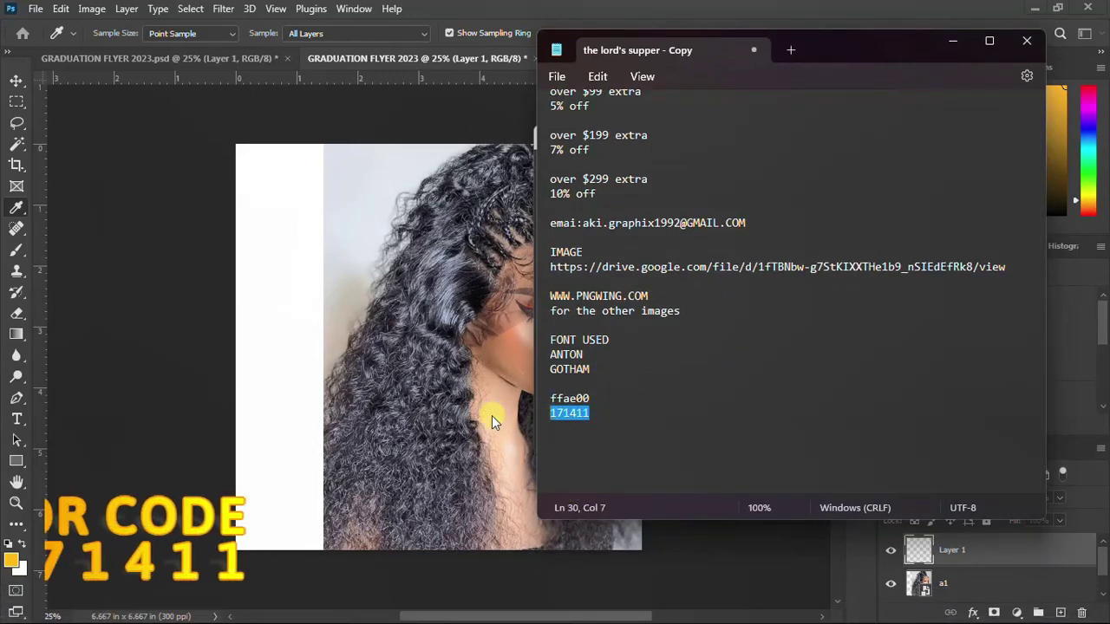
click(650, 607)
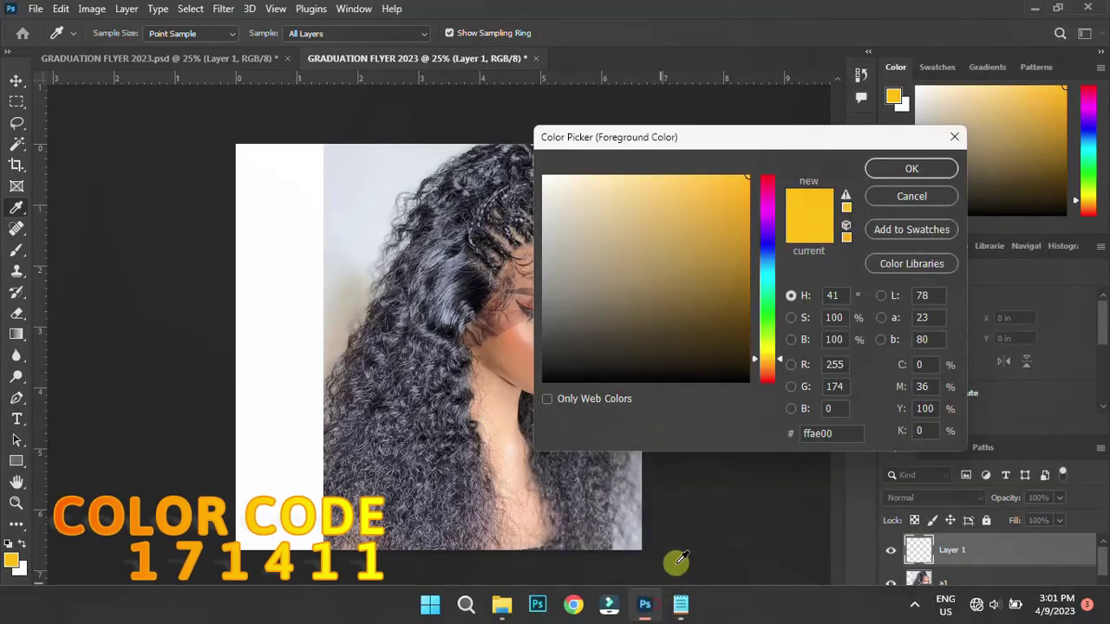
click(817, 433)
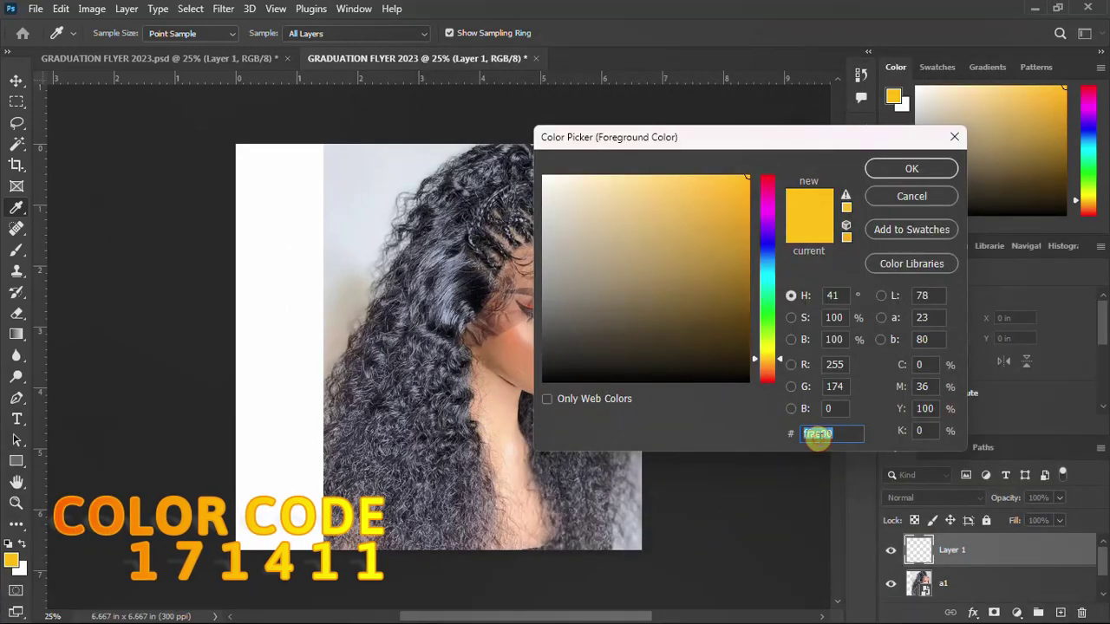
key(ctrl+v)
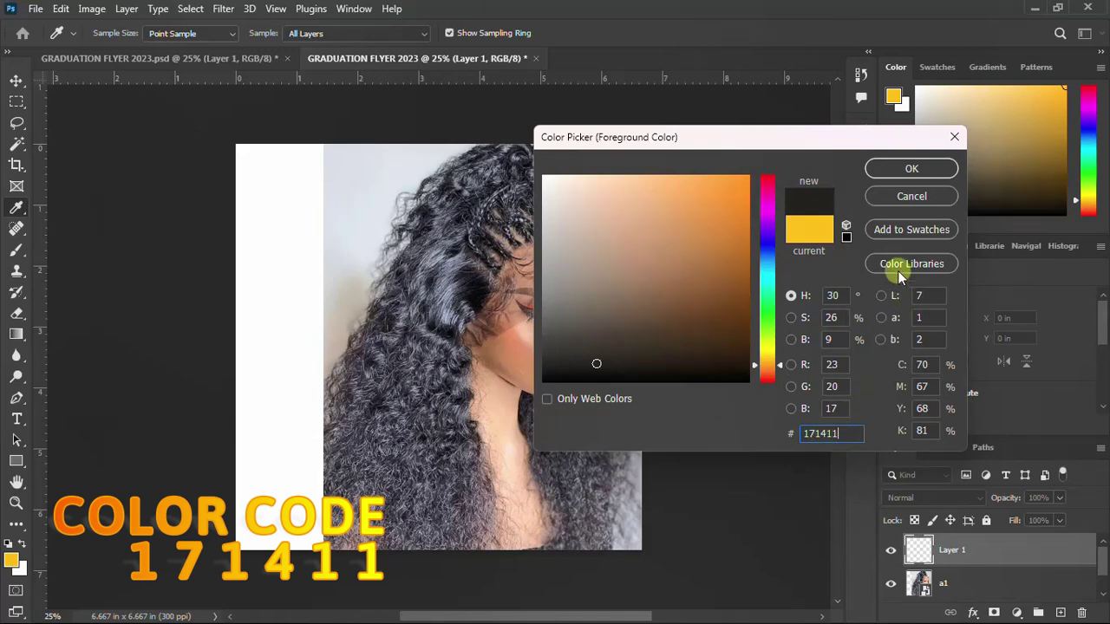
click(912, 169)
key(b)
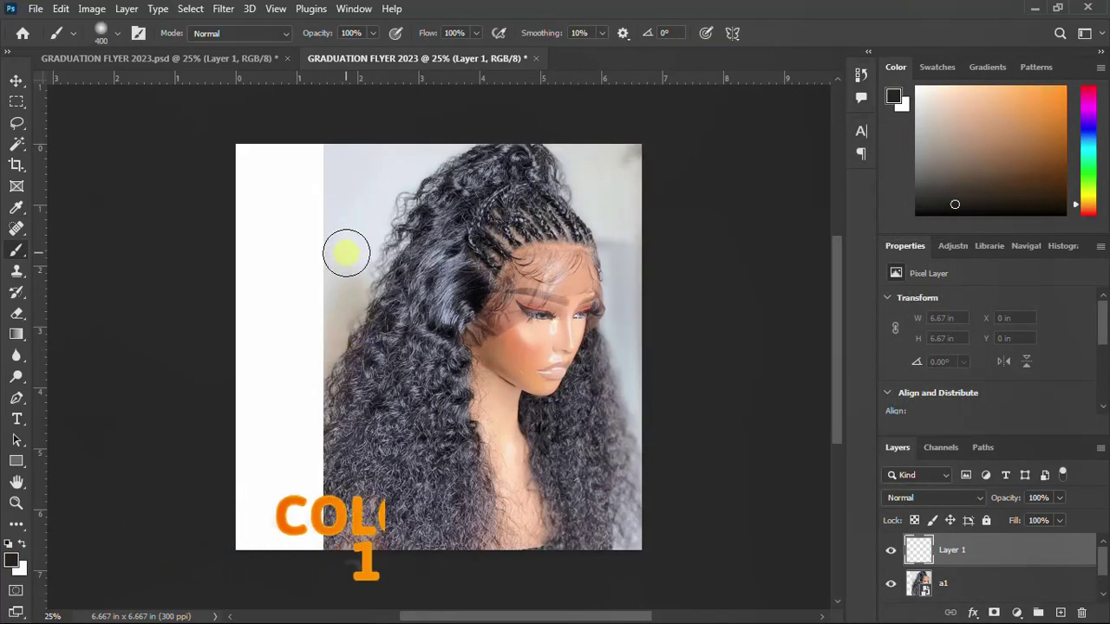
Enlarge the soft brush to 700 and paint a near-black band down the left side
key(bracketright)
key(bracketright)
key(bracketright)
key(bracketright)
key(bracketright)
key(bracketright)
key(bracketright)
mouse_move(309, 178)
mouse_down()
mouse_move(305, 488)
mouse_move(287, 370)
mouse_move(282, 163)
mouse_move(246, 503)
mouse_move(351, 156)
mouse_move(325, 229)
mouse_move(287, 436)
mouse_move(294, 576)
mouse_move(279, 393)
mouse_move(285, 133)
mouse_move(248, 193)
mouse_move(297, 135)
mouse_move(410, 127)
mouse_move(382, 148)
mouse_move(341, 339)
mouse_move(334, 525)
mouse_move(354, 578)
mouse_move(272, 561)
mouse_move(246, 393)
mouse_move(226, 460)
mouse_move(297, 178)
mouse_move(362, 114)
mouse_move(437, 102)
mouse_move(411, 120)
mouse_move(394, 164)
mouse_move(416, 132)
mouse_move(384, 190)
mouse_move(340, 350)
mouse_move(327, 547)
mouse_move(286, 370)
mouse_move(292, 276)
mouse_move(356, 258)
mouse_up()
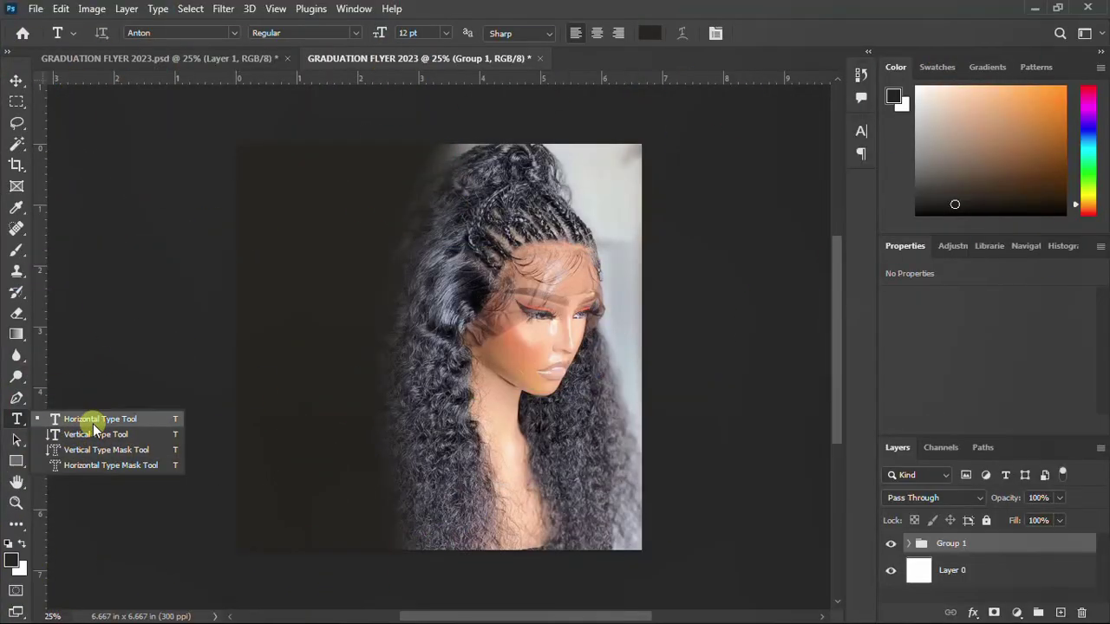
Add a text layer near the top left reading 'graduation', copied from the notes
click(93, 422)
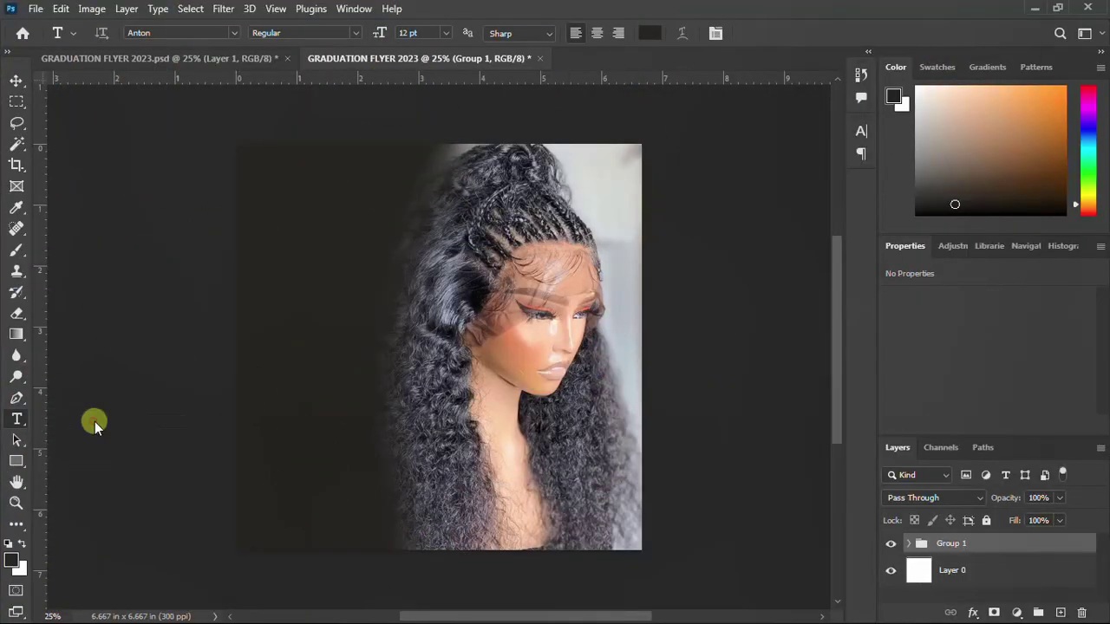
click(303, 198)
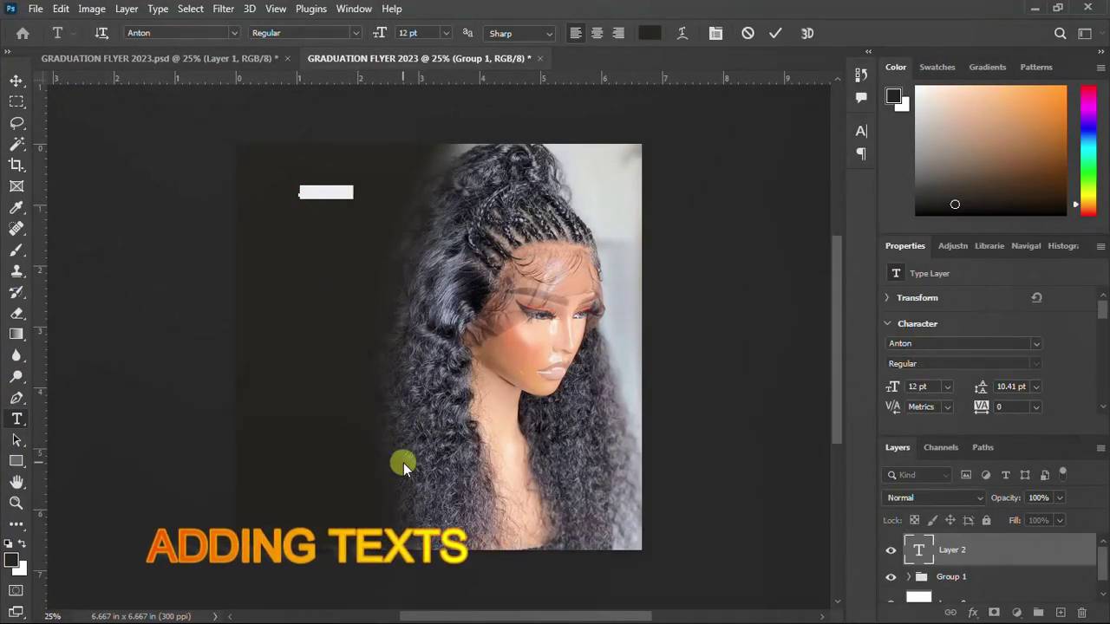
click(681, 617)
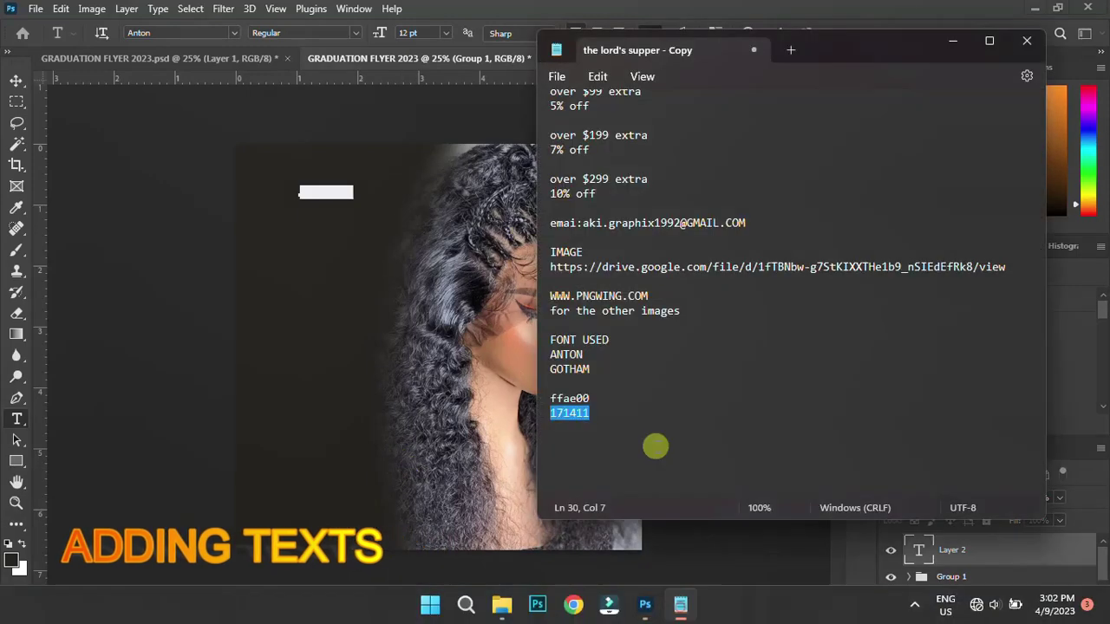
scroll(613, 112, up, 3)
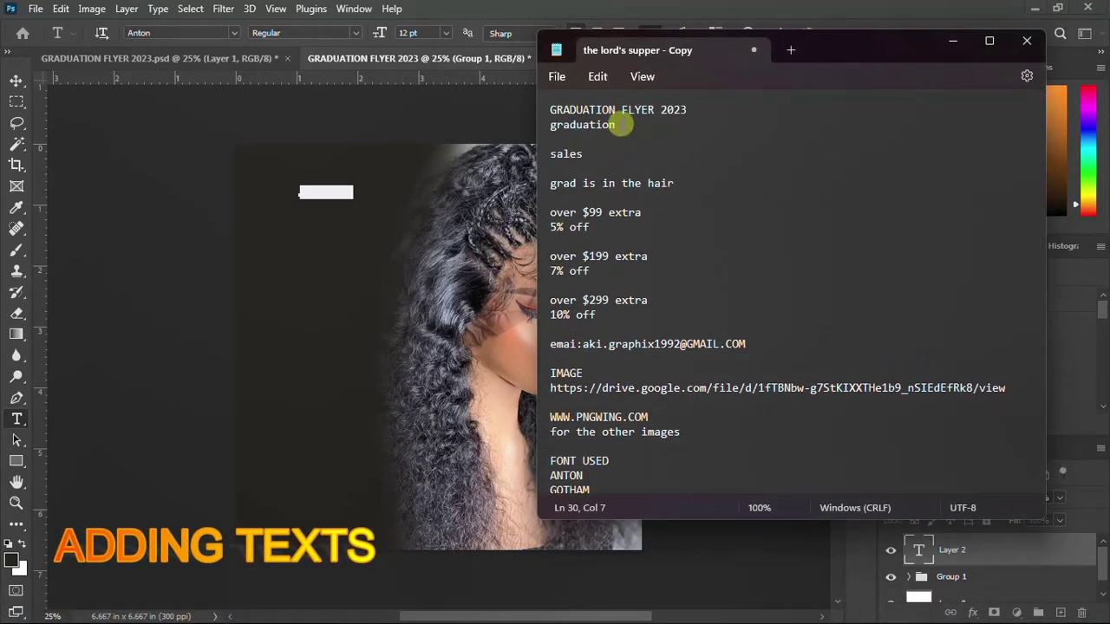
double_click(607, 125)
key(ctrl+c)
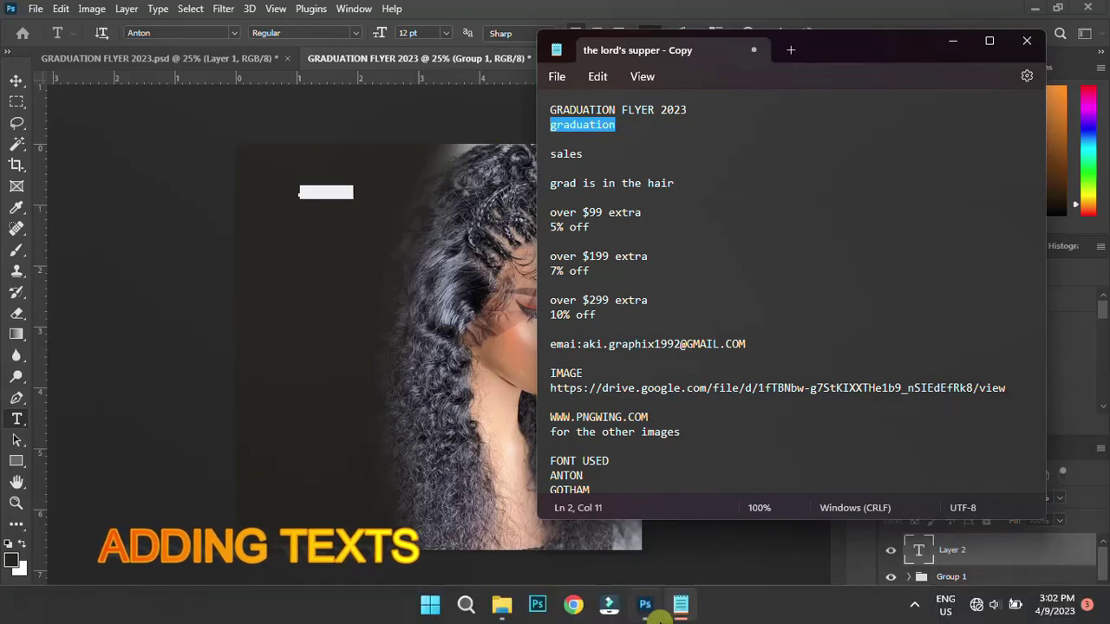
click(644, 604)
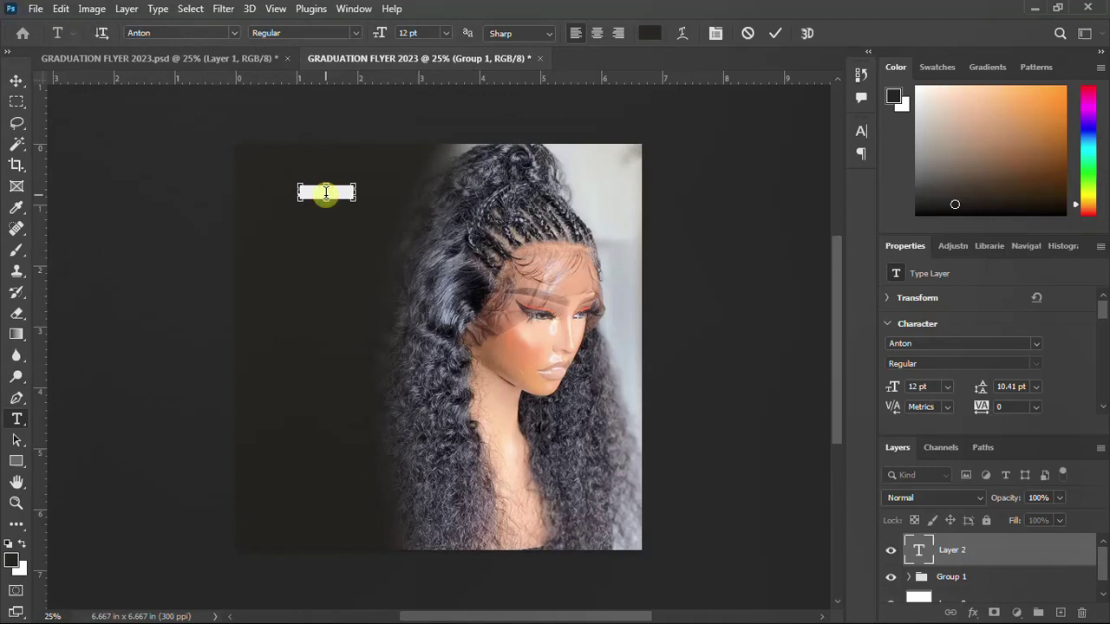
key(ctrl+v)
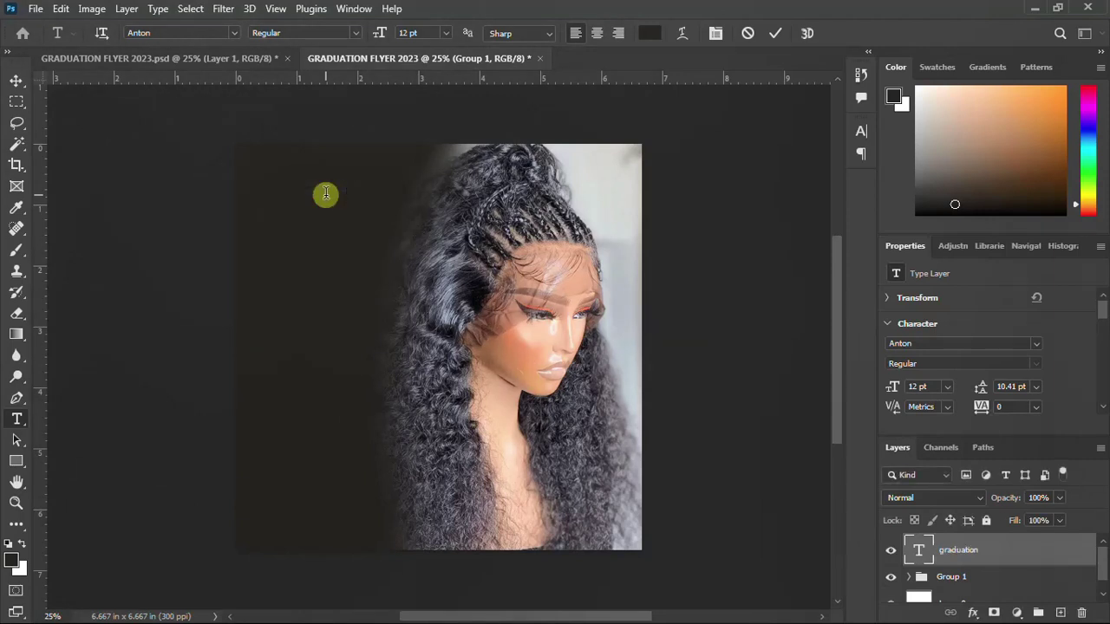
click(528, 123)
Change the headline text colour to white in the Character panel
click(861, 131)
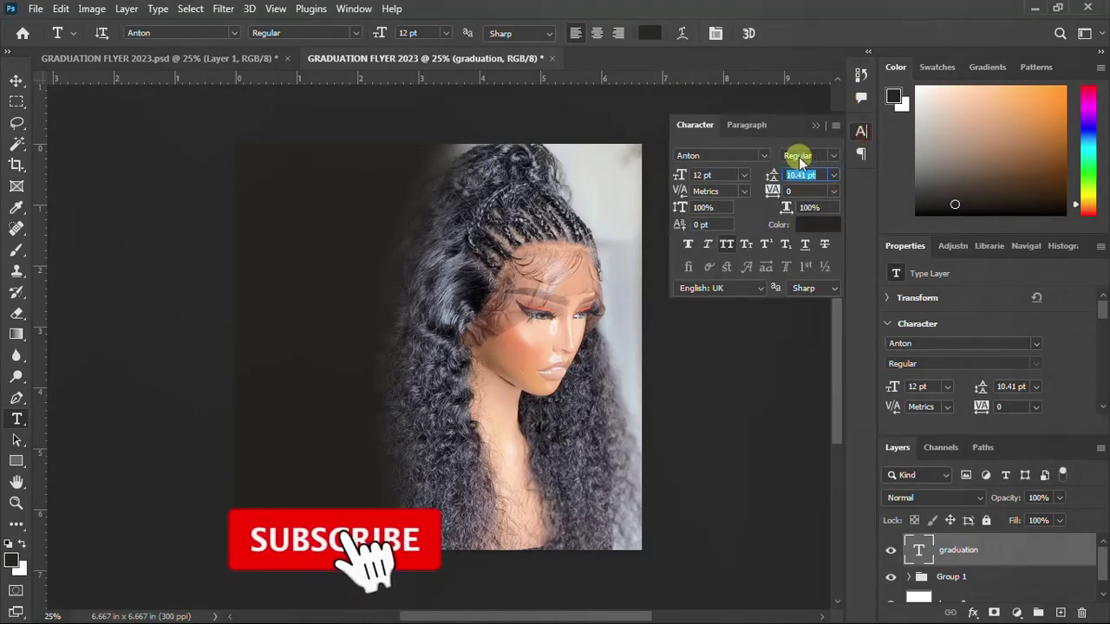
click(816, 226)
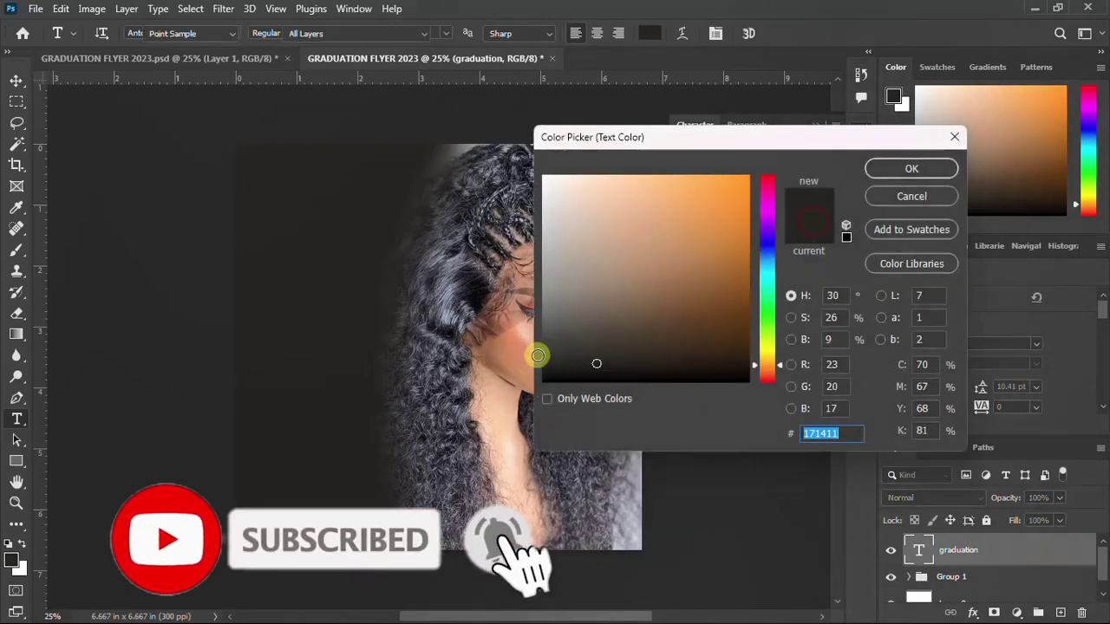
click(479, 160)
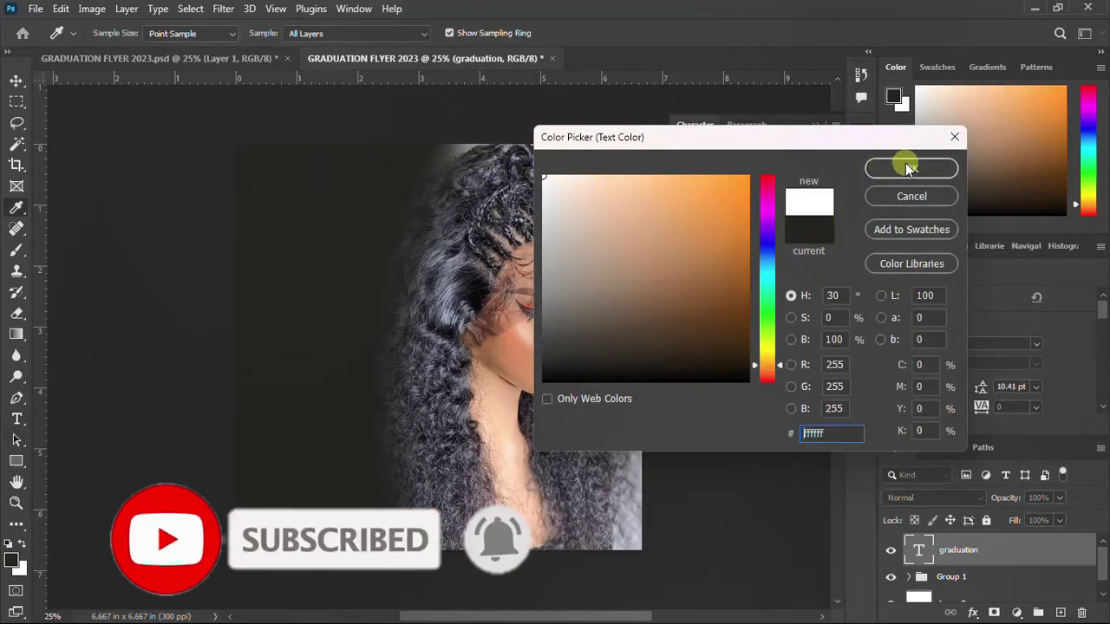
click(909, 168)
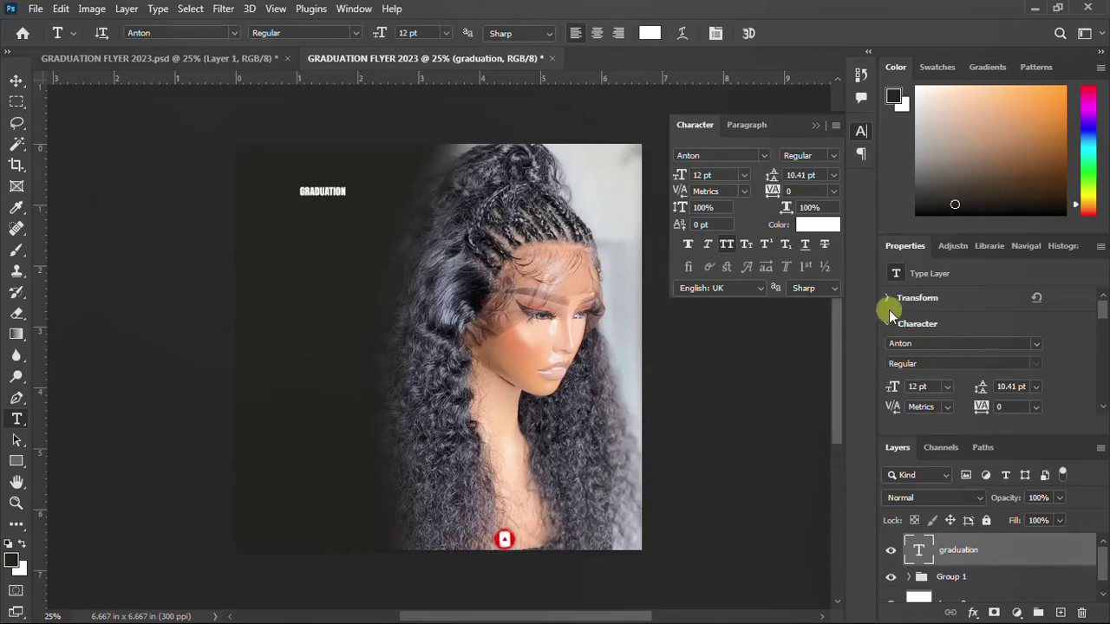
Scale the GRADUATION headline up with free transform, moving it down and right
click(861, 132)
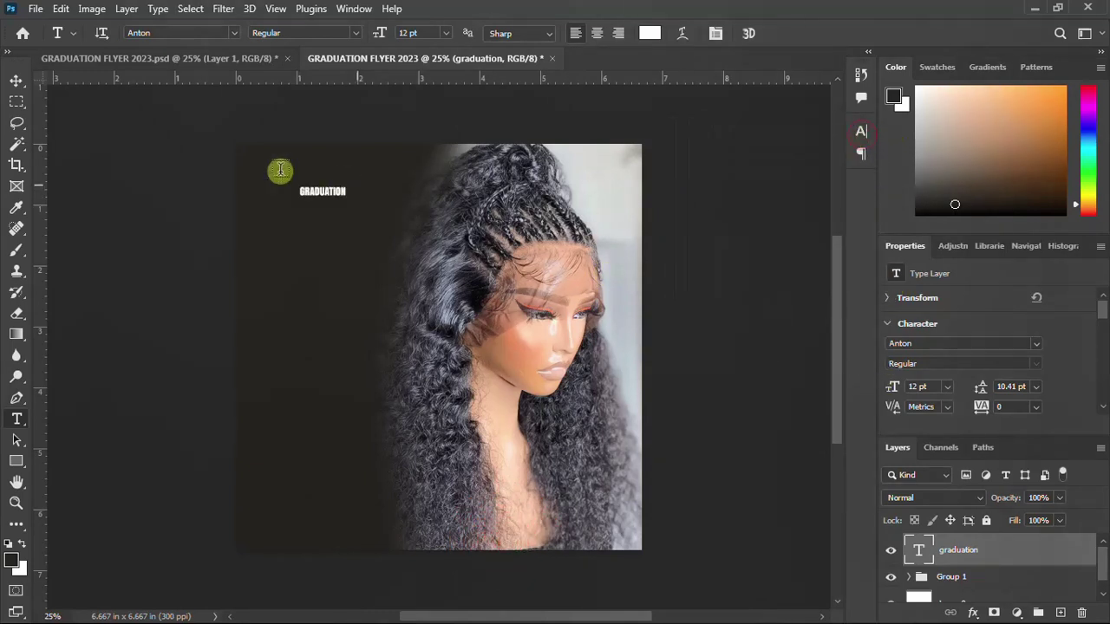
click(14, 80)
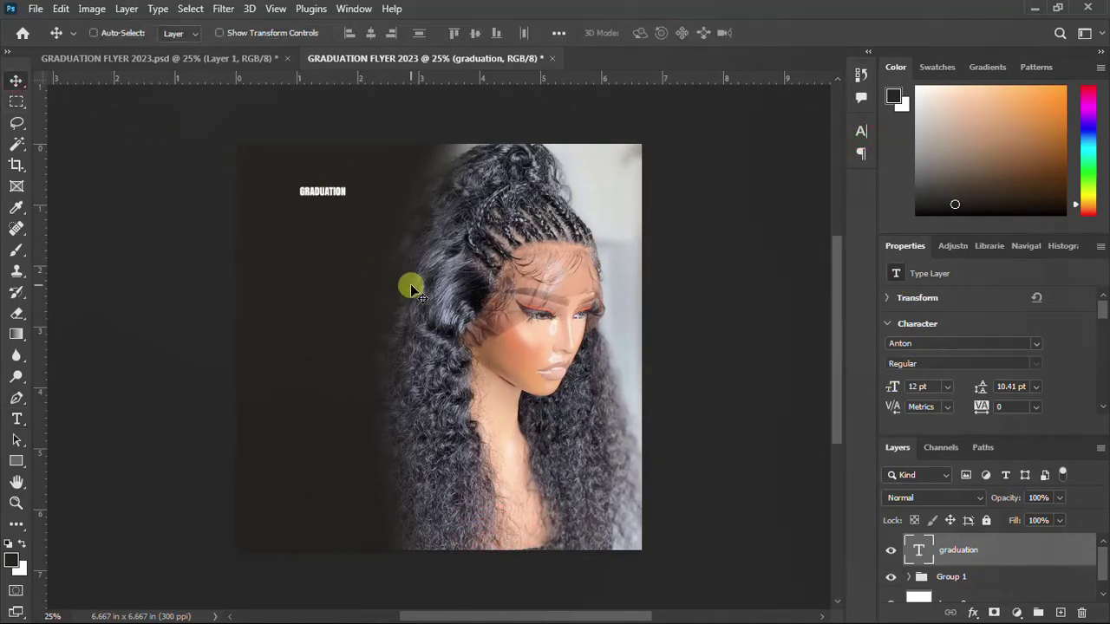
key(ctrl+t)
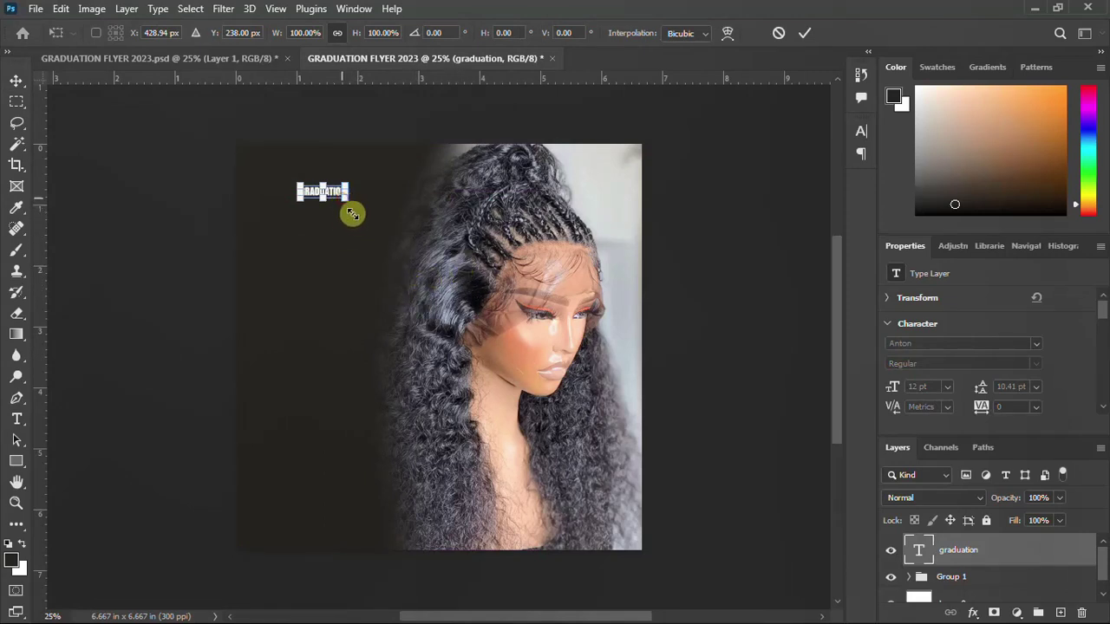
drag(352, 214, 399, 260)
drag(347, 185, 379, 222)
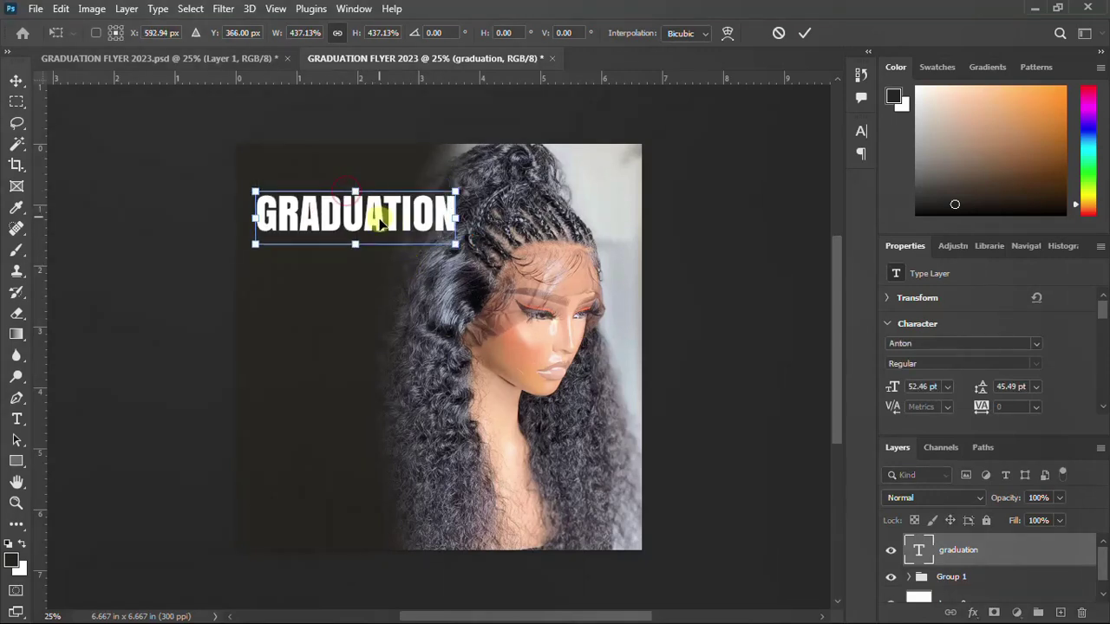
drag(452, 248, 489, 276)
key(Return)
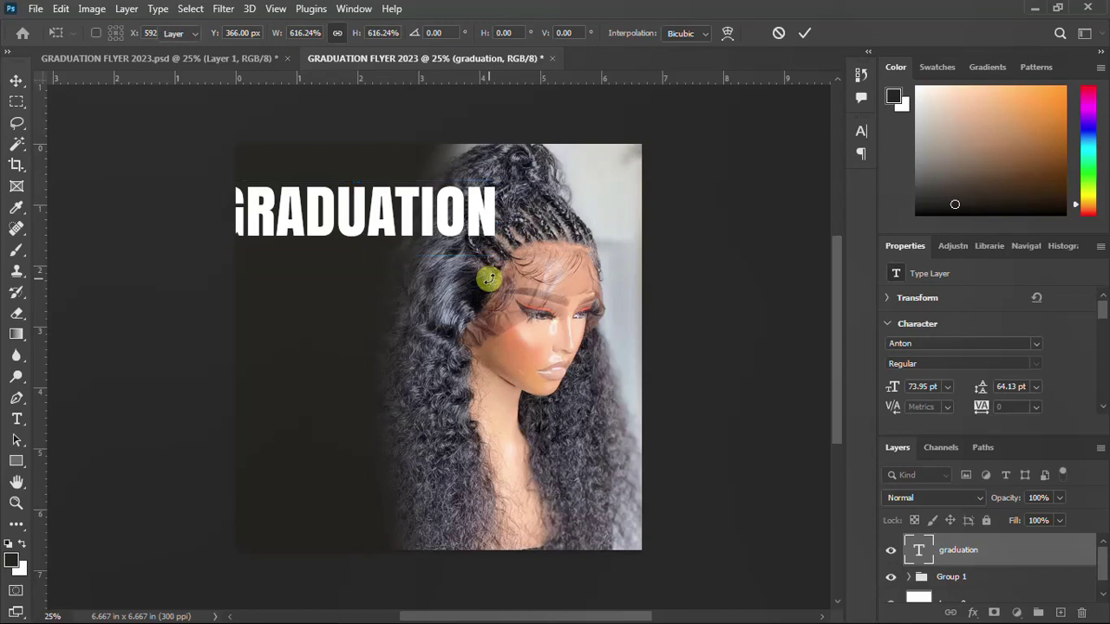
Break the headline into GRADUA / TION on two lines and position it on the left side
double_click(397, 205)
click(397, 205)
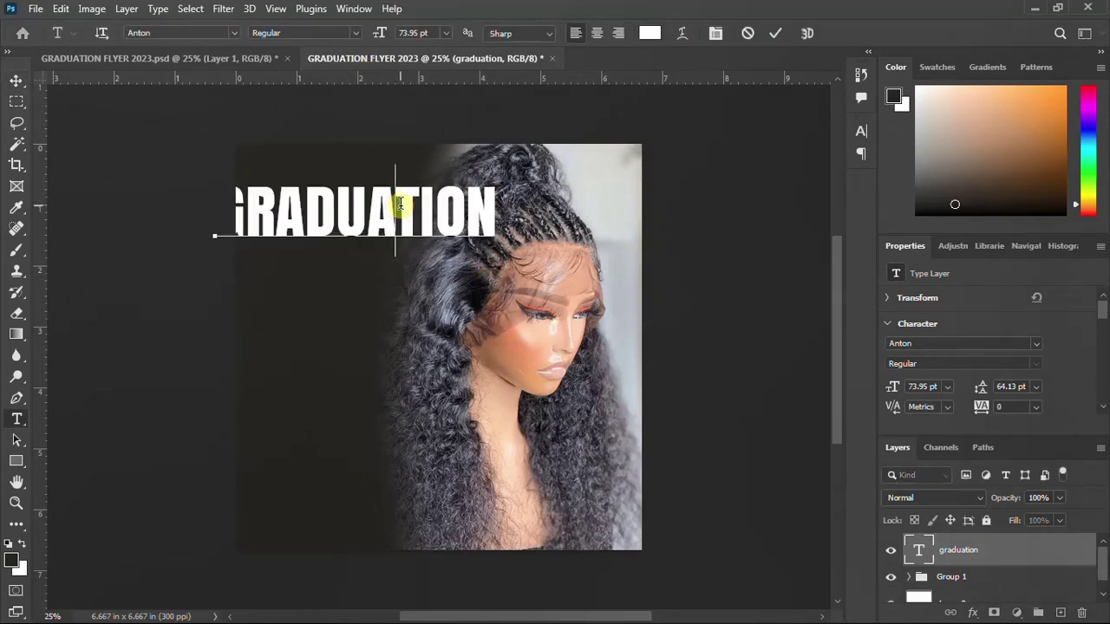
key(Return)
key(Escape)
key(v)
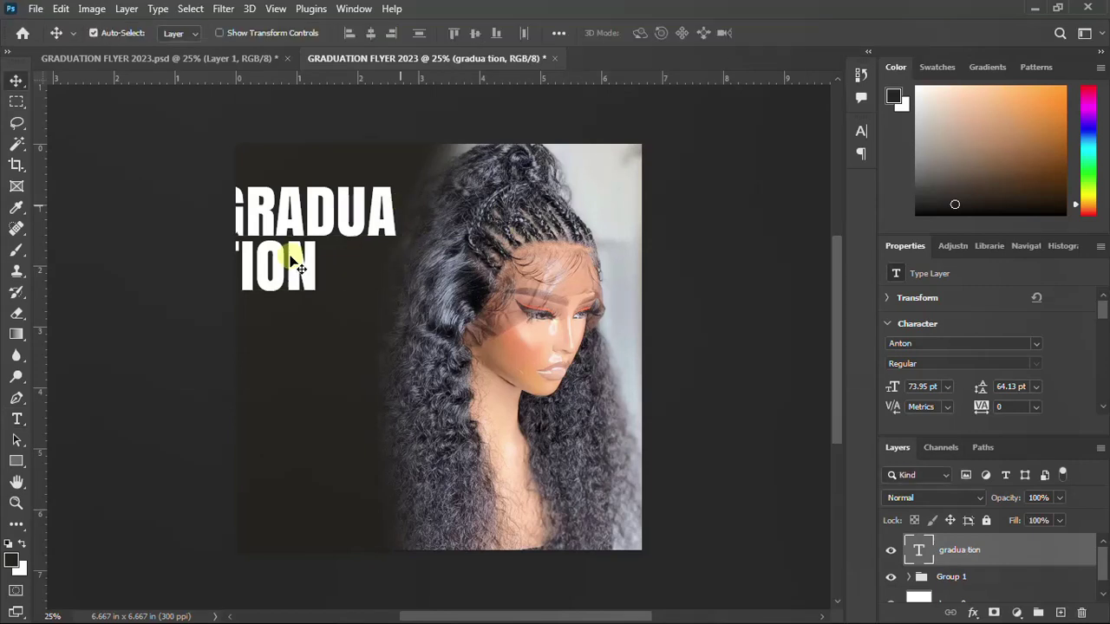
drag(291, 221, 317, 276)
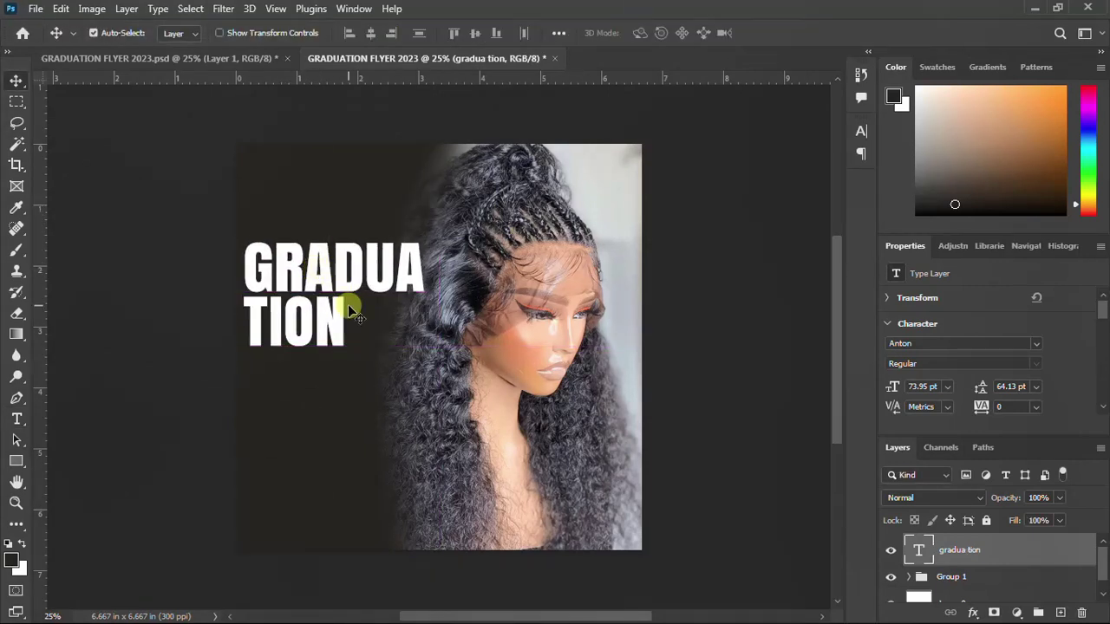
click(15, 459)
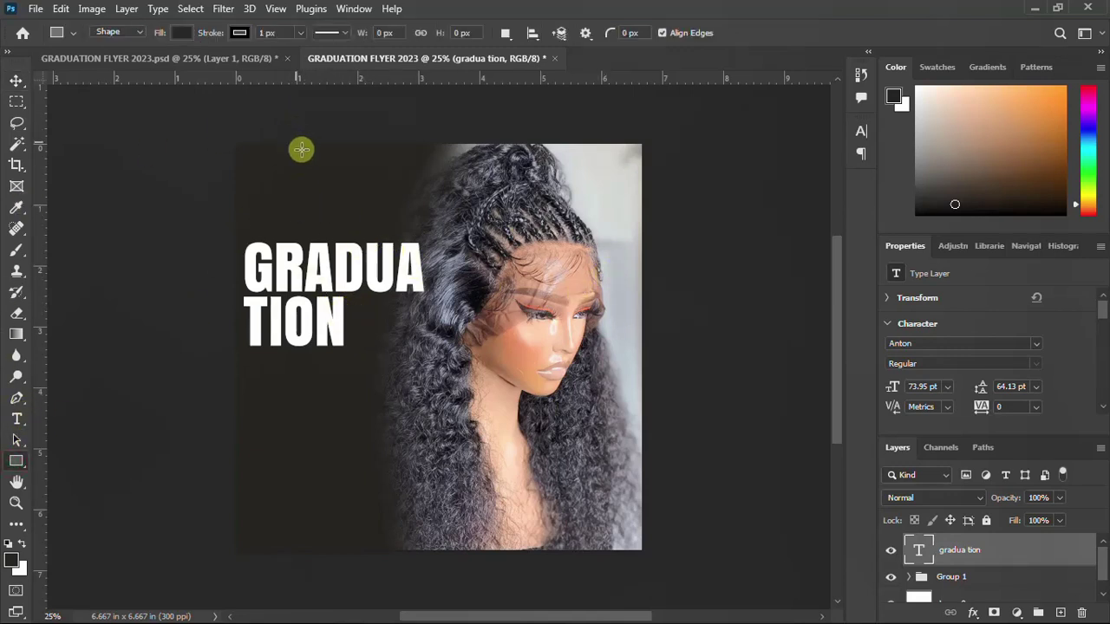
Draw a square near the top of the flyer with white fill and no stroke
drag(309, 133, 386, 212)
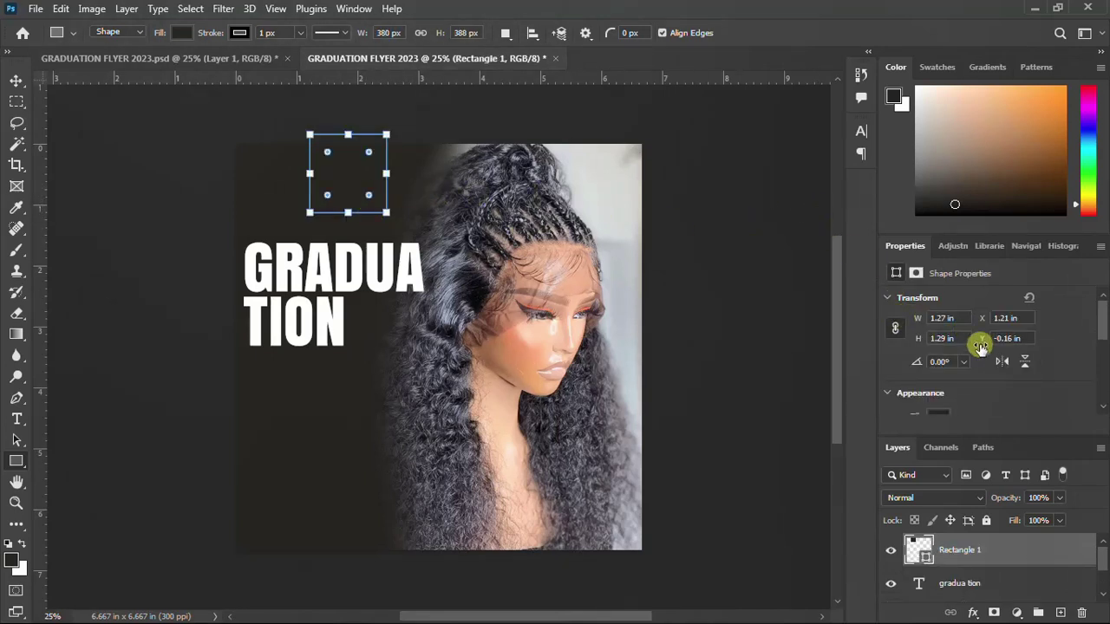
scroll(980, 345, down, 5)
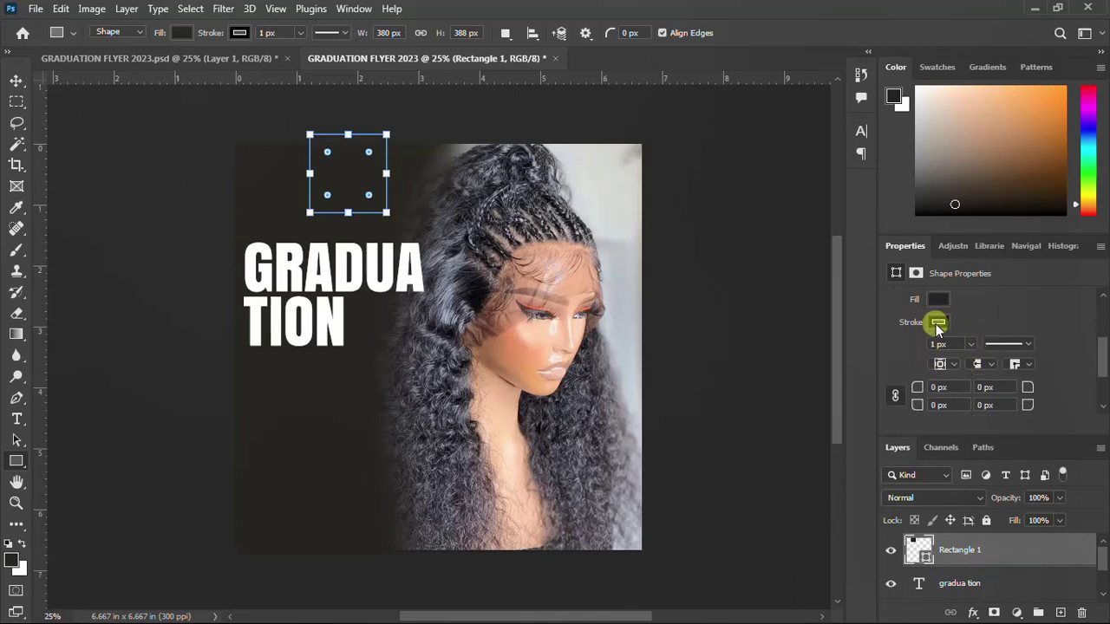
click(938, 323)
click(894, 354)
click(1002, 299)
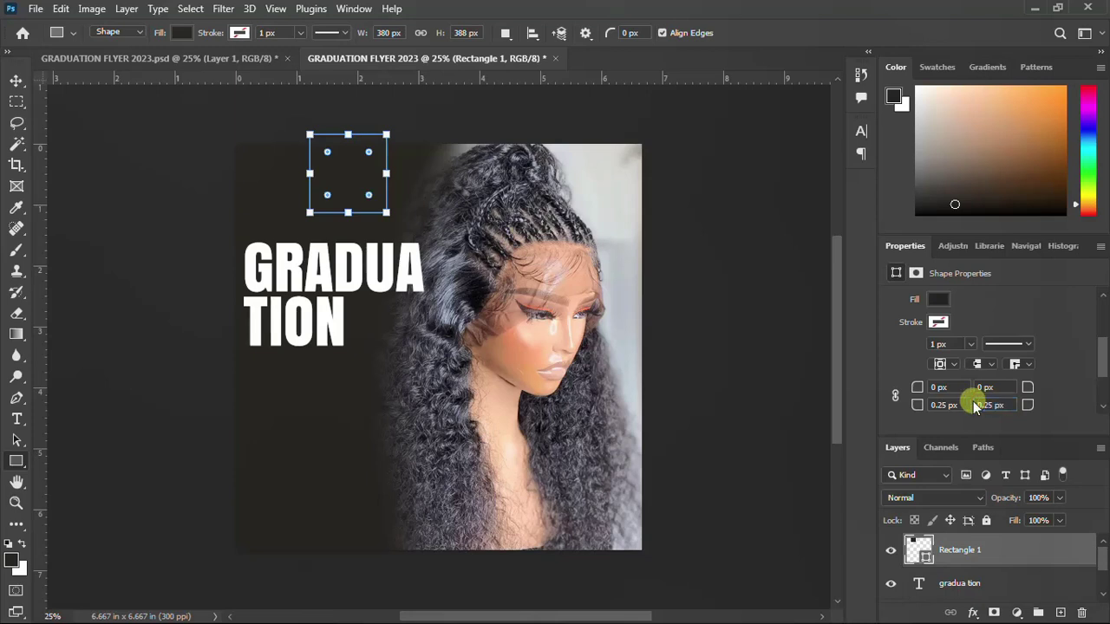
click(940, 300)
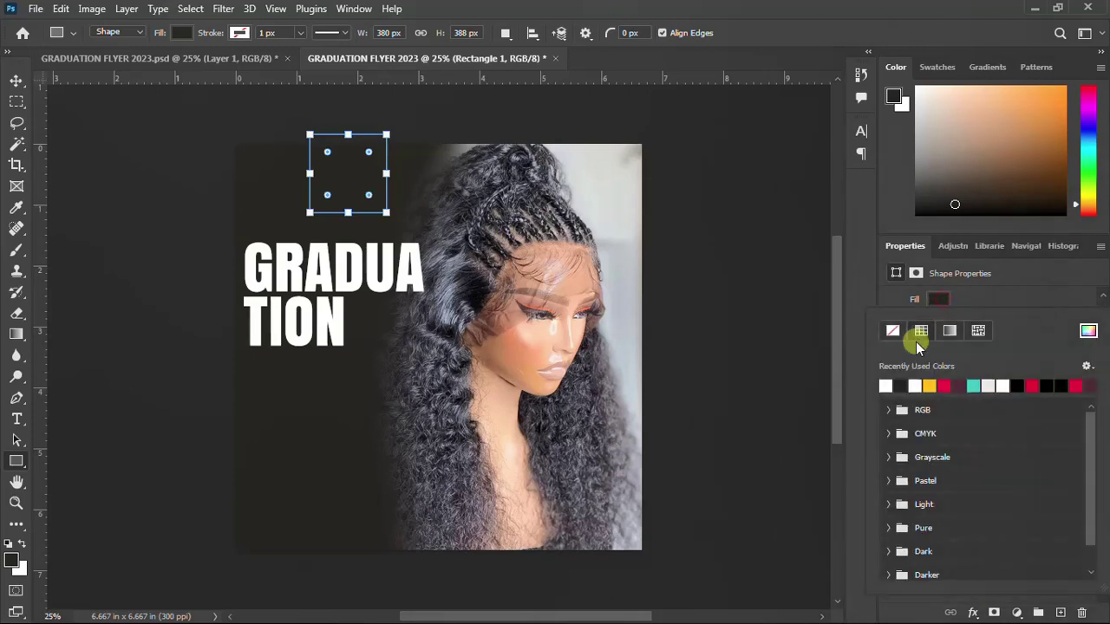
click(888, 387)
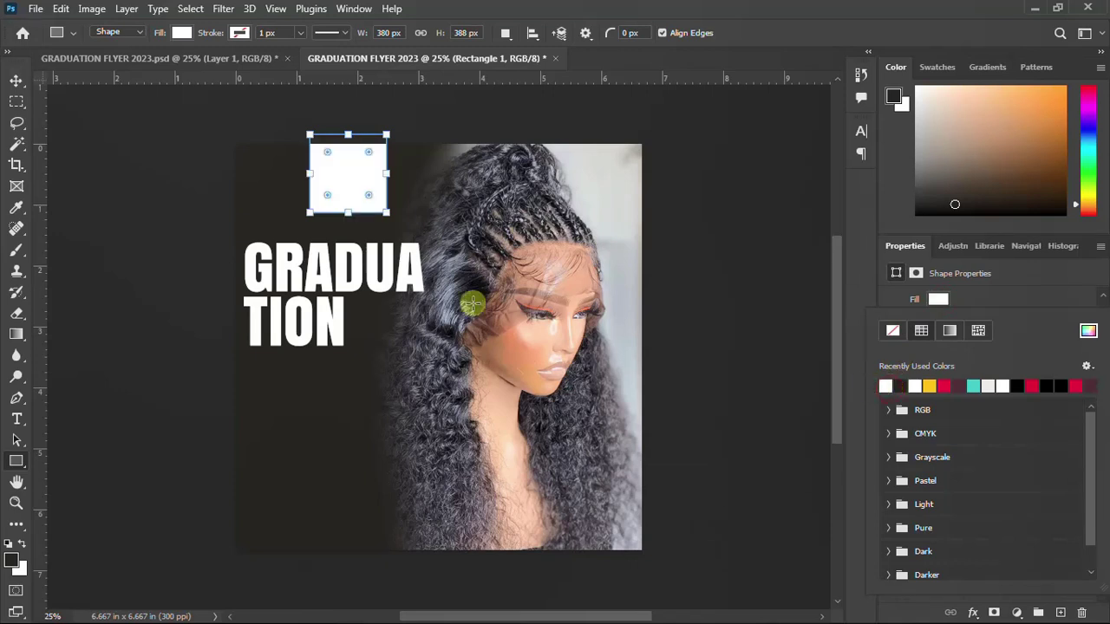
click(16, 82)
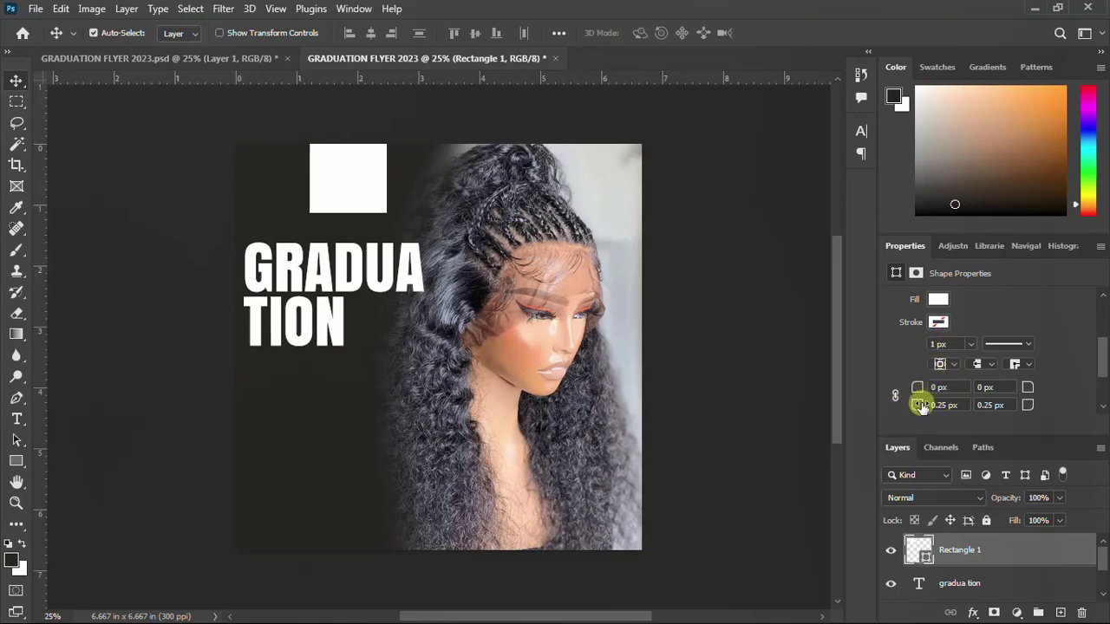
Set the square's bottom-left and bottom-right corner radii to 50 px and shift it slightly left
click(919, 406)
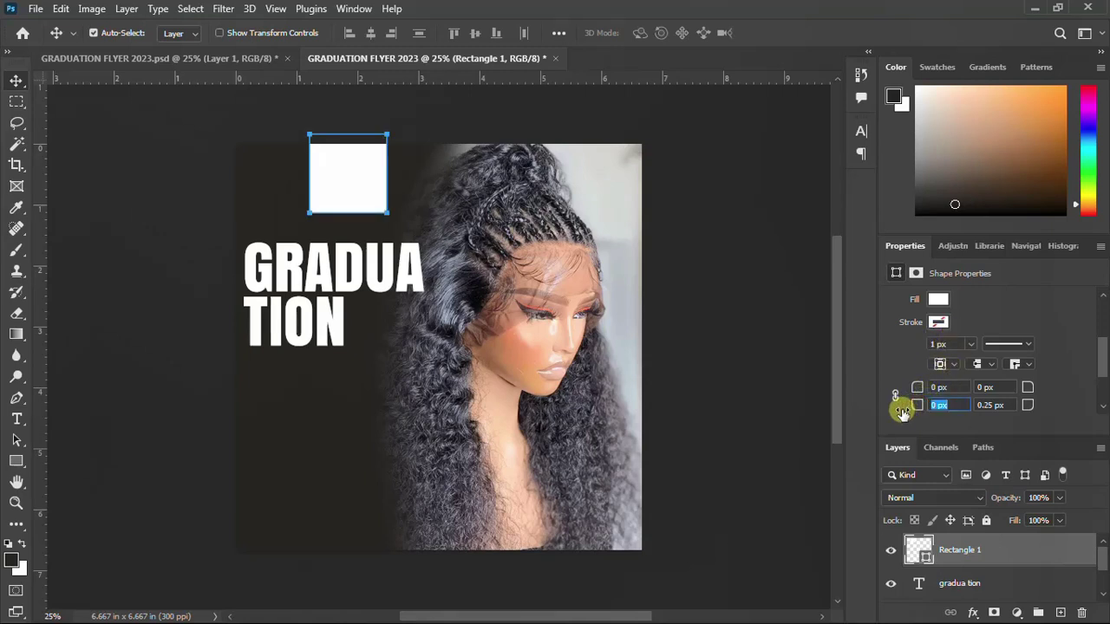
click(927, 405)
drag(920, 406, 943, 417)
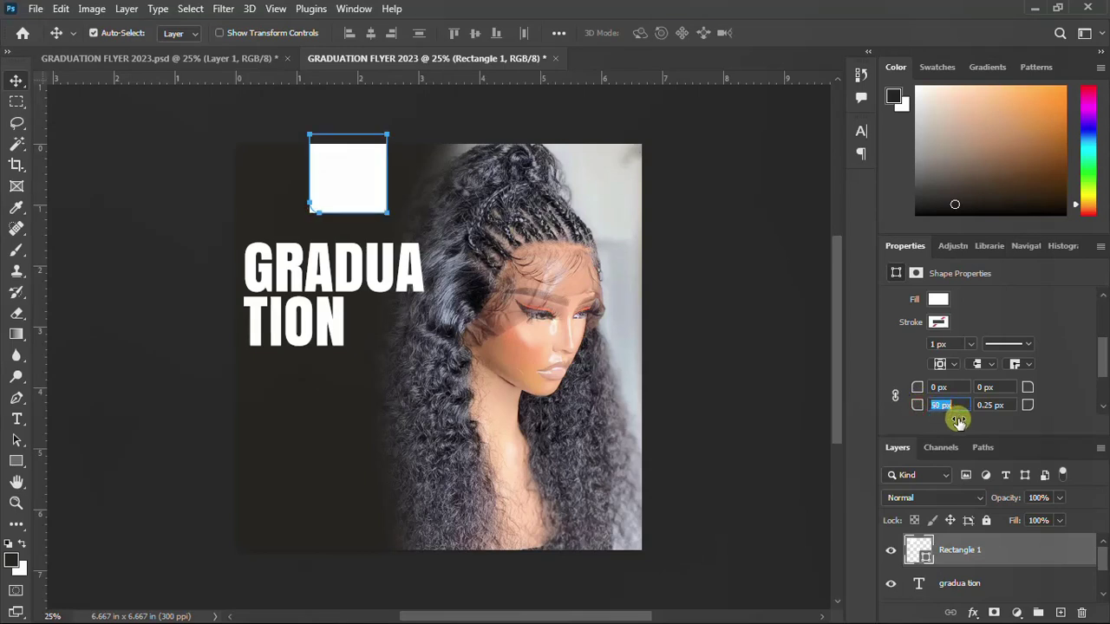
key(Return)
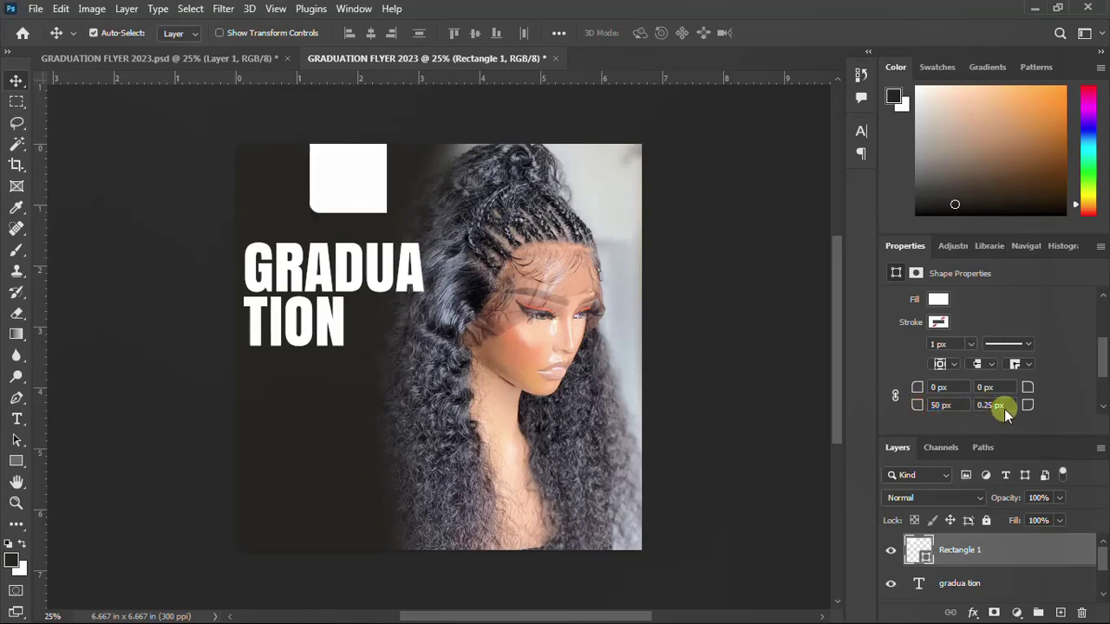
drag(1030, 408, 1055, 426)
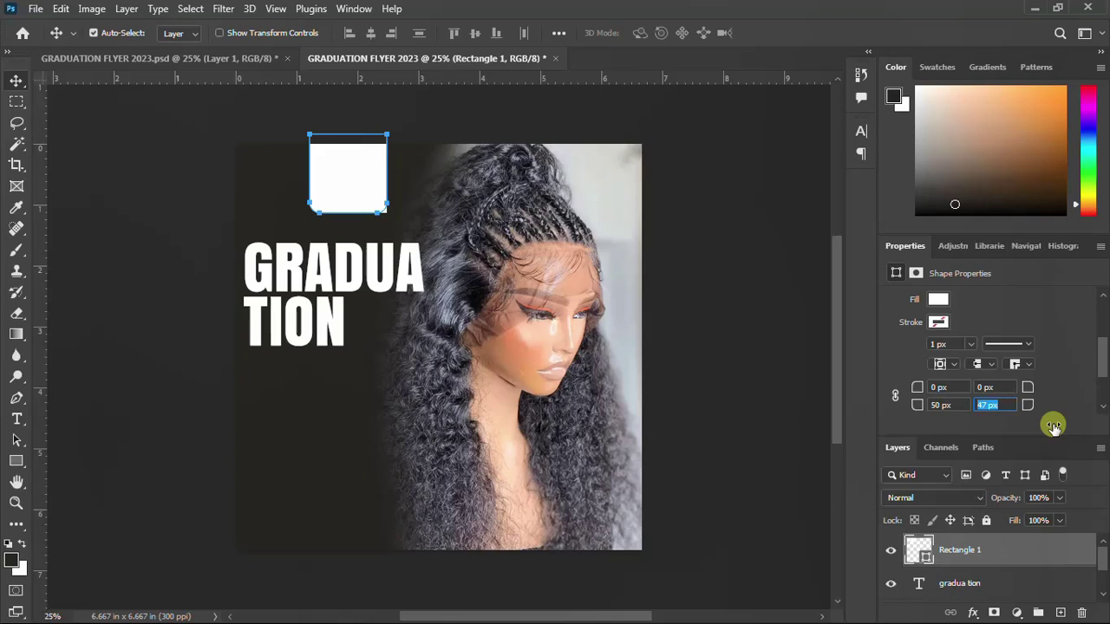
drag(1057, 427, 1055, 425)
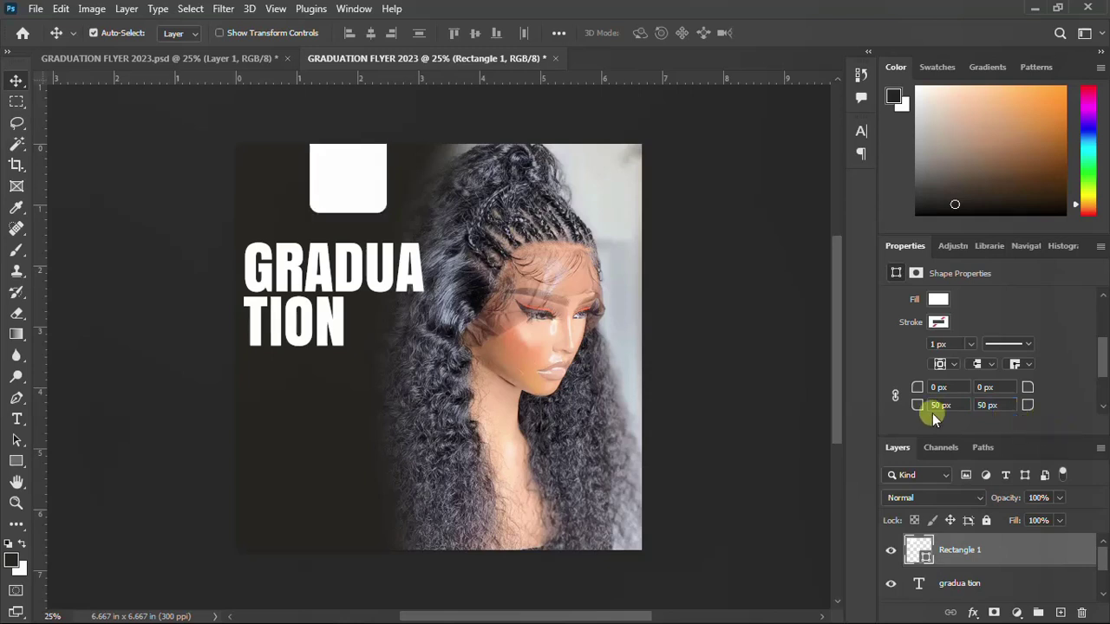
click(16, 82)
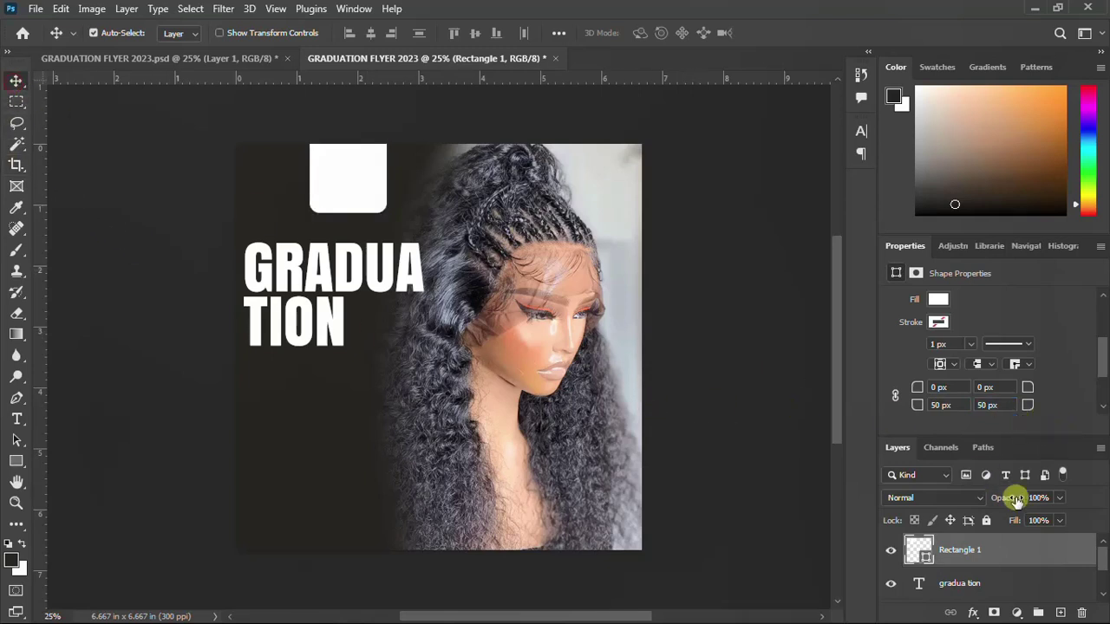
drag(338, 180, 334, 181)
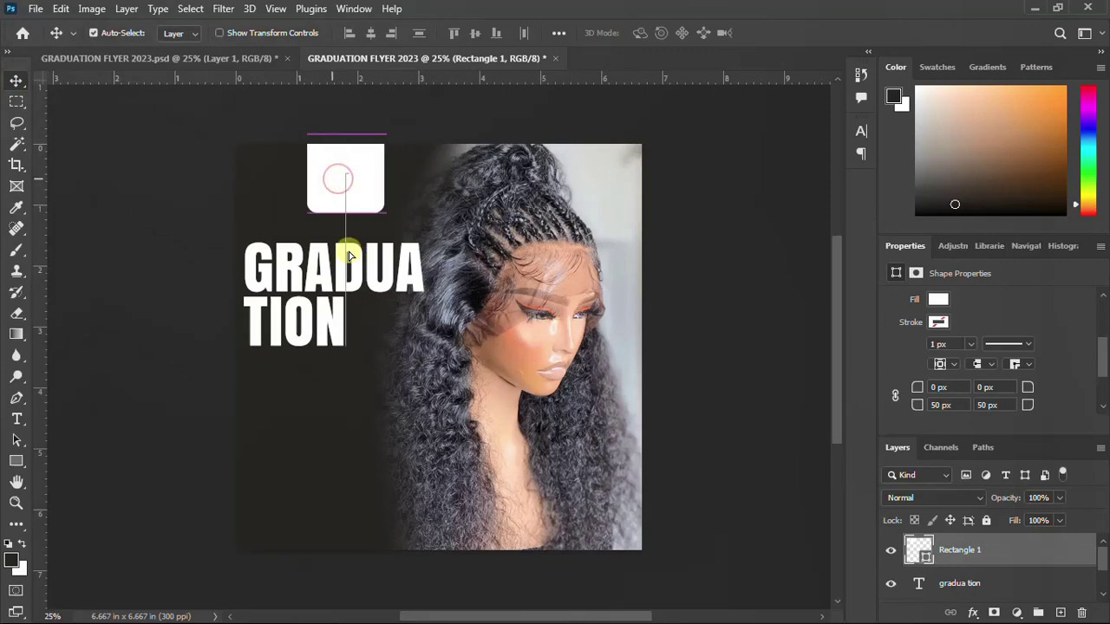
Drag the pngwing.com (41) logo from File Explorer into the white tab, scaled to about 1.01 × 0.663 in
click(649, 603)
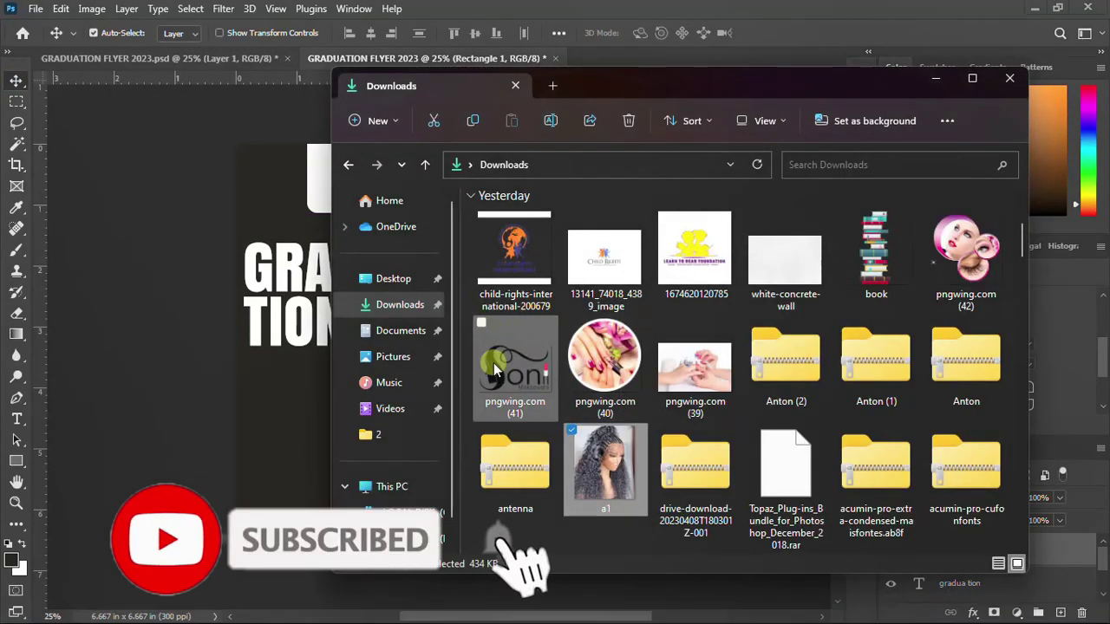
drag(496, 371, 322, 230)
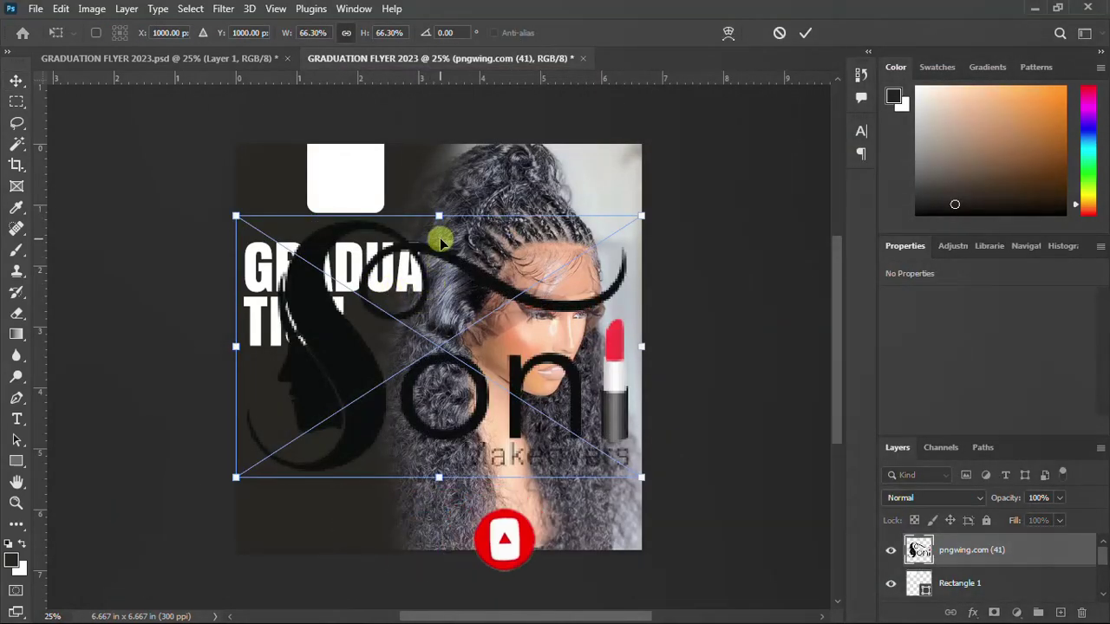
drag(439, 211, 324, 156)
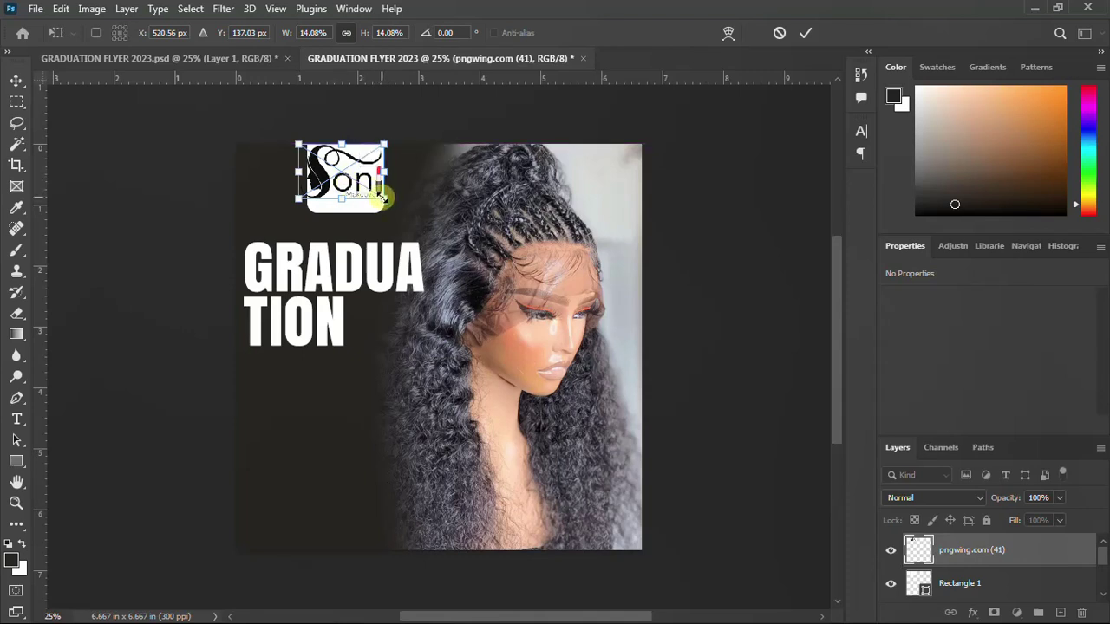
drag(382, 199, 369, 193)
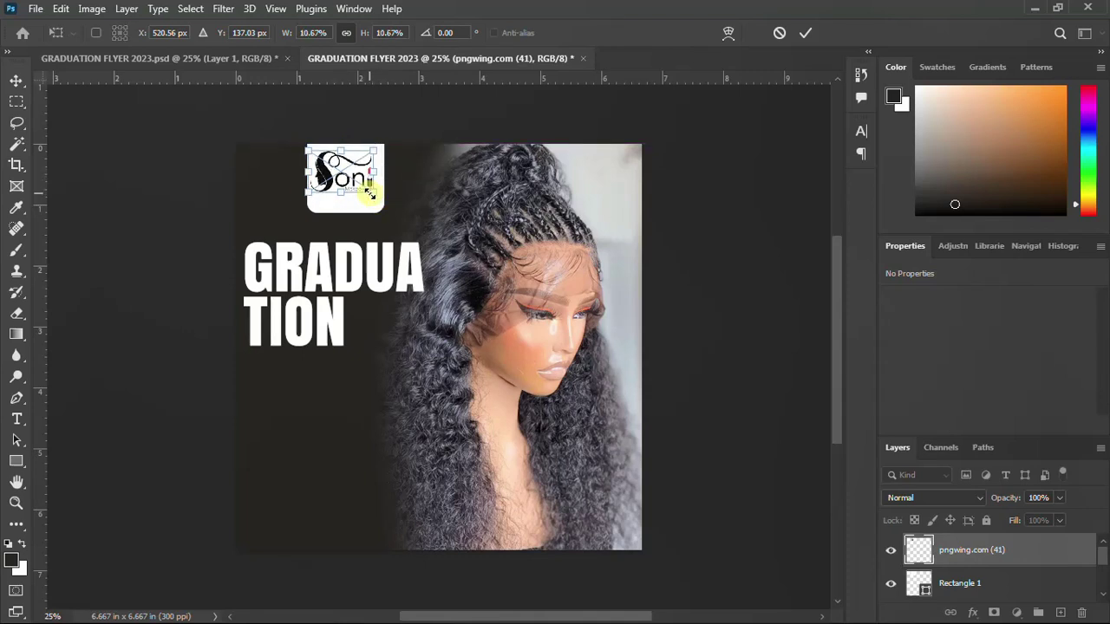
key(Right)
key(Right)
key(Right)
key(Right)
key(Right)
key(Right)
key(Right)
key(Right)
key(Right)
key(Right)
key(Right)
key(Right)
key(Right)
key(Right)
key(Right)
key(Right)
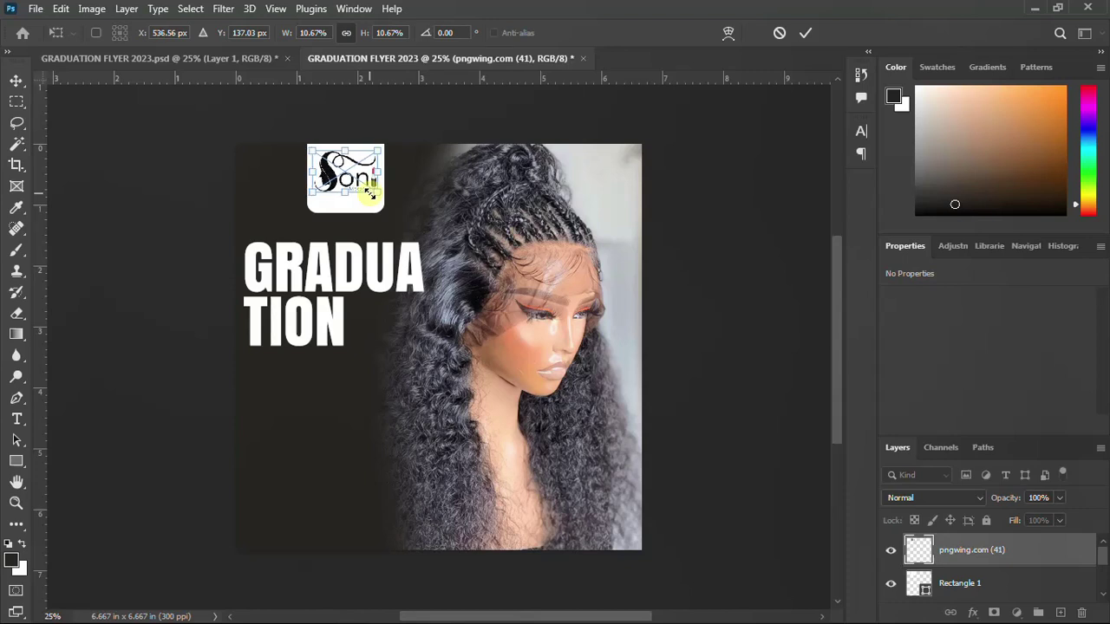
key(Return)
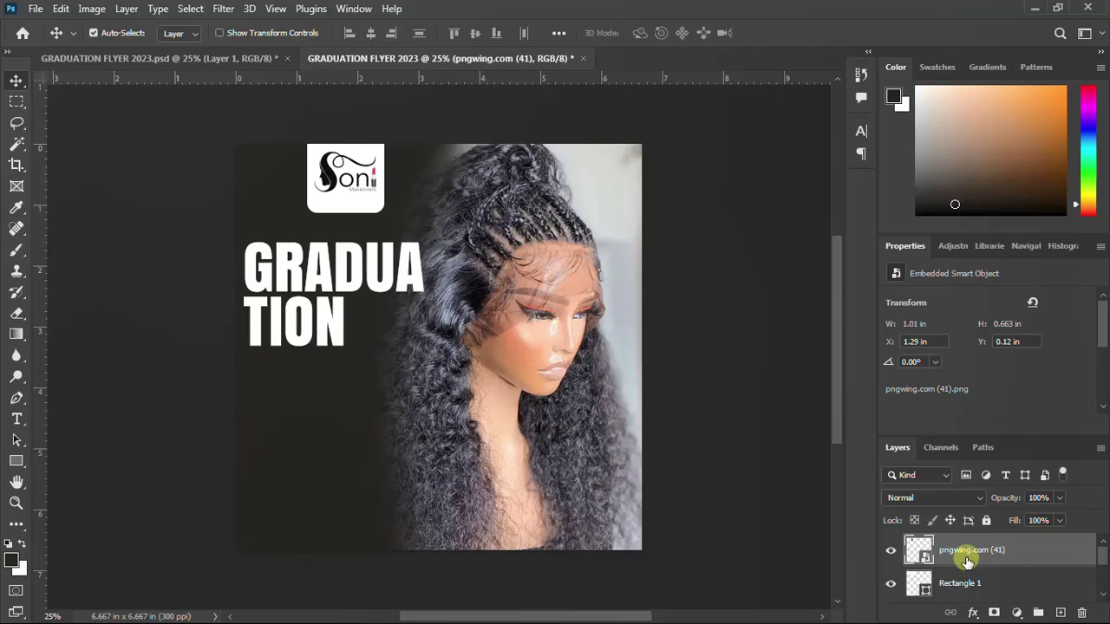
With the Type tool ready, check the flyer text in the Notepad notes
key(t)
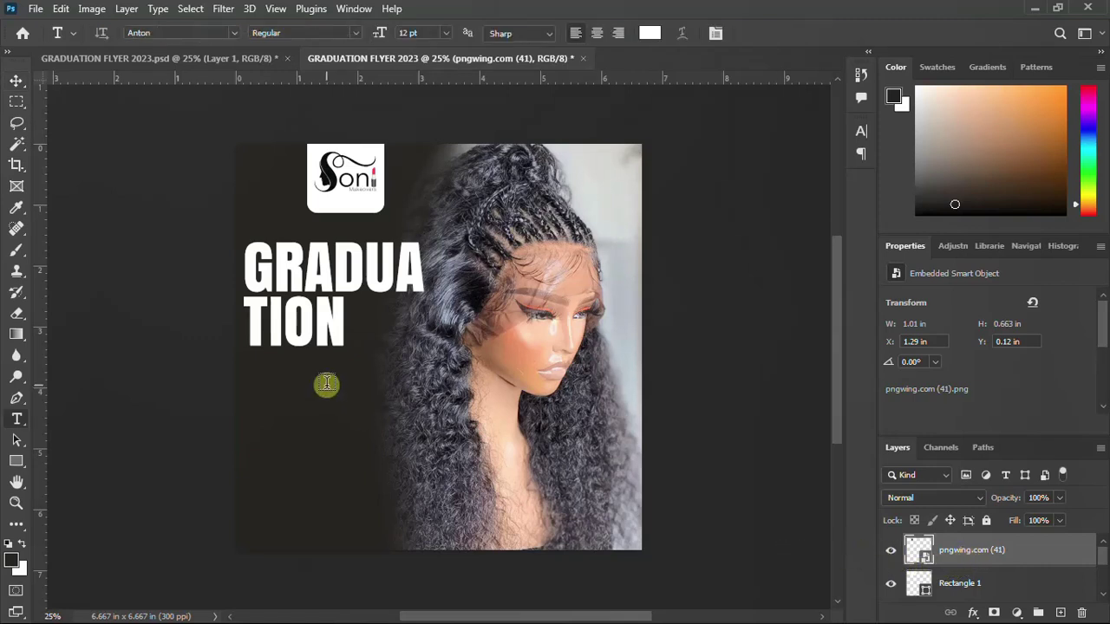
mouse_move(870, 608)
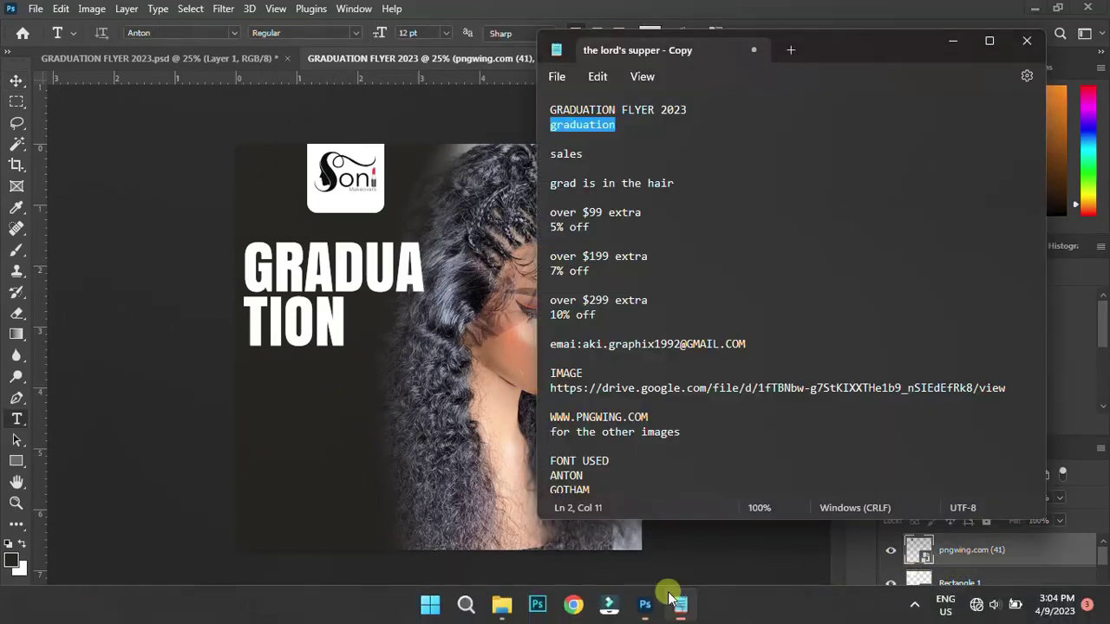
click(681, 605)
scroll(612, 226, down, 3)
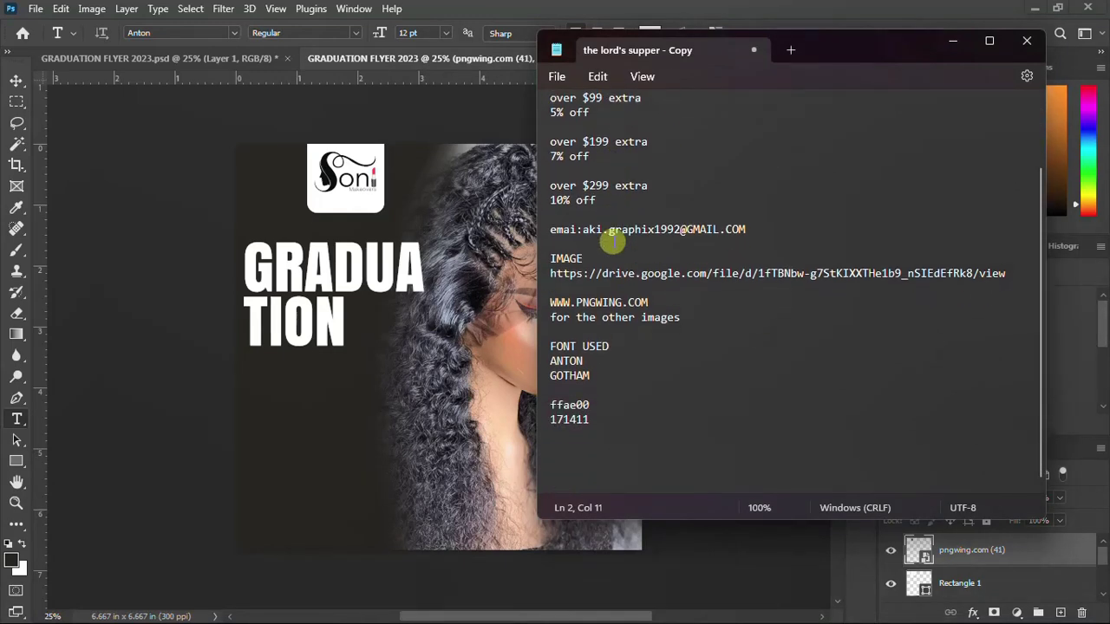
scroll(622, 279, up, 3)
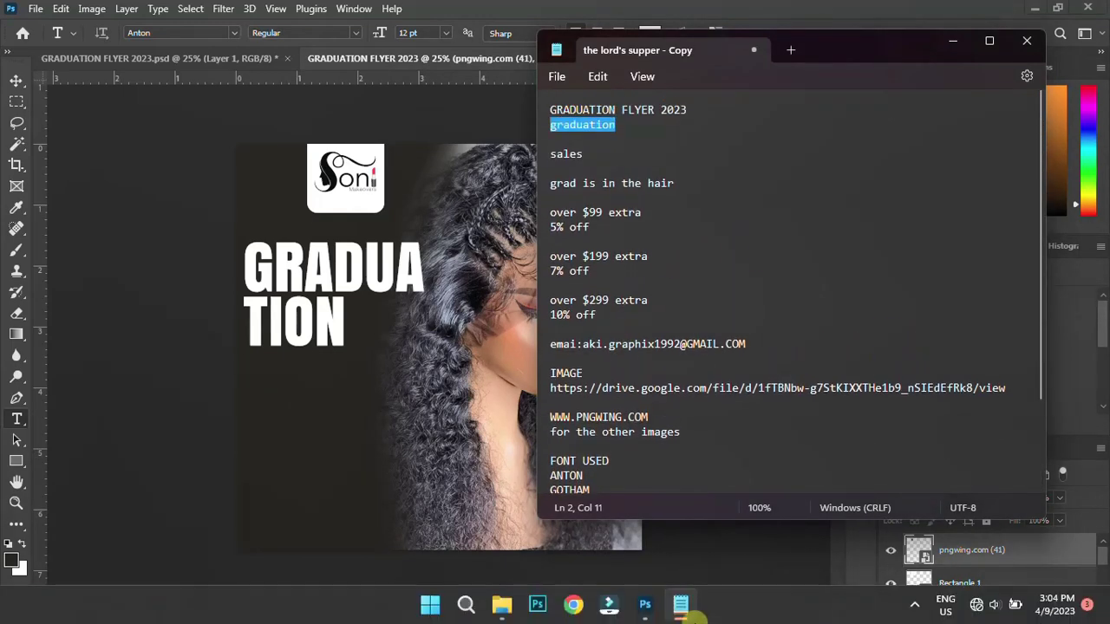
click(681, 604)
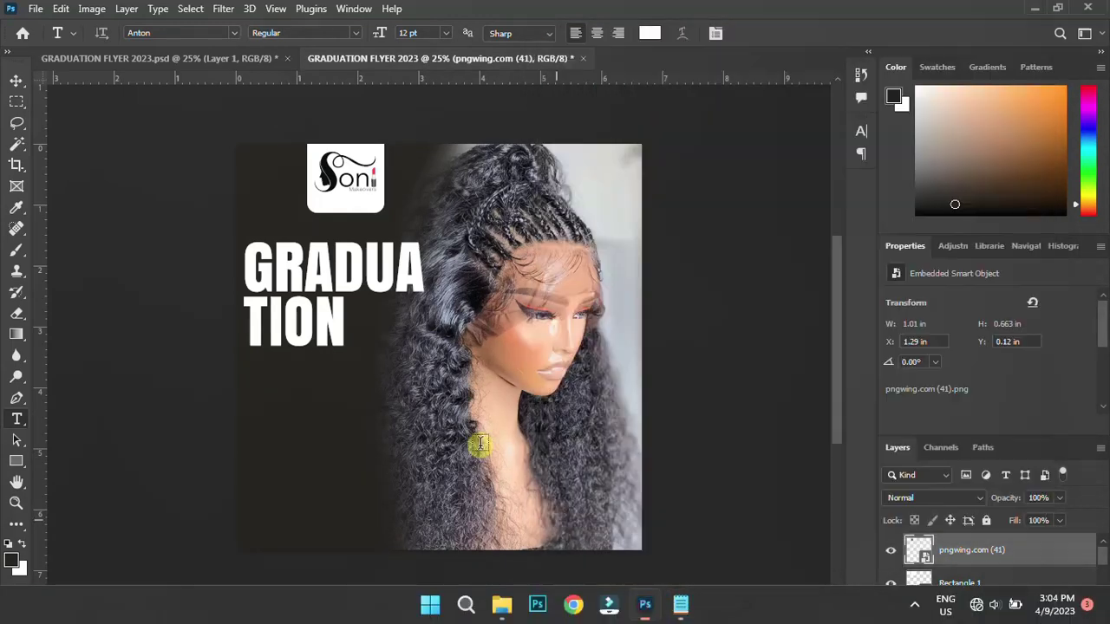
Add the contact phone number as a small text line just below the logo
click(344, 202)
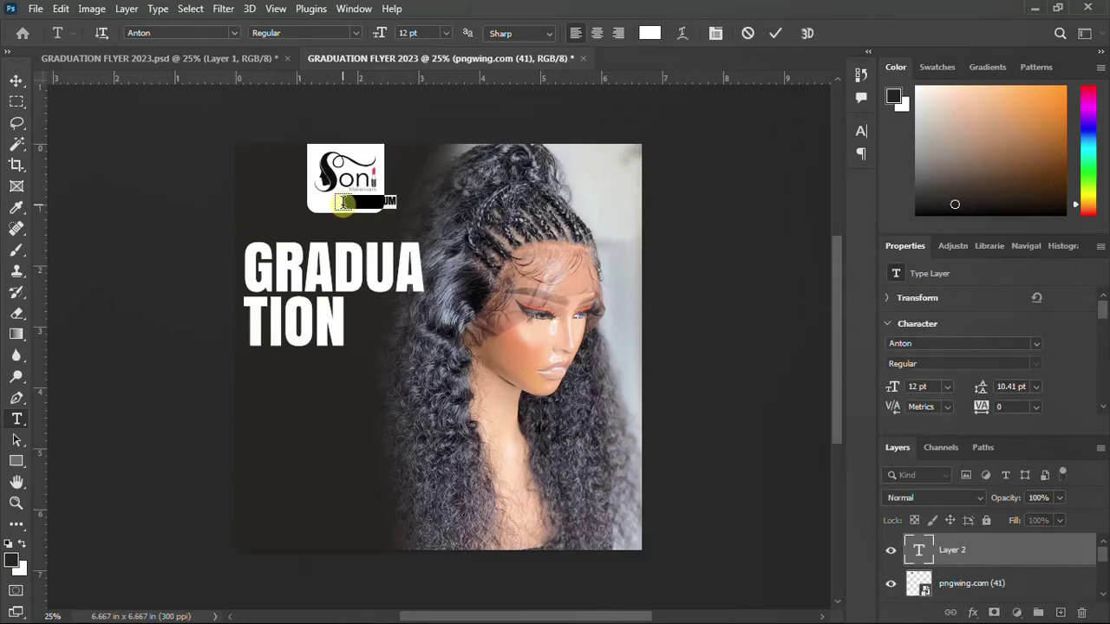
key(BackSpace)
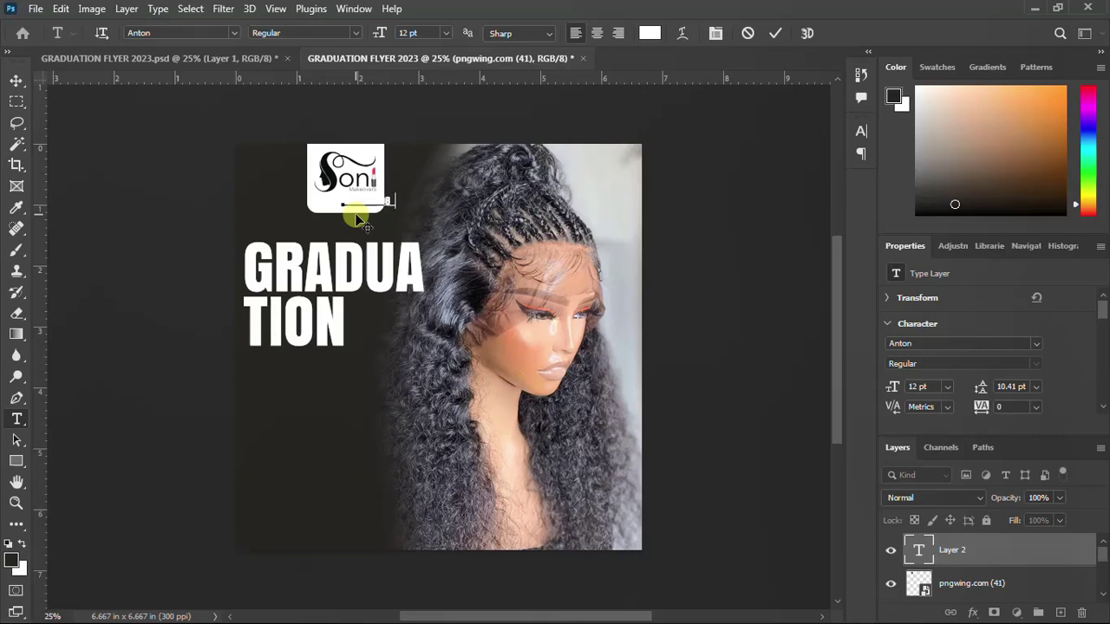
key(ctrl+Return)
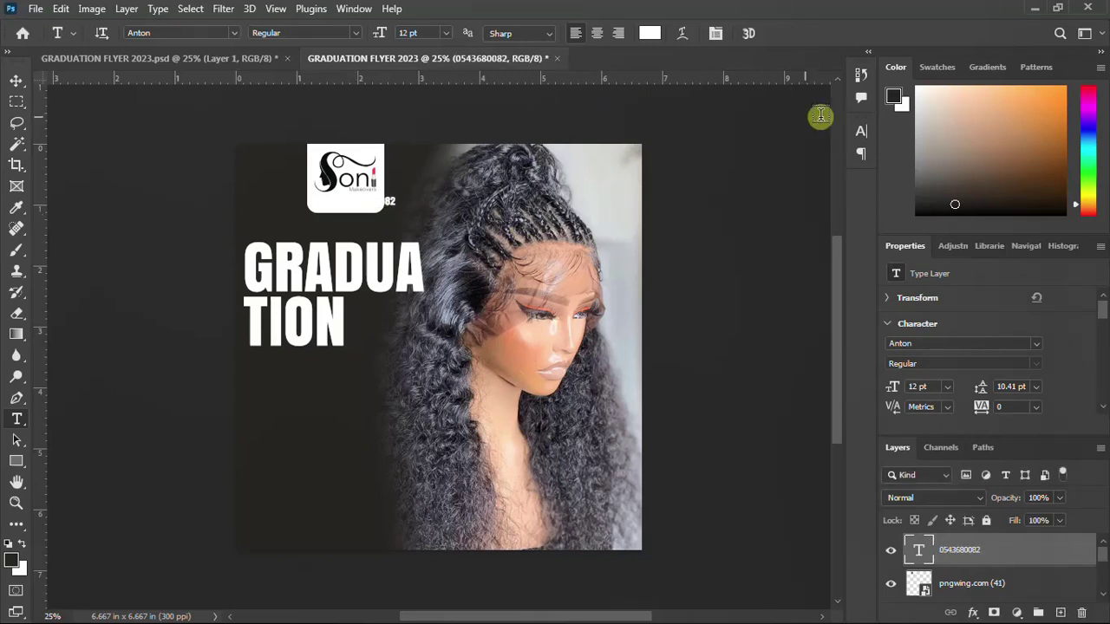
click(857, 131)
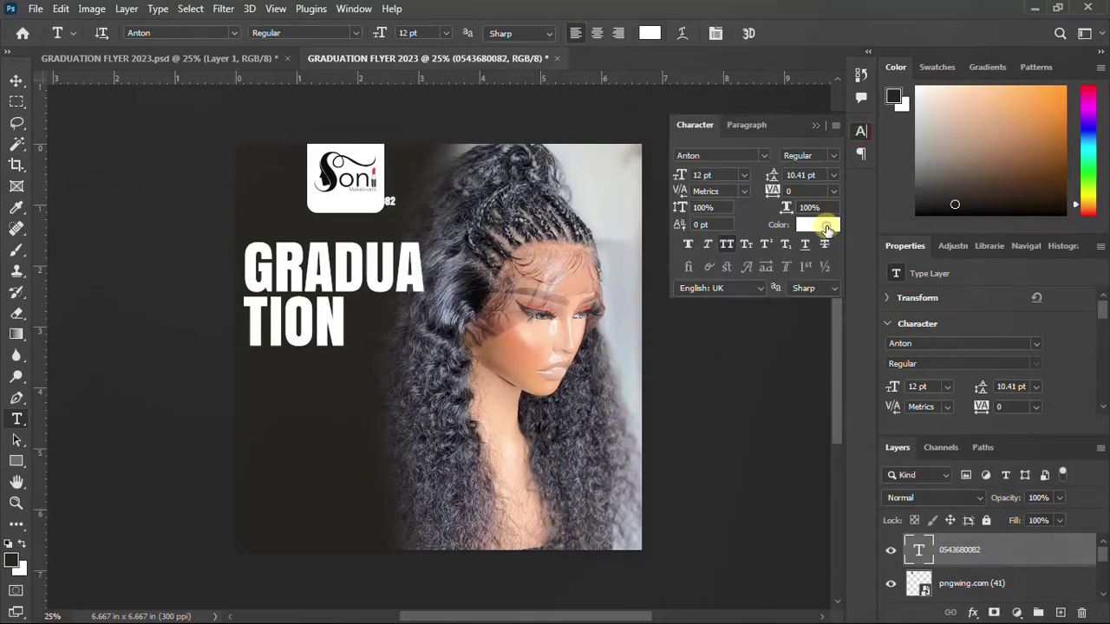
Colour the phone-number text yellow ffae00, copied from the notes' colour codes
click(826, 227)
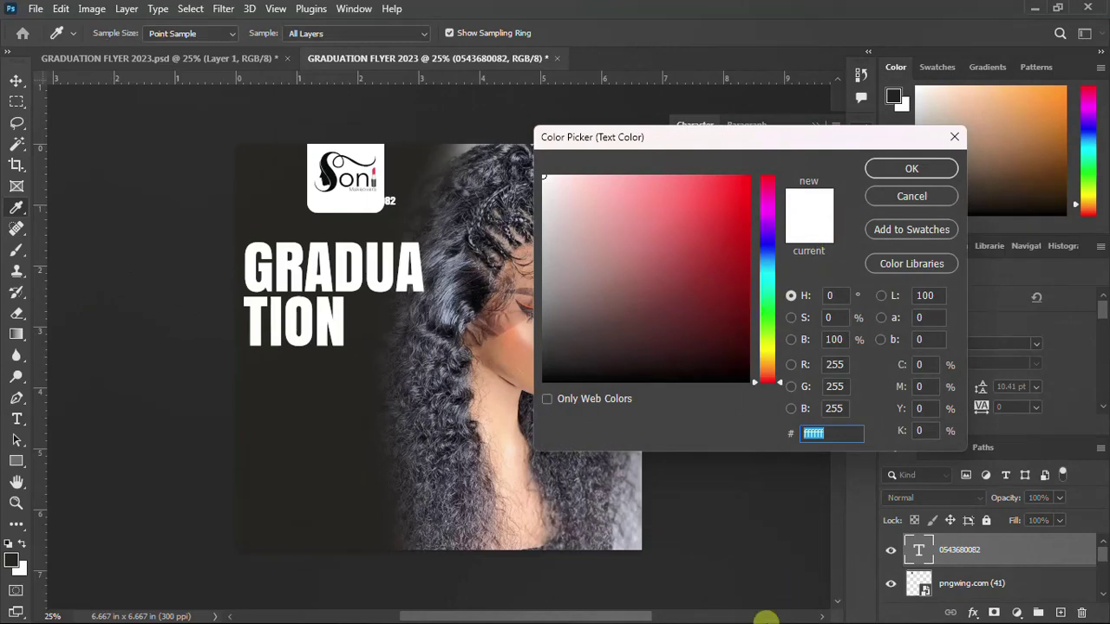
click(719, 606)
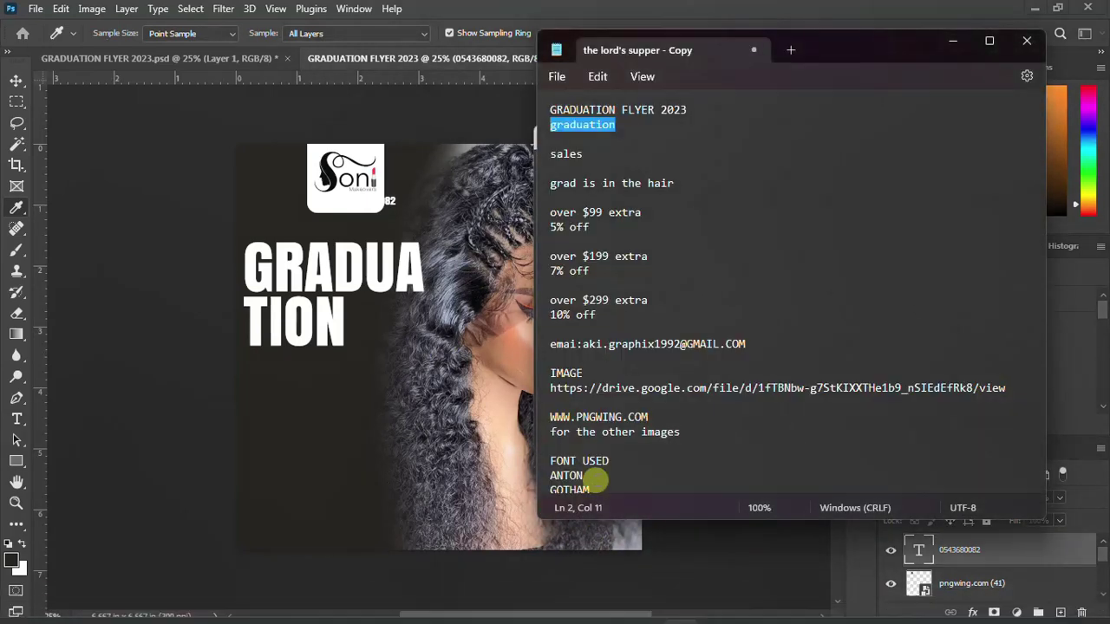
scroll(597, 479, down, 3)
drag(593, 399, 500, 396)
key(ctrl+c)
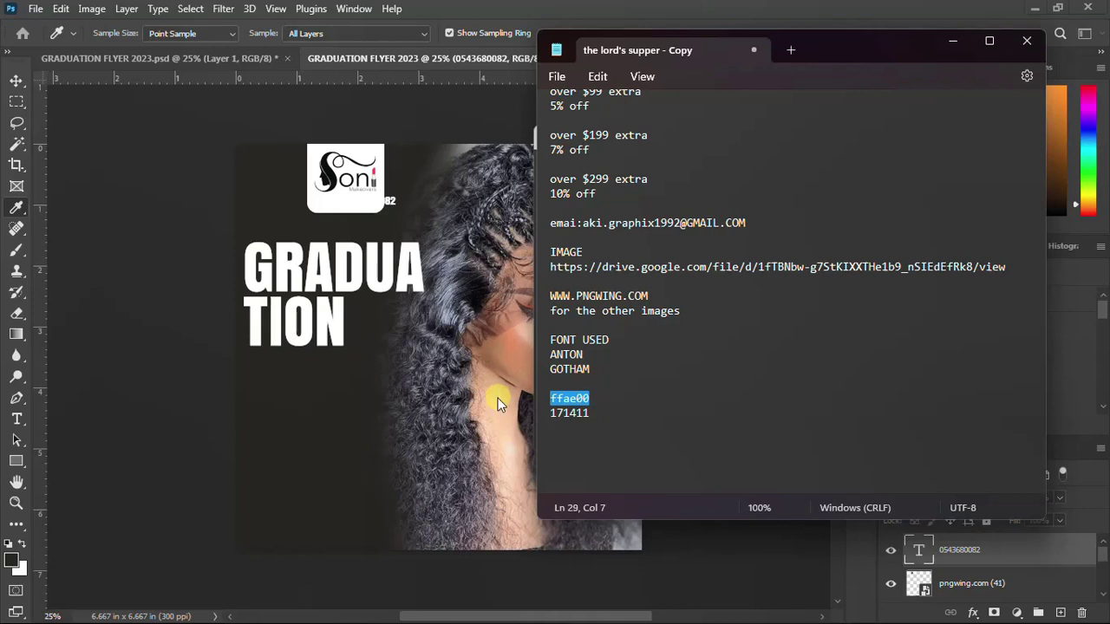
click(645, 605)
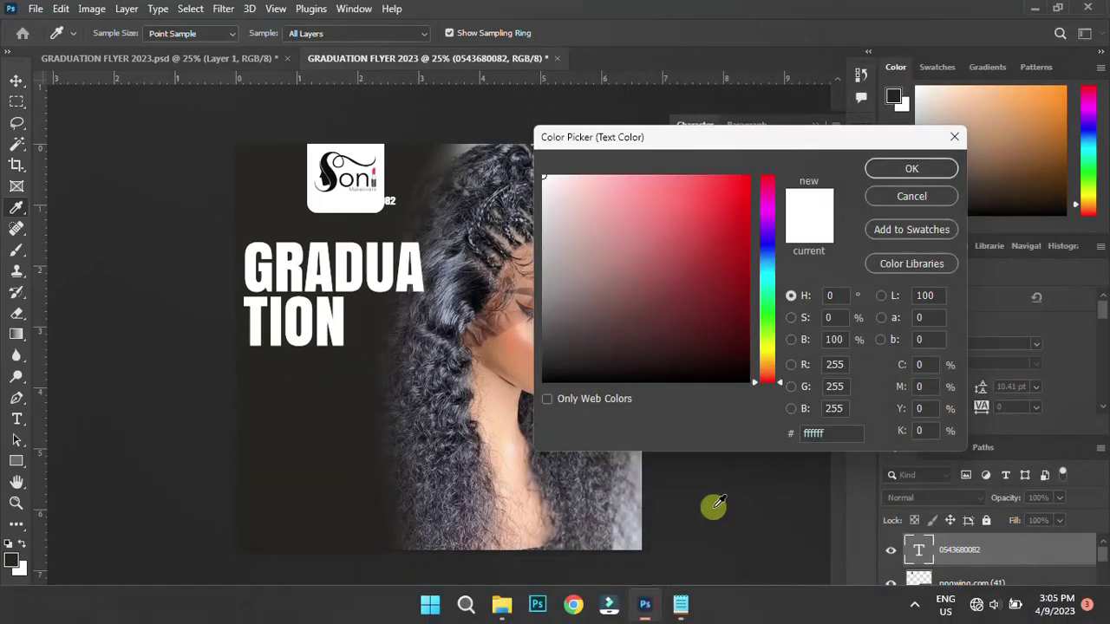
click(815, 434)
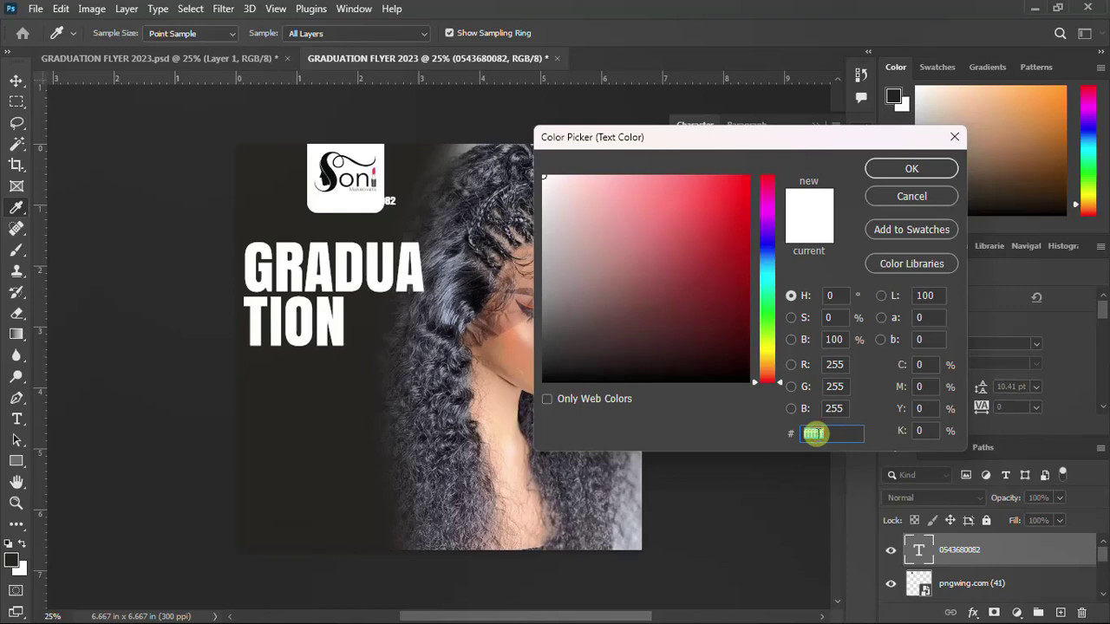
key(ctrl+v)
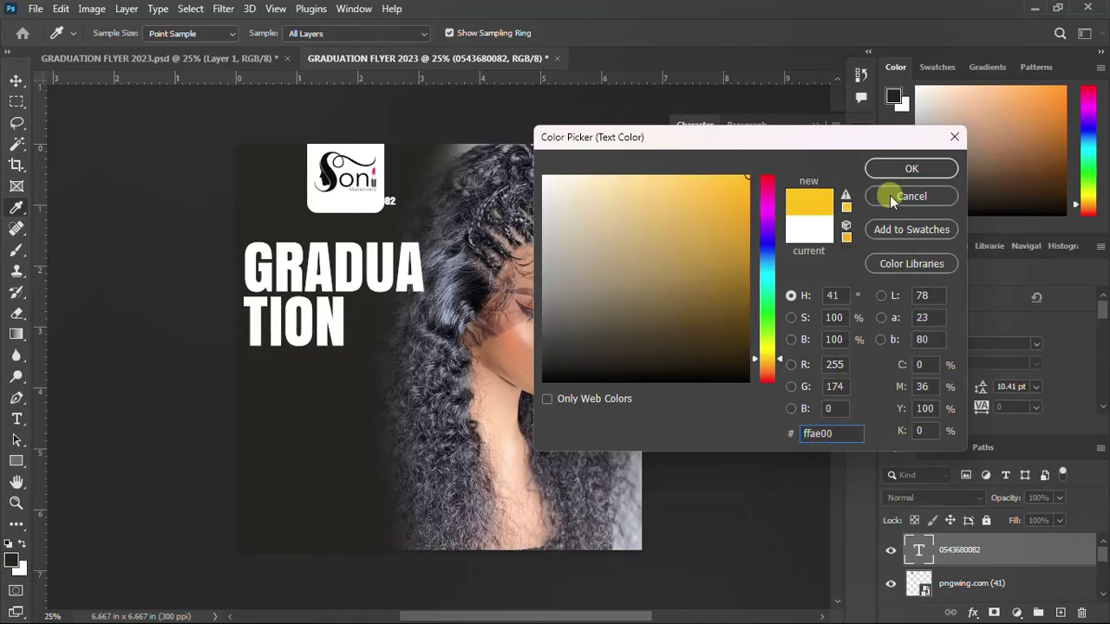
click(911, 169)
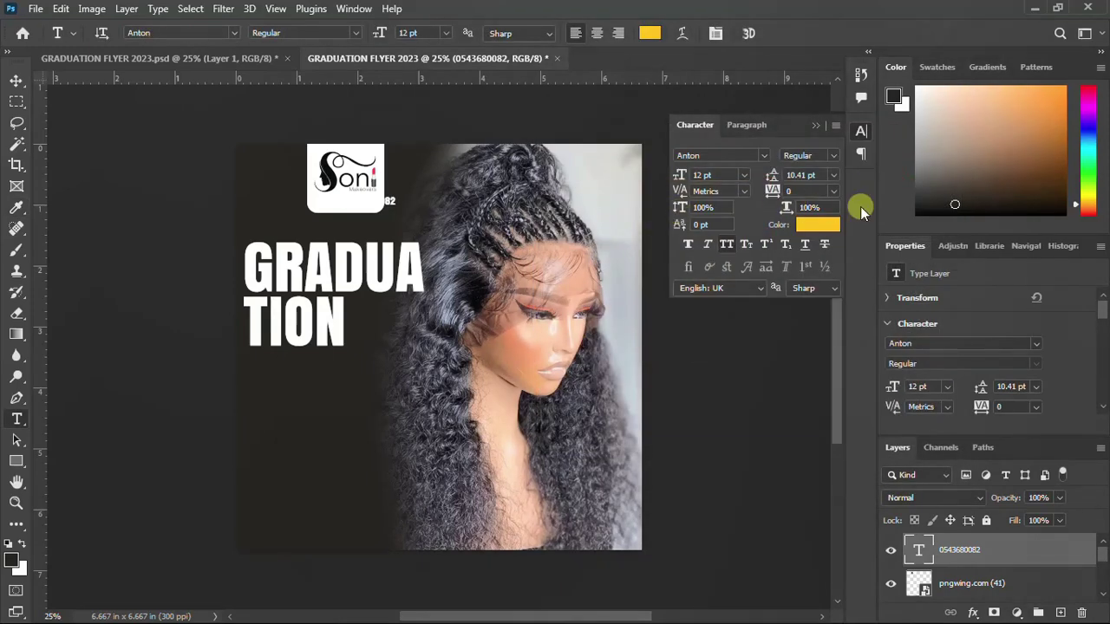
Set the phone number in Gotham and nudge it left to centre under the logo
click(762, 156)
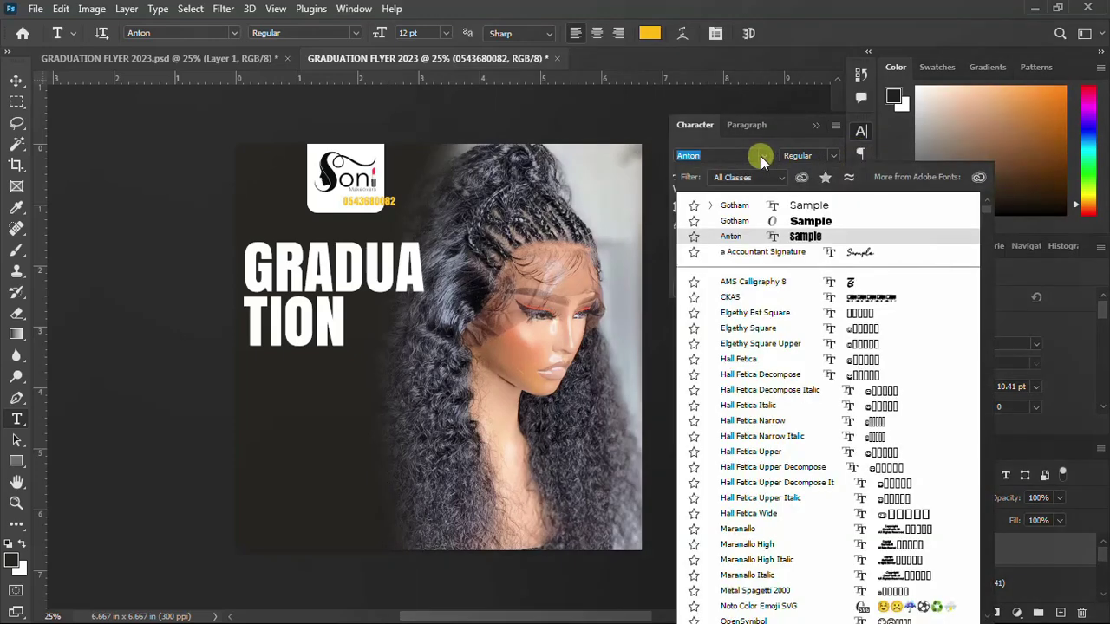
click(741, 208)
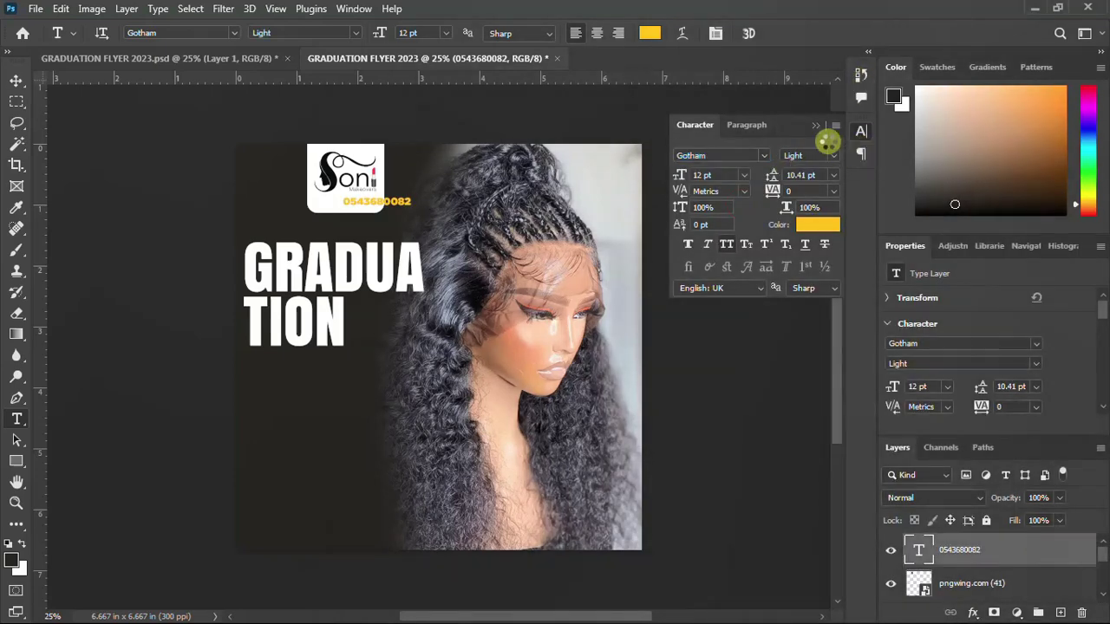
click(861, 134)
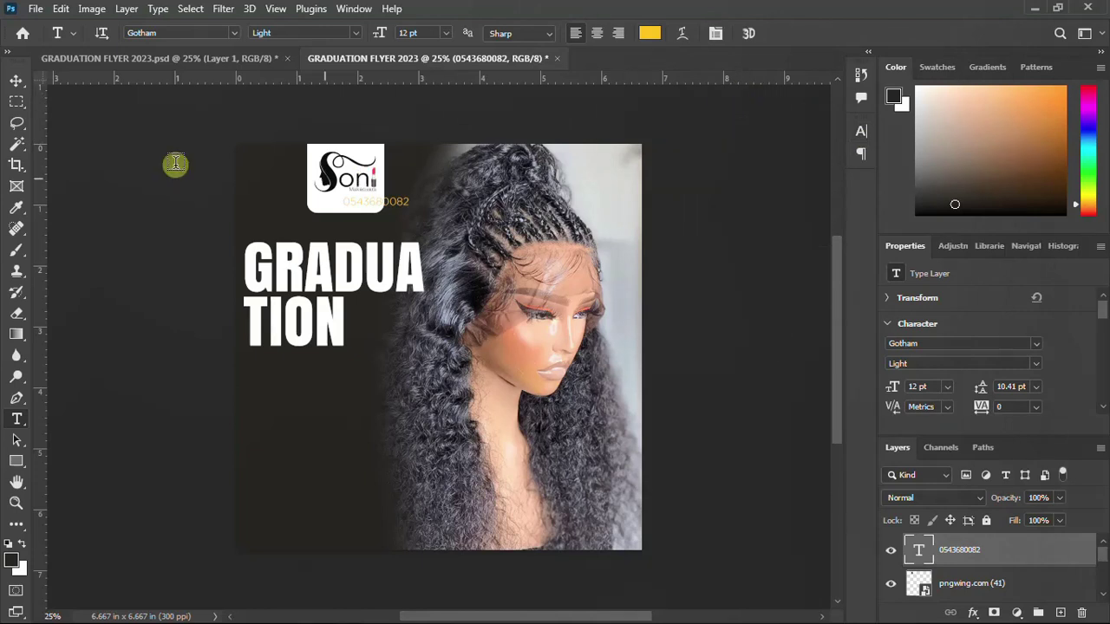
click(17, 80)
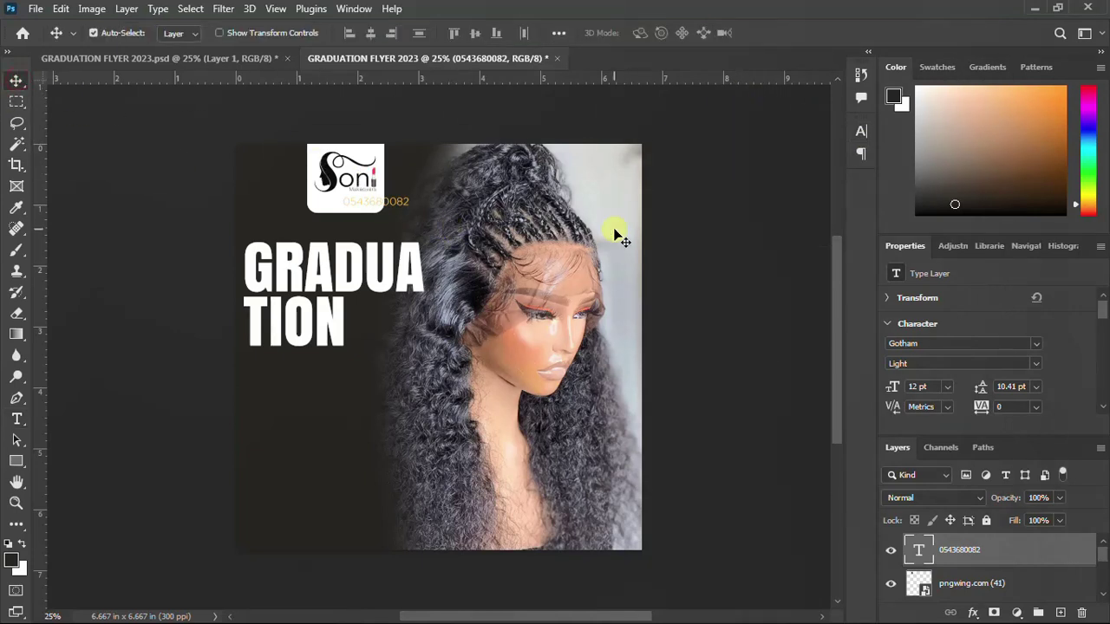
key(ctrl+t)
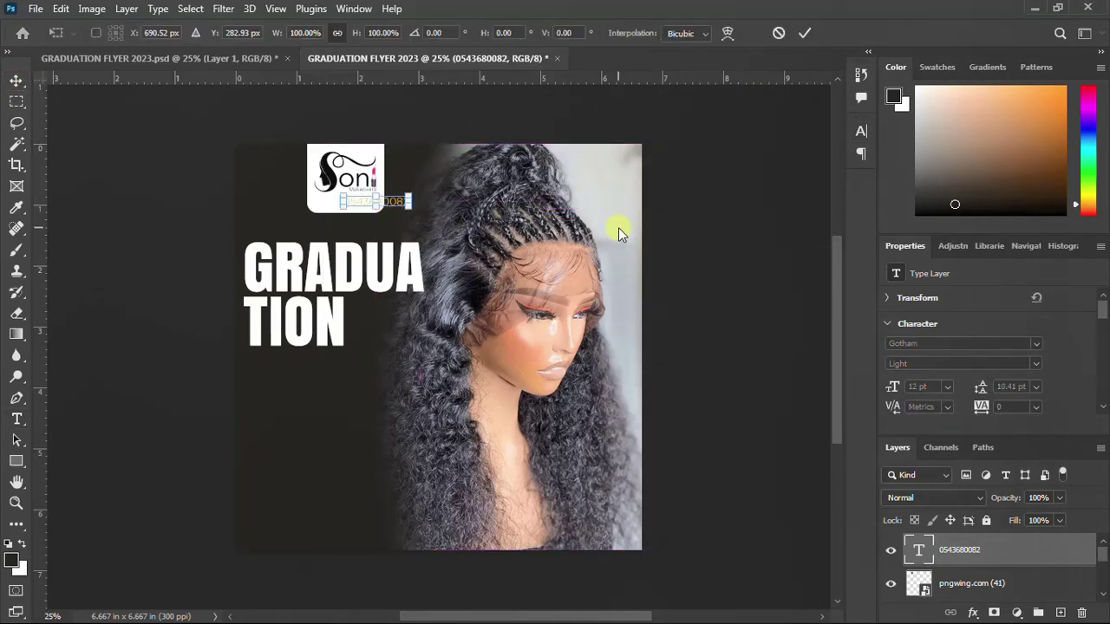
key(Left)
key(Left)
key(Left)
key(Left)
key(Left)
key(Left)
key(Left)
key(Left)
key(Left)
key(Left)
key(Left)
key(Left)
key(Left)
key(Left)
key(Left)
key(Left)
key(Left)
key(Left)
key(Left)
key(Left)
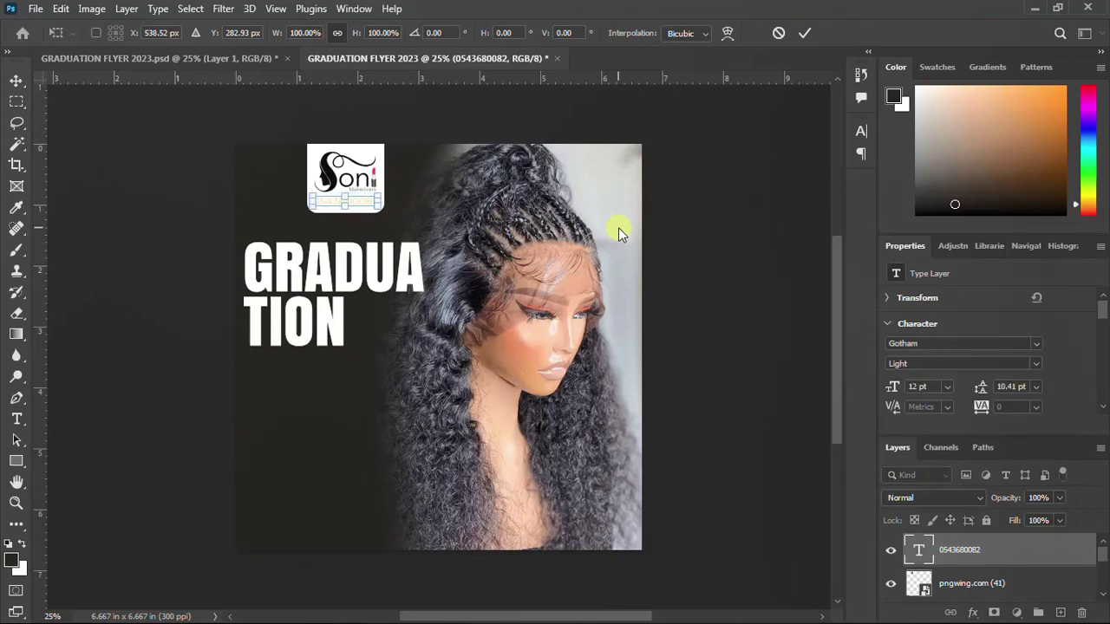
key(Return)
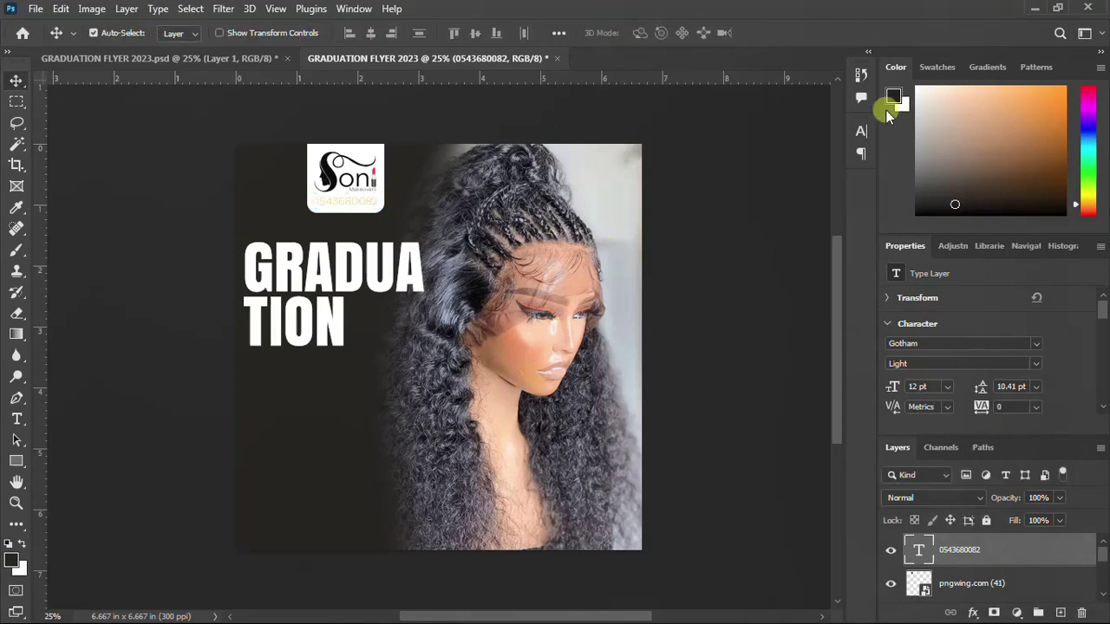
Switch the phone number to the Gotham Book weight
click(858, 133)
click(833, 155)
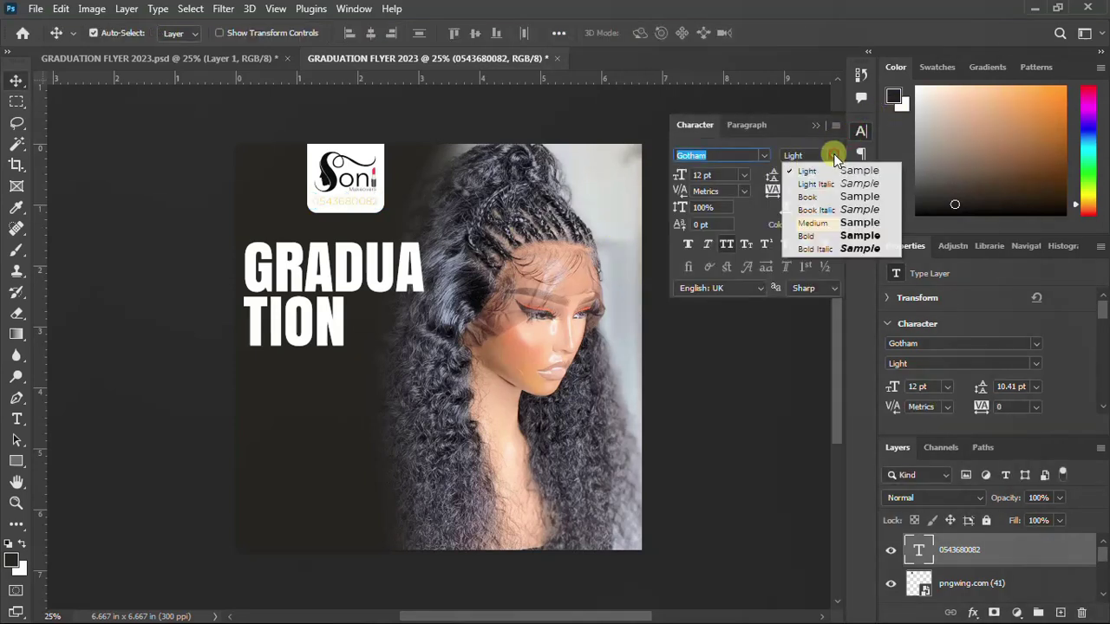
click(817, 199)
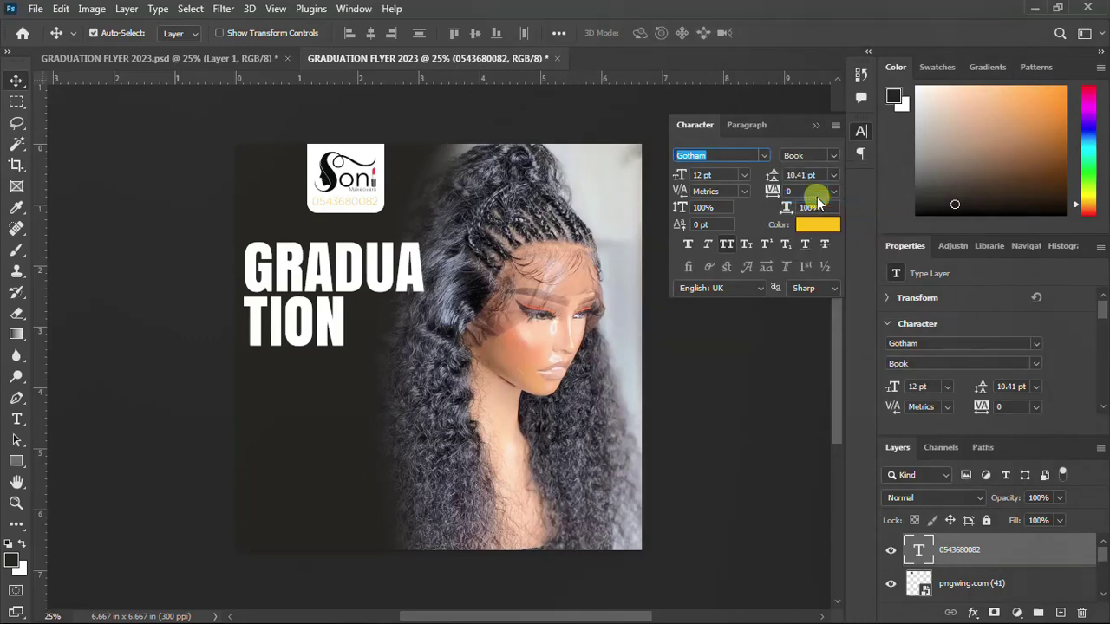
click(861, 131)
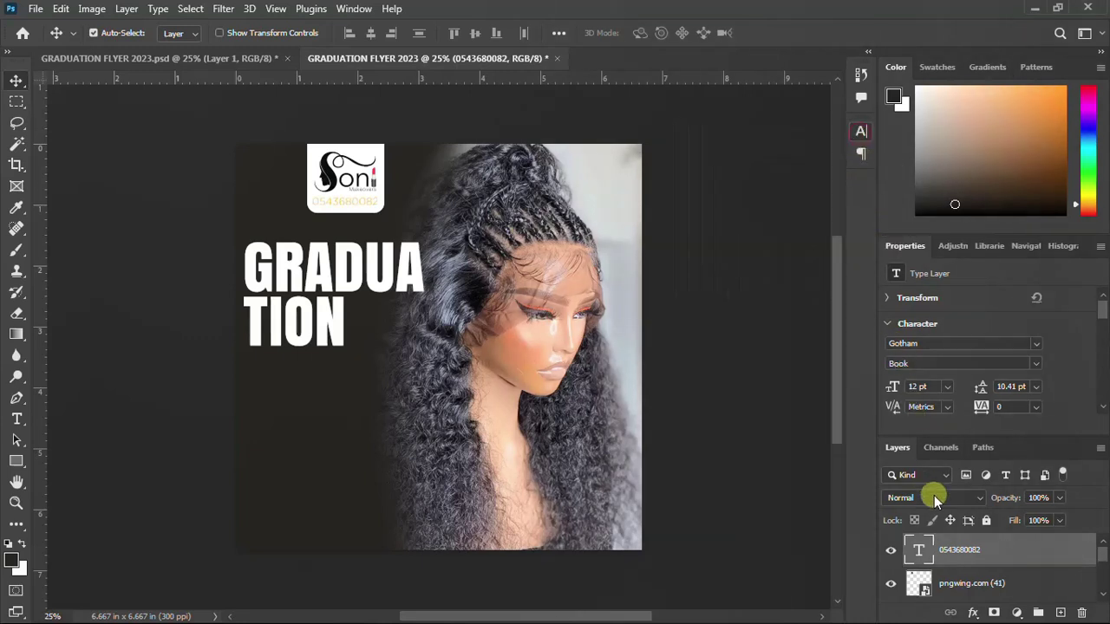
Move the gradua tion headline layer above the logo and phone-number layers
scroll(954, 555, down, 3)
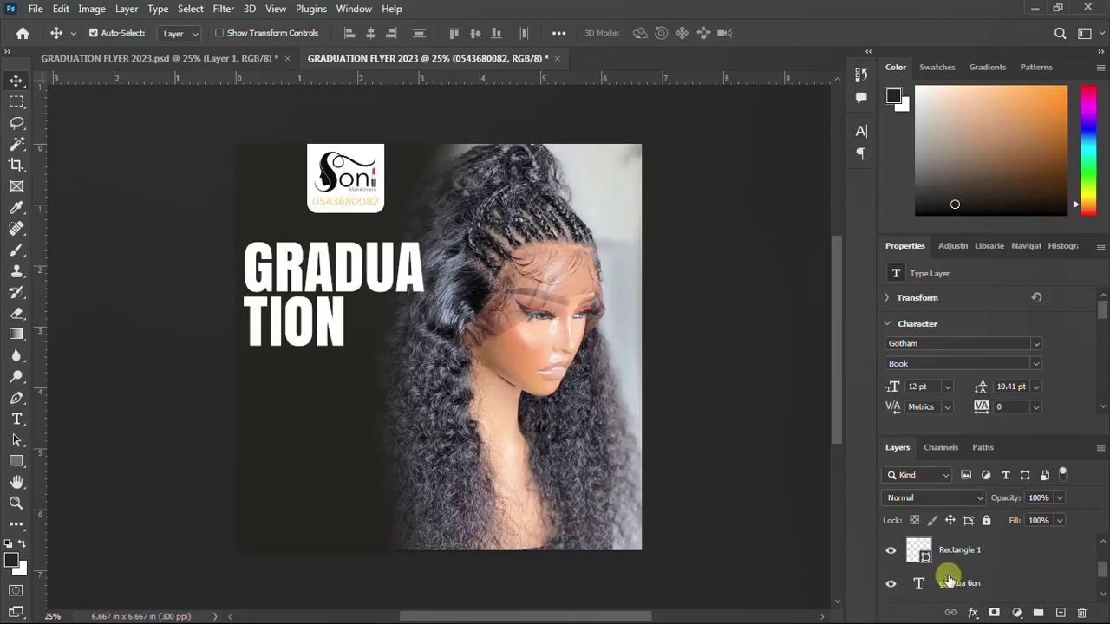
scroll(951, 572, down, 2)
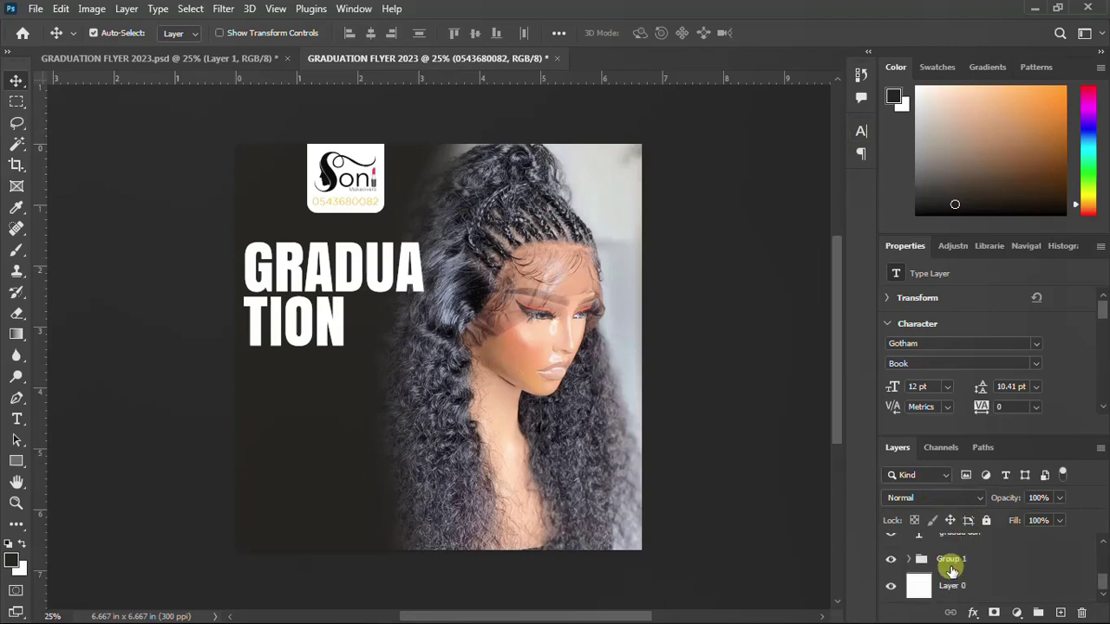
scroll(952, 570, up, 1)
click(952, 568)
scroll(953, 569, up, 1)
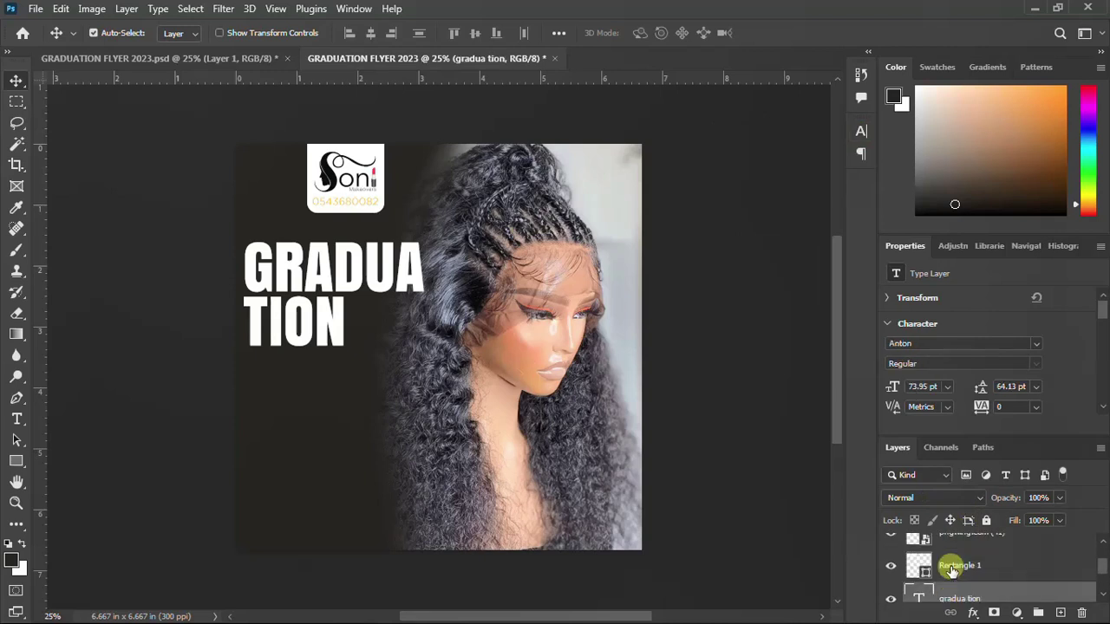
drag(942, 590, 942, 565)
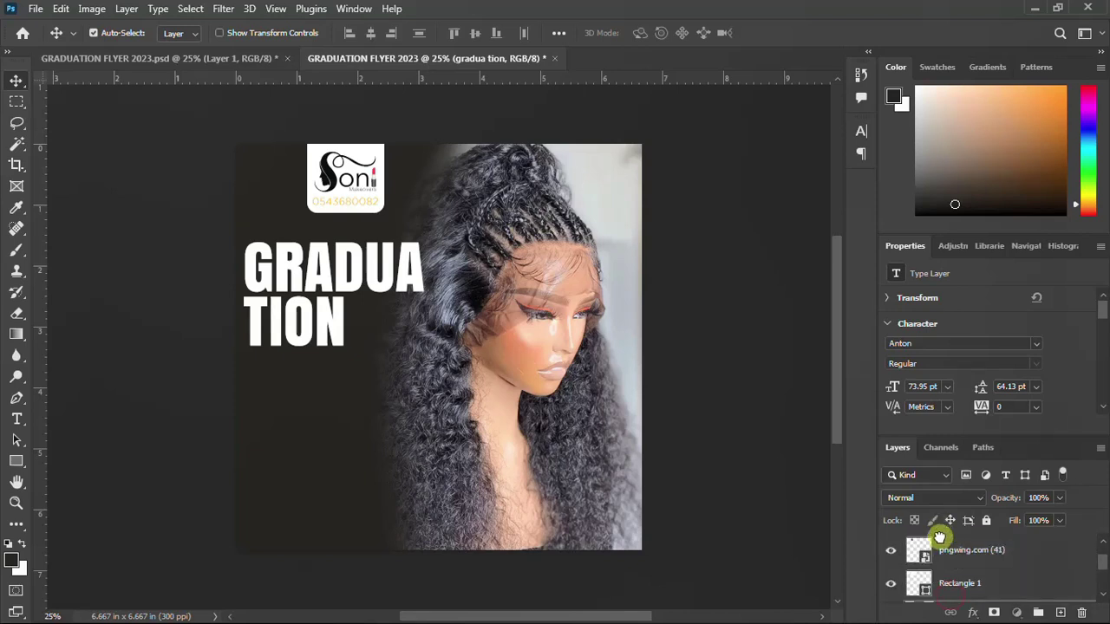
scroll(933, 564, up, 1)
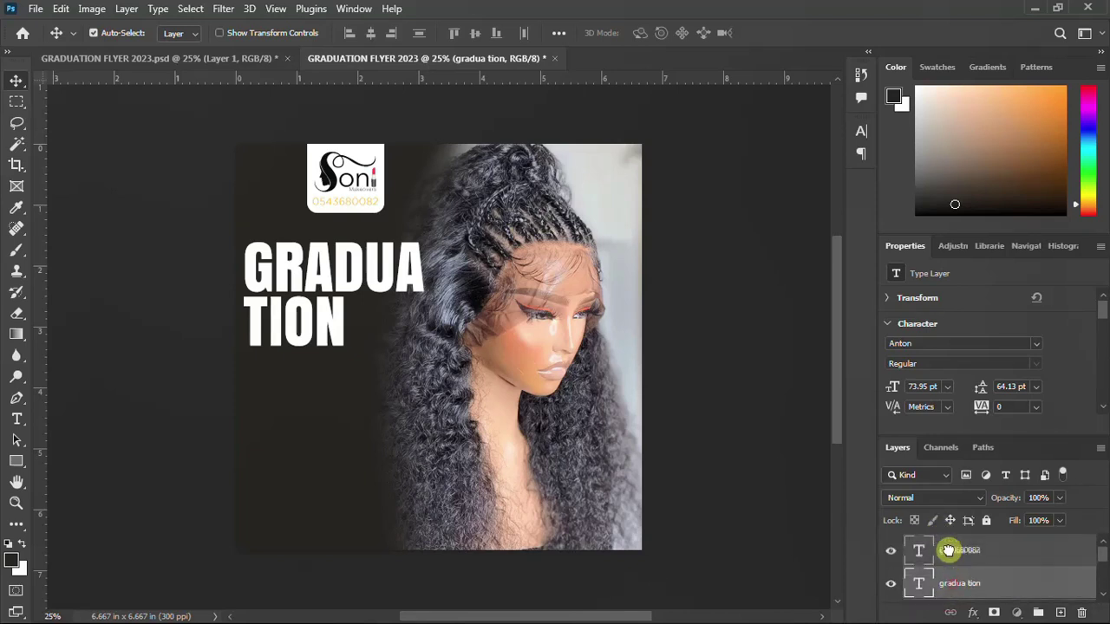
drag(949, 544, 952, 562)
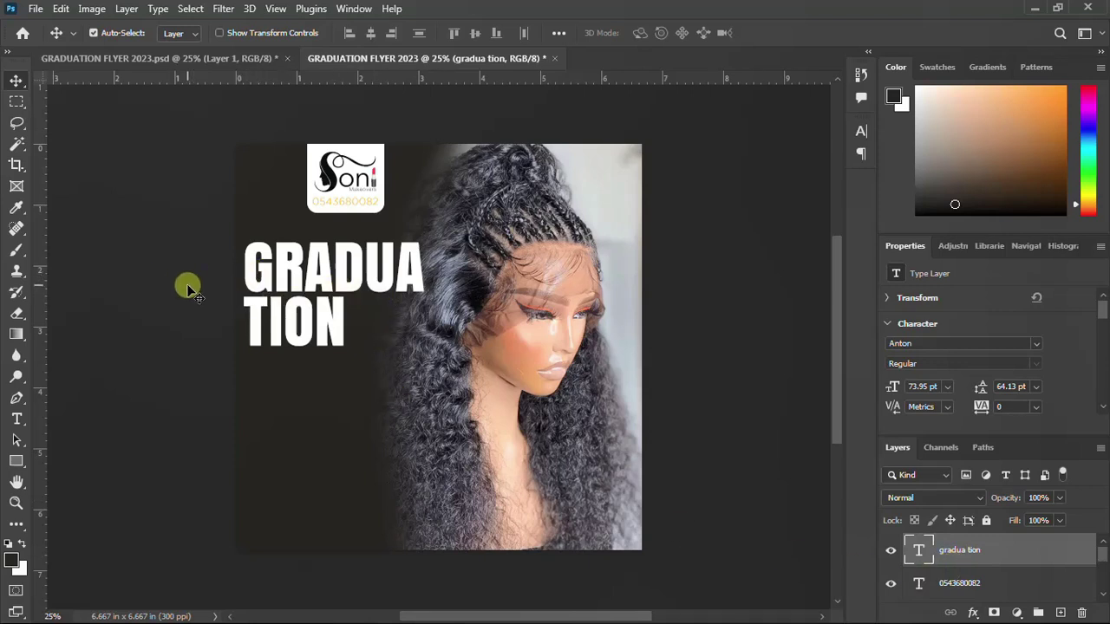
Draw Rectangle 2 beside TION and tint its fill bright orange ff9600
click(16, 461)
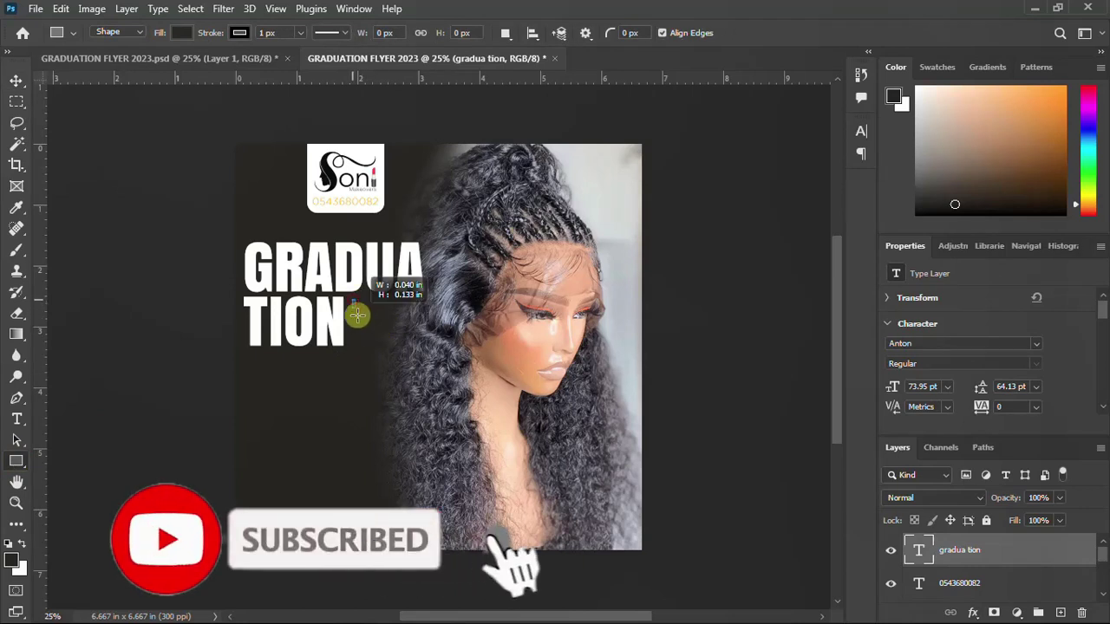
drag(352, 301, 422, 344)
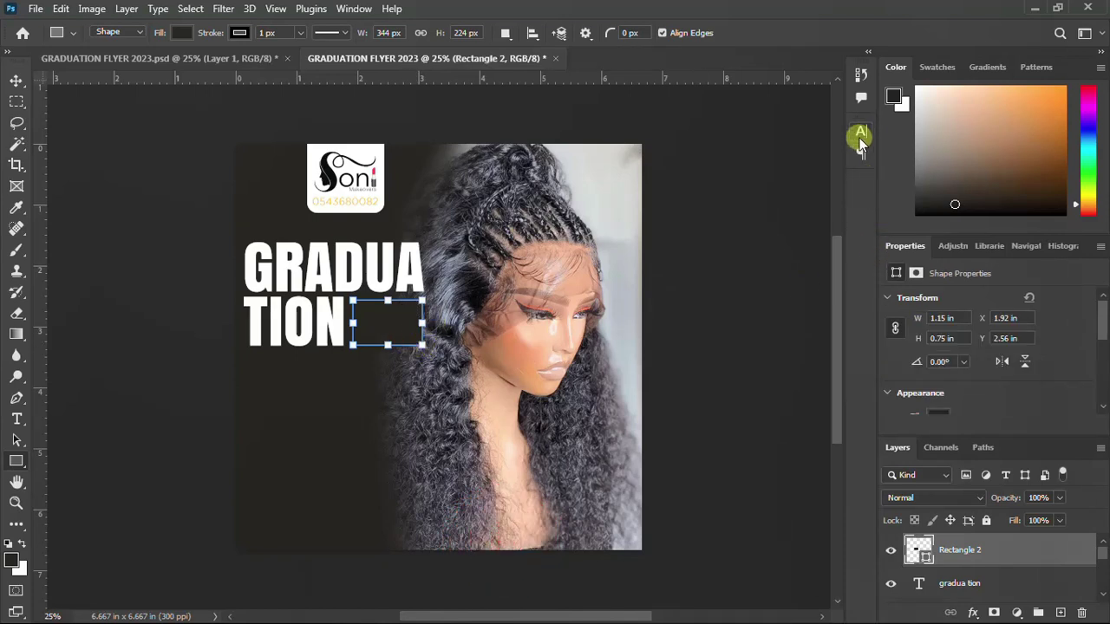
double_click(928, 557)
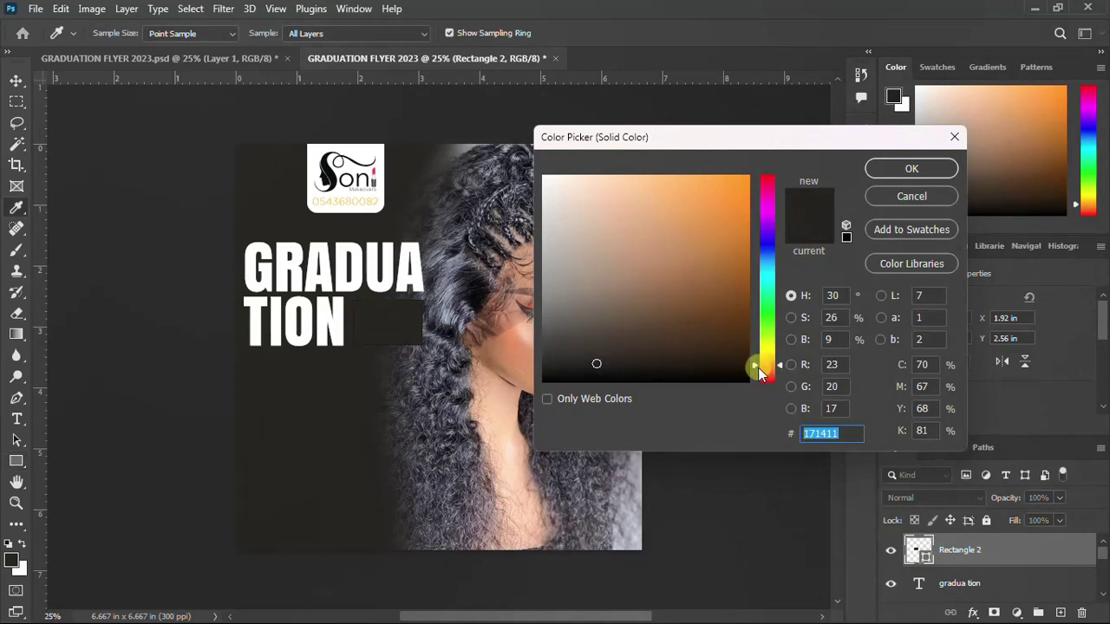
drag(755, 368, 761, 362)
drag(719, 138, 719, 151)
drag(712, 230, 769, 156)
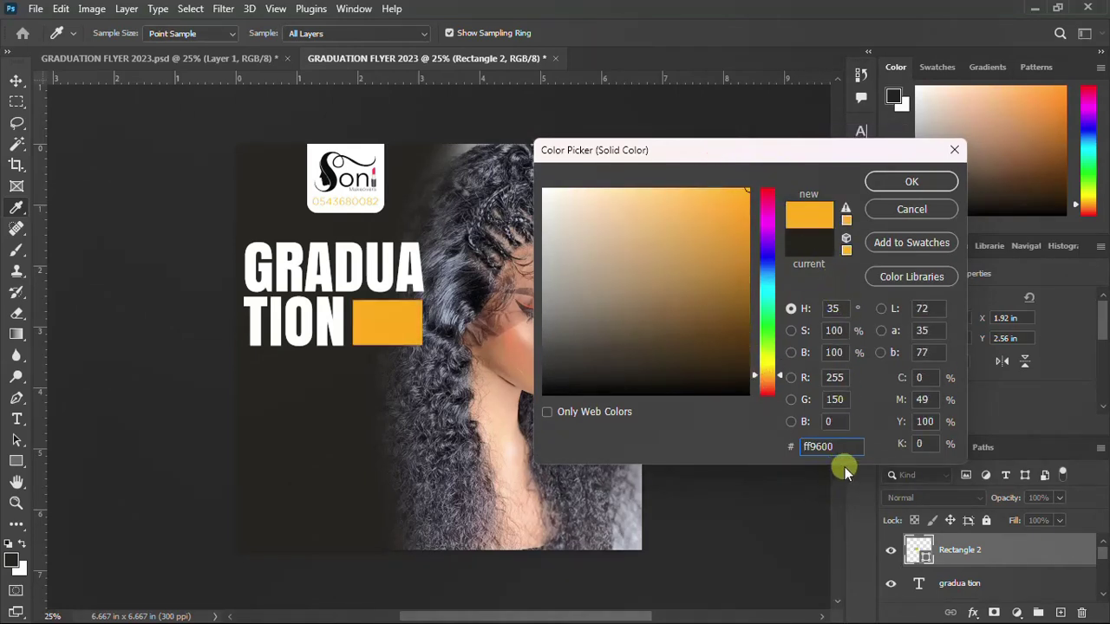
Copy the ffae00 colour code from the notes and return to the colour picker
mouse_move(733, 619)
click(694, 612)
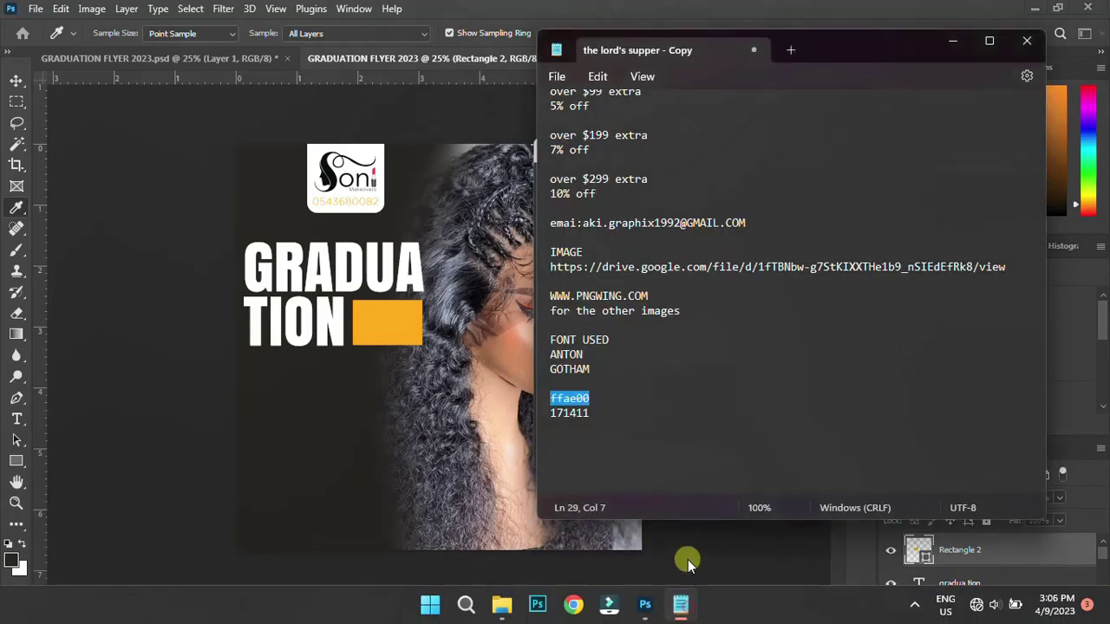
click(588, 399)
drag(588, 399, 522, 398)
key(ctrl+c)
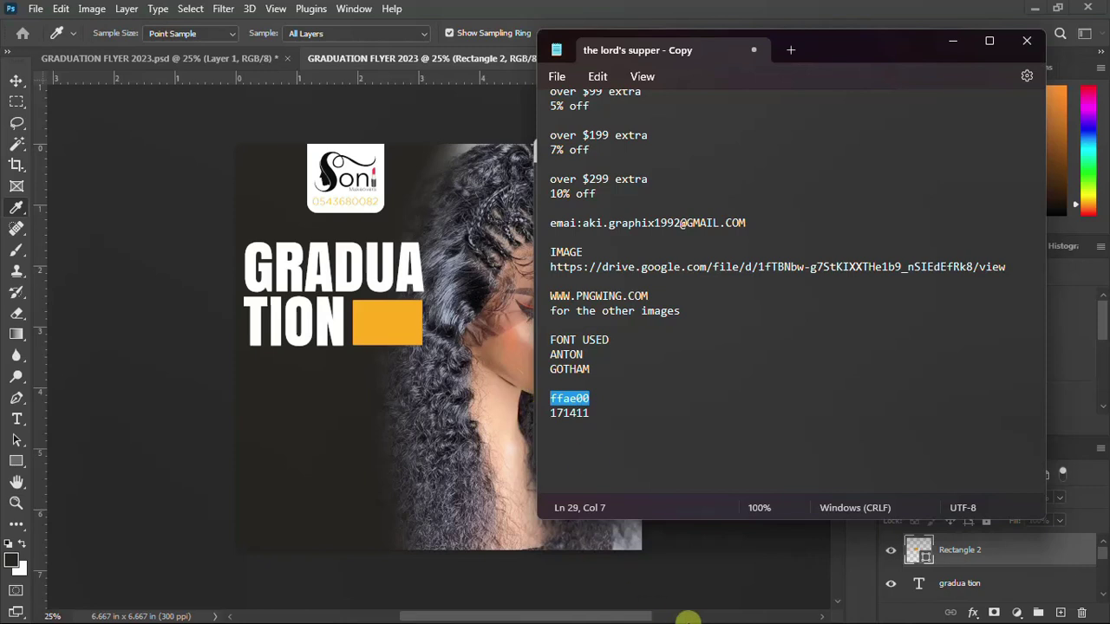
mouse_move(685, 615)
click(644, 607)
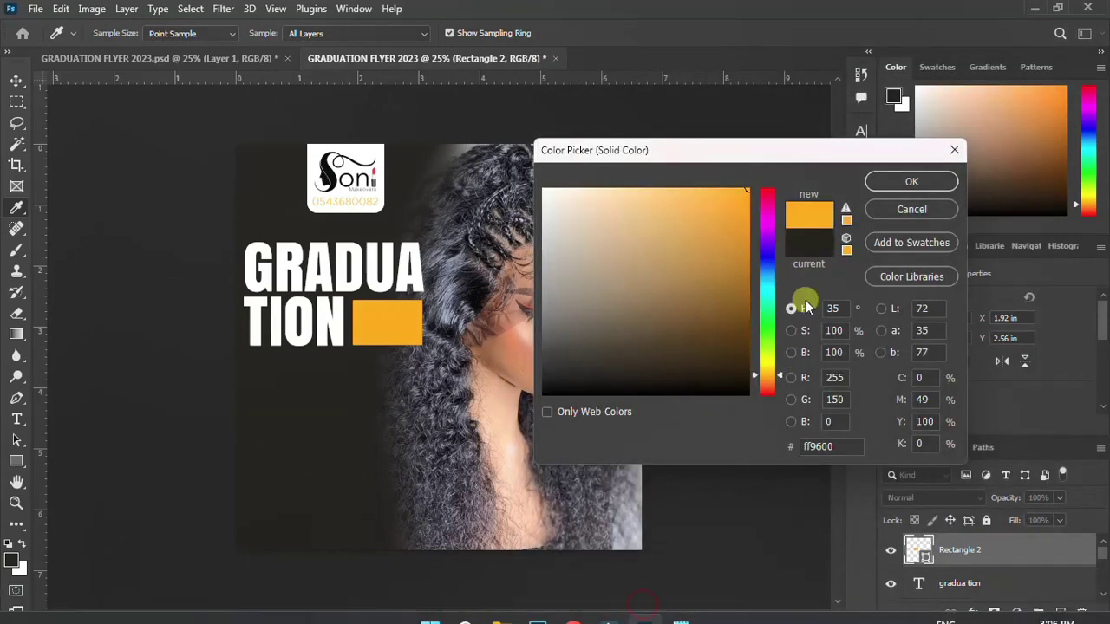
Fill Rectangle 2 with the pasted ffae00 colour code
double_click(817, 447)
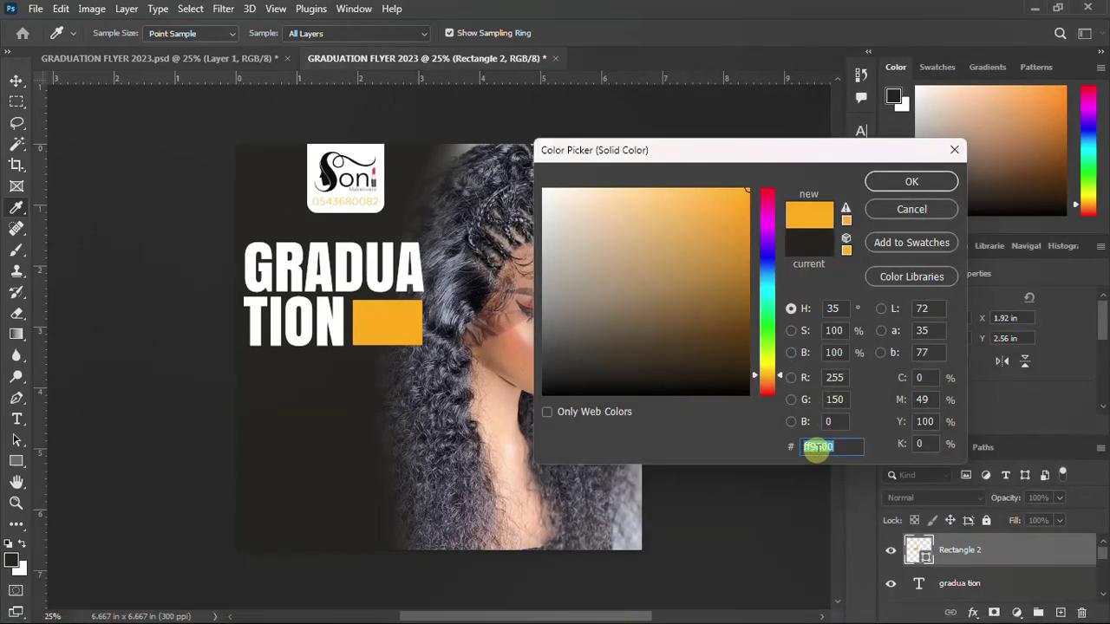
key(ctrl+v)
key(Return)
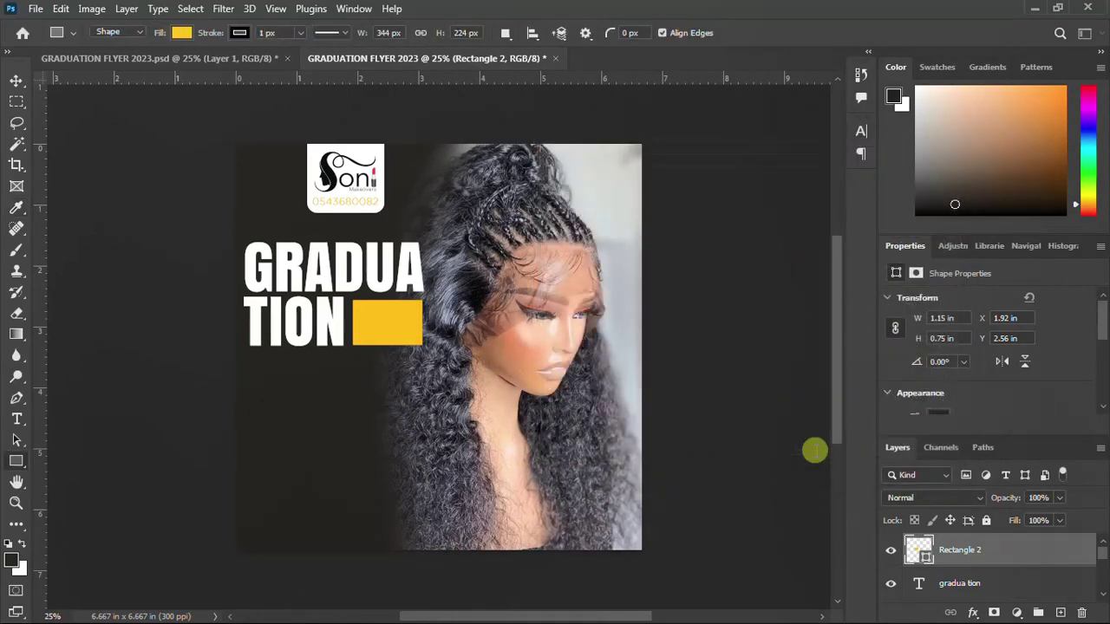
Nudge the rectangle up and left against TION, to X 1.84 in, Y 2.53 in
click(15, 83)
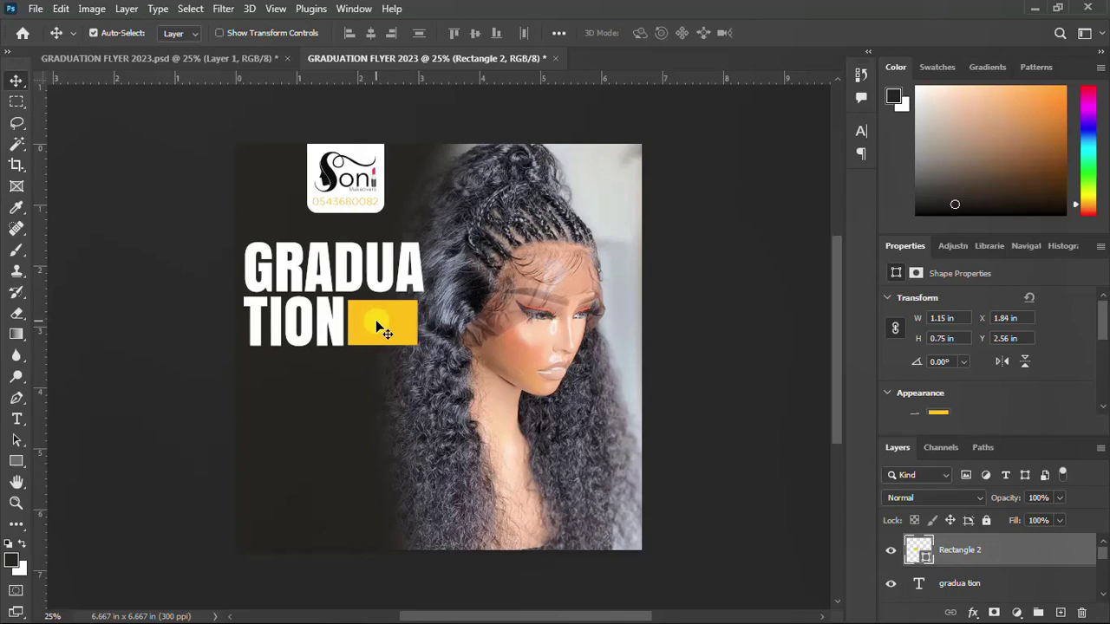
drag(364, 326, 363, 324)
mouse_move(546, 617)
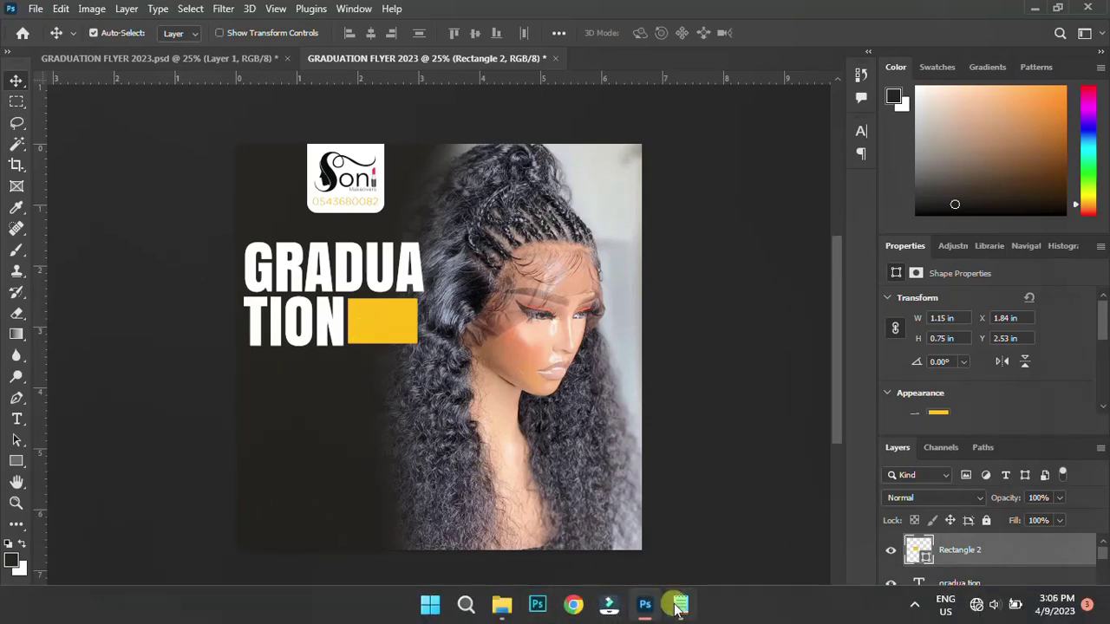
click(679, 605)
scroll(590, 151, up, 2)
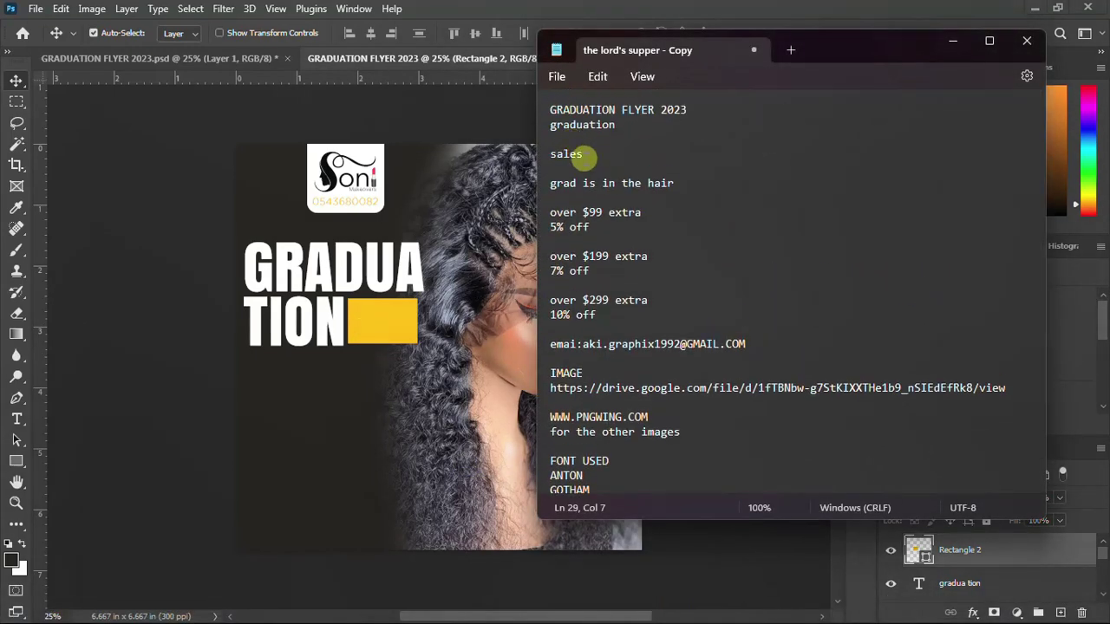
click(562, 156)
double_click(559, 157)
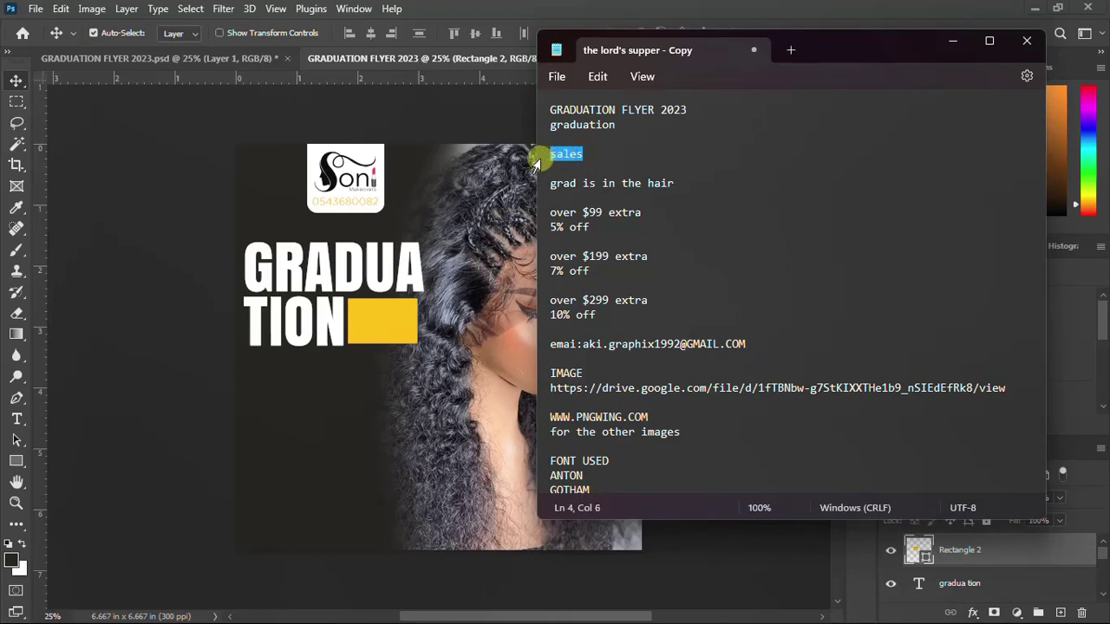
click(642, 606)
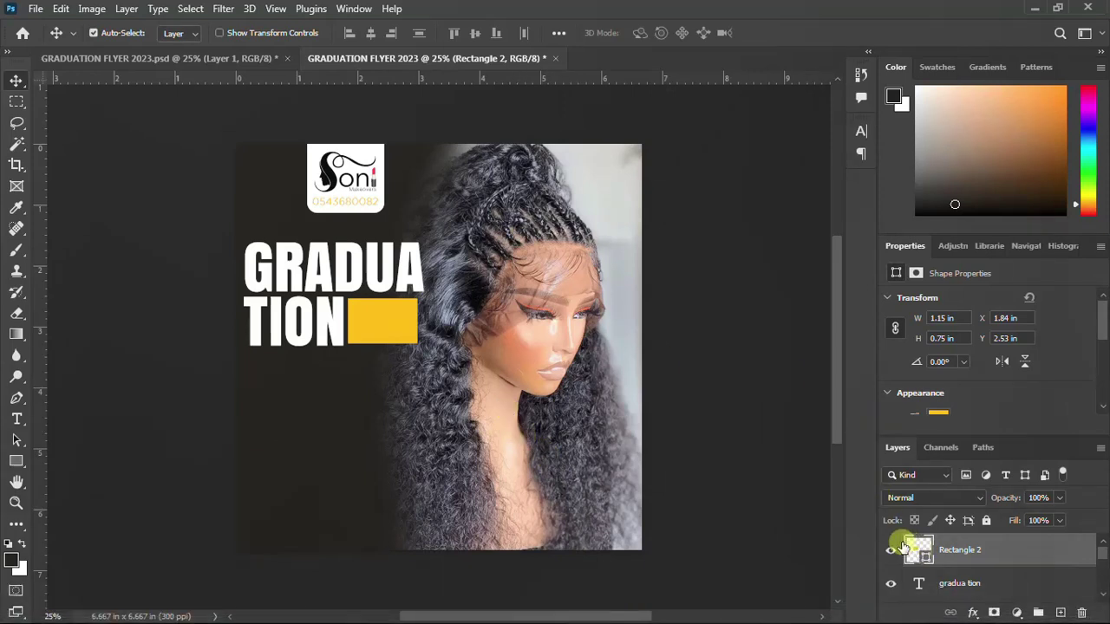
Type SALES as a new text line below the headline
key(t)
click(325, 392)
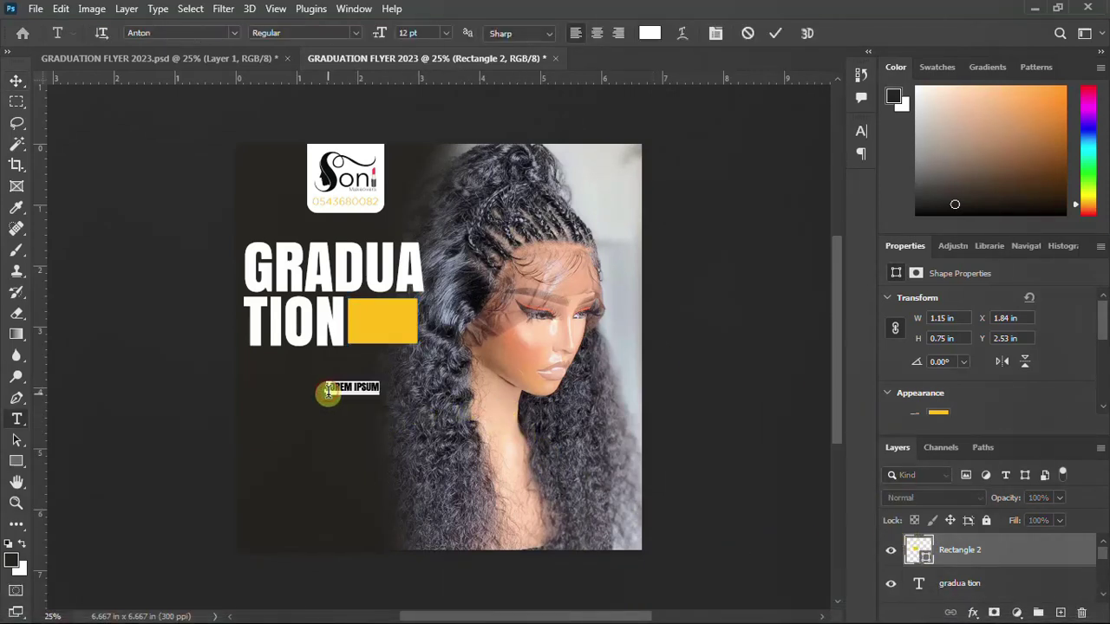
text(SALES)
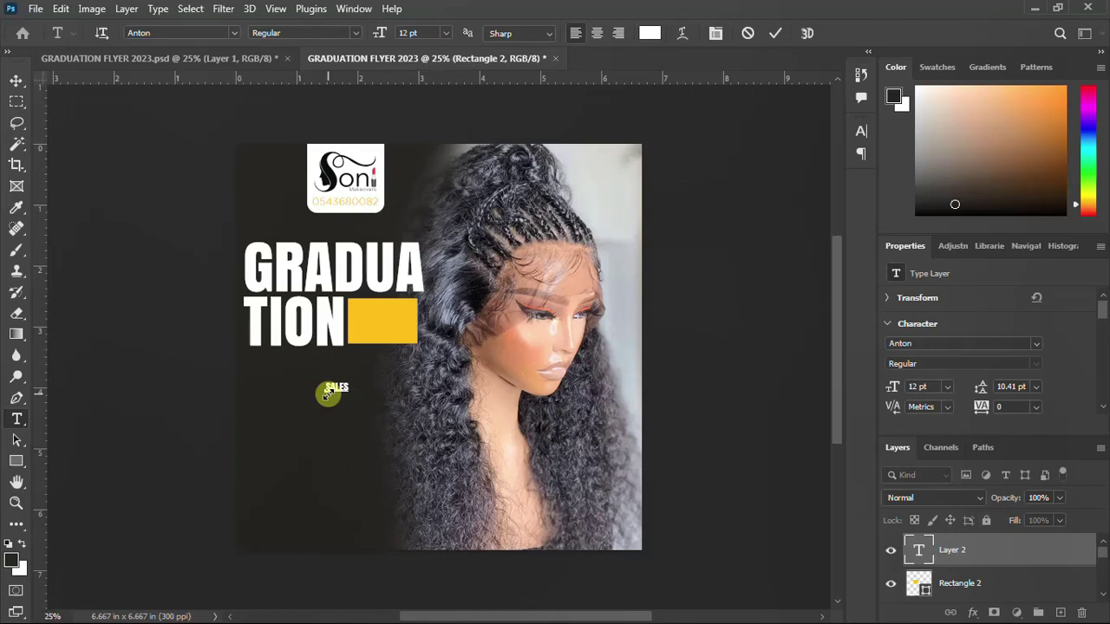
click(842, 164)
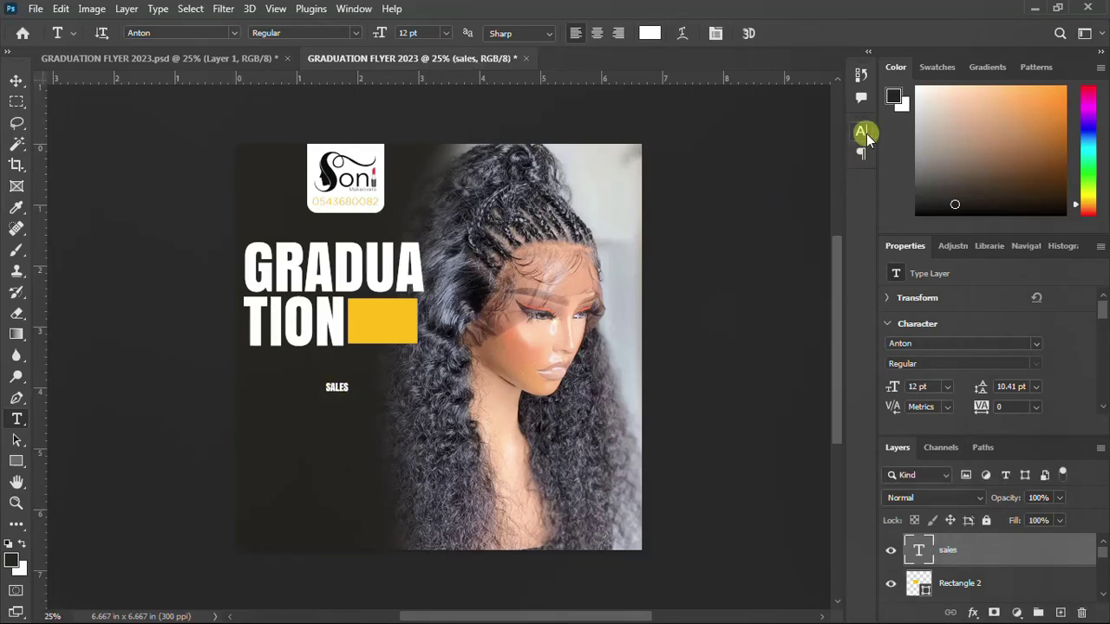
Colour the SALES text dark #171411 sampled from the background
click(861, 133)
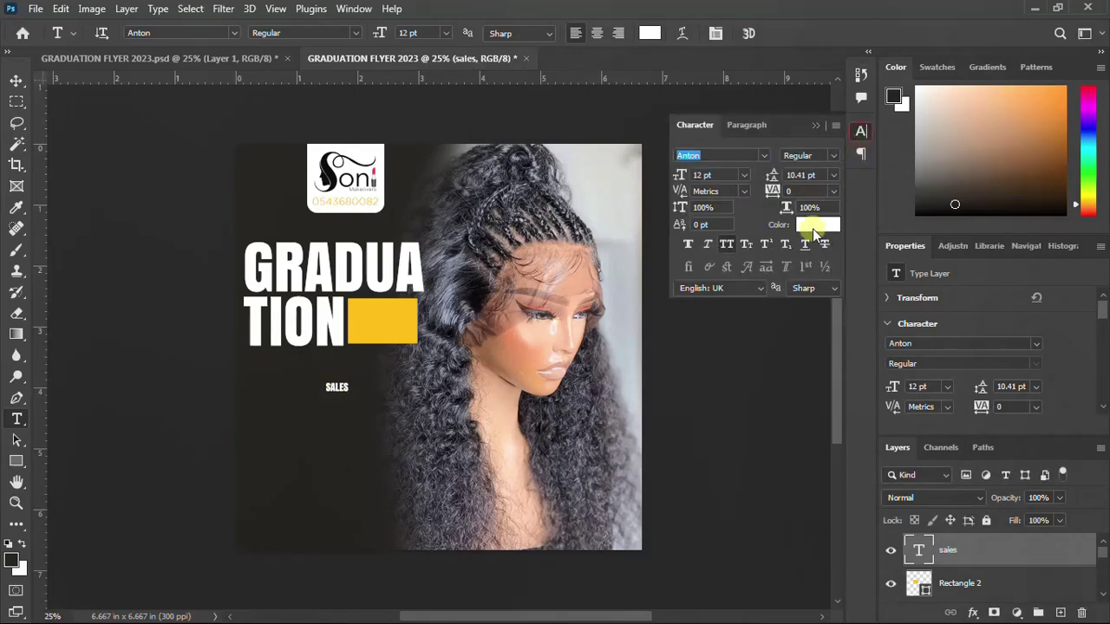
click(818, 226)
click(265, 403)
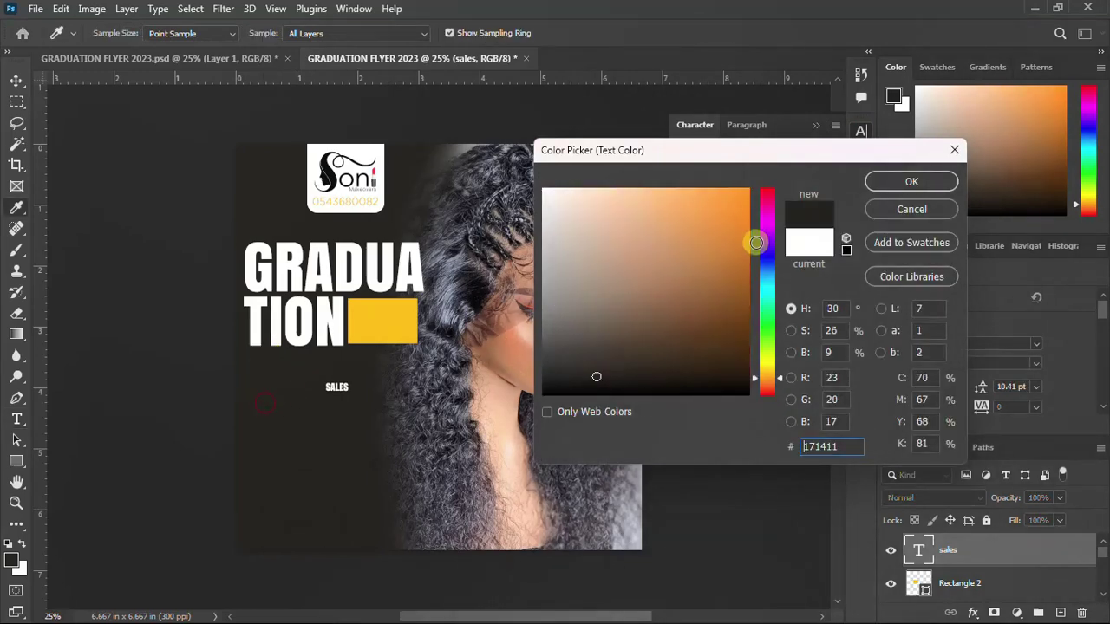
click(896, 180)
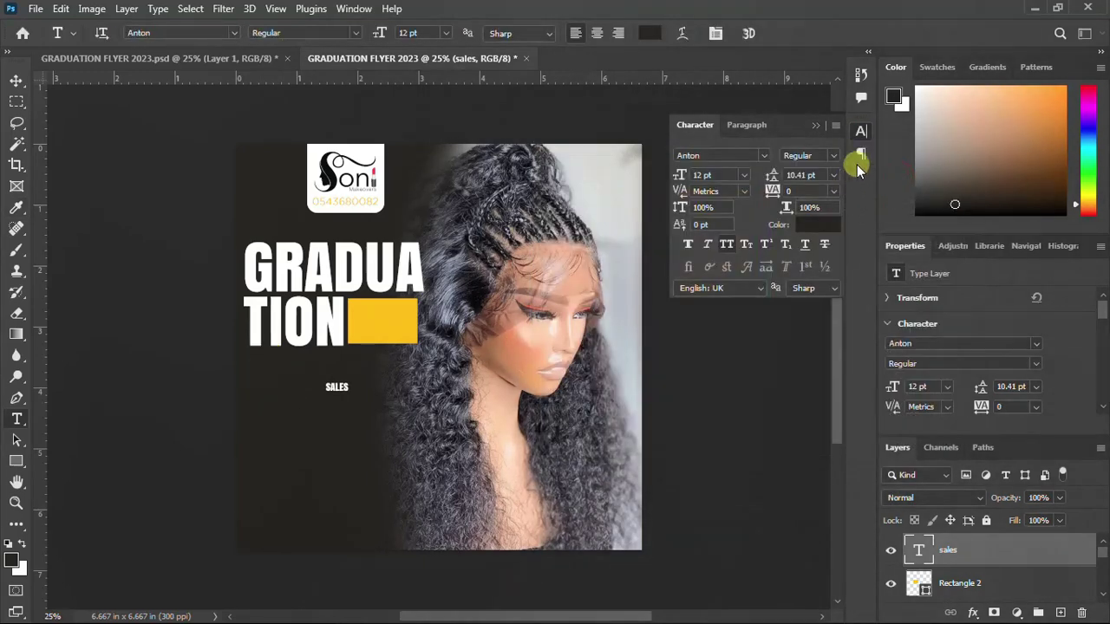
click(862, 134)
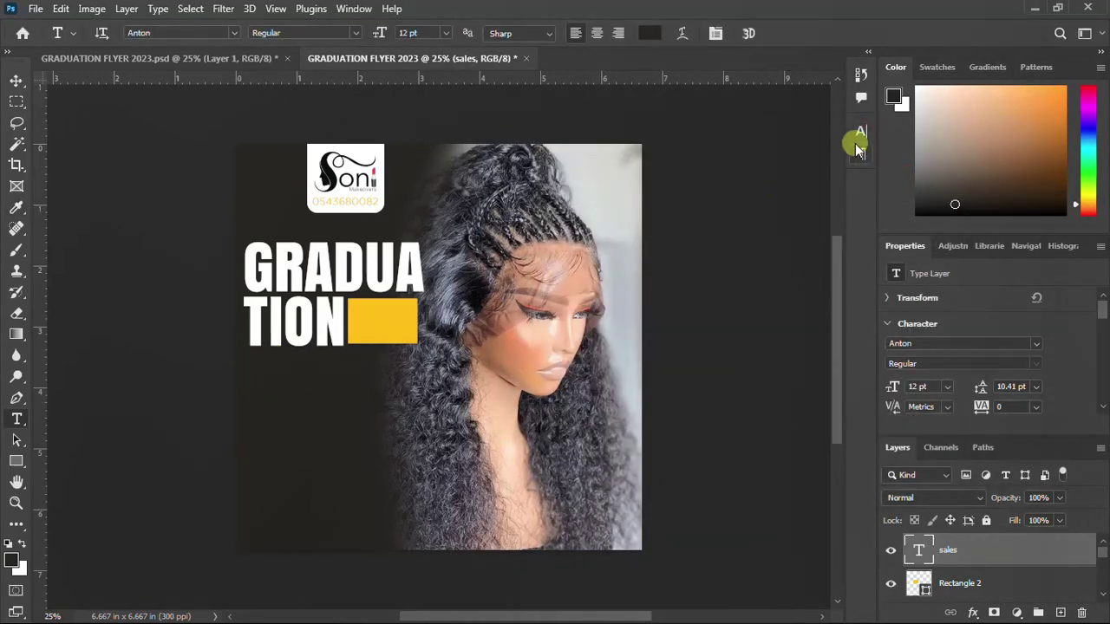
Set the SALES font to Gotham Bold
click(862, 132)
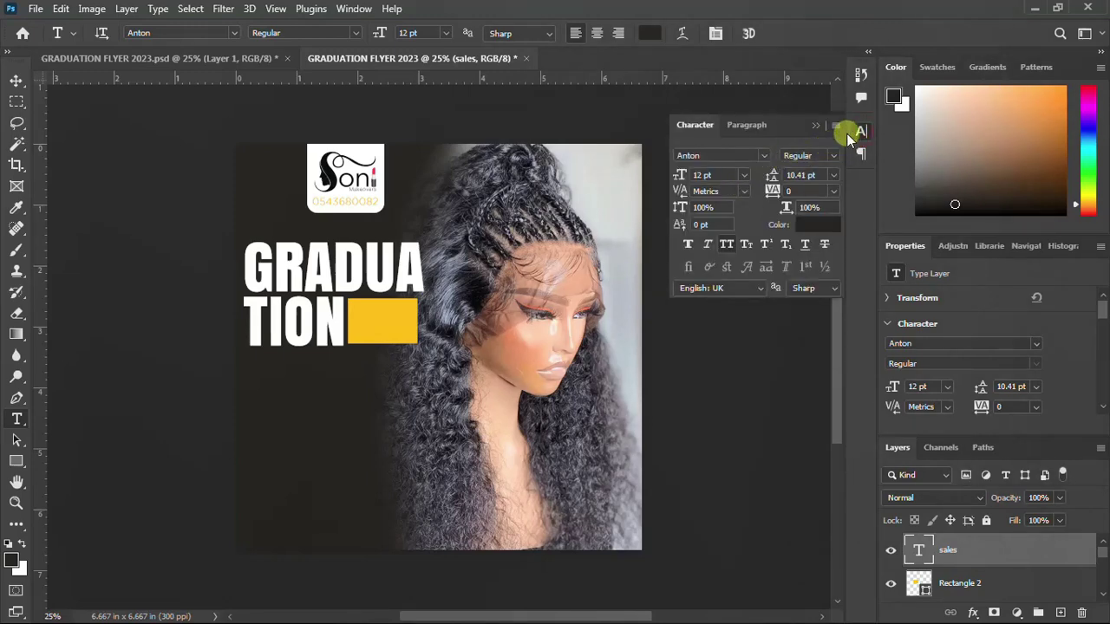
click(763, 155)
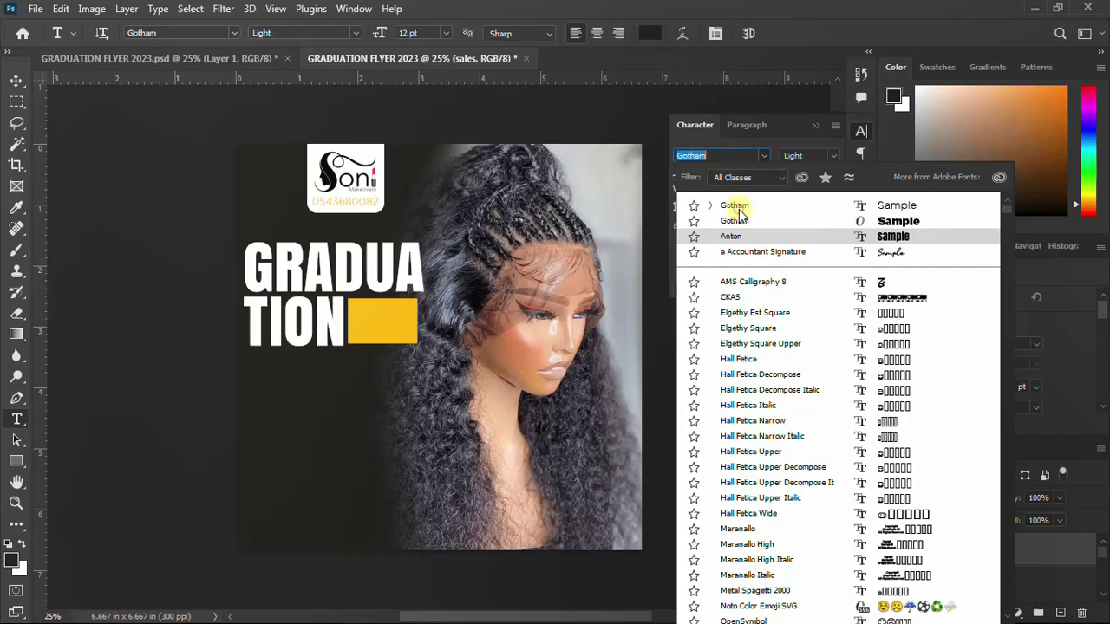
click(861, 128)
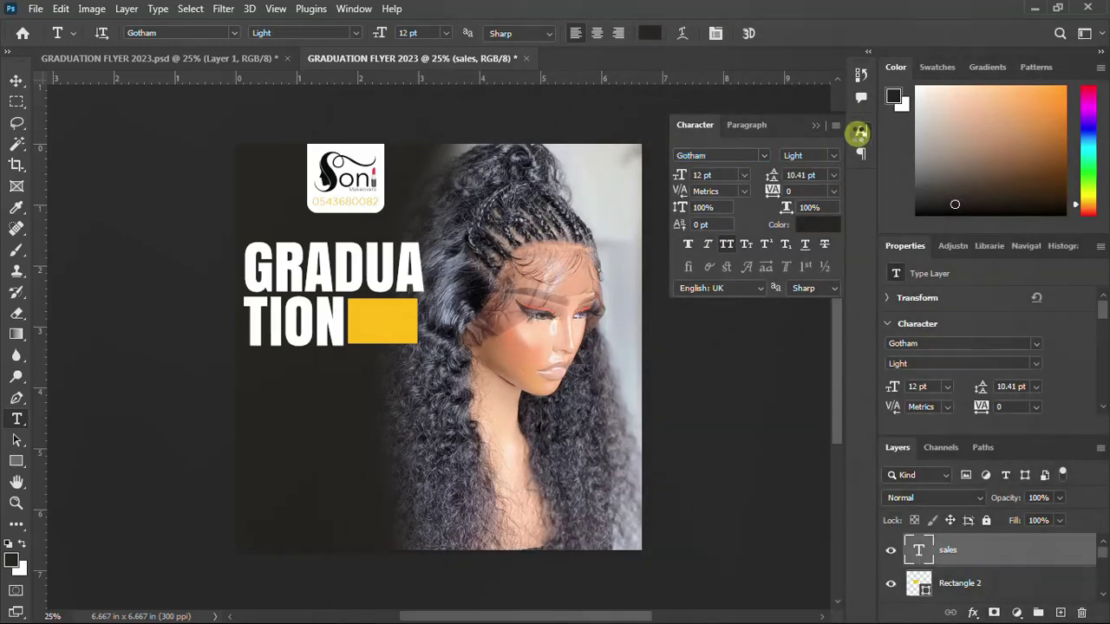
click(858, 132)
click(858, 132)
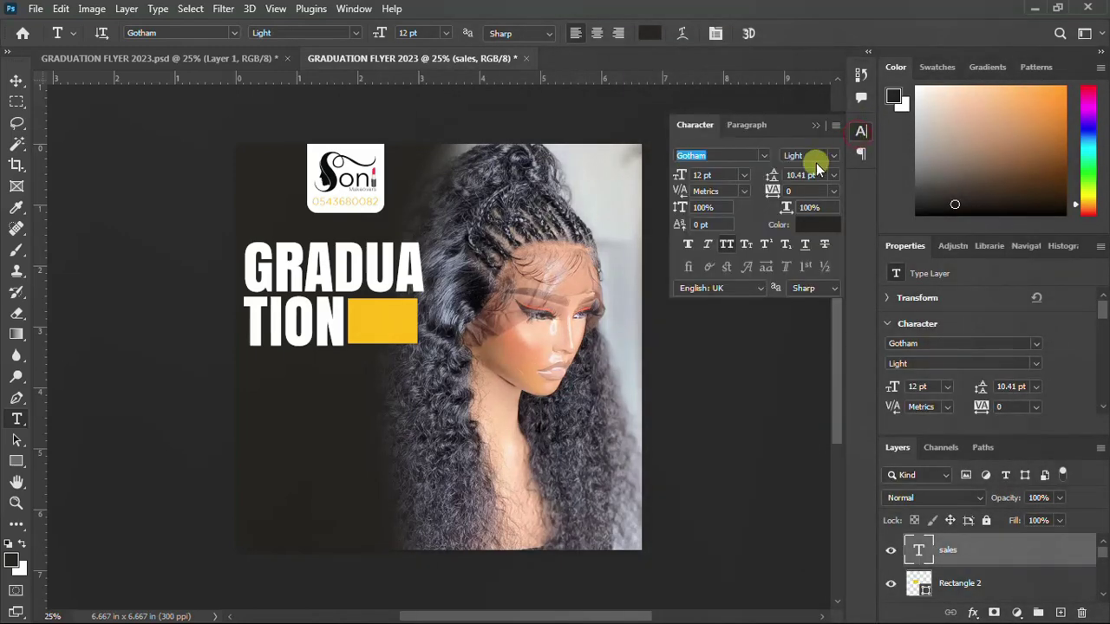
click(835, 154)
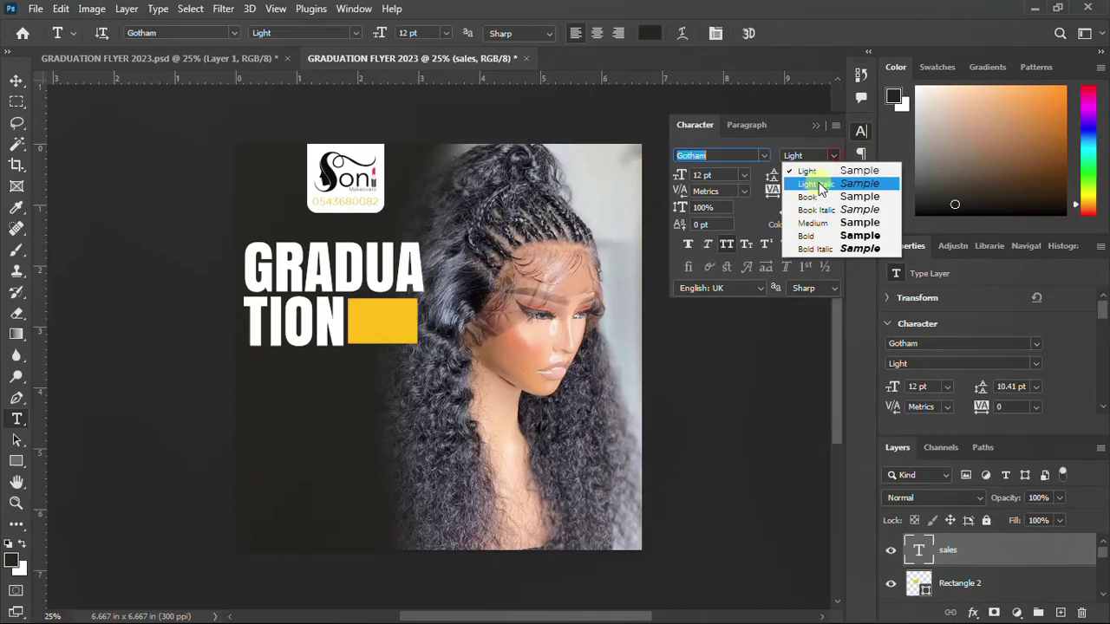
click(814, 236)
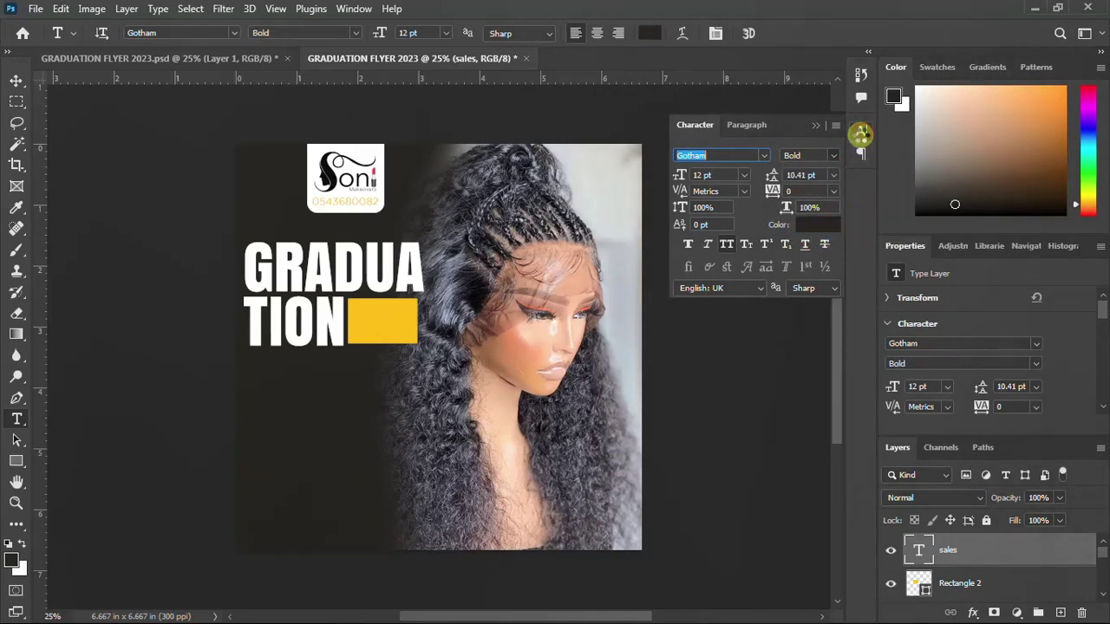
click(861, 132)
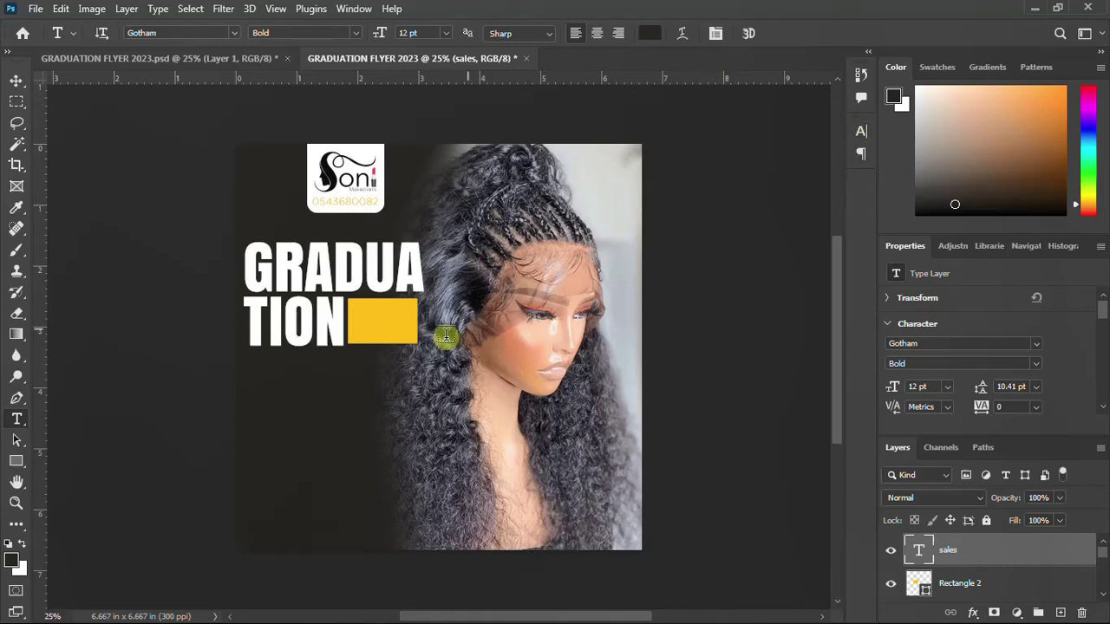
click(16, 82)
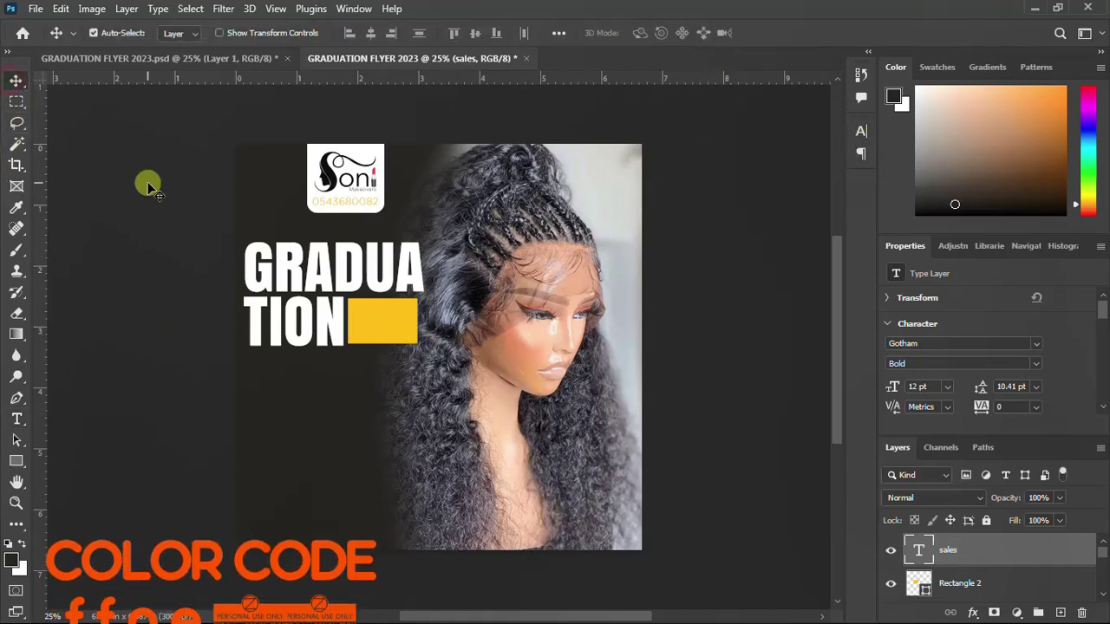
Scale SALES up about 241% to 28.95 pt and place it on the yellow rectangle
key(ctrl+t)
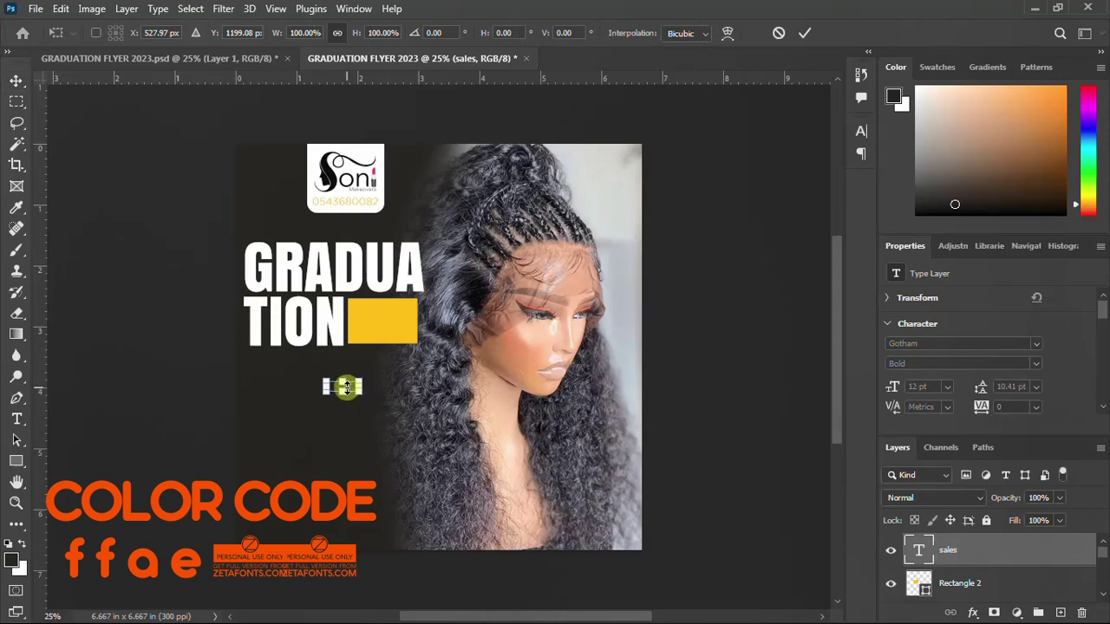
drag(347, 388, 347, 387)
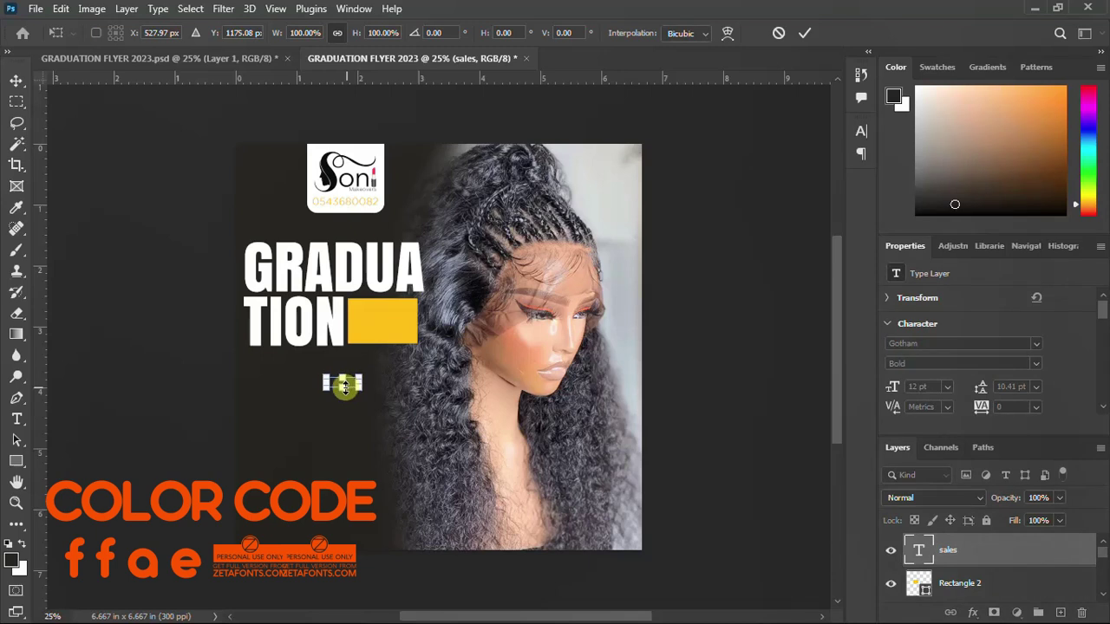
key(Up)
key(Up)
key(Up)
key(Up)
key(Up)
key(Up)
key(Up)
key(Up)
key(Up)
key(Up)
key(Up)
key(Up)
key(Up)
key(Up)
key(Up)
key(Up)
key(Up)
key(Up)
key(Up)
key(Up)
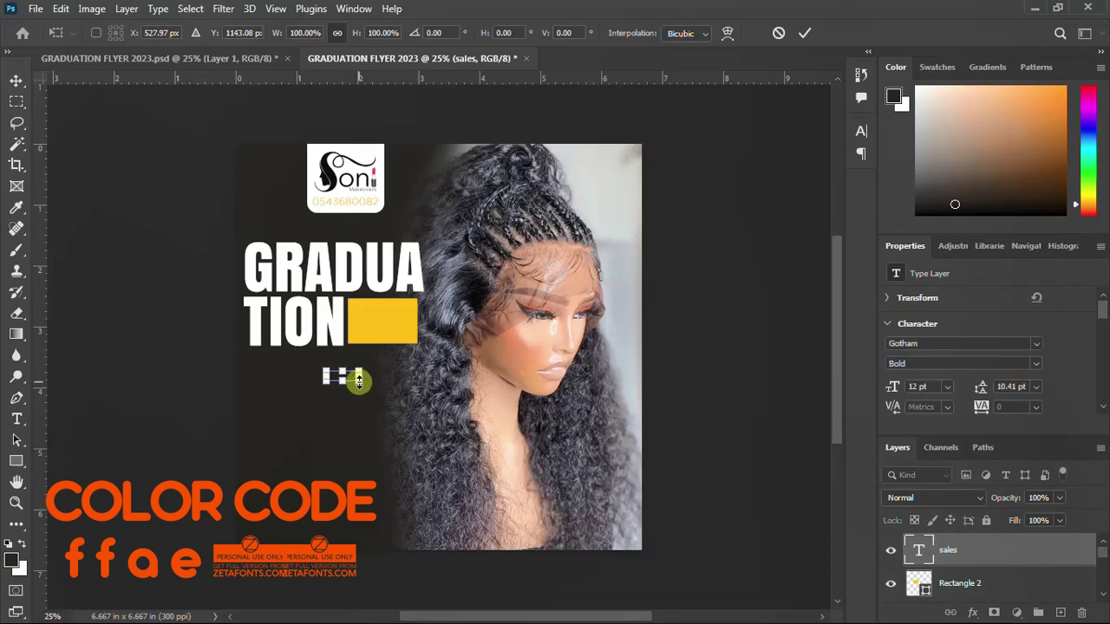
drag(358, 381, 396, 323)
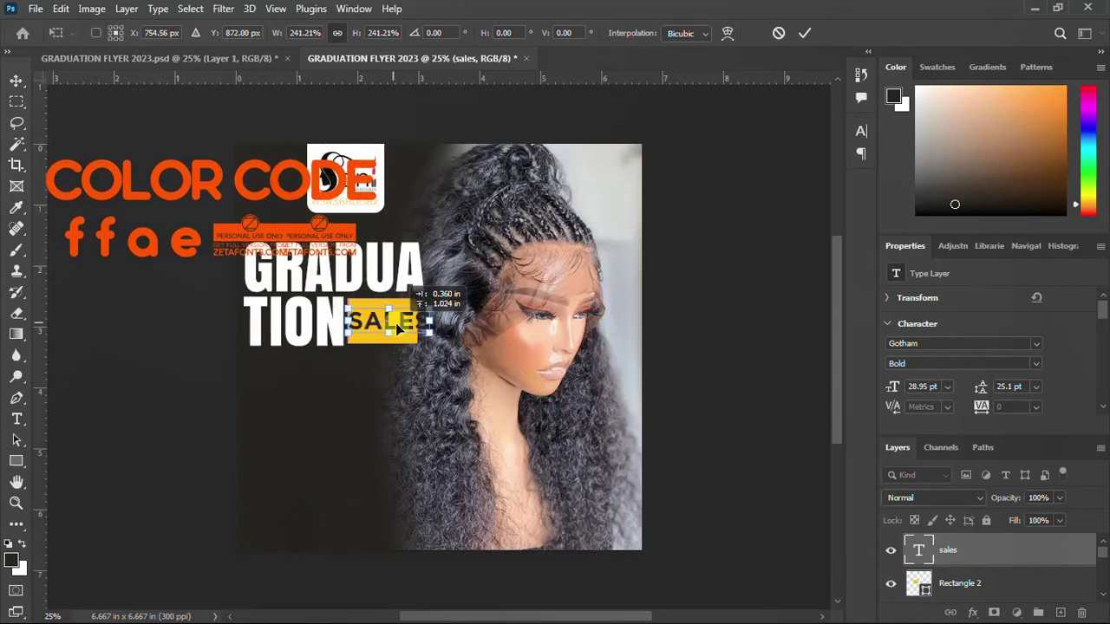
click(544, 211)
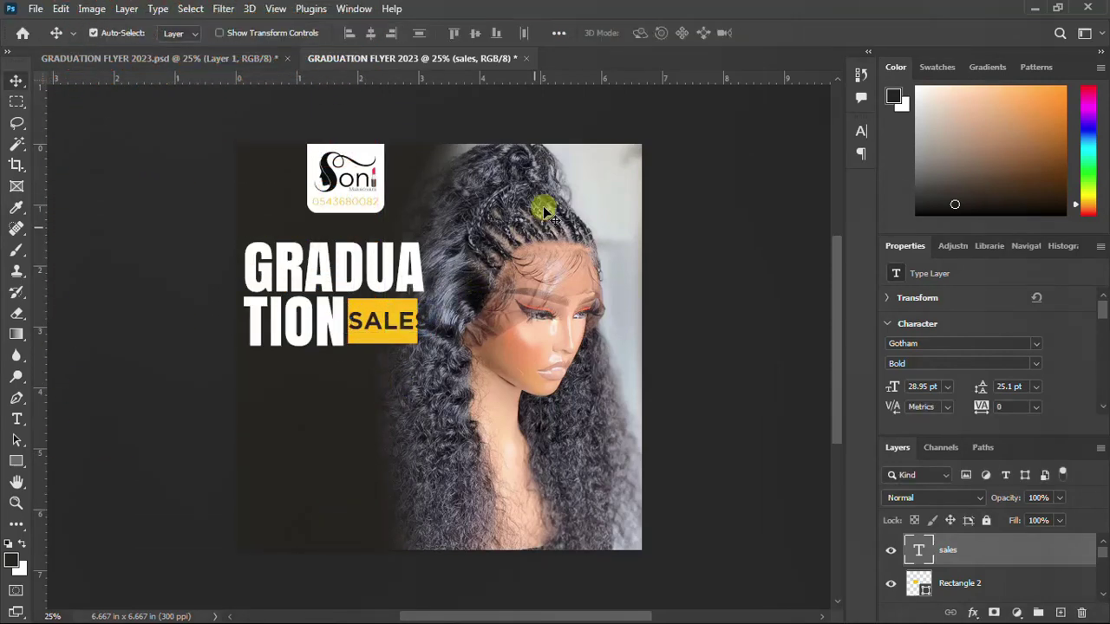
click(859, 133)
Change SALES to Anton Regular and nudge it right to centre in the yellow box
click(738, 157)
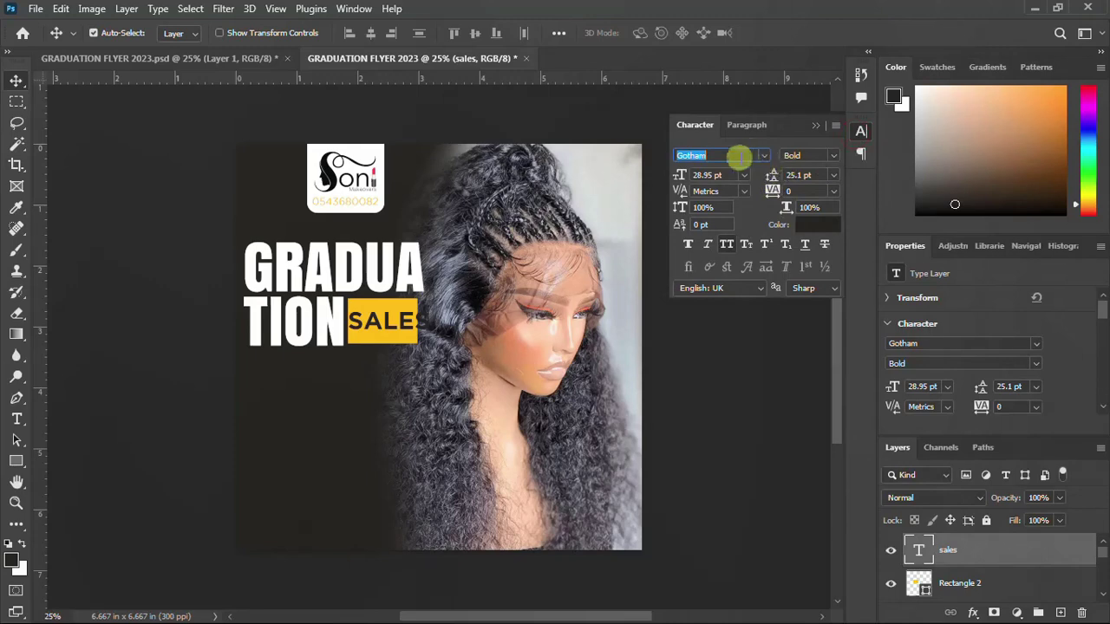
click(762, 156)
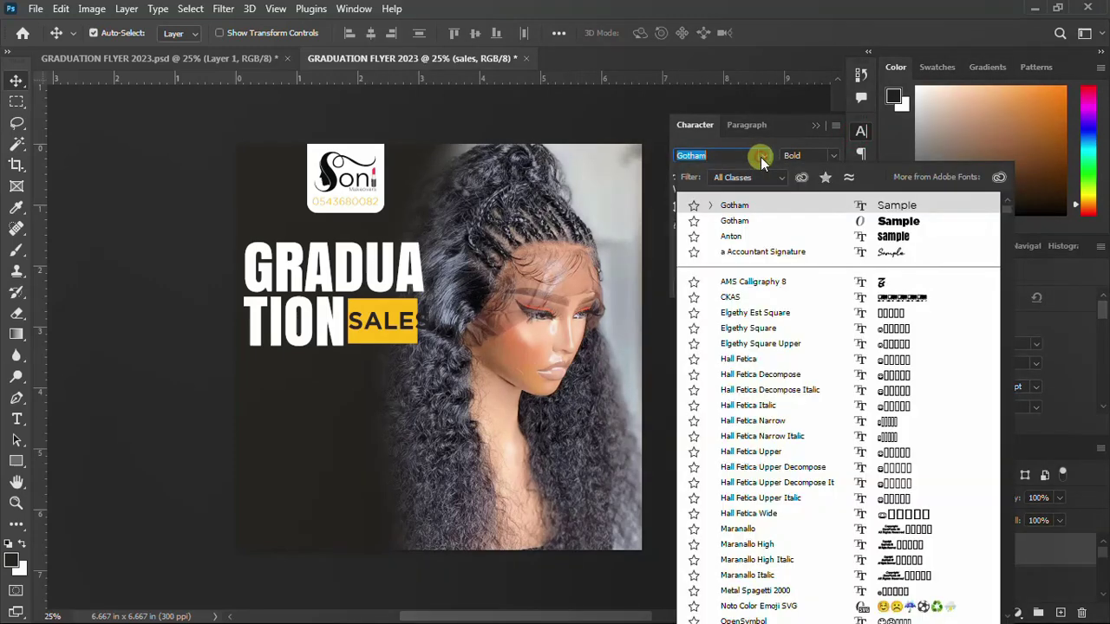
click(739, 236)
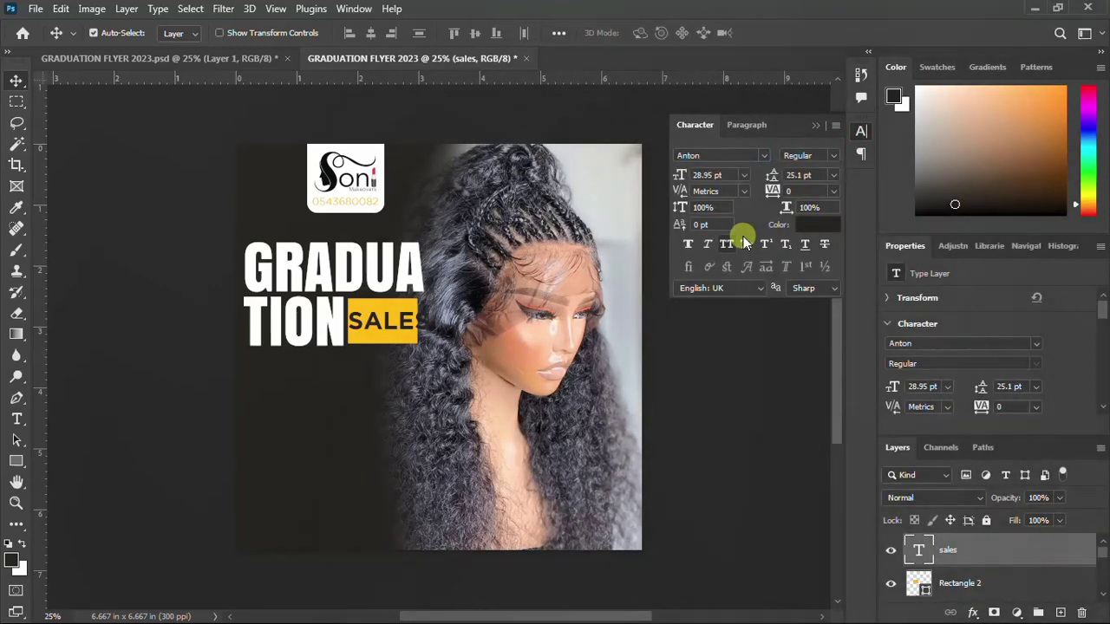
click(860, 131)
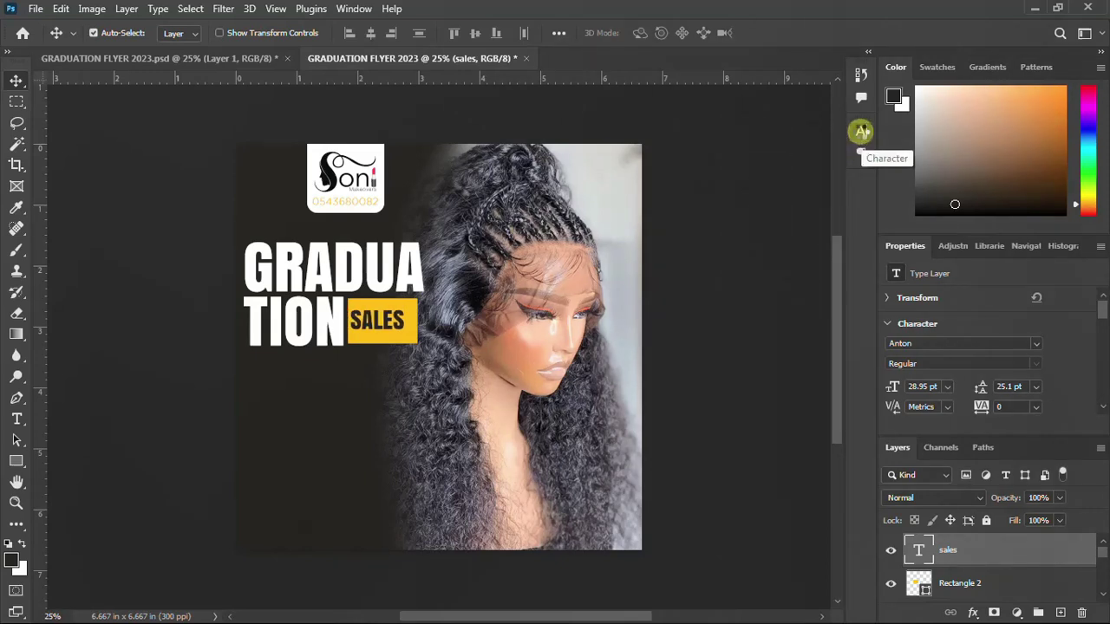
key(Right)
key(Right)
key(Right)
key(Right)
key(Right)
key(Right)
key(Right)
key(Right)
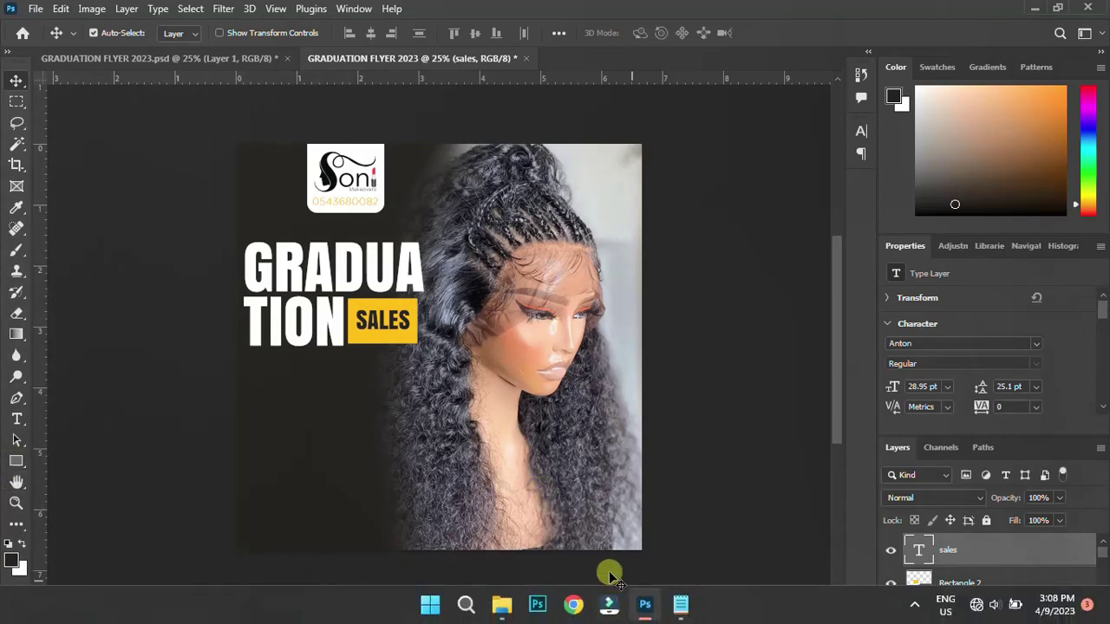
Highlight the tagline 'grad is in the hair' in the Notepad notes, then return to Photoshop
click(678, 608)
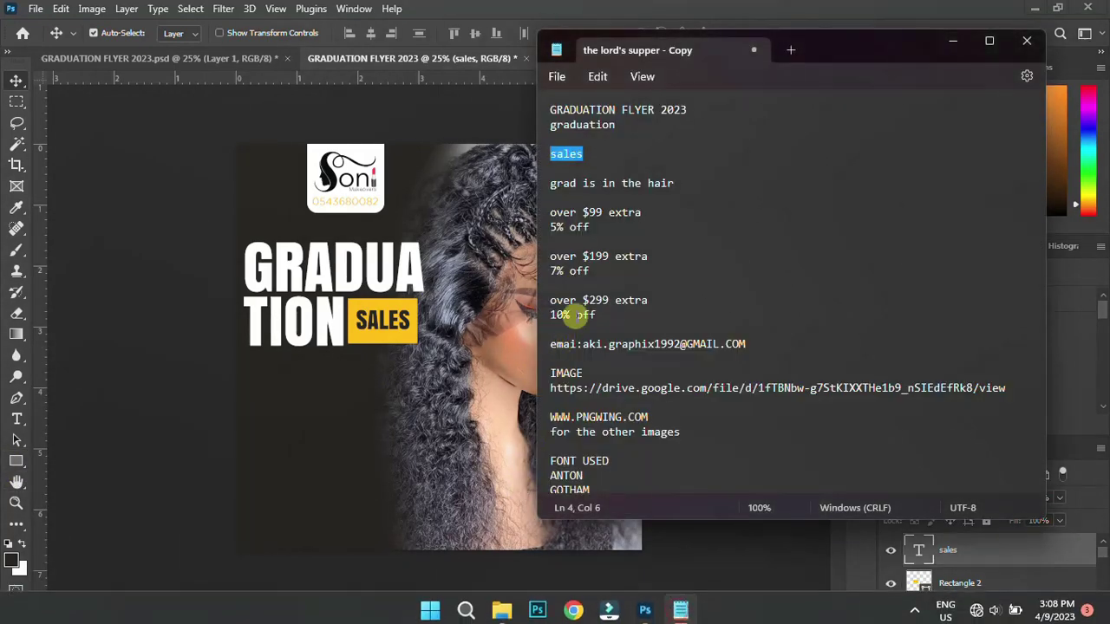
drag(674, 184, 542, 187)
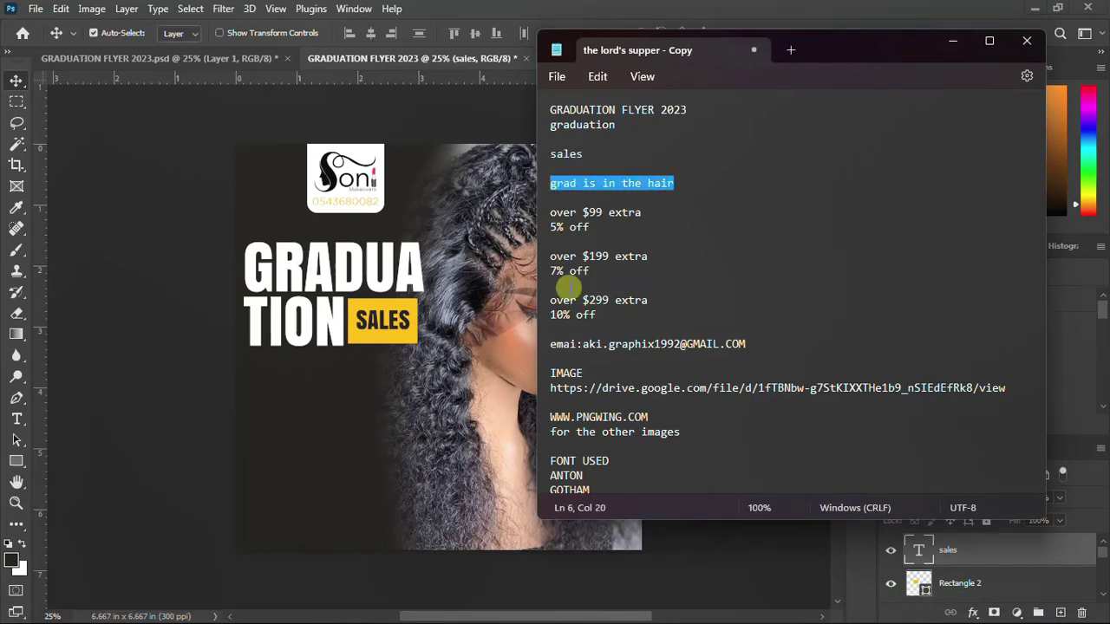
click(649, 612)
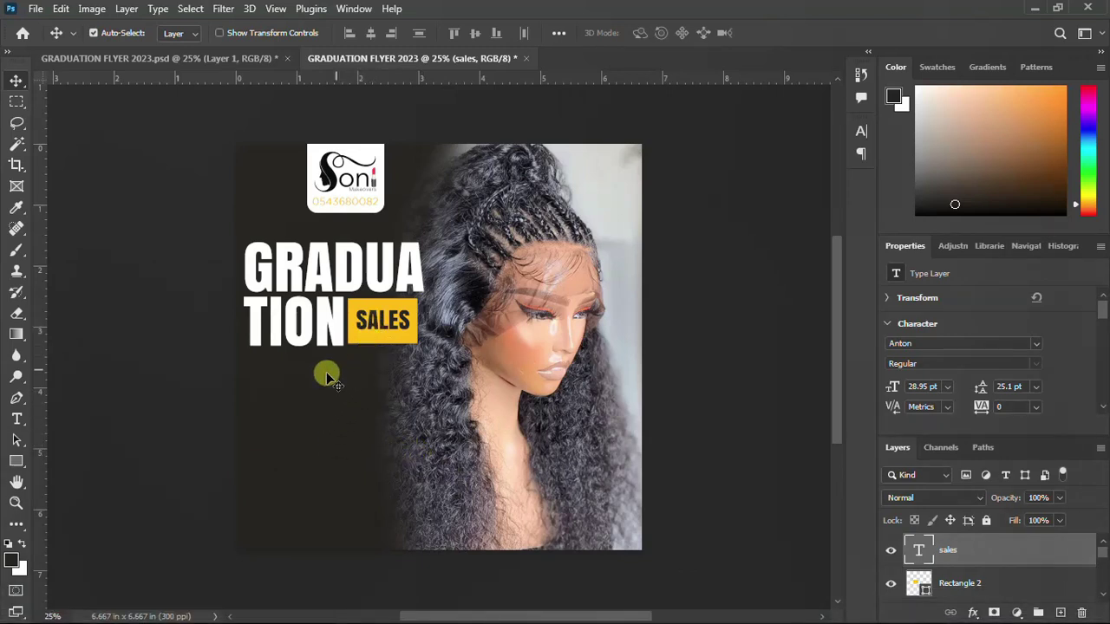
Type the tagline 'grad is in the hair' below the headline
key(t)
key(v)
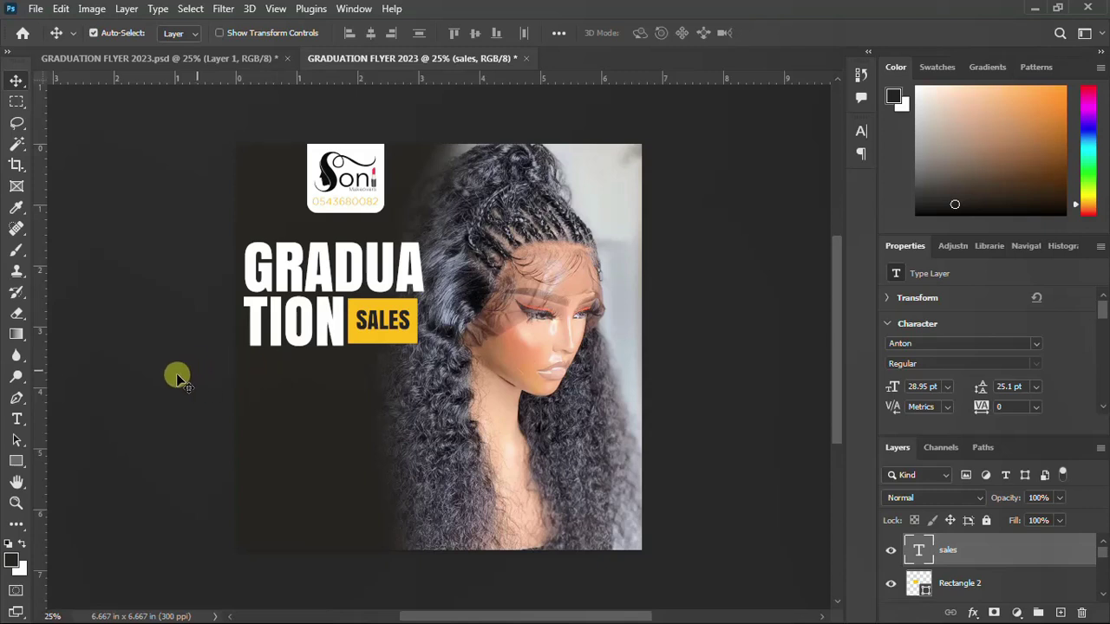
click(15, 420)
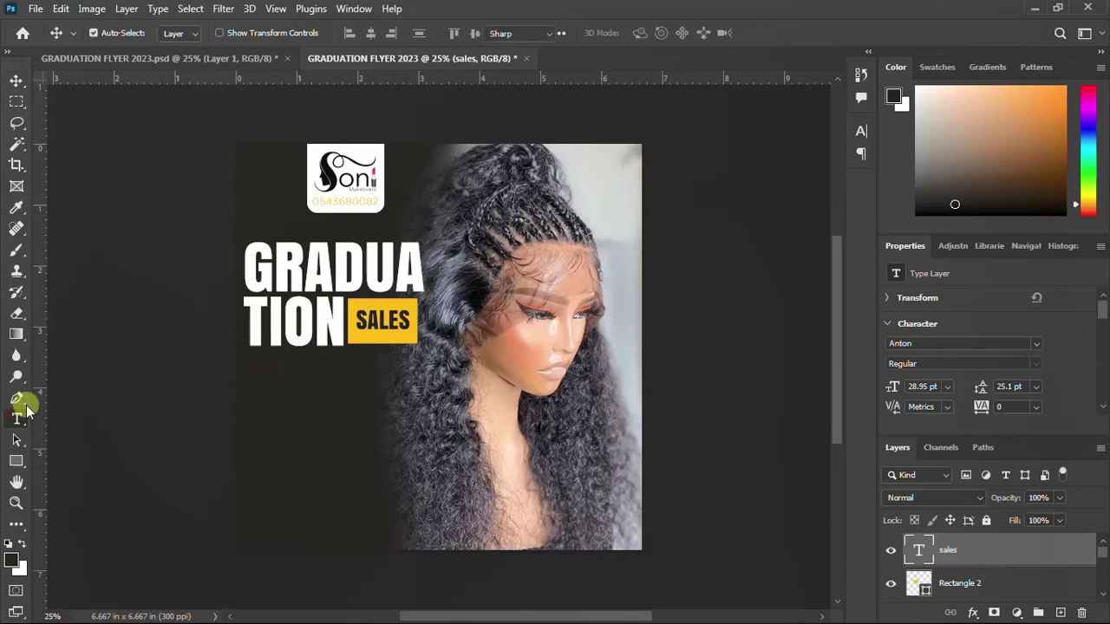
click(297, 372)
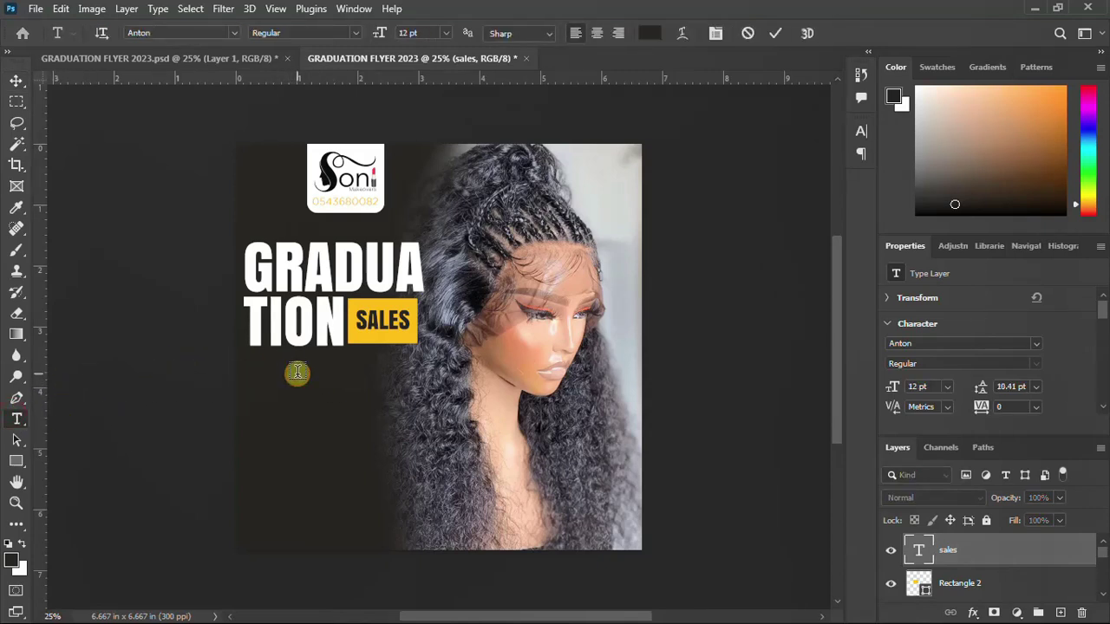
text(grad is in the hair)
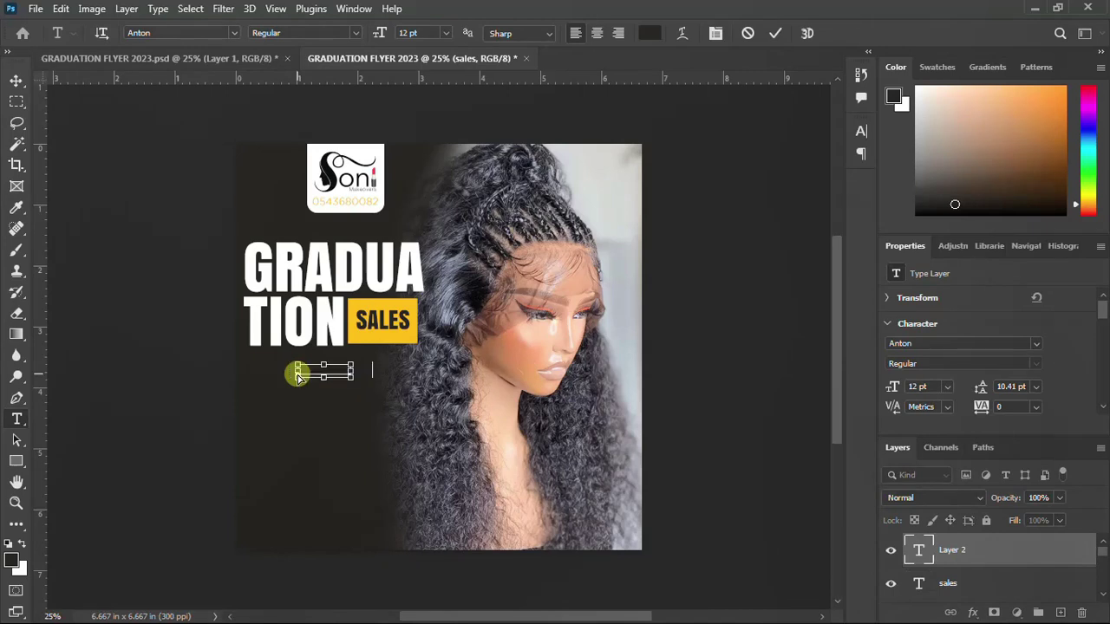
key(ctrl+Return)
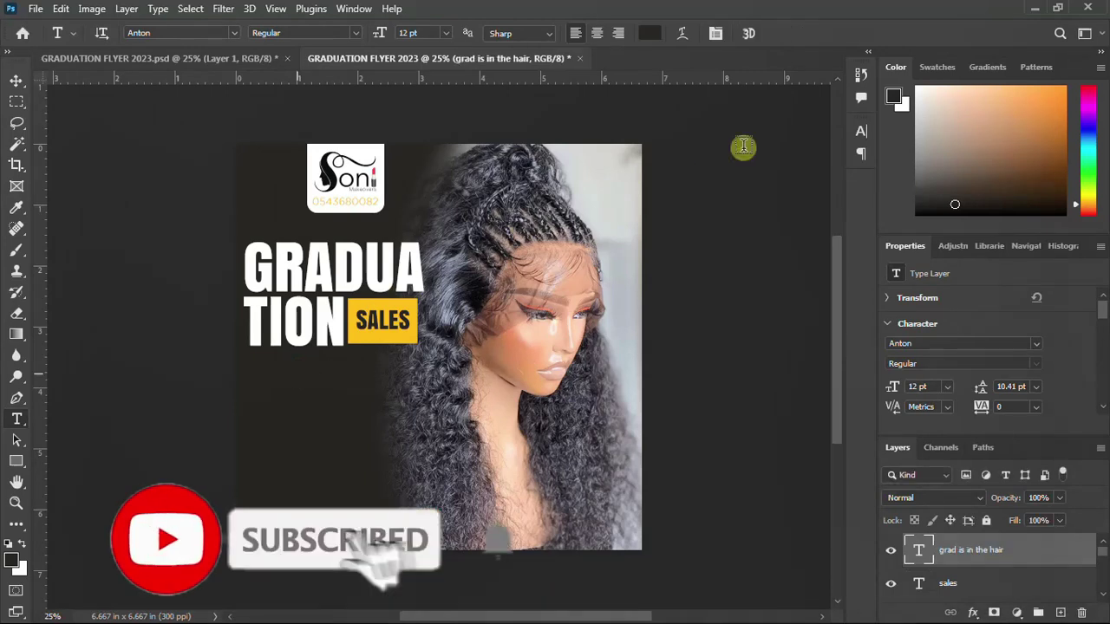
Colour the tagline white #ffffff
click(861, 131)
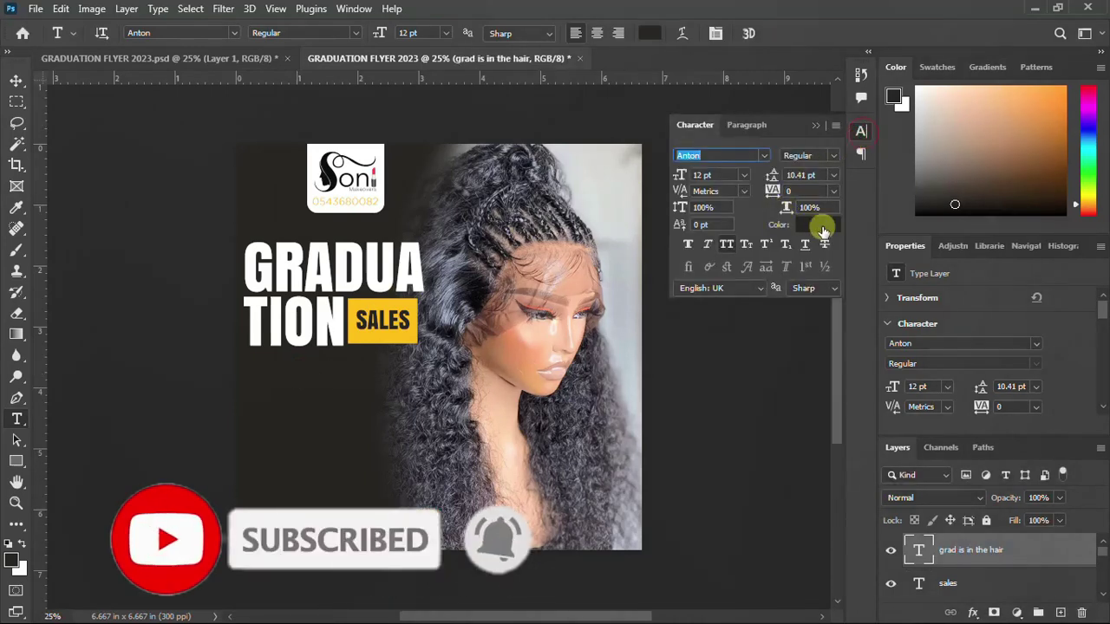
click(822, 227)
click(491, 179)
text(ffffff)
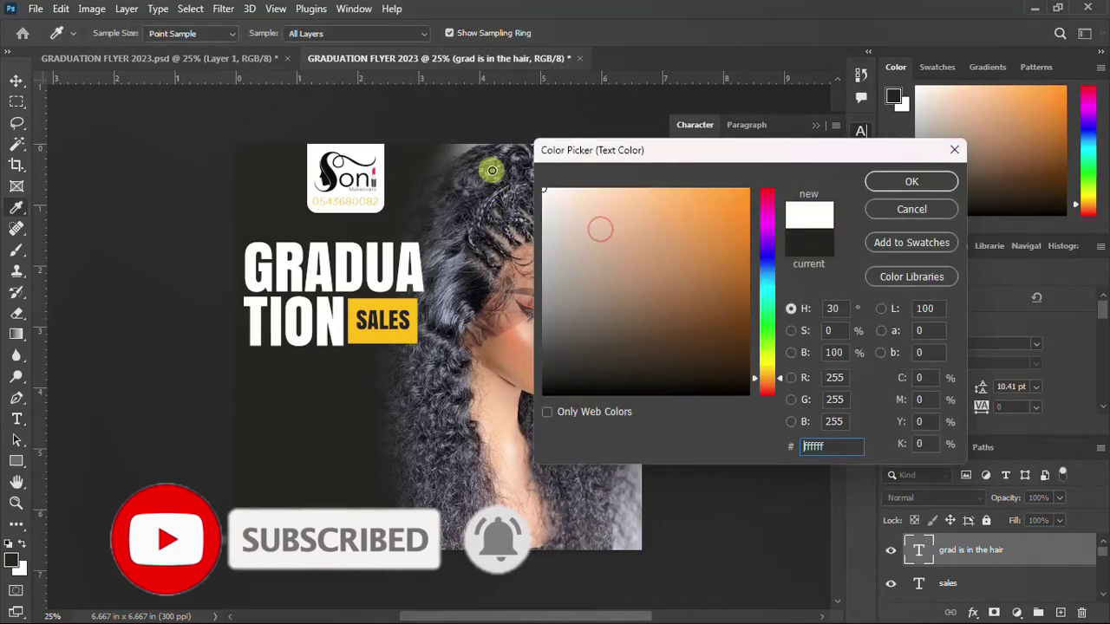
click(885, 182)
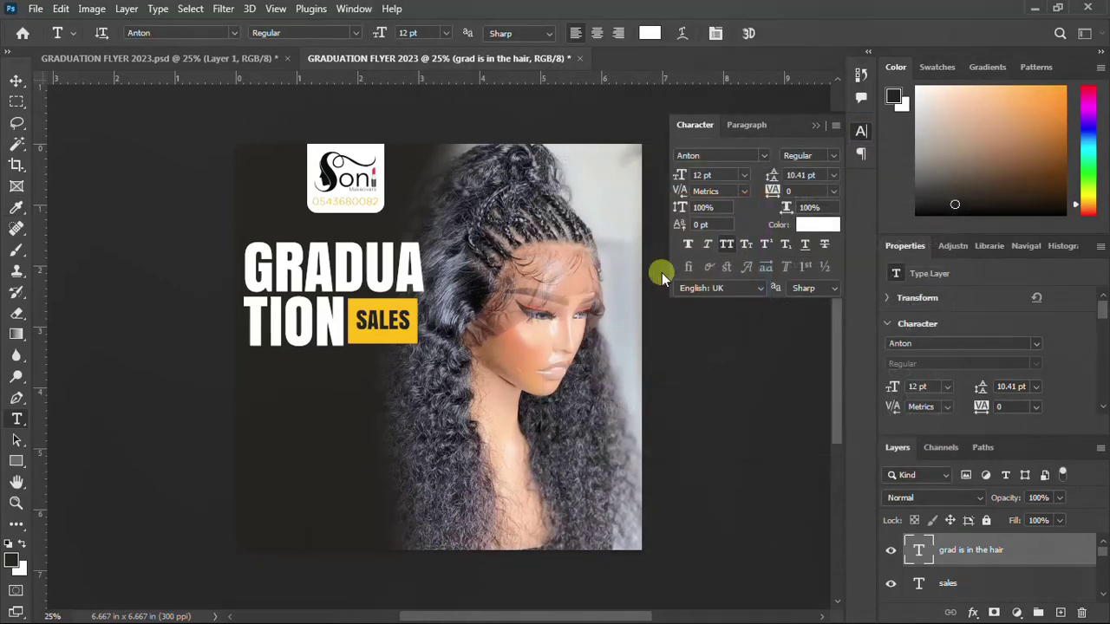
Set the tagline font to Gotham Bold
click(766, 156)
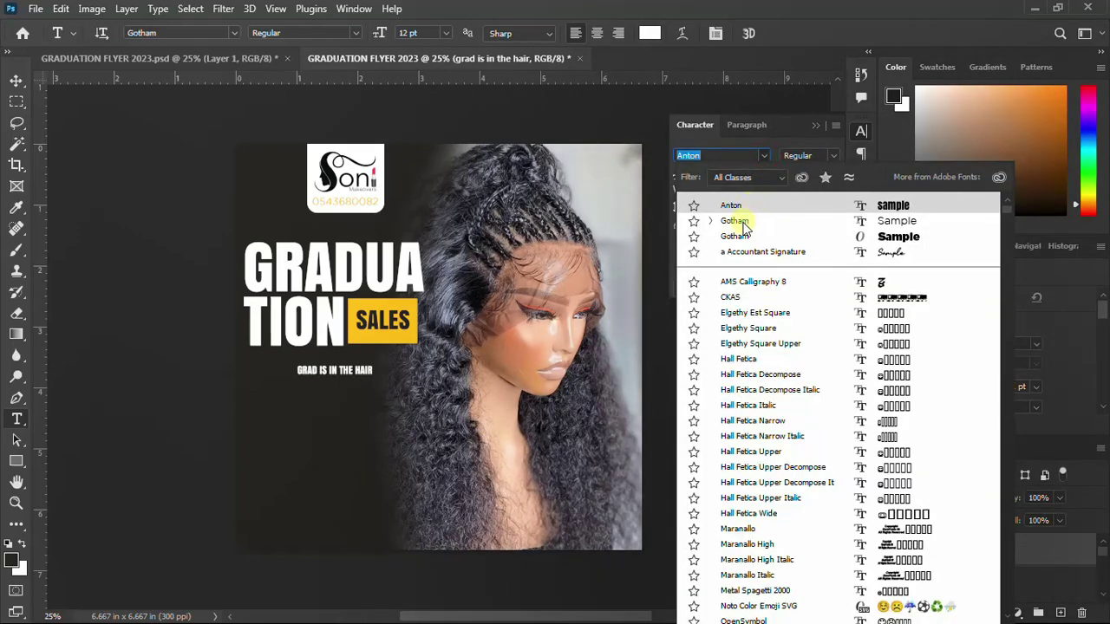
click(860, 132)
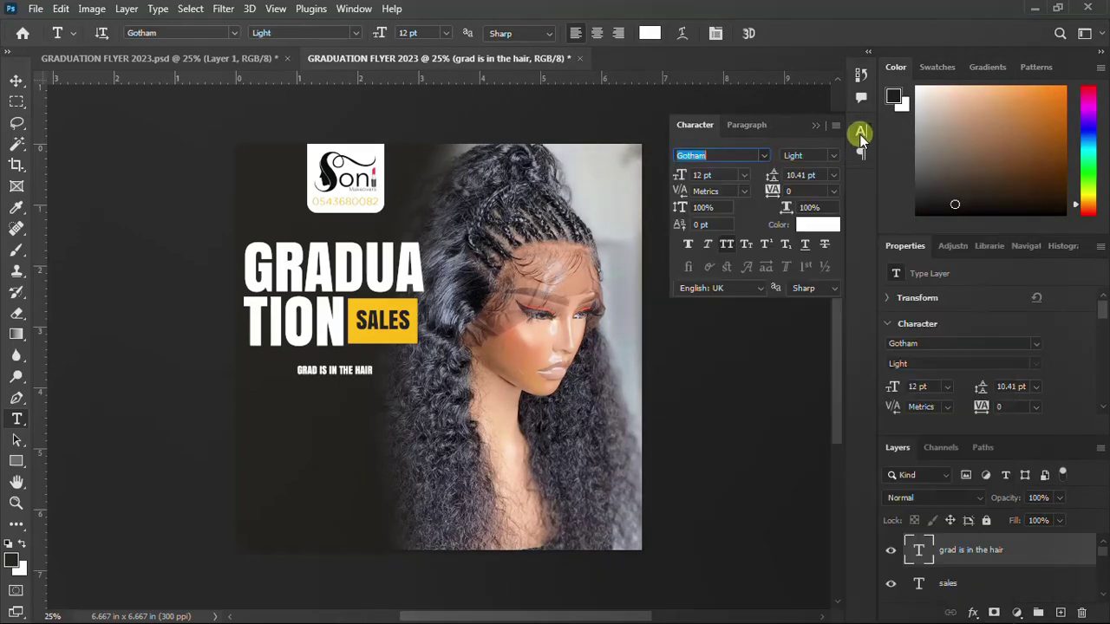
click(859, 132)
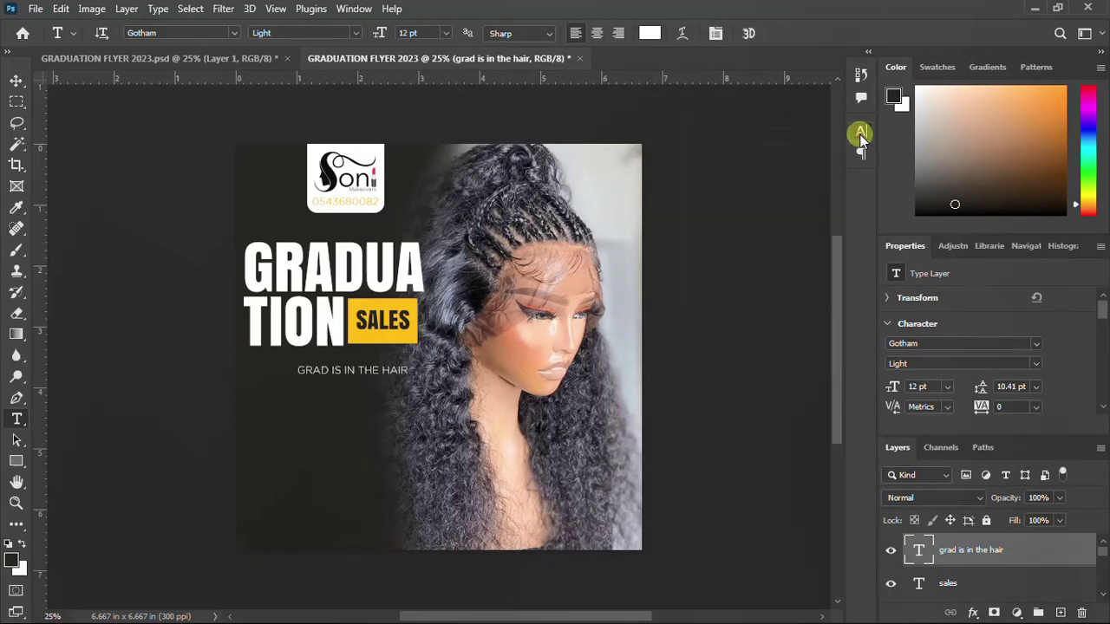
click(860, 133)
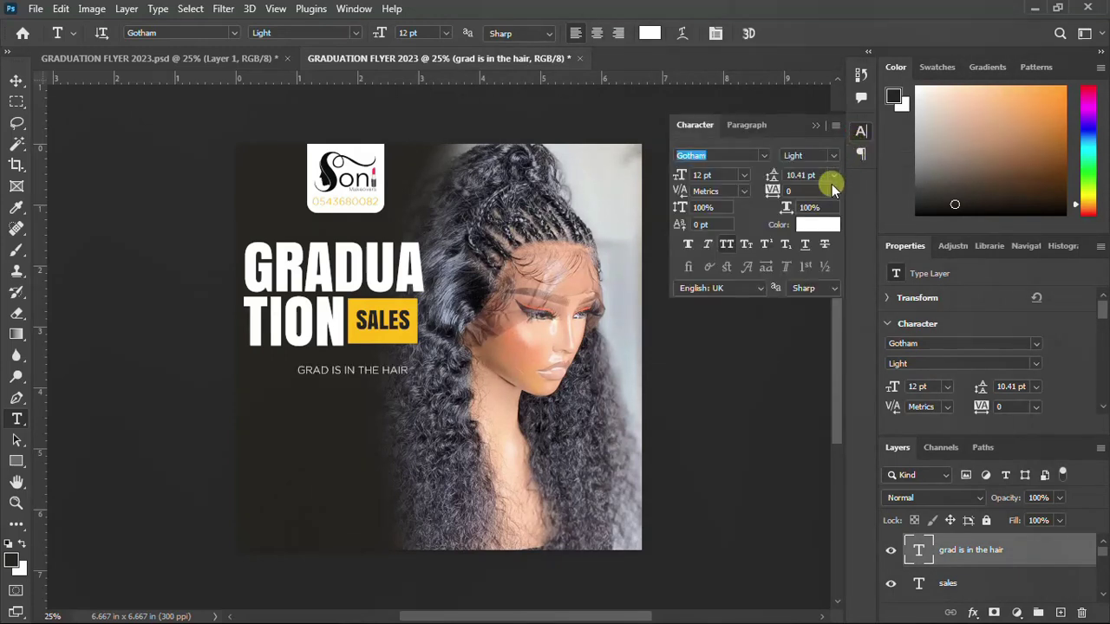
click(833, 156)
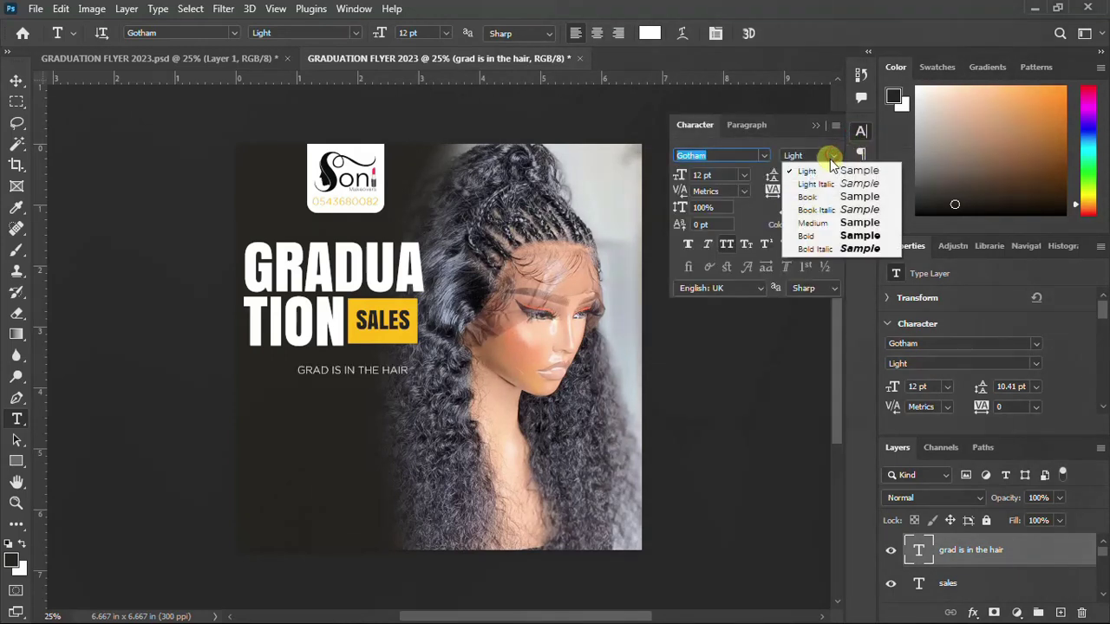
click(816, 231)
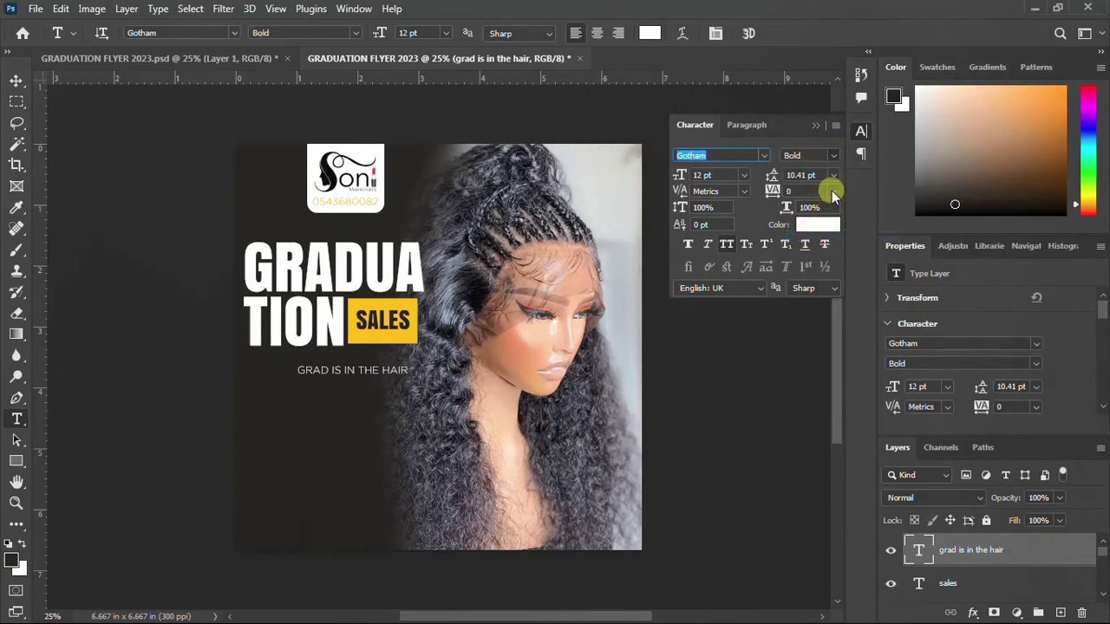
click(861, 130)
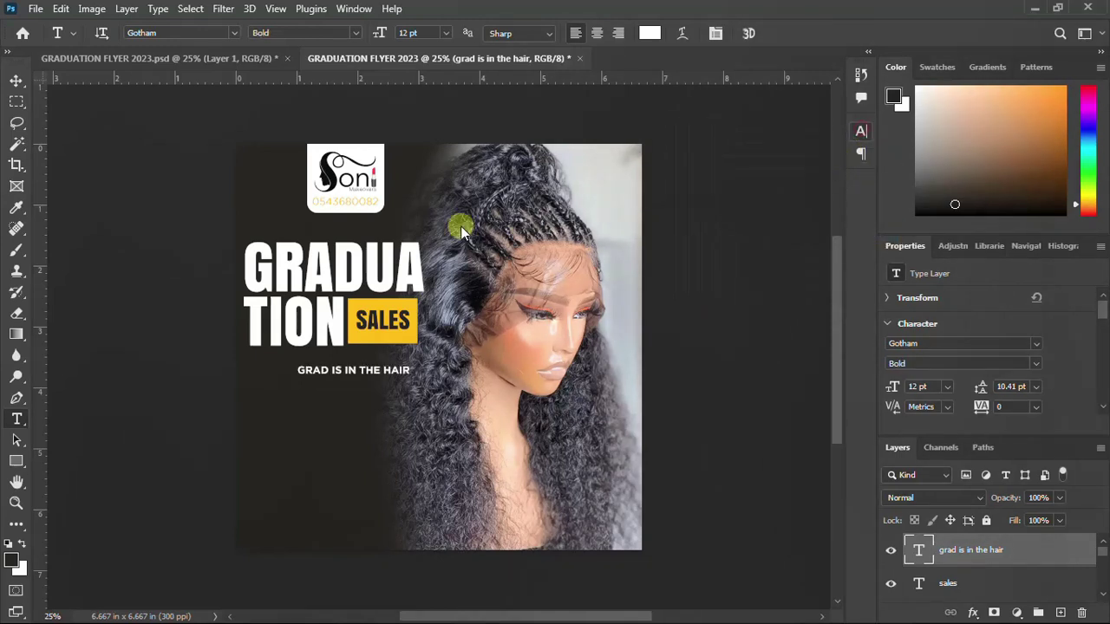
Scale the GRAD IS IN THE HAIR tagline up to 17.45 pt to span the headline, just beneath TION
click(16, 81)
key(ctrl)
key(ctrl+t)
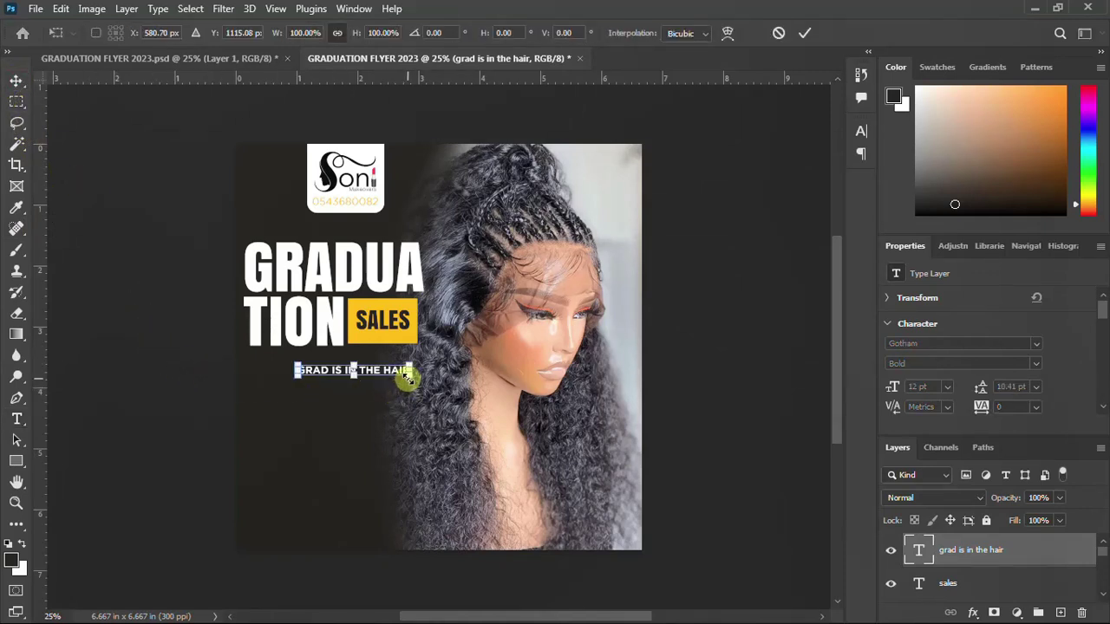
drag(410, 375, 365, 354)
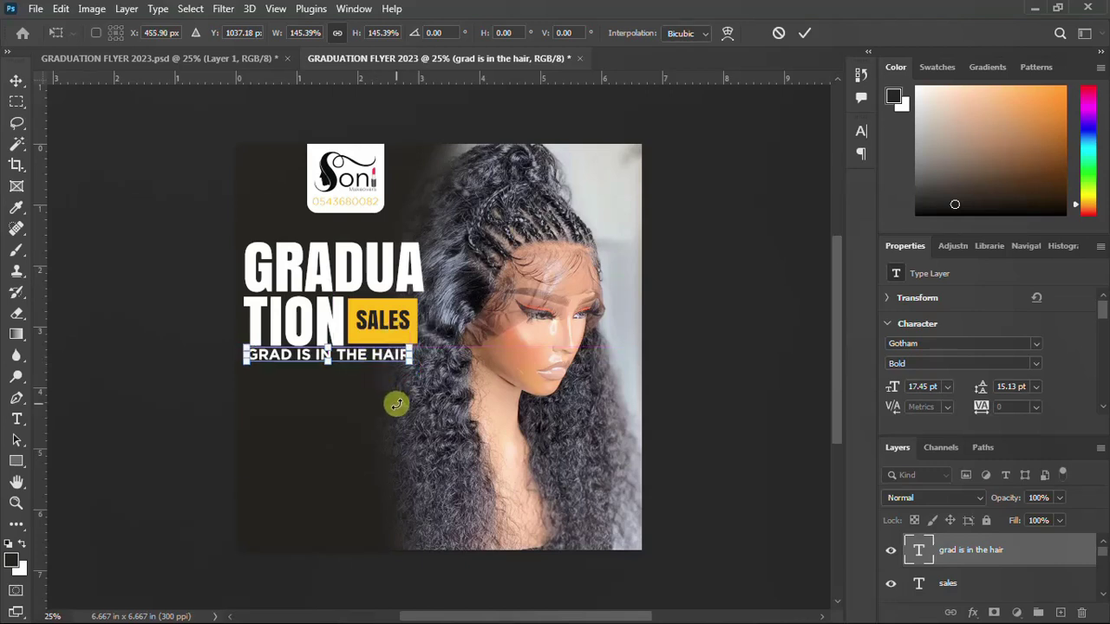
key(Right)
key(Right)
key(Right)
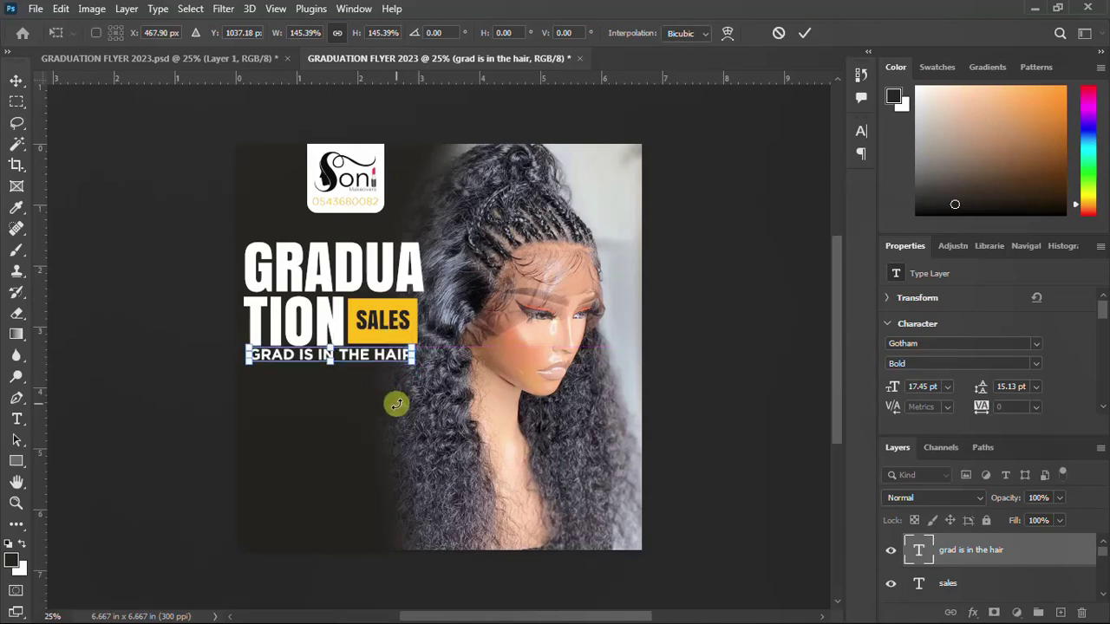
key(Right)
key(Down)
key(Down)
key(Down)
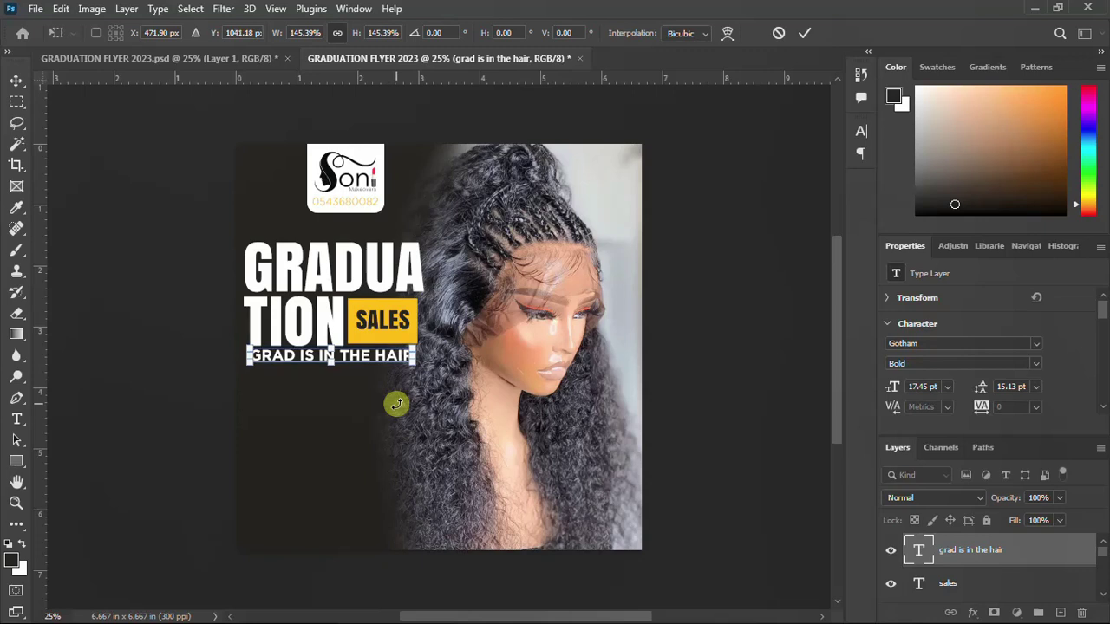
key(Return)
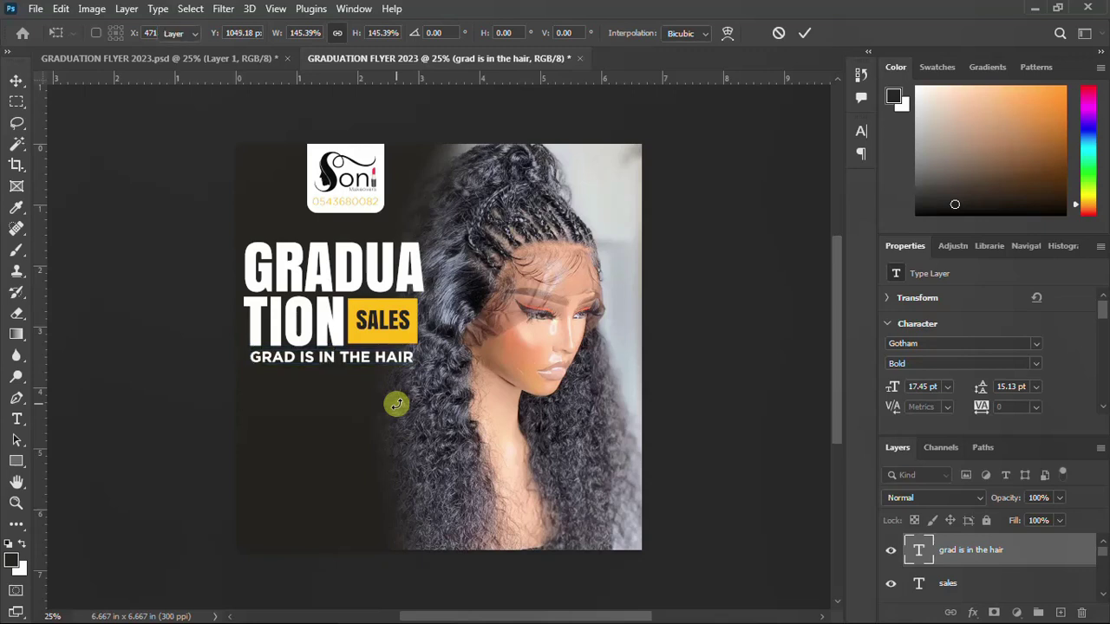
click(861, 130)
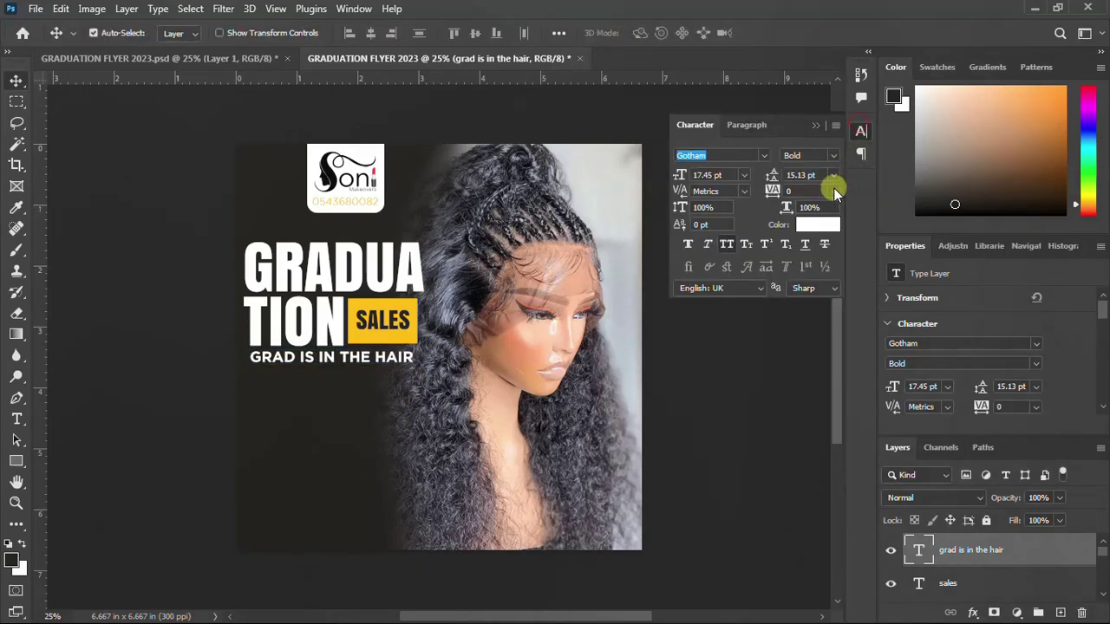
Change the tagline font to Gotham Ultra in the Character panel
click(833, 156)
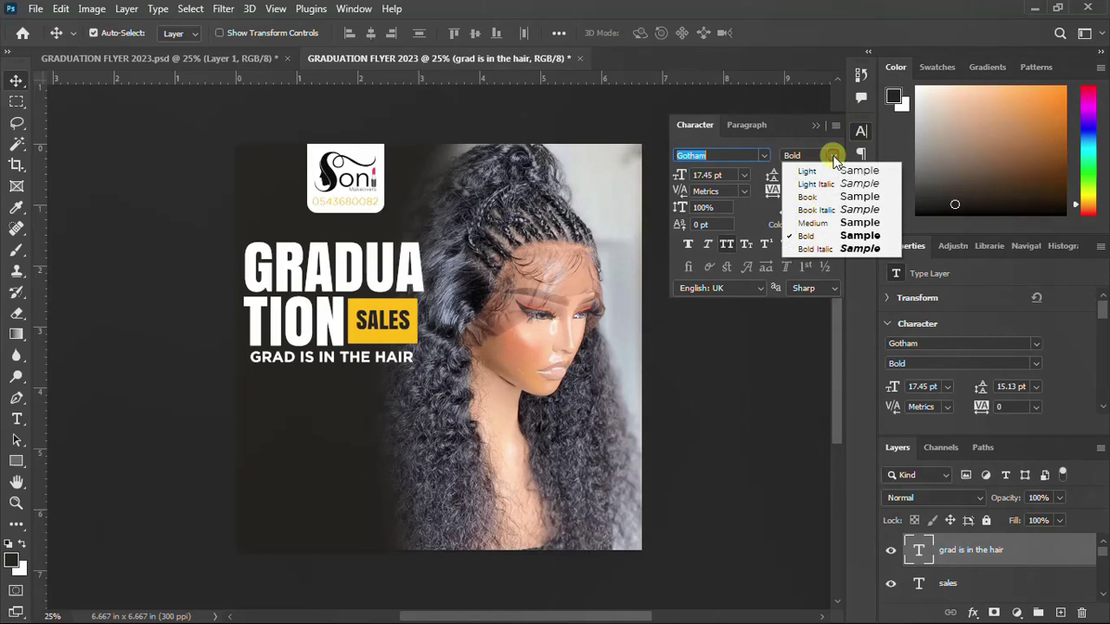
click(832, 156)
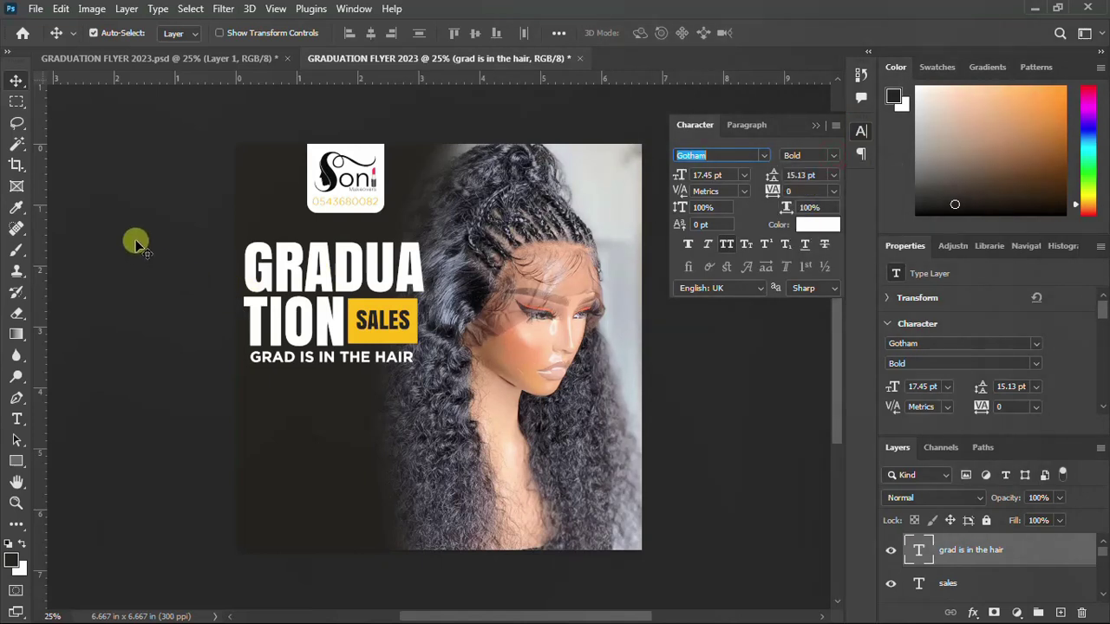
click(864, 131)
click(863, 132)
click(761, 155)
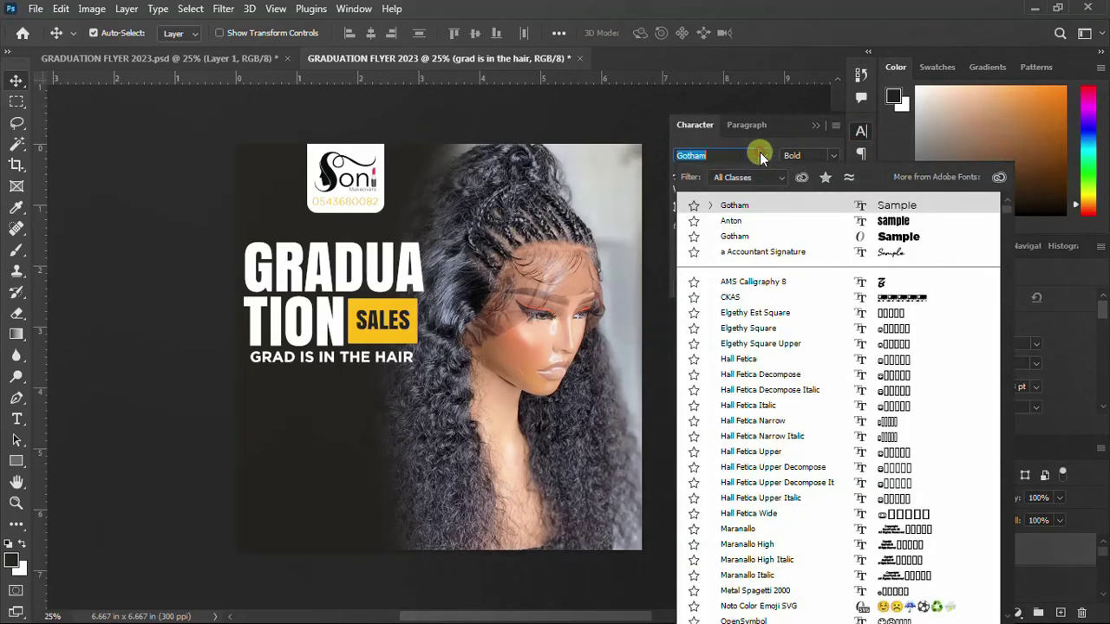
click(746, 237)
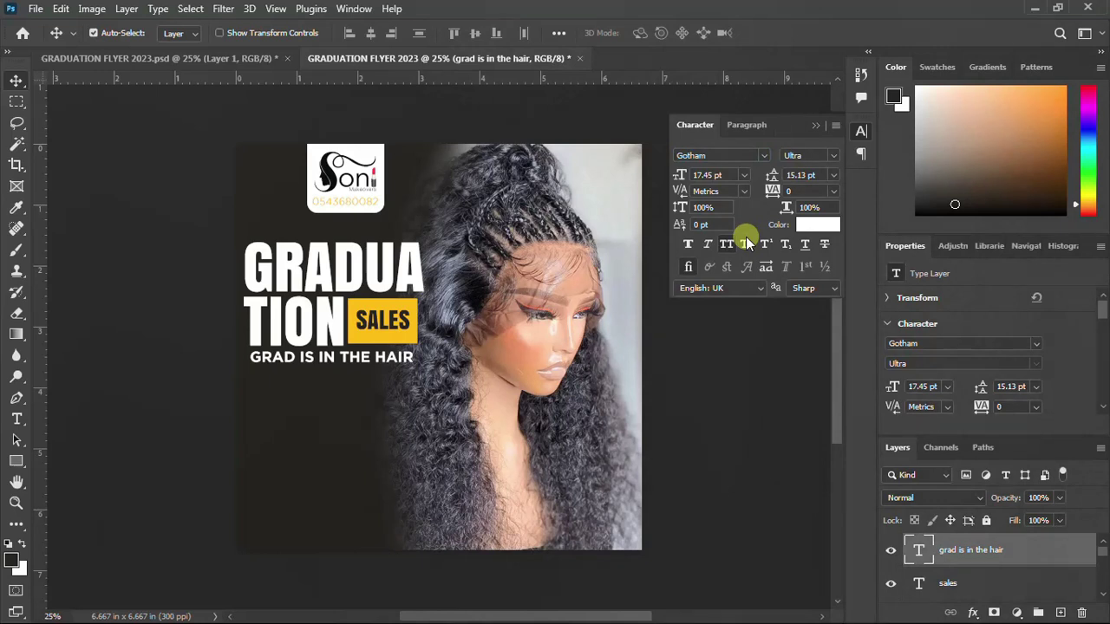
click(861, 132)
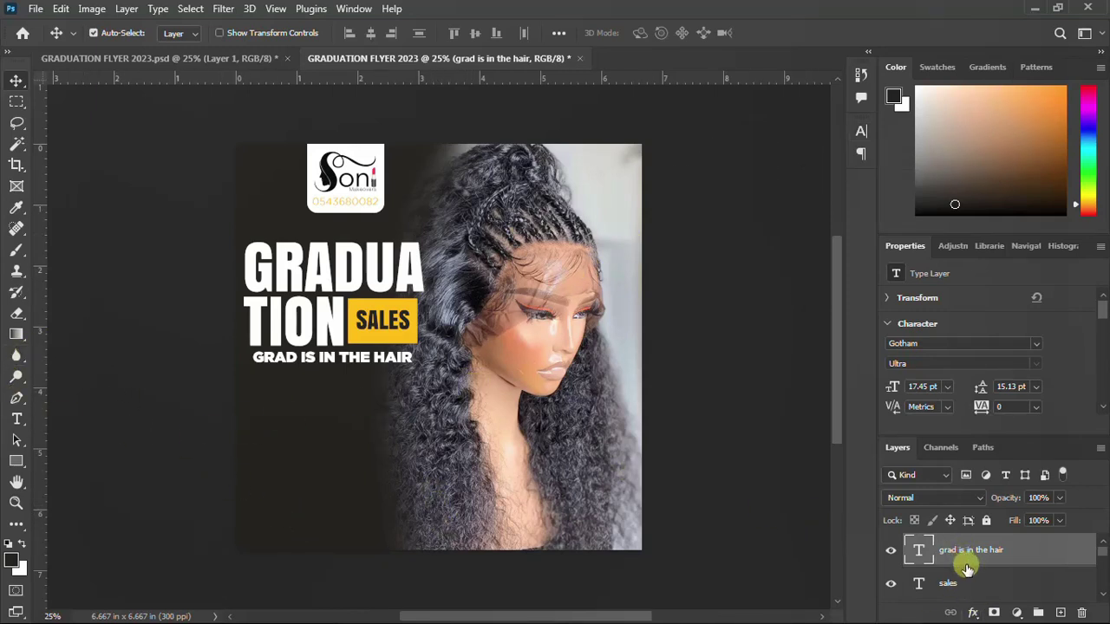
Put the 'gradua tion' headline layer into its own group
scroll(967, 568, down, 3)
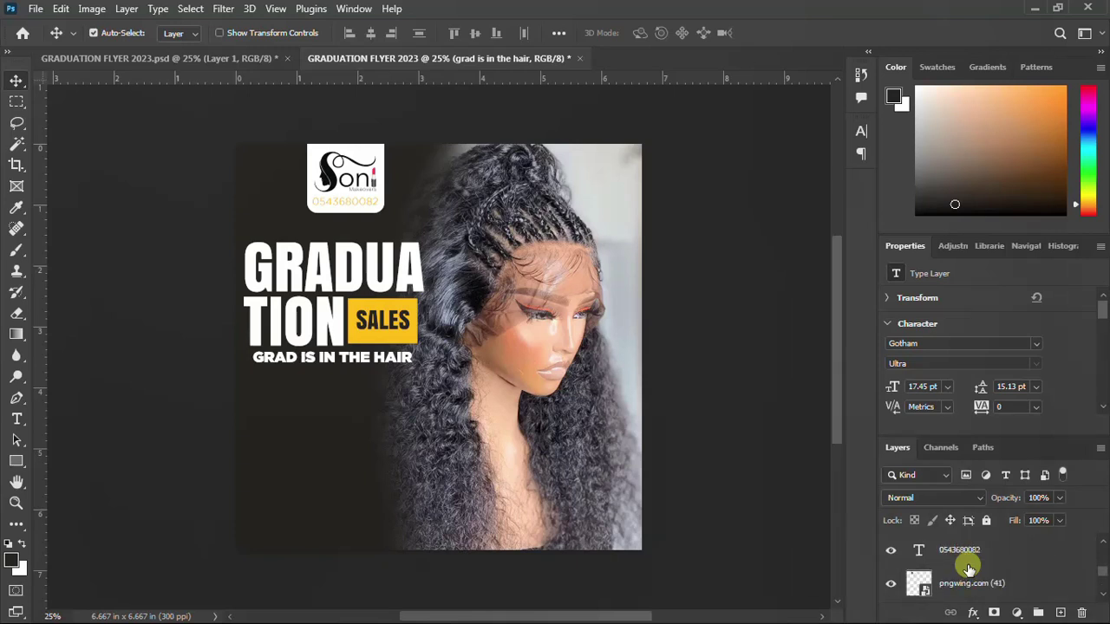
scroll(967, 568, up, 1)
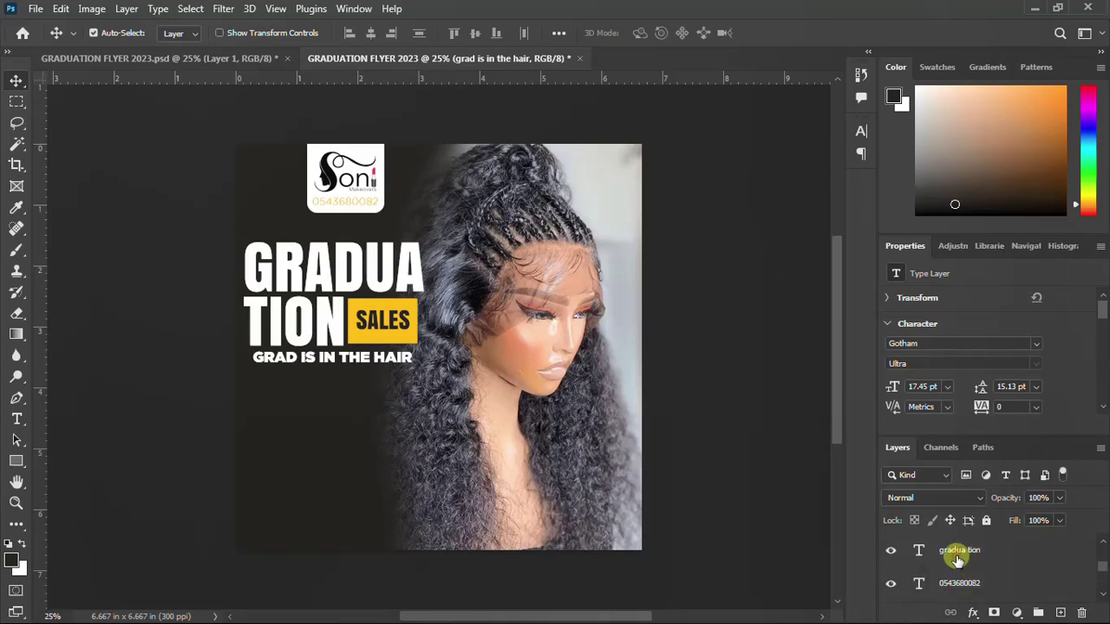
click(957, 559)
key(ctrl+g)
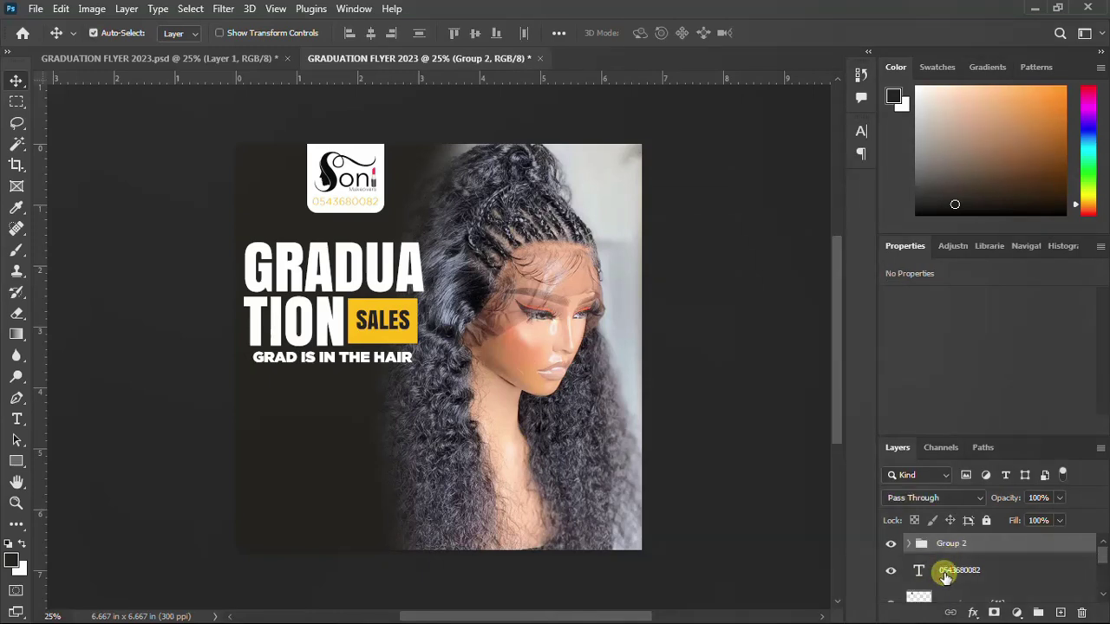
Group the Rectangle 1 layer separately, then select Group 2
click(945, 574)
scroll(950, 578, down, 3)
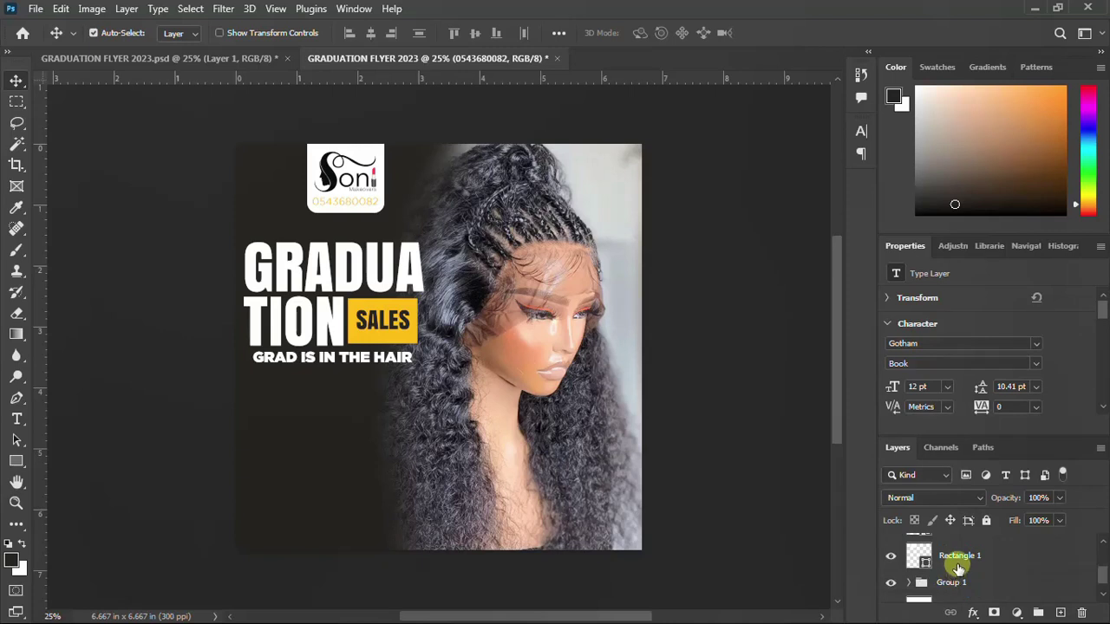
click(958, 564)
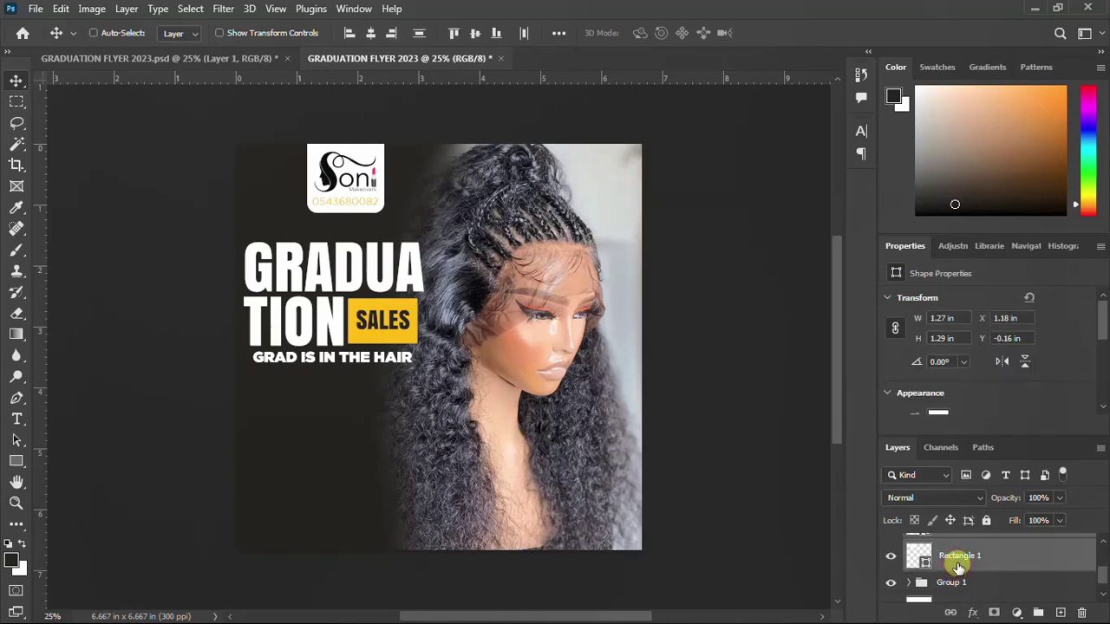
key(ctrl+g)
scroll(945, 564, up, 1)
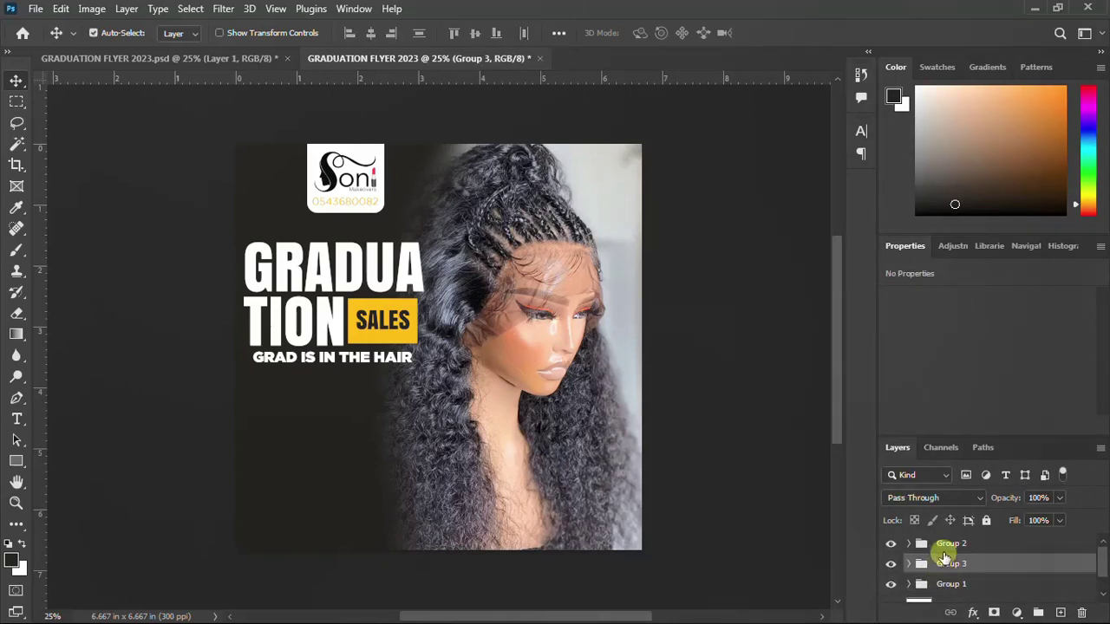
click(950, 543)
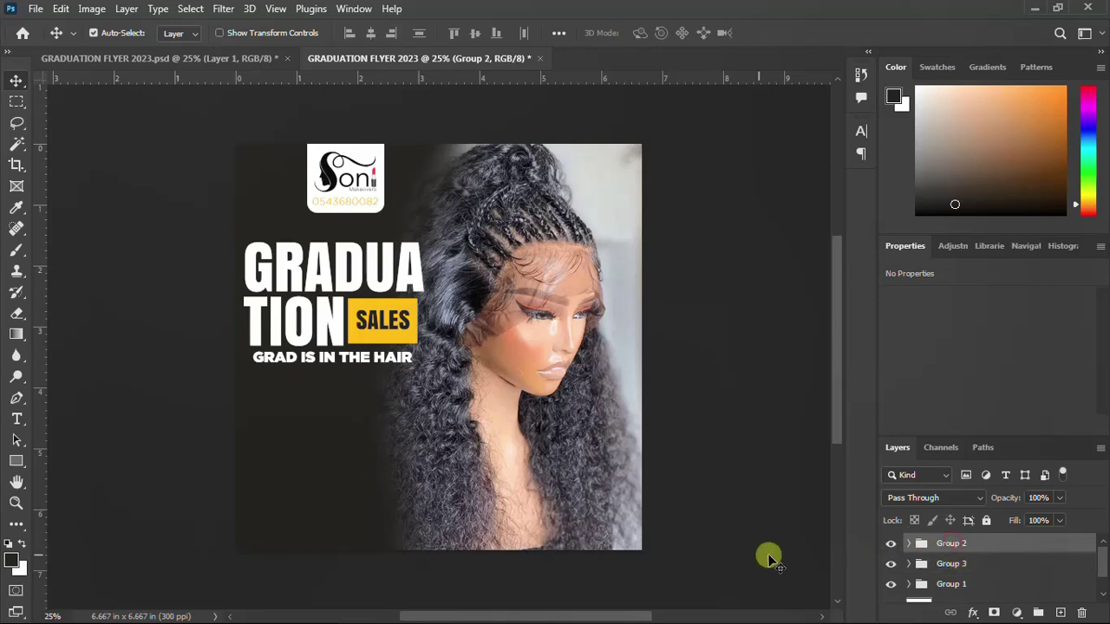
Draw a rectangle below the tagline with yellow fill and no stroke
click(16, 462)
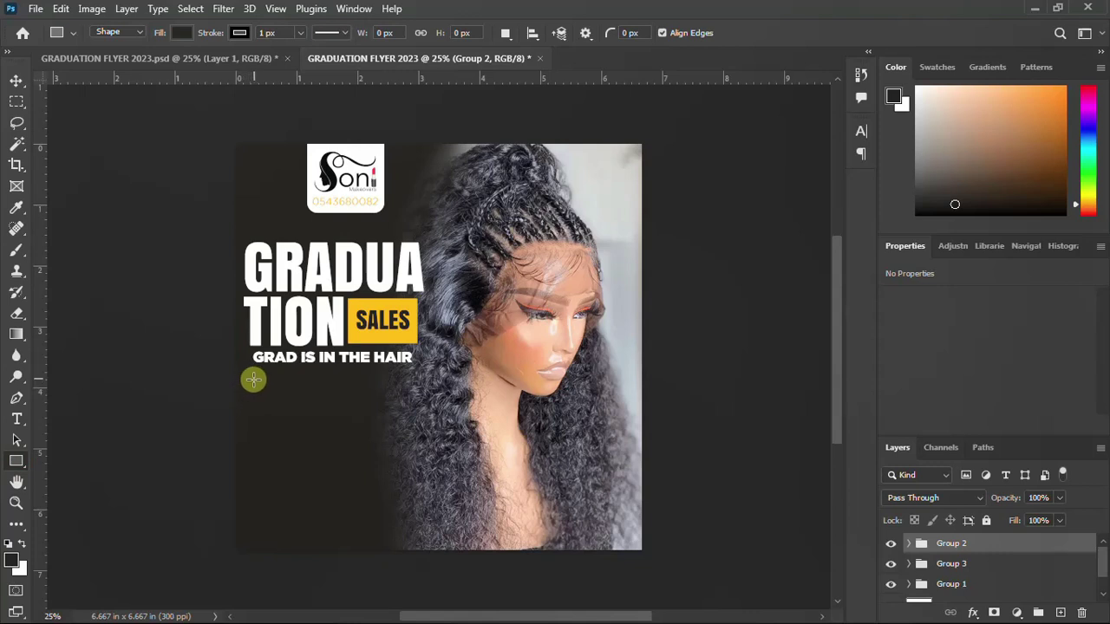
drag(252, 379, 346, 425)
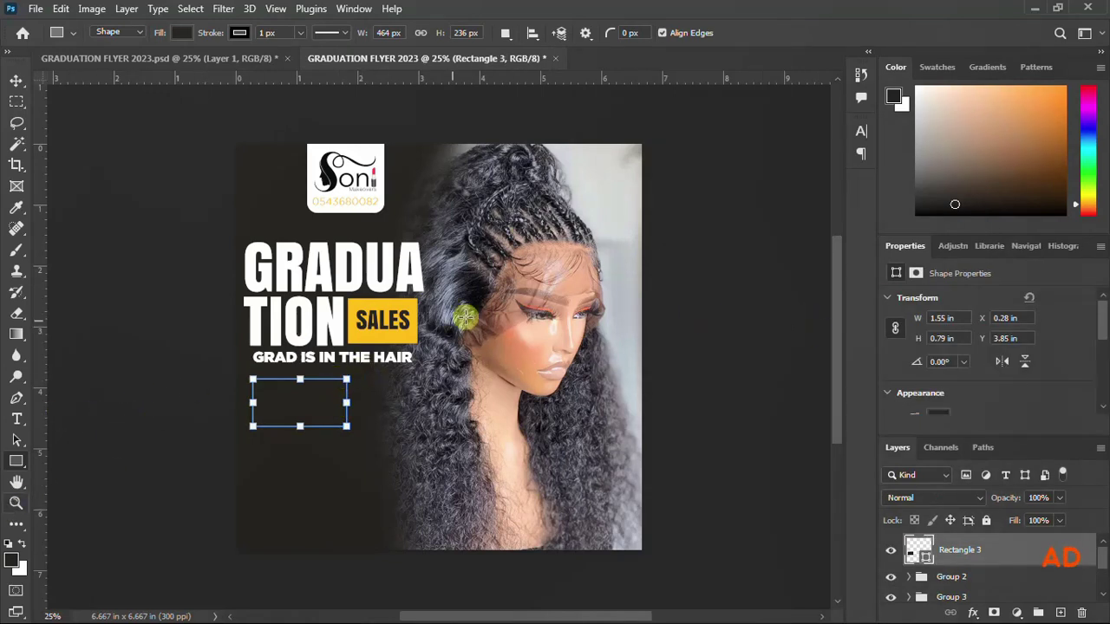
scroll(943, 347, down, 2)
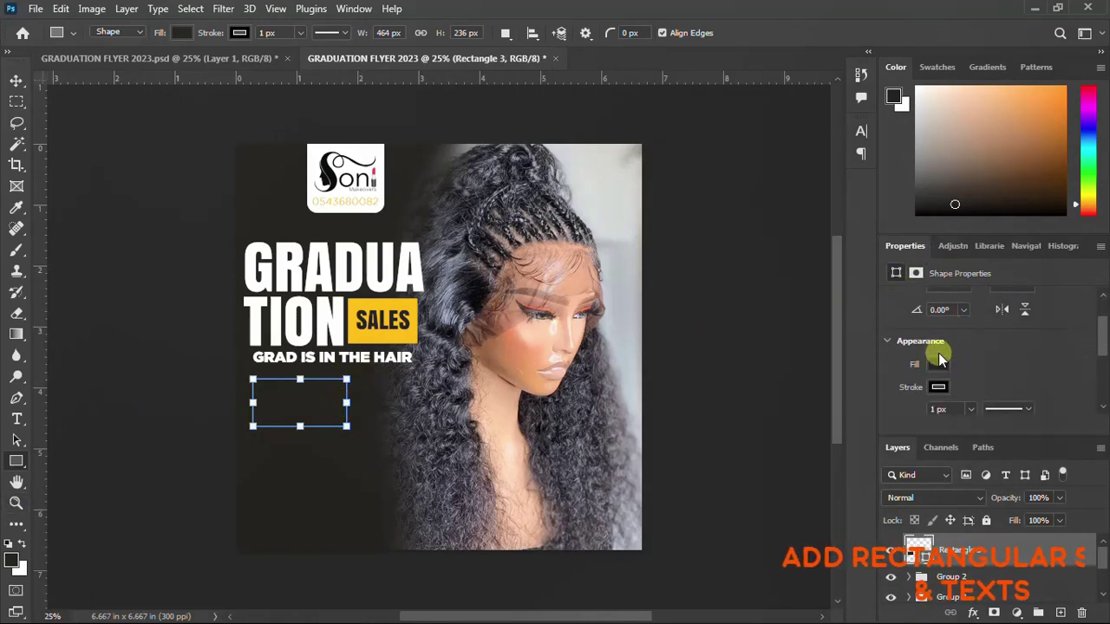
click(940, 360)
click(886, 415)
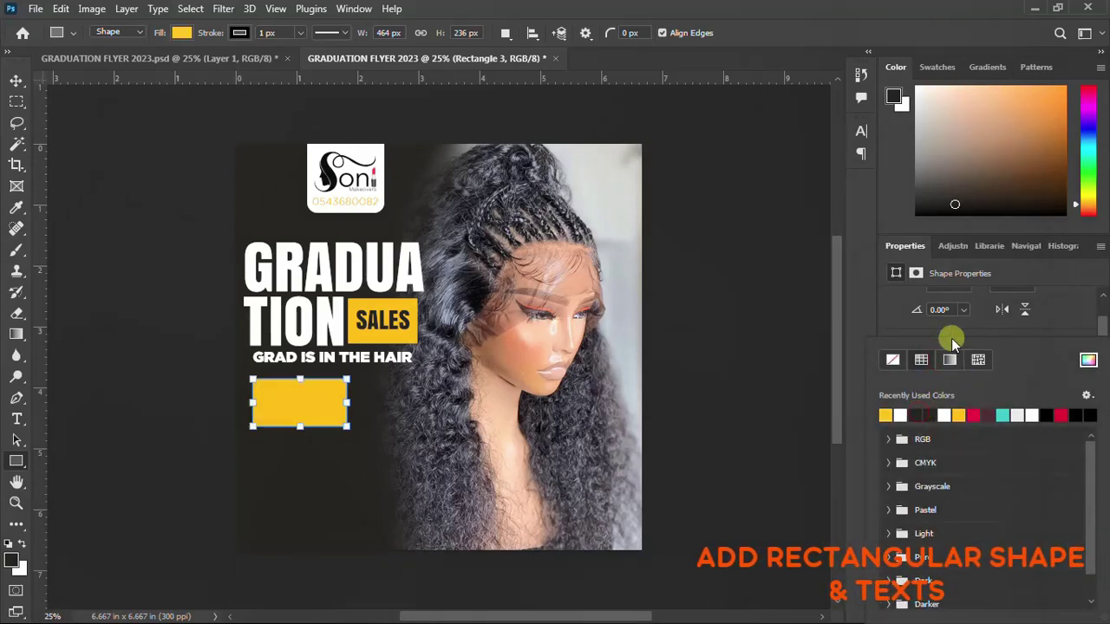
scroll(957, 310, down, 1)
click(939, 323)
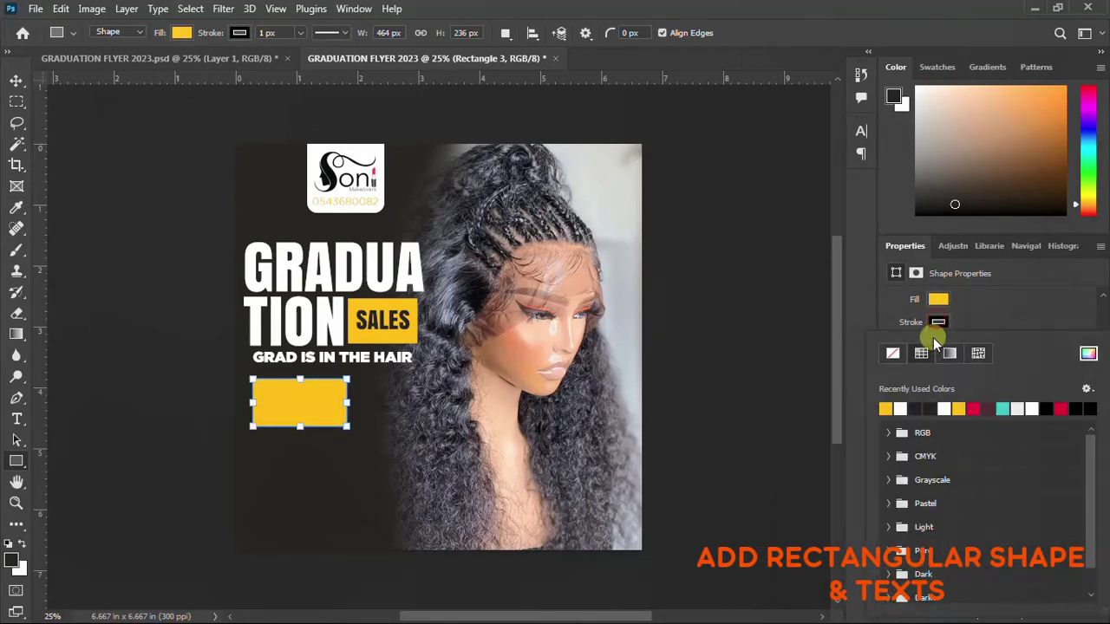
click(893, 353)
Narrow the yellow box slightly and Alt-drag an aligned copy to its right
click(16, 80)
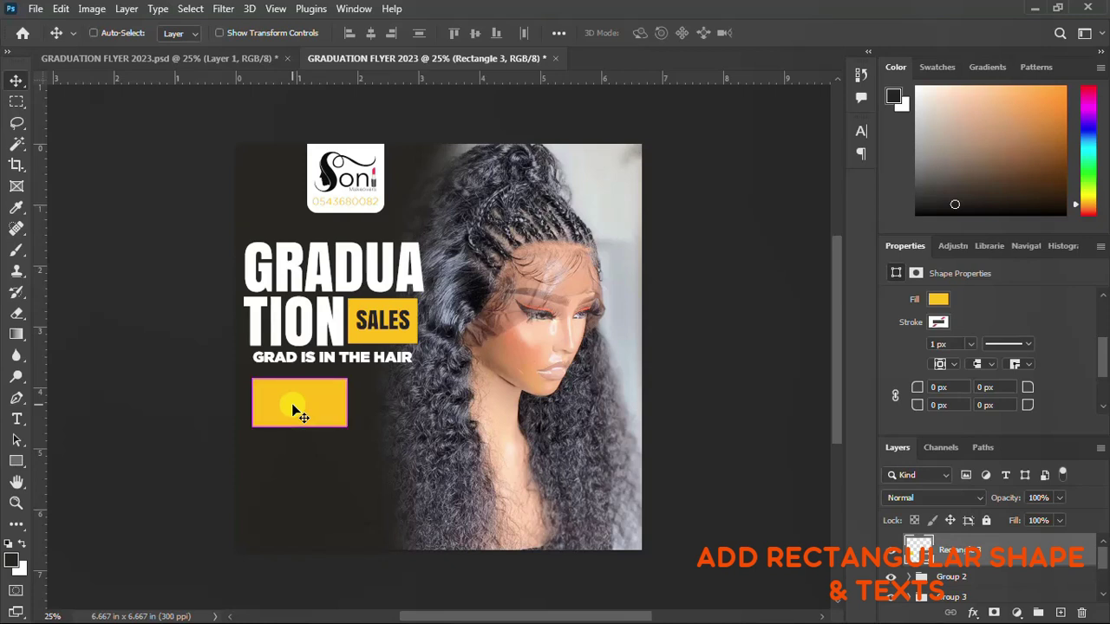
key(ctrl+t)
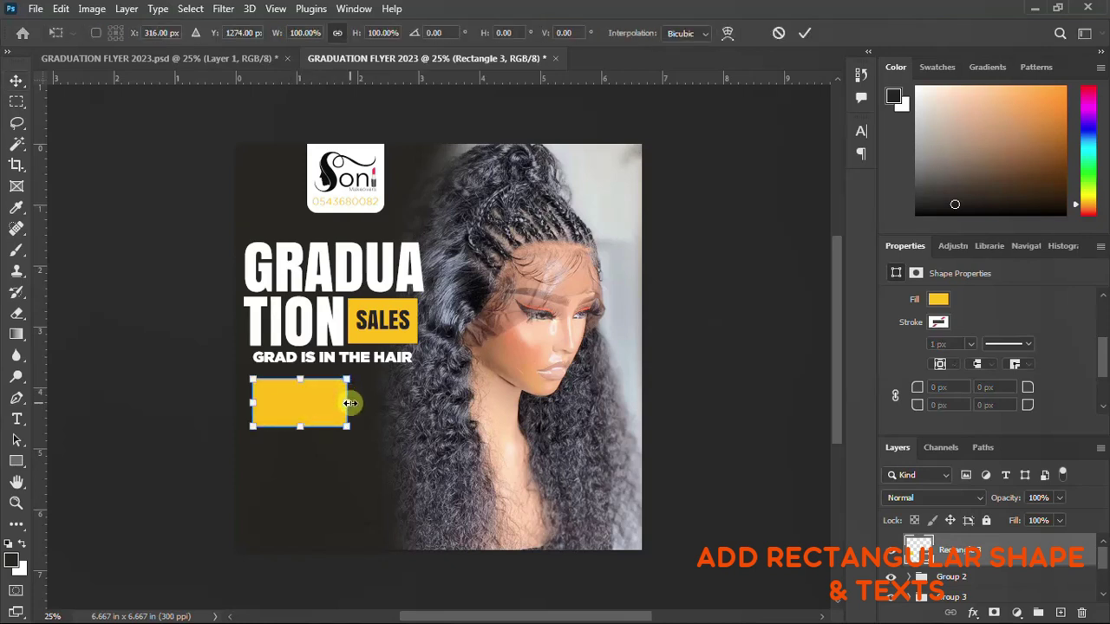
drag(347, 402, 346, 404)
key(Return)
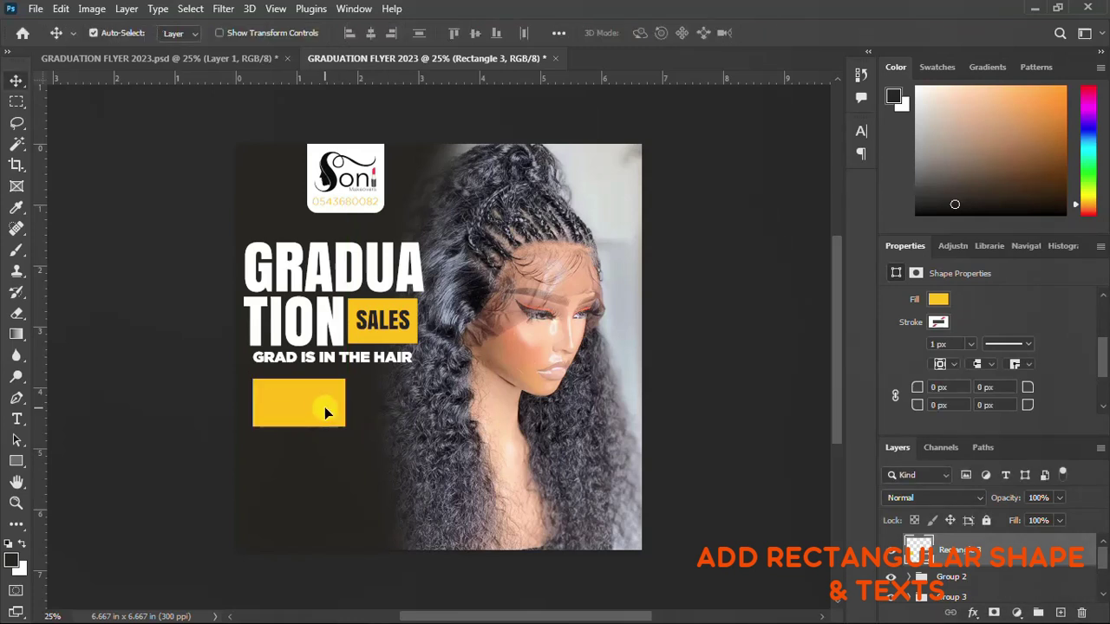
drag(302, 410, 404, 406)
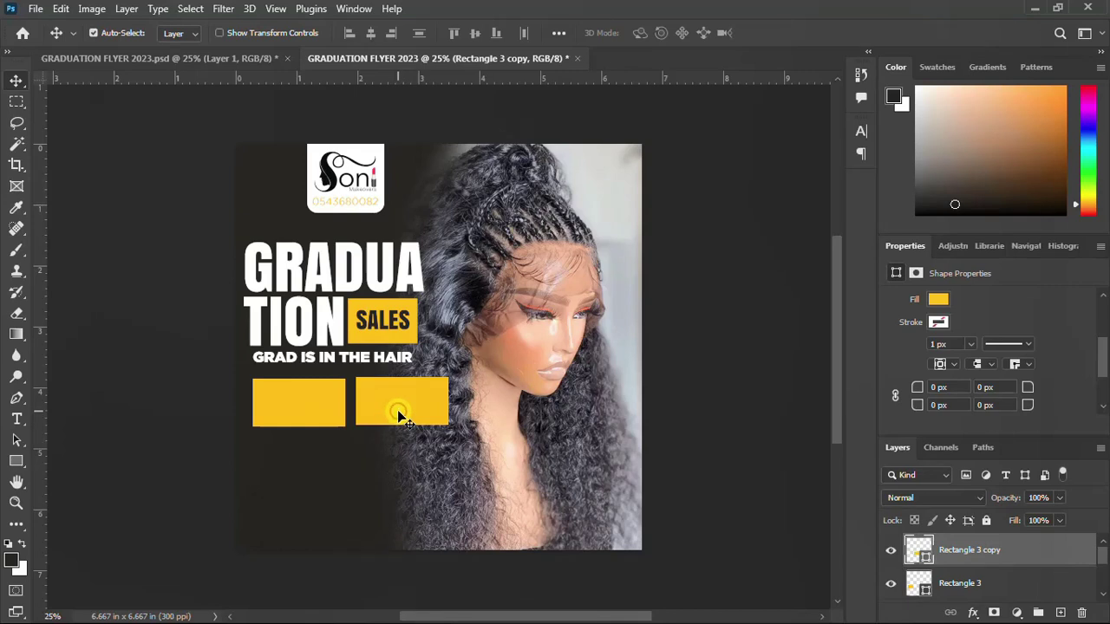
drag(399, 415, 400, 418)
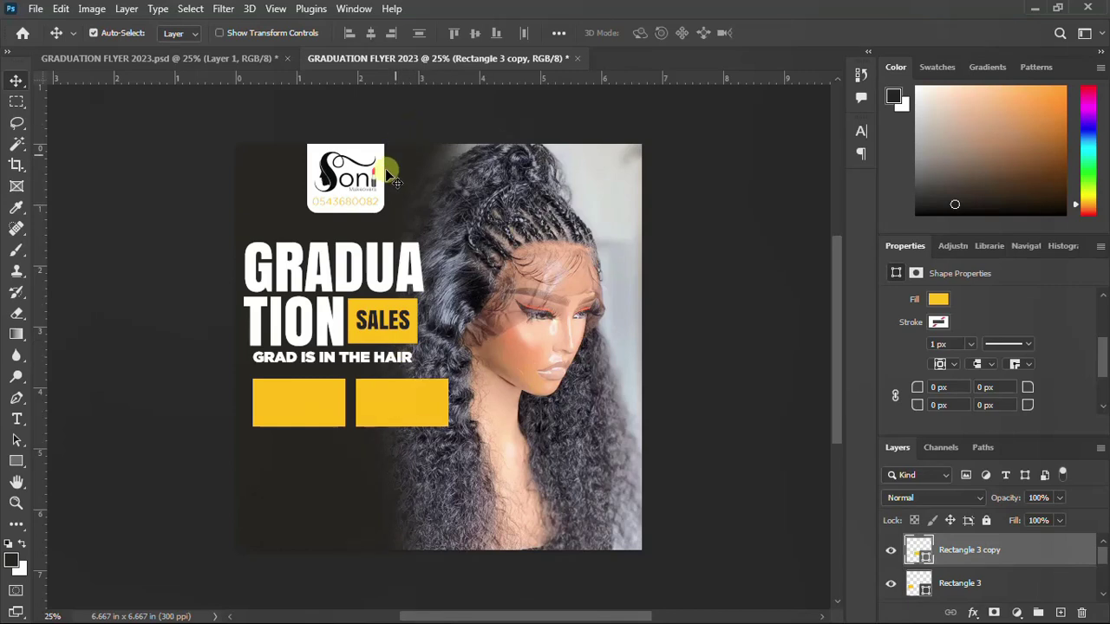
Copy the 'over $99 extra' line from the Notepad flyer notes
mouse_move(434, 618)
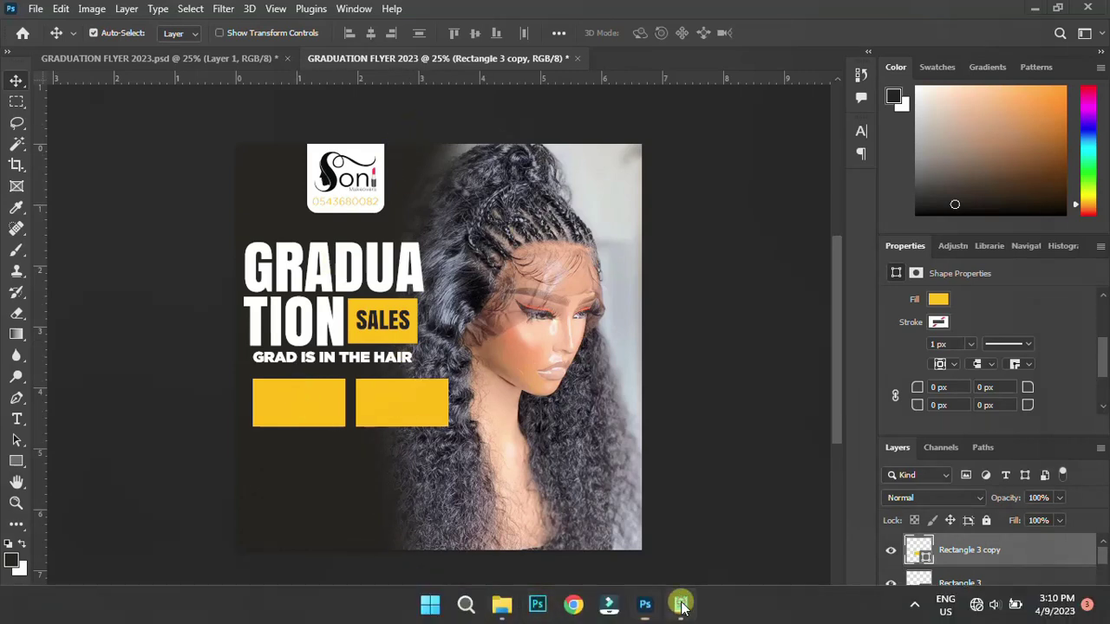
click(680, 607)
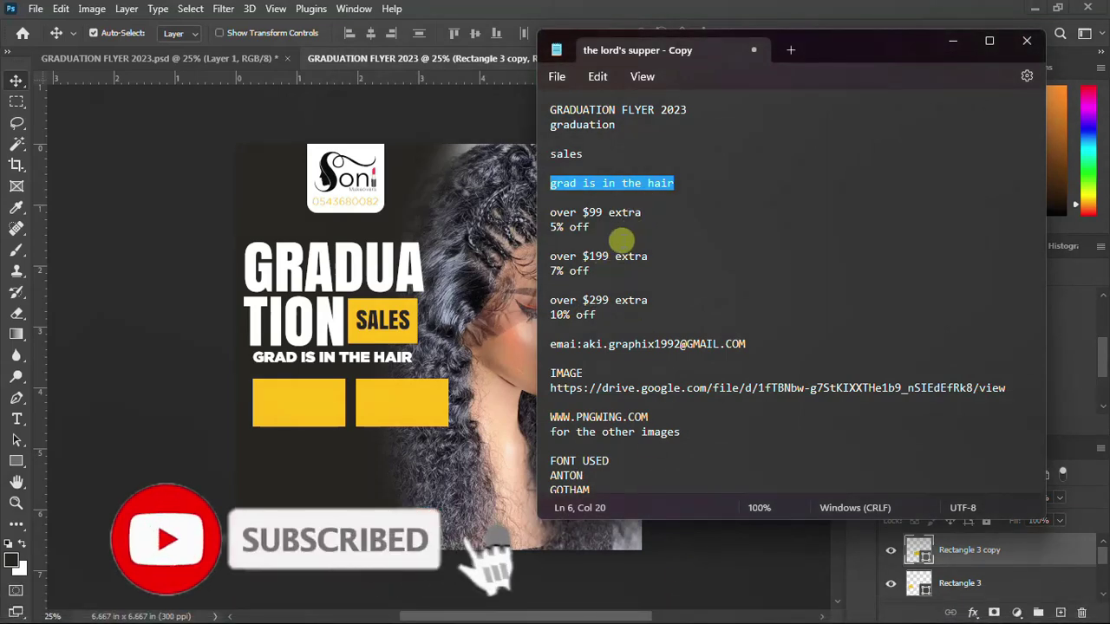
drag(643, 213, 539, 212)
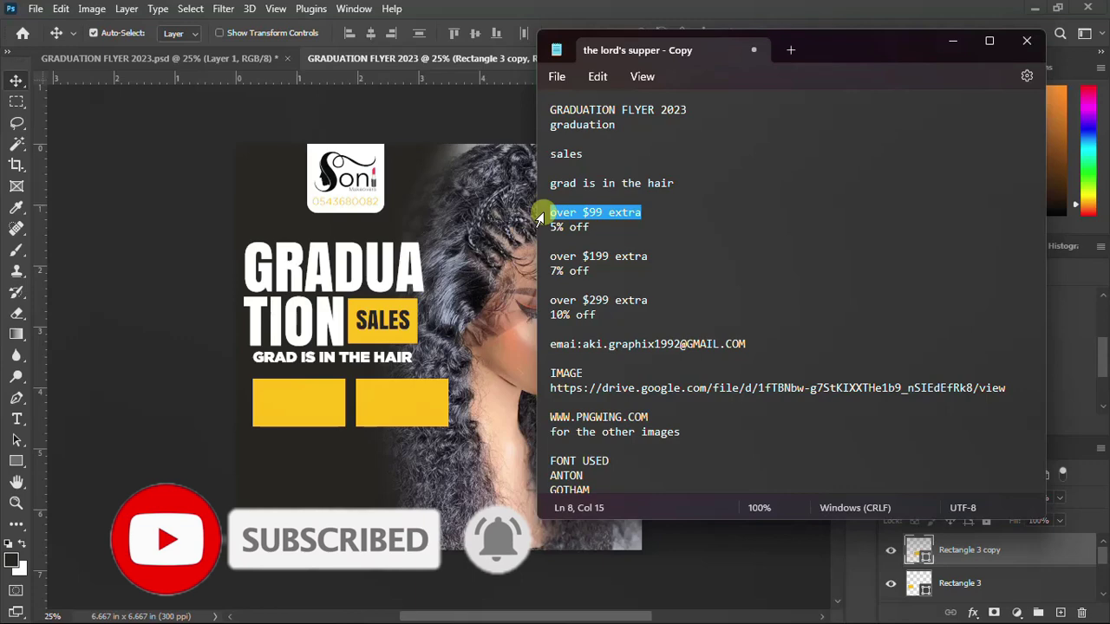
click(444, 525)
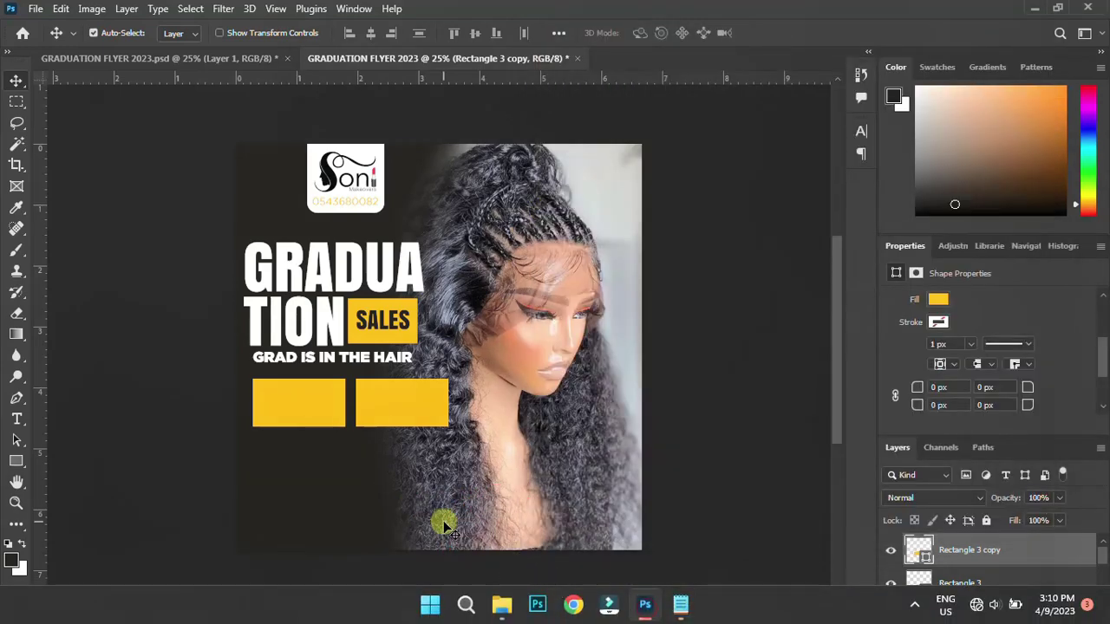
Paste the 'over $99 extra' text as a new line below the left yellow box
key(t)
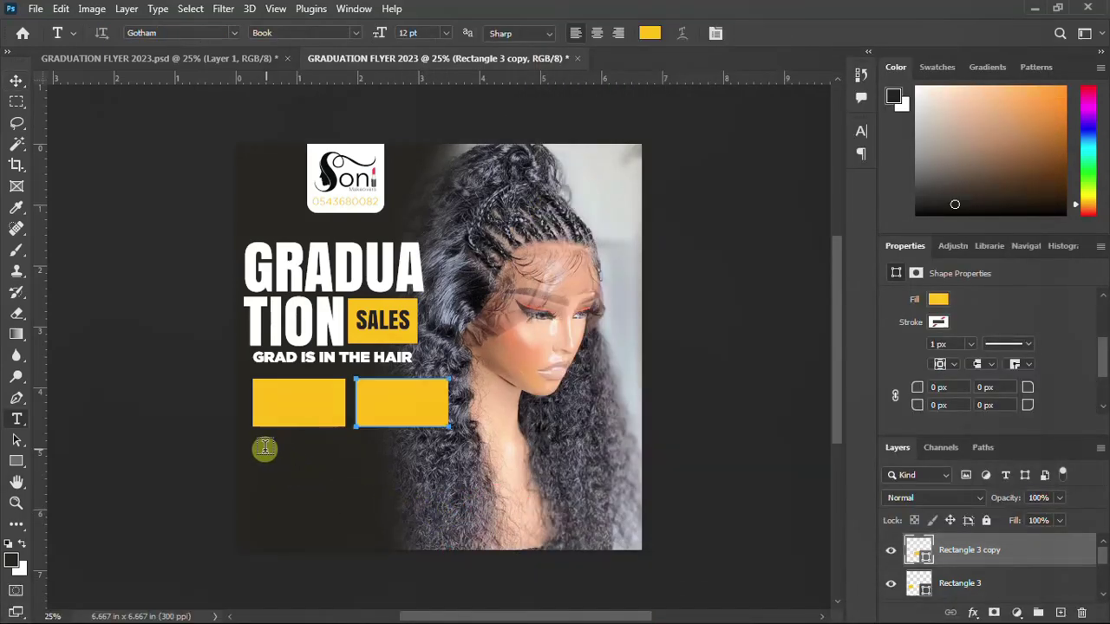
click(264, 449)
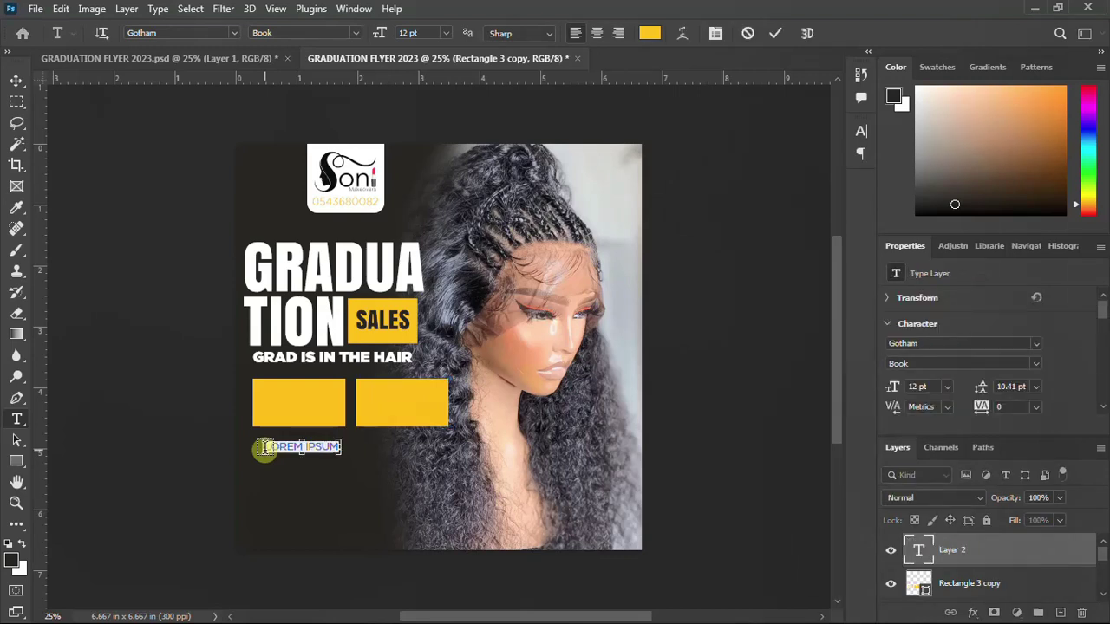
text(OVER $99 EXTRA)
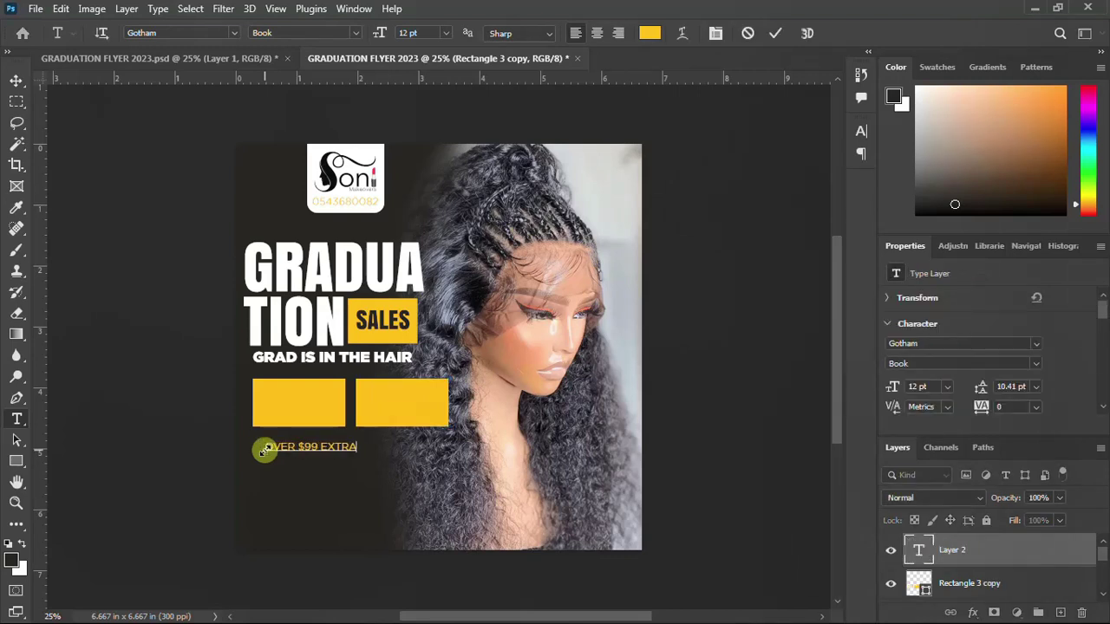
key(ctrl+Return)
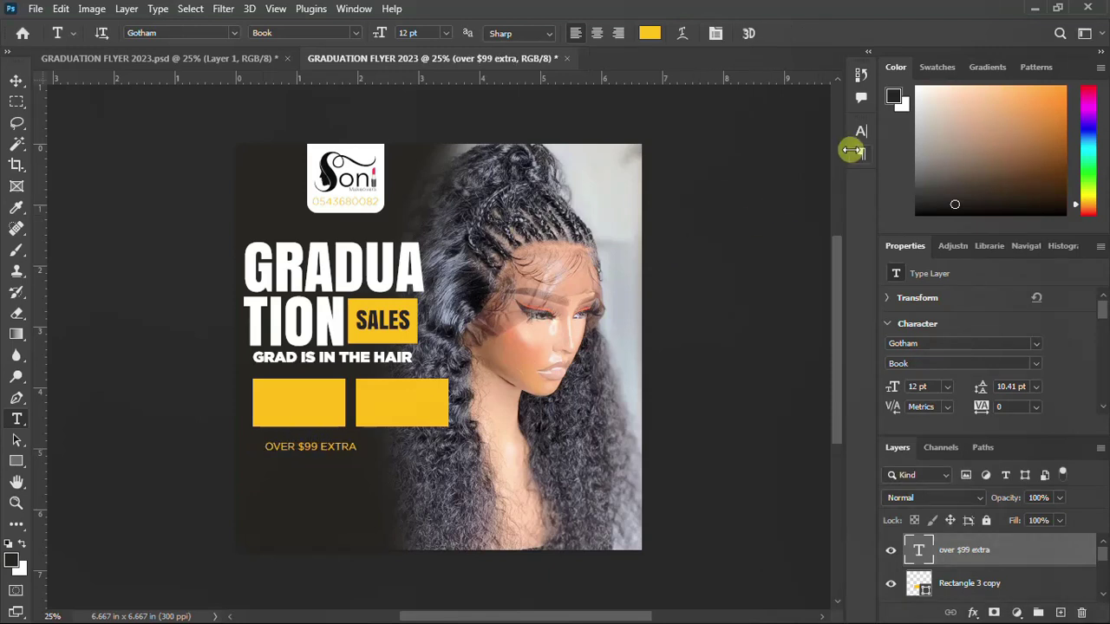
Make the OVER $99 EXTRA text white
click(861, 130)
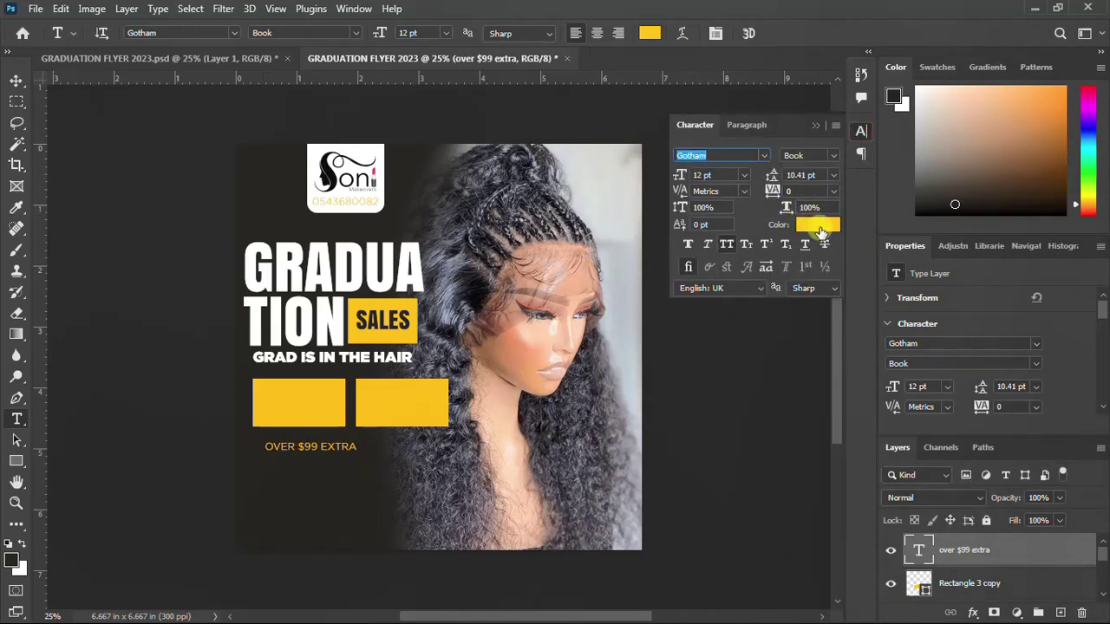
click(820, 227)
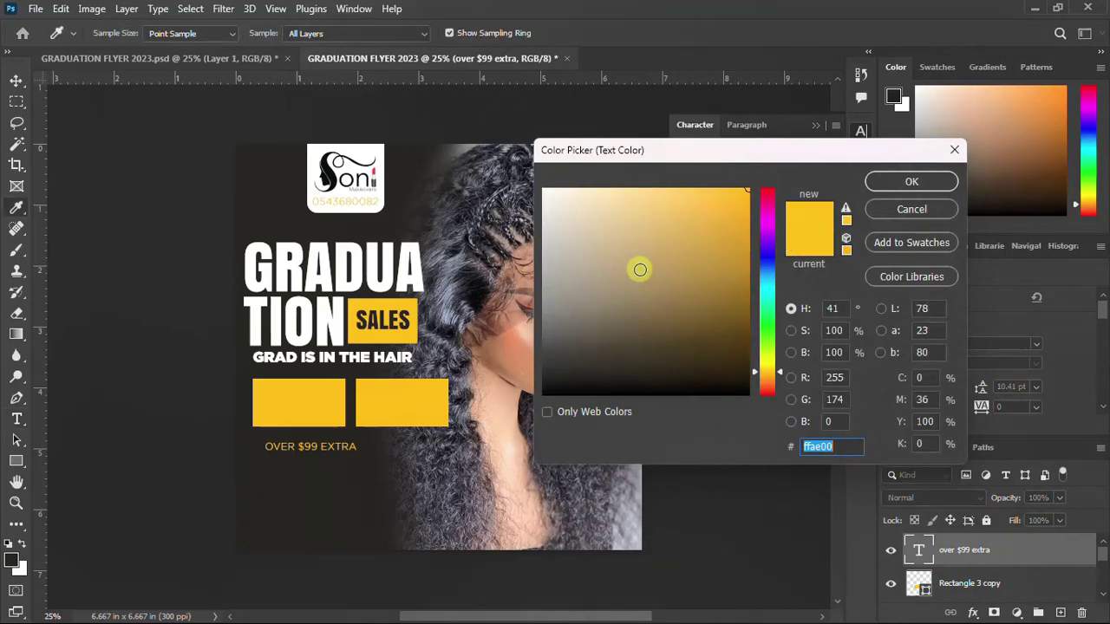
click(501, 190)
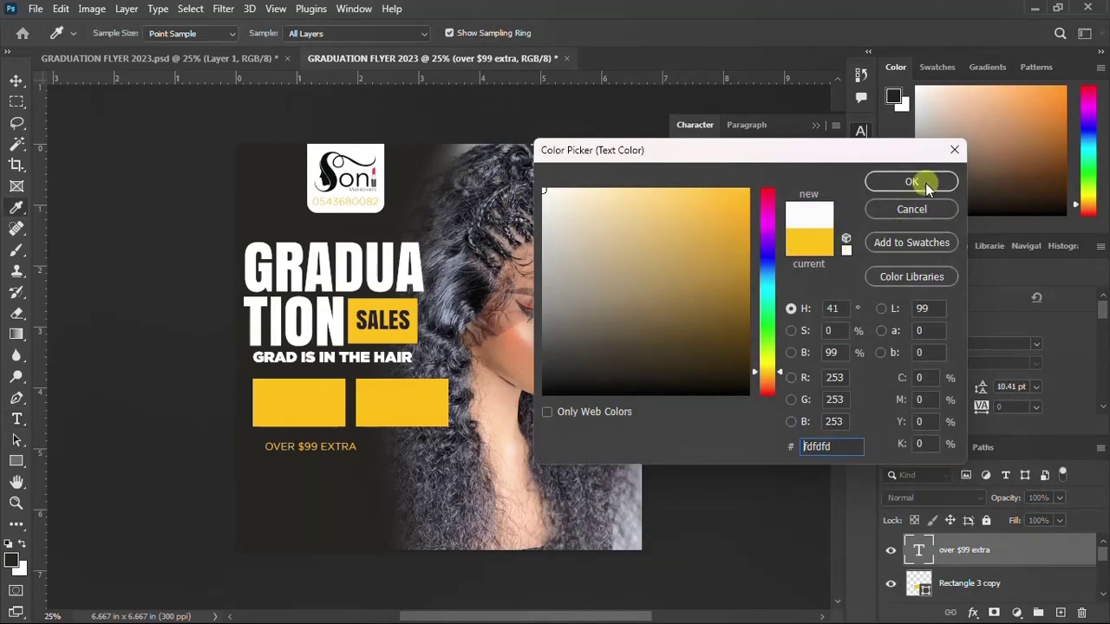
click(911, 182)
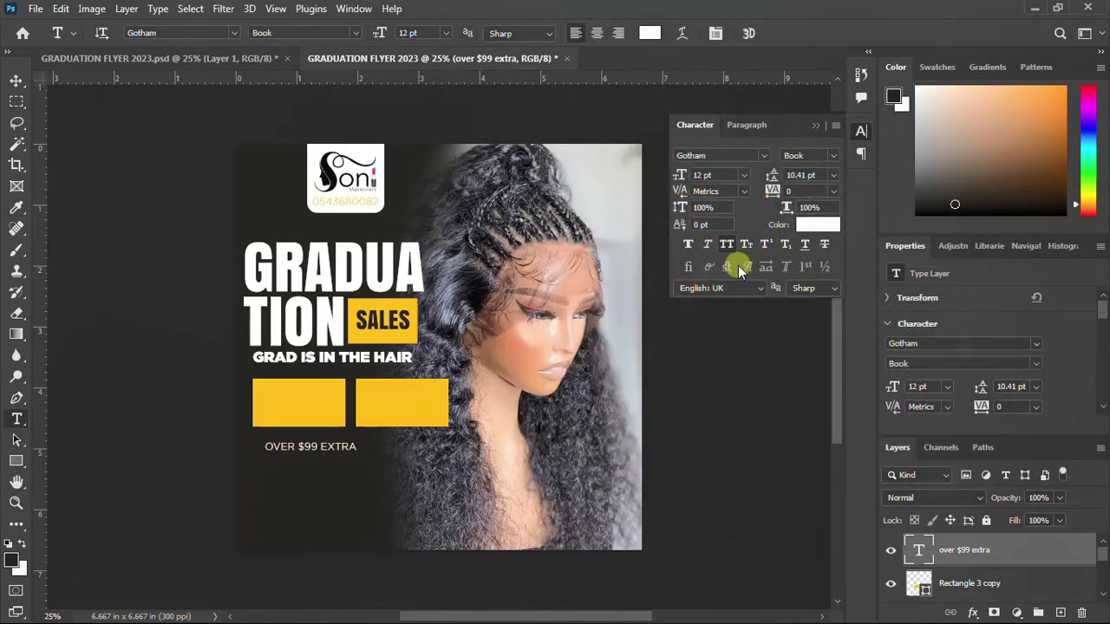
click(866, 133)
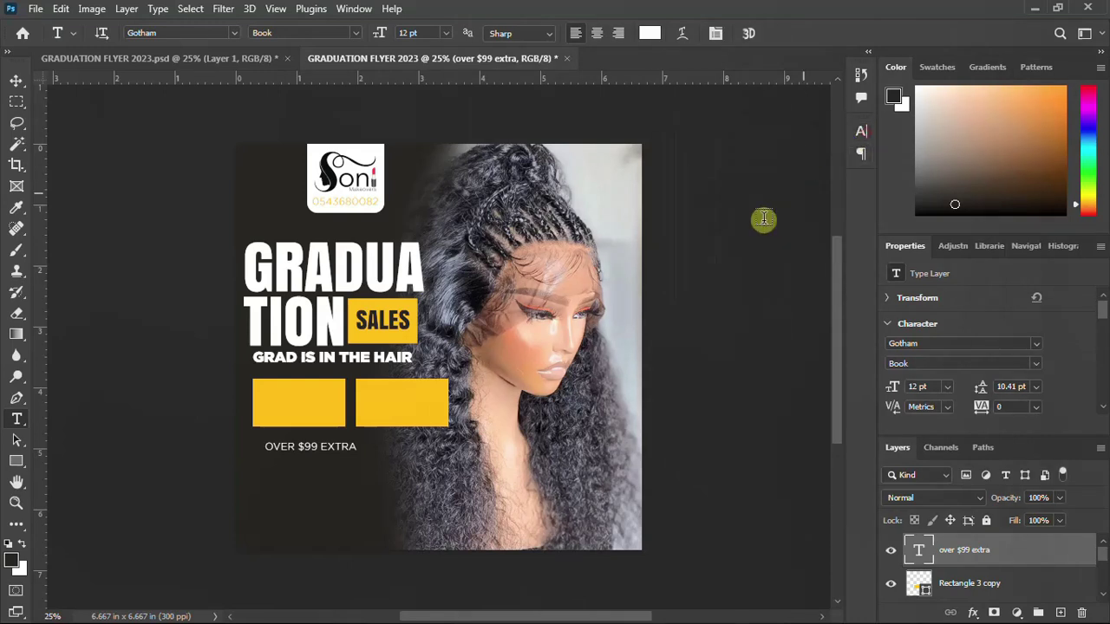
click(16, 81)
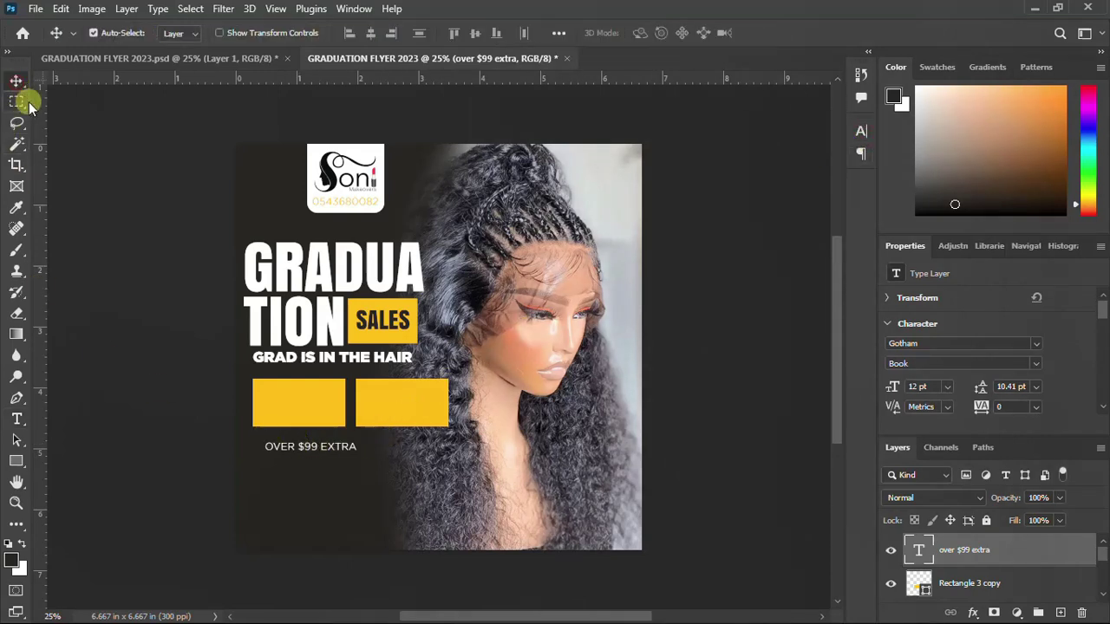
Move the OVER $99 EXTRA line onto the left yellow box
key(ctrl+t)
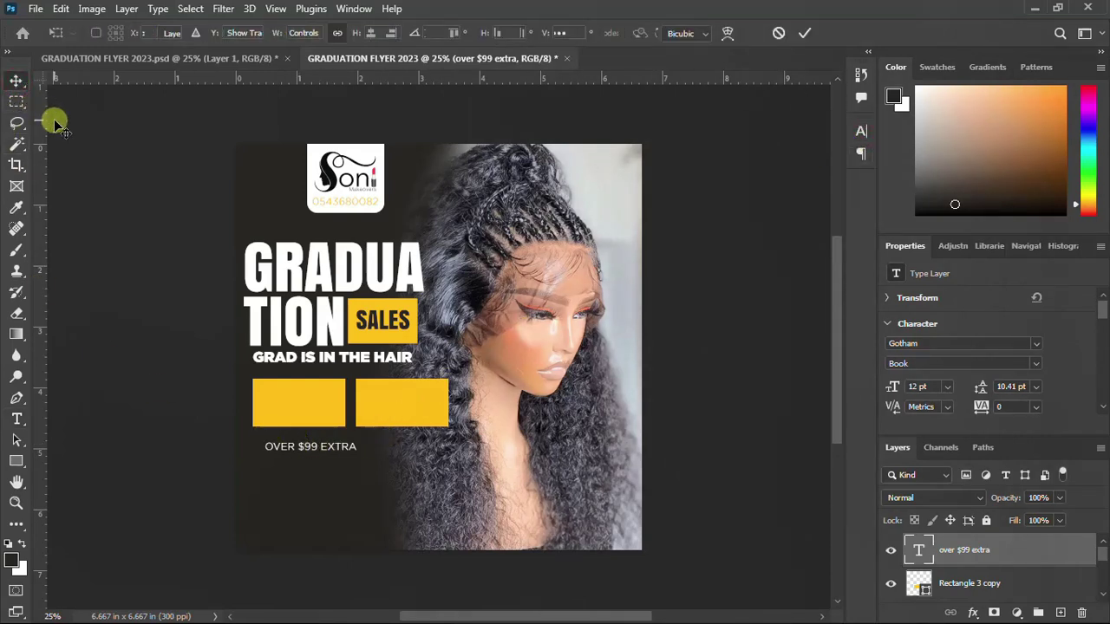
drag(331, 452, 316, 392)
key(Return)
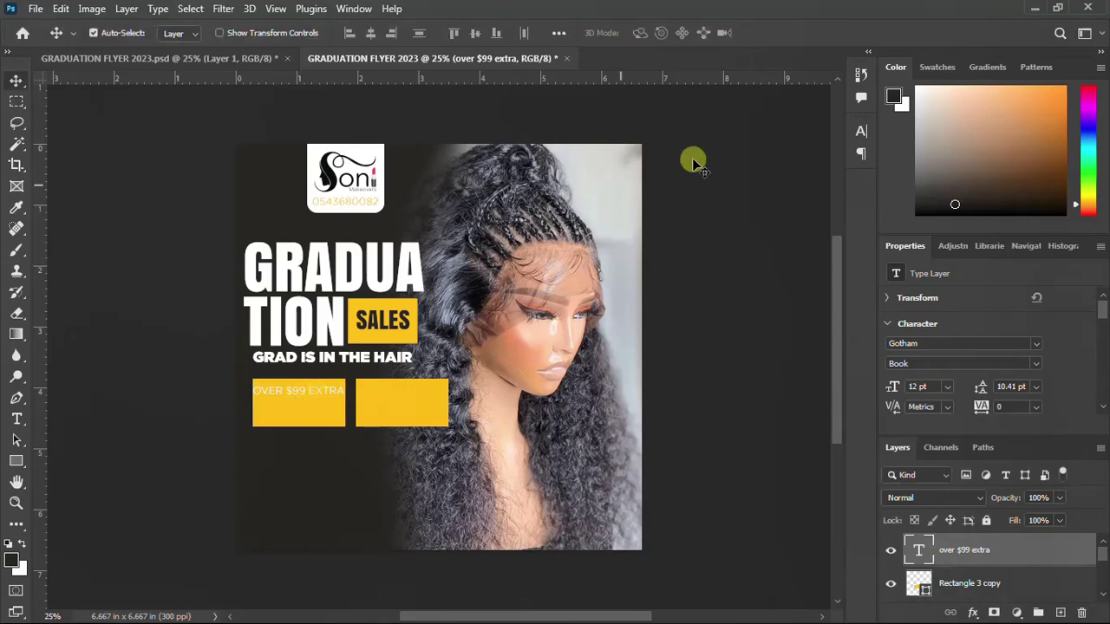
Set the OVER $99 EXTRA font to Gotham Light after trying Anton
click(861, 133)
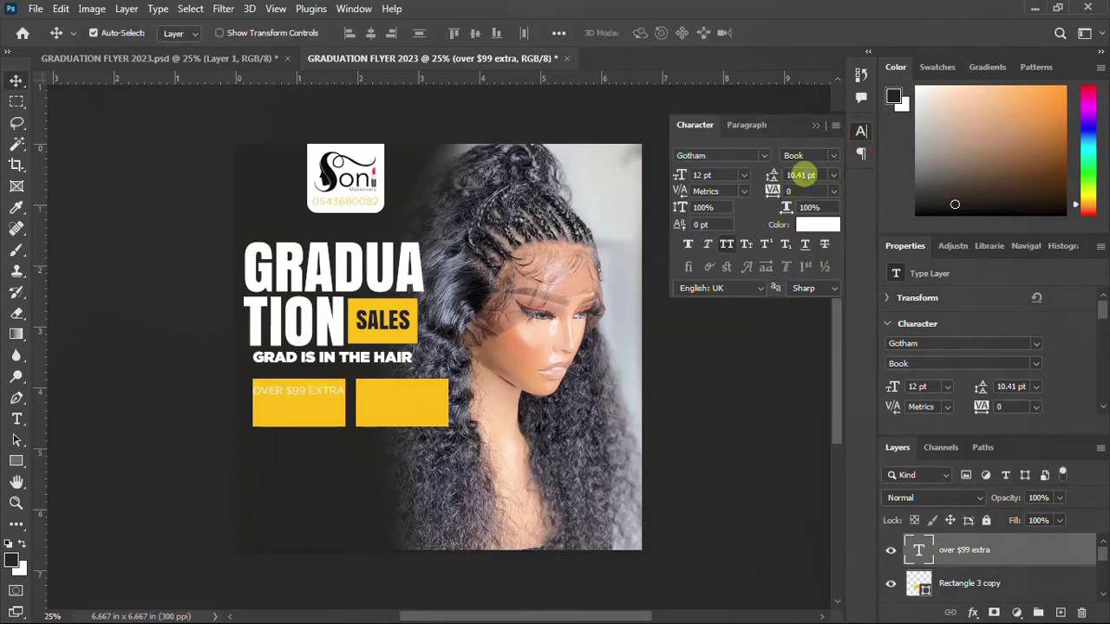
click(765, 156)
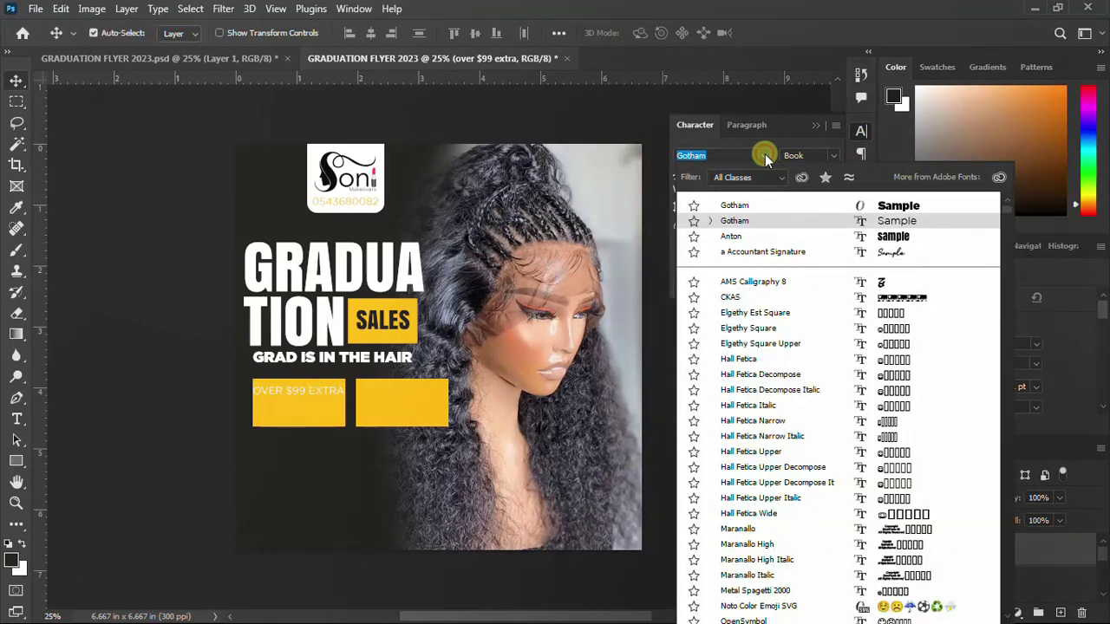
click(737, 239)
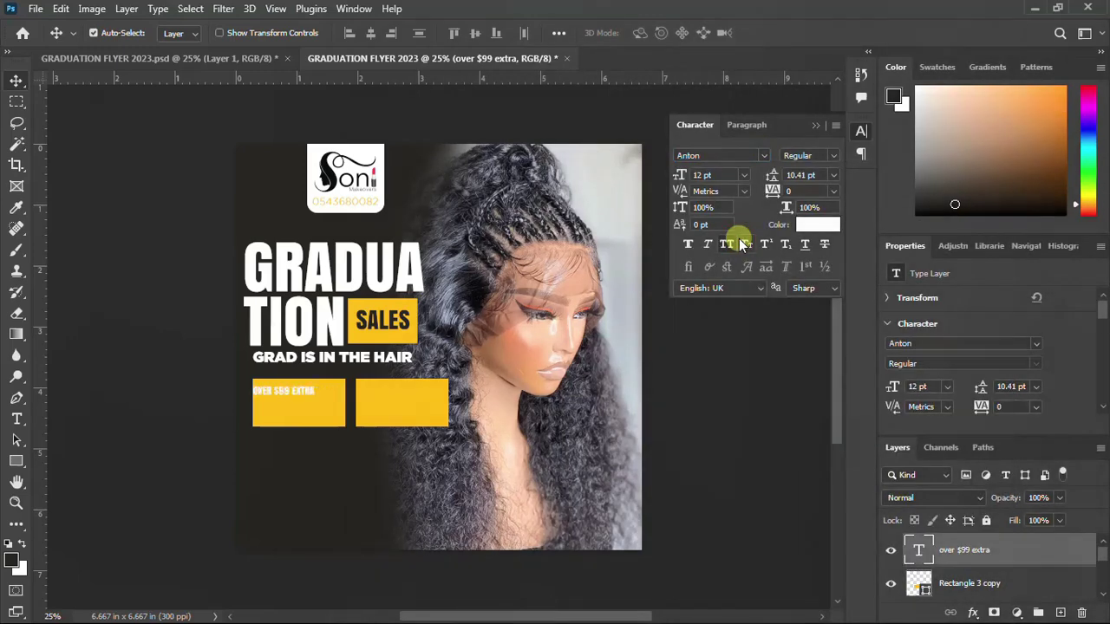
click(764, 155)
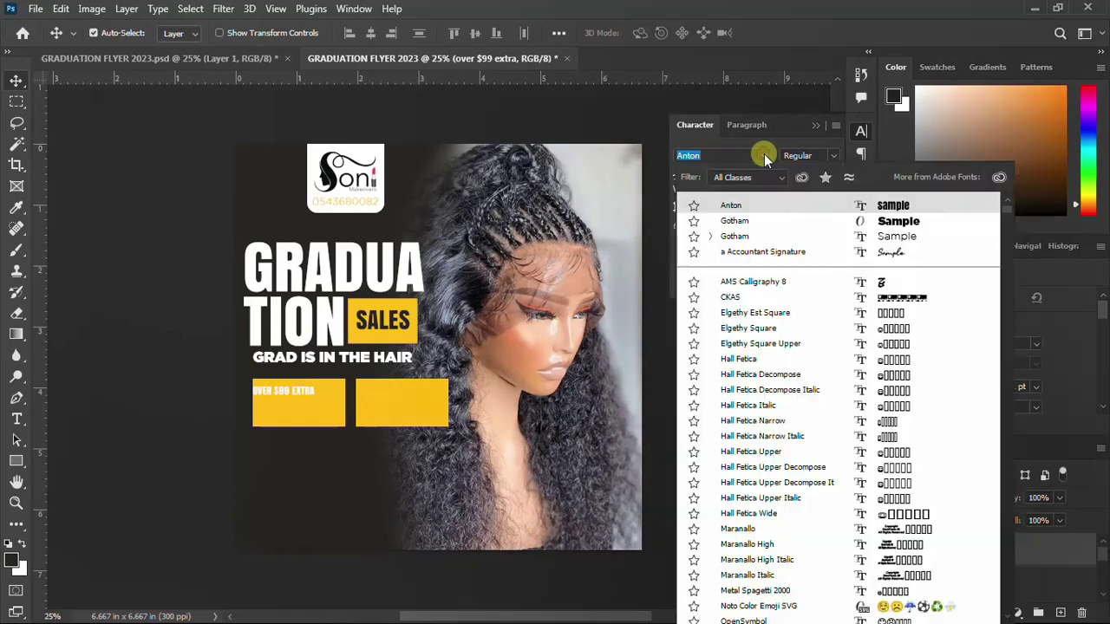
click(736, 237)
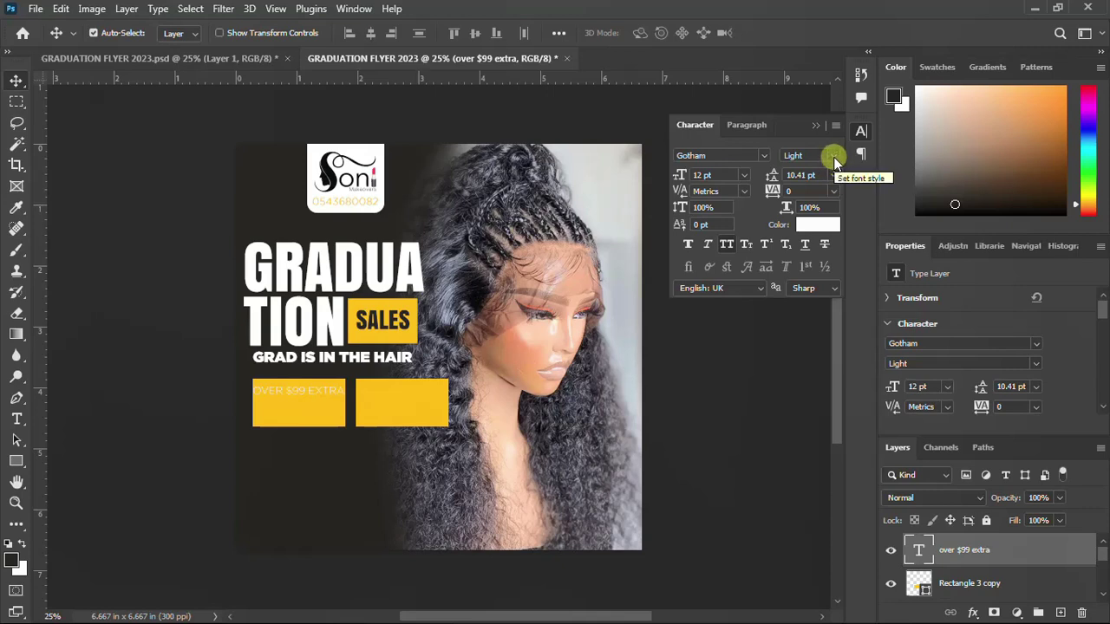
Give OVER $99 EXTRA a dark colour sampled from the flyer, Bold style and -60 tracking
click(817, 225)
click(444, 372)
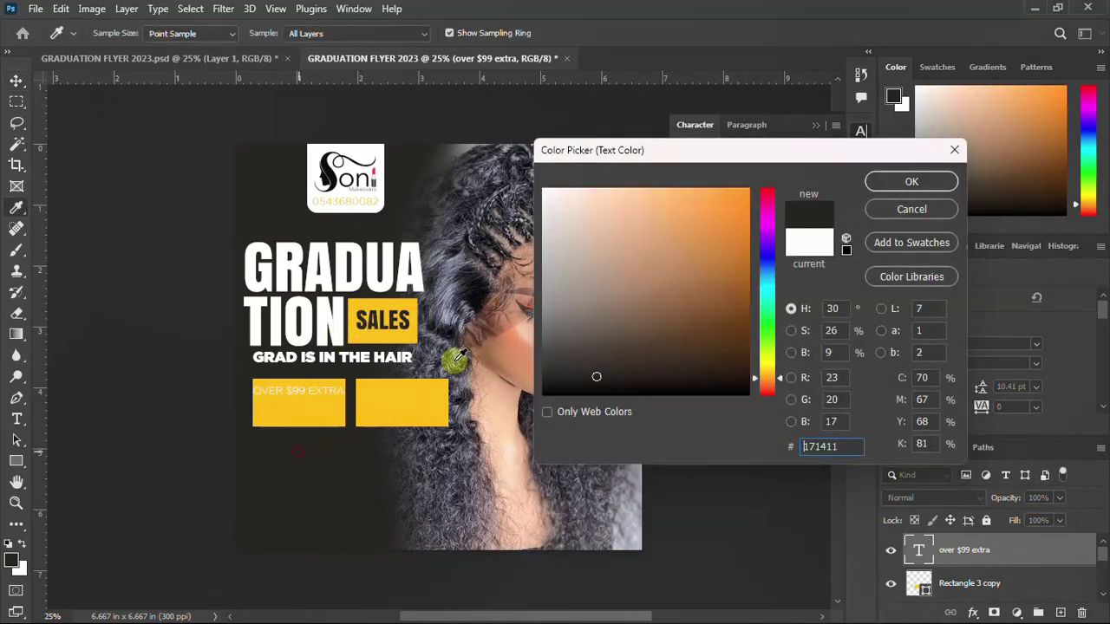
click(895, 182)
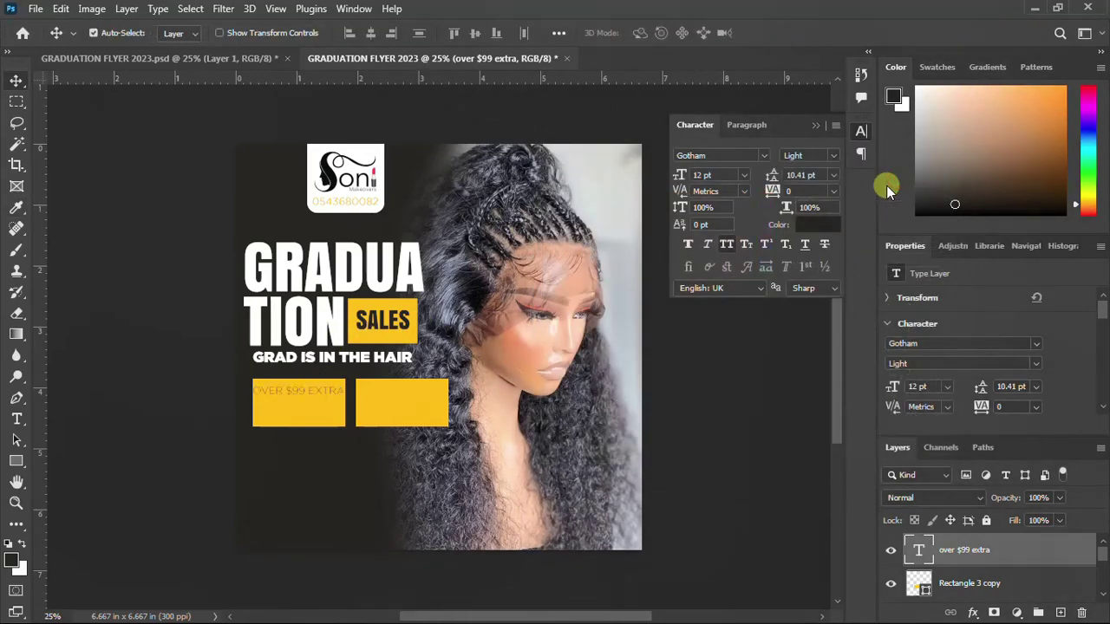
click(833, 156)
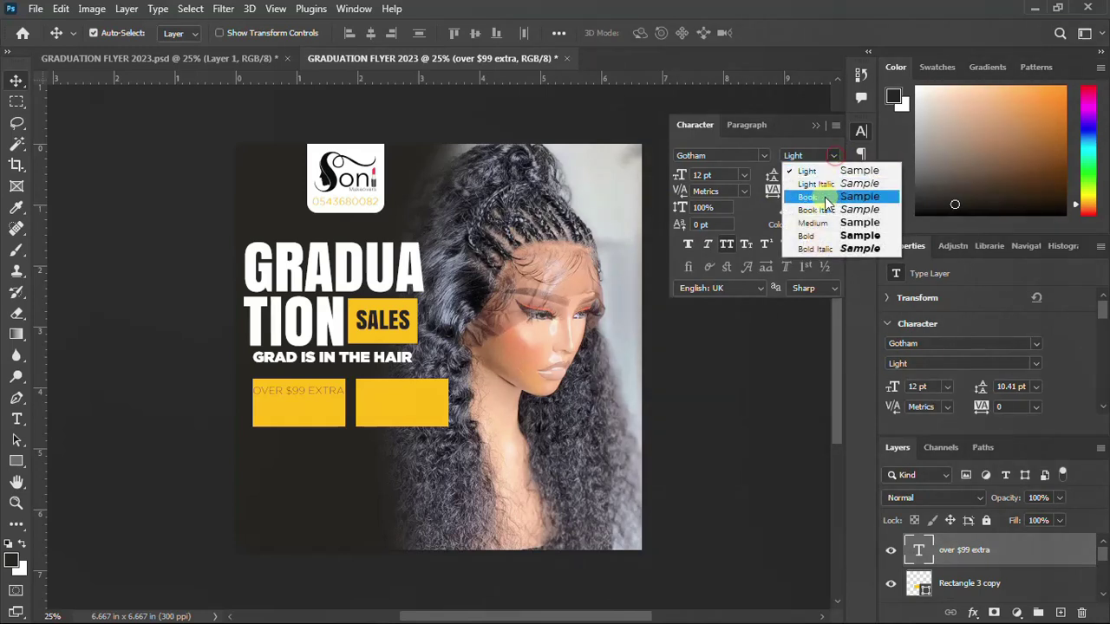
click(820, 233)
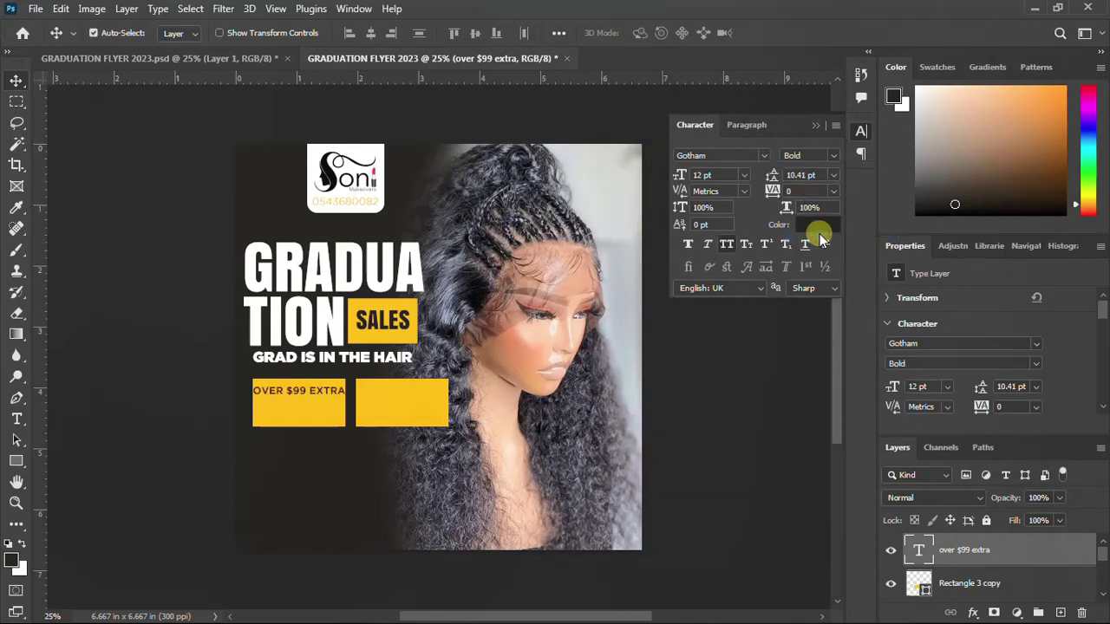
click(700, 176)
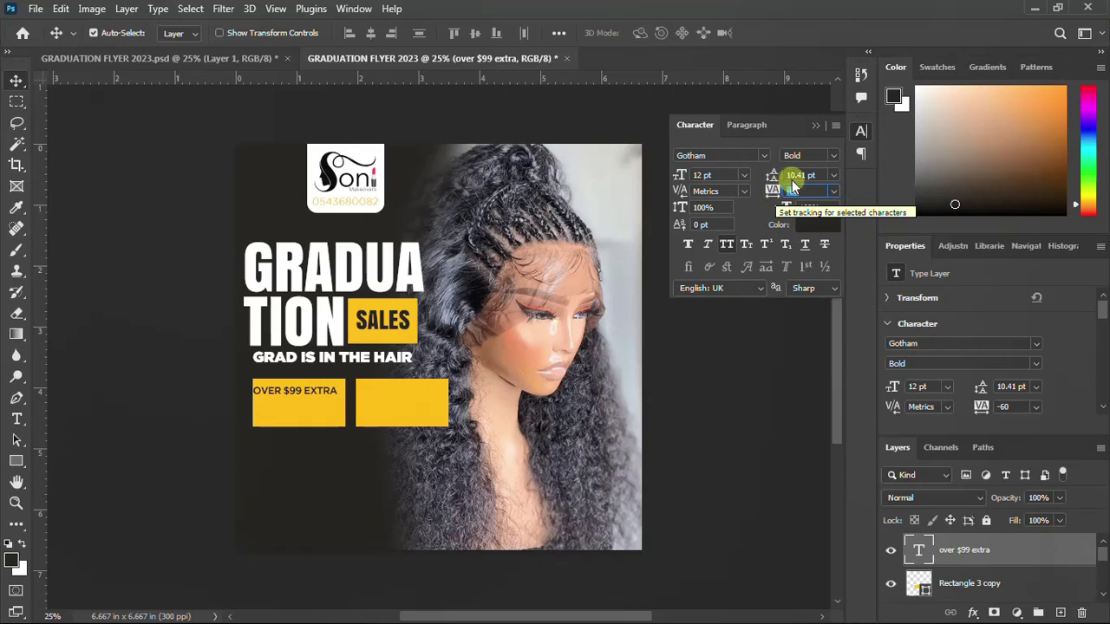
click(862, 133)
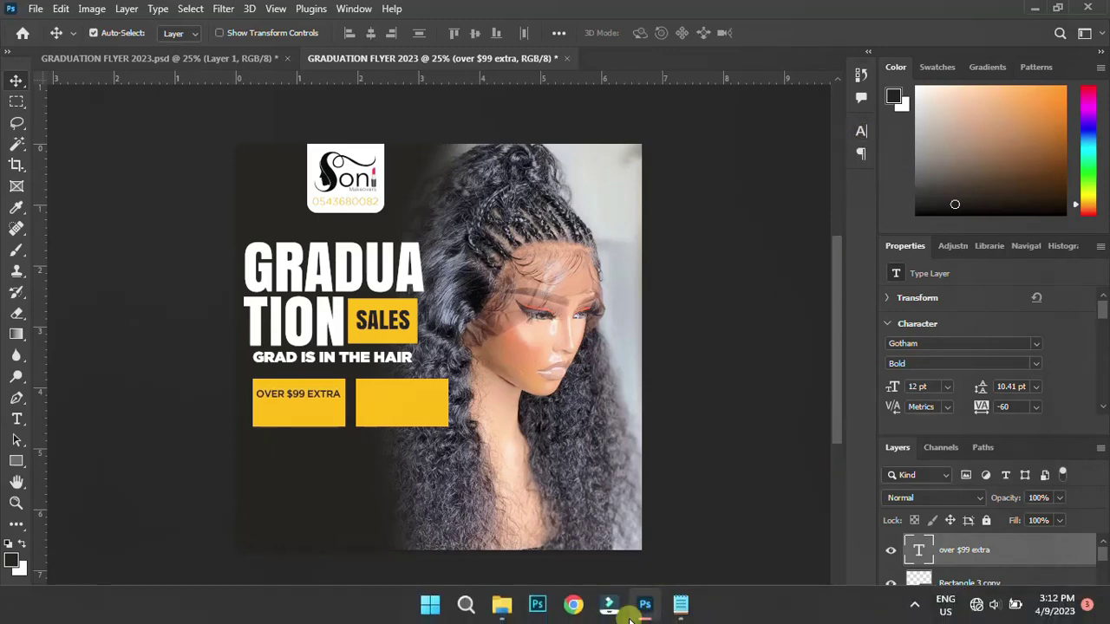
Select the '5% off' line in the Notepad offer notes and return to Photoshop
click(680, 605)
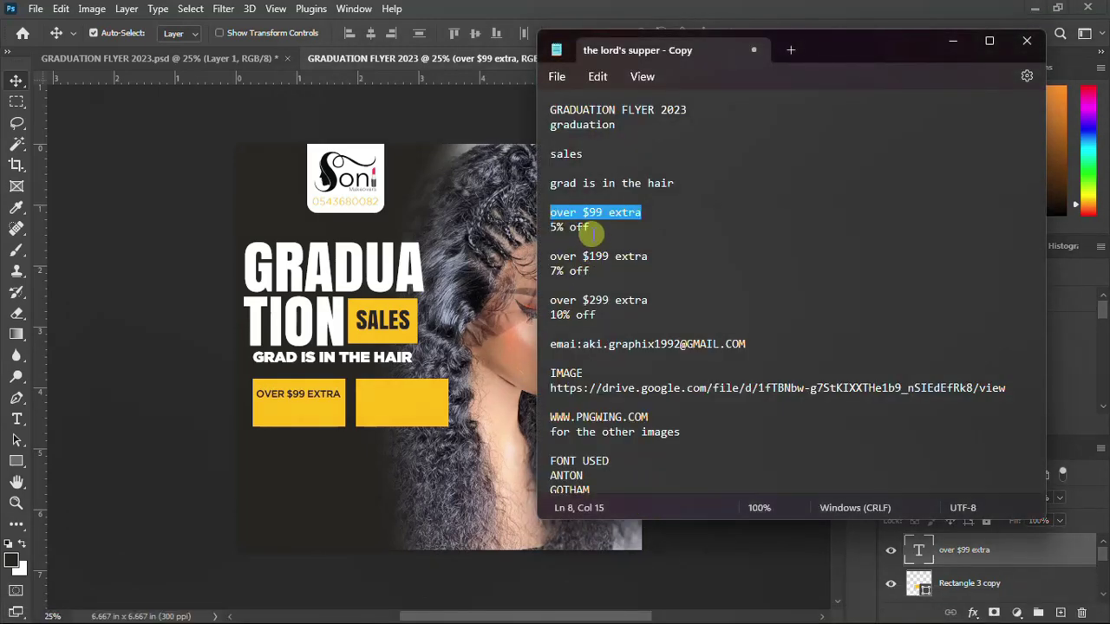
drag(588, 228, 490, 228)
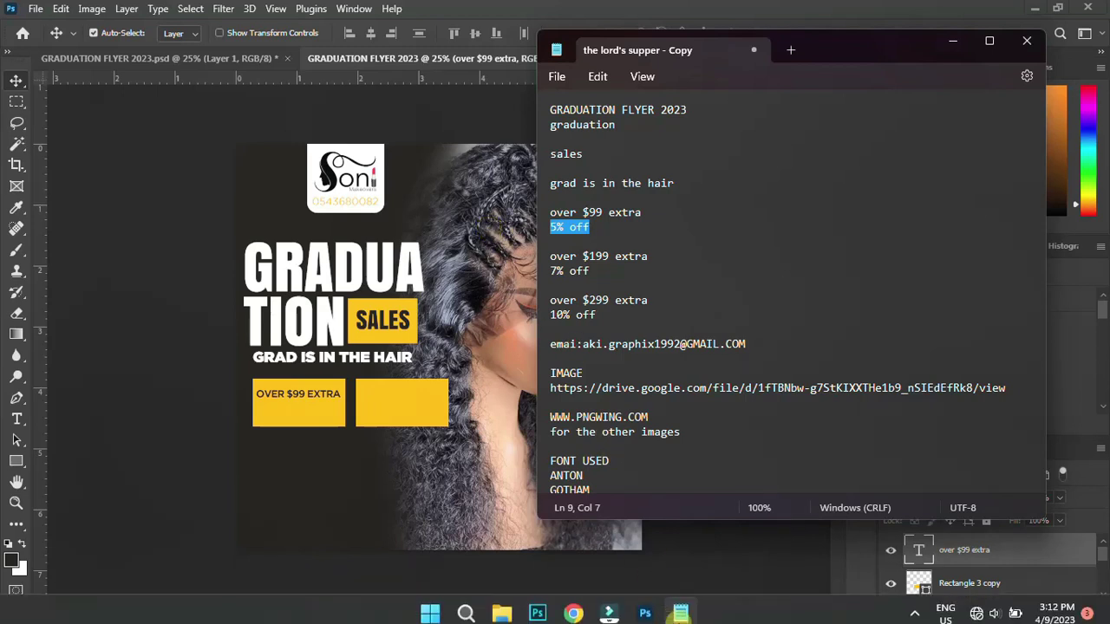
click(644, 610)
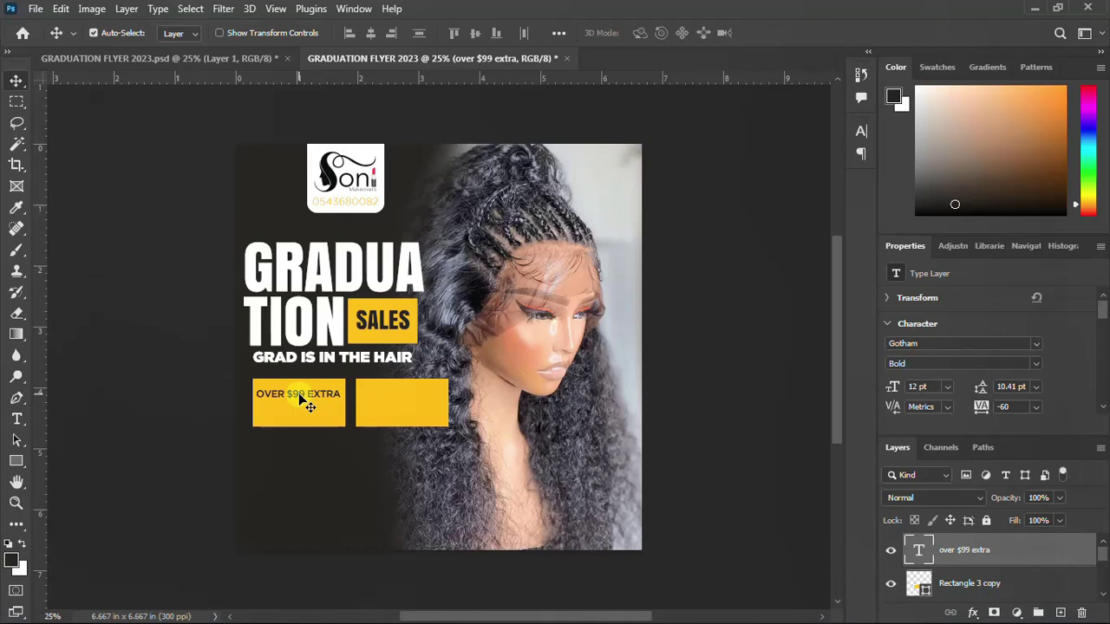
Duplicate the OVER $99 EXTRA line below itself and retype the copy as '5% OFF'
drag(297, 397, 301, 418)
double_click(311, 420)
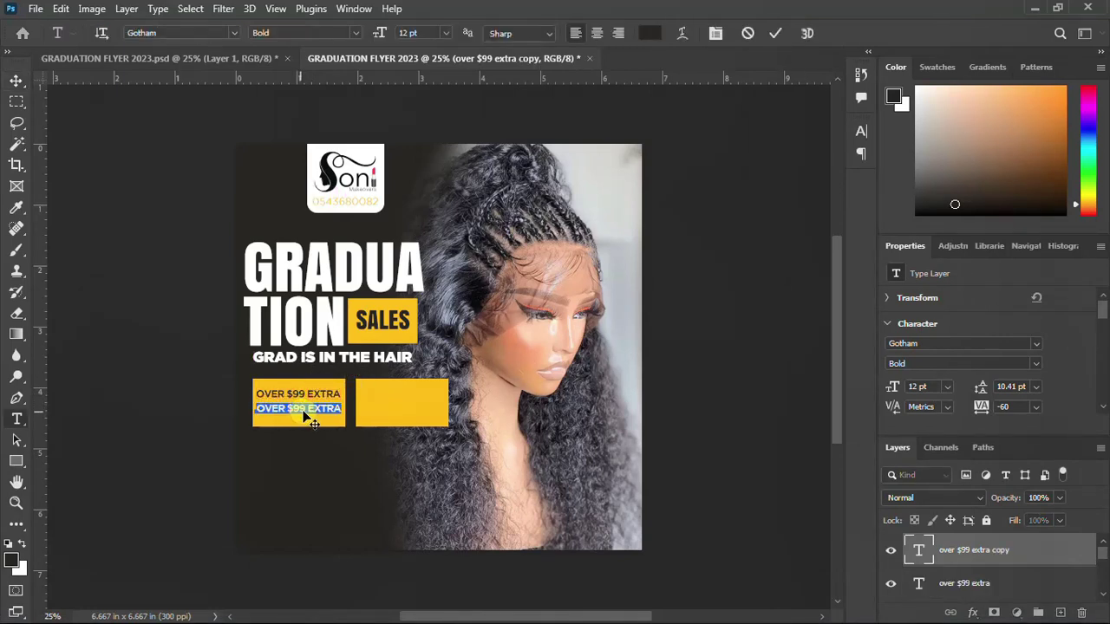
text(5% OFF)
key(ctrl+Return)
key(v)
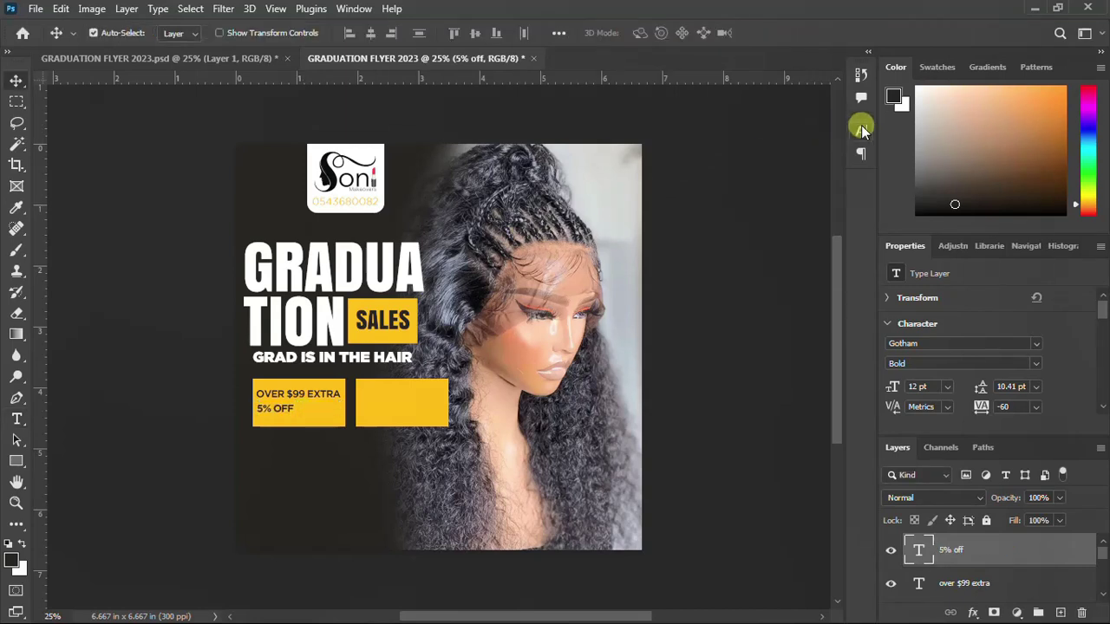
Set 5% OFF in Anton and scale it up to about 35 pt
click(864, 131)
click(762, 155)
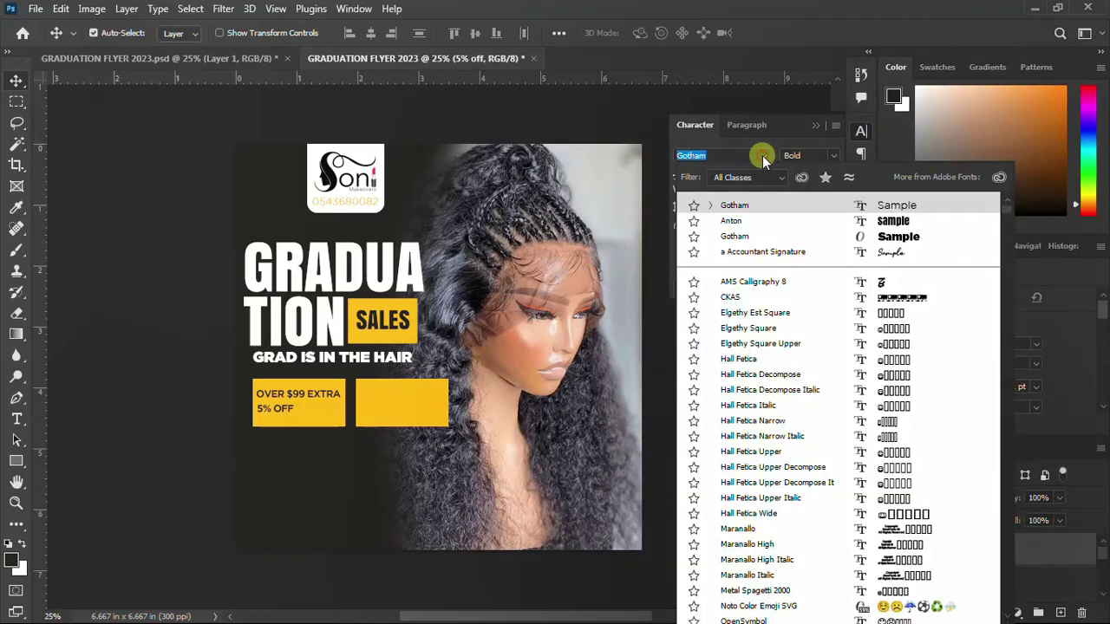
click(737, 225)
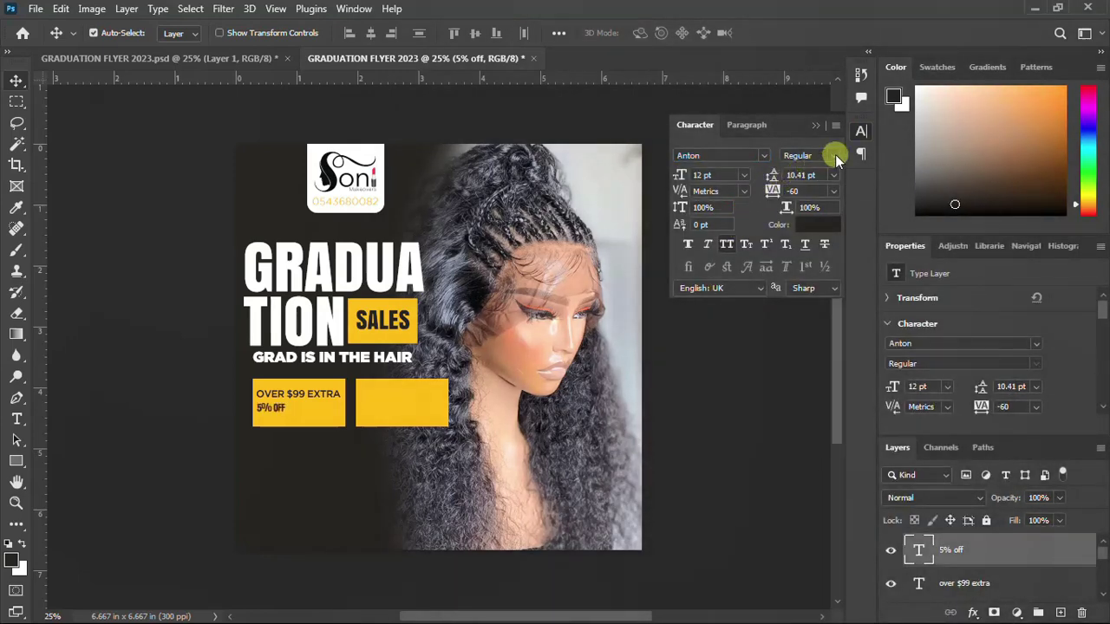
click(861, 132)
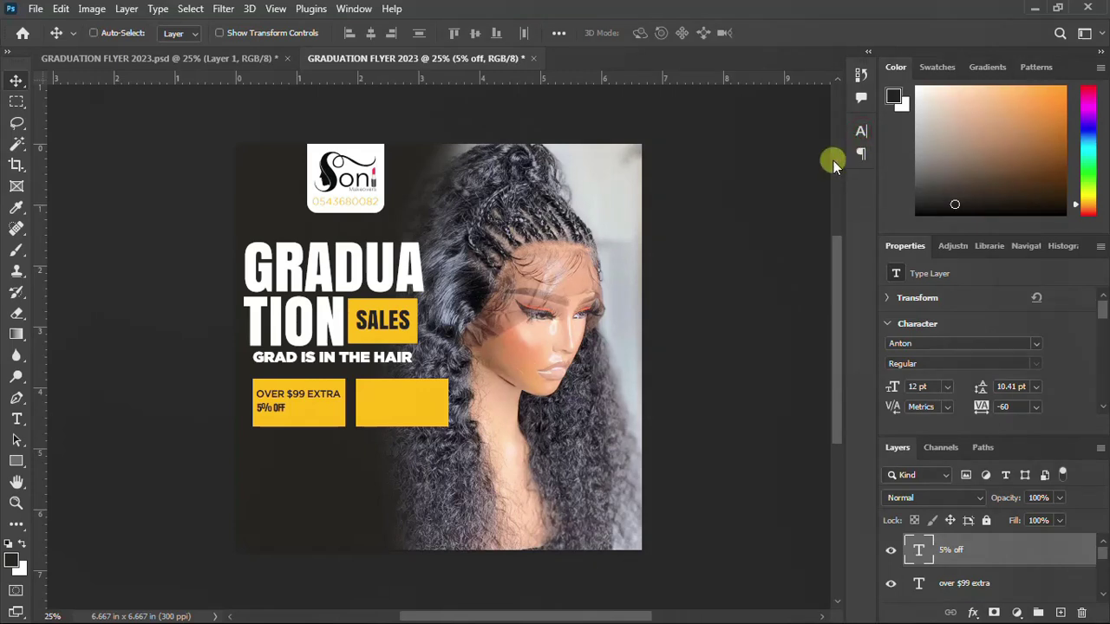
key(ctrl+t)
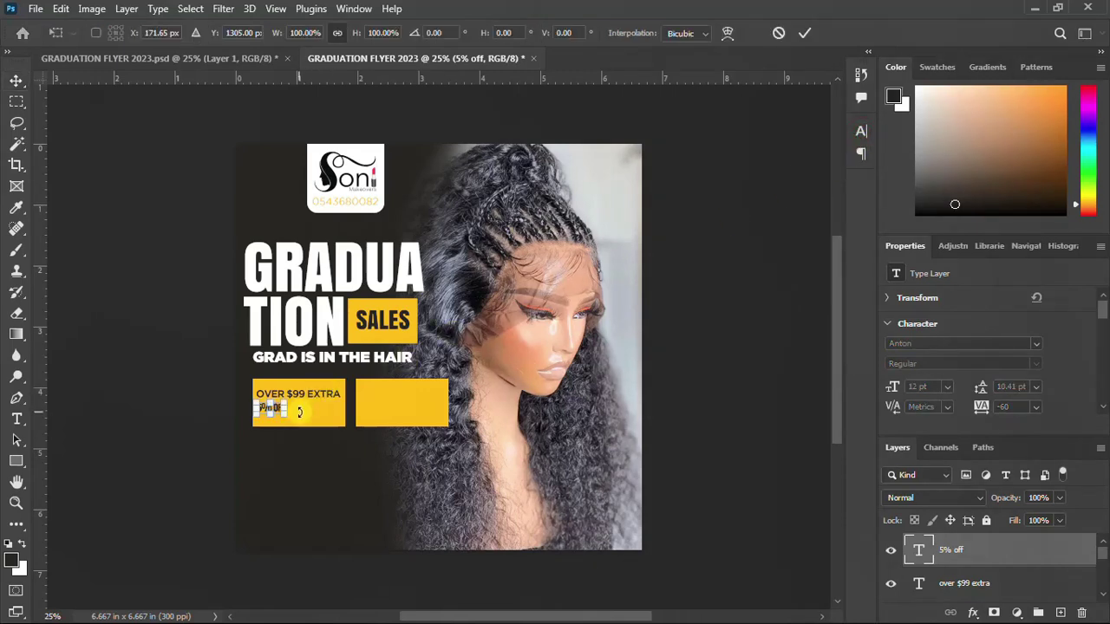
drag(285, 415, 324, 421)
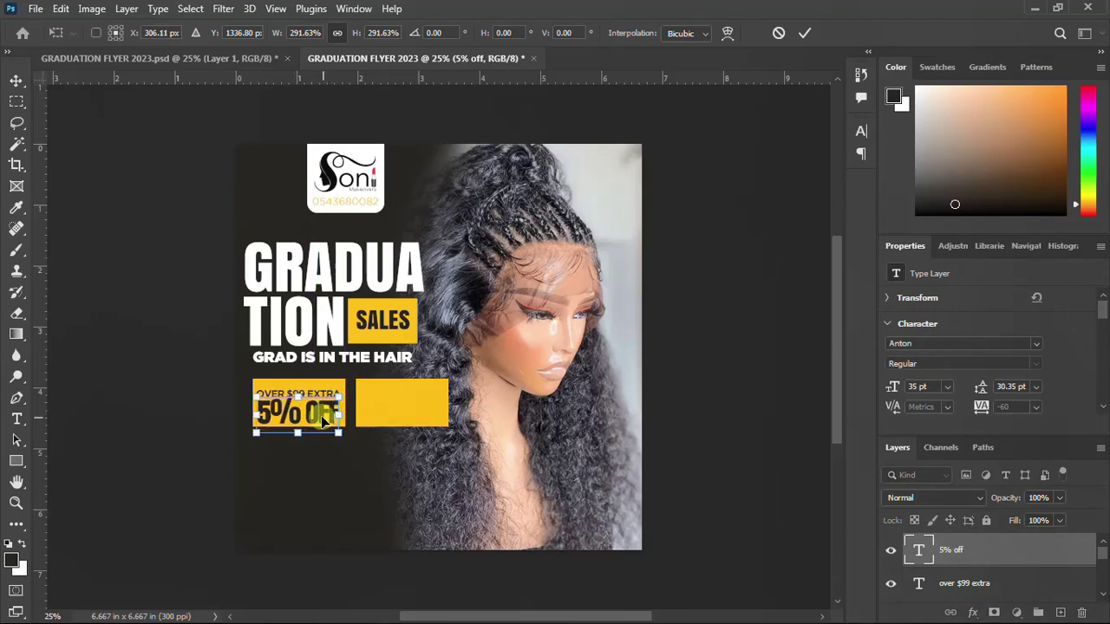
key(Return)
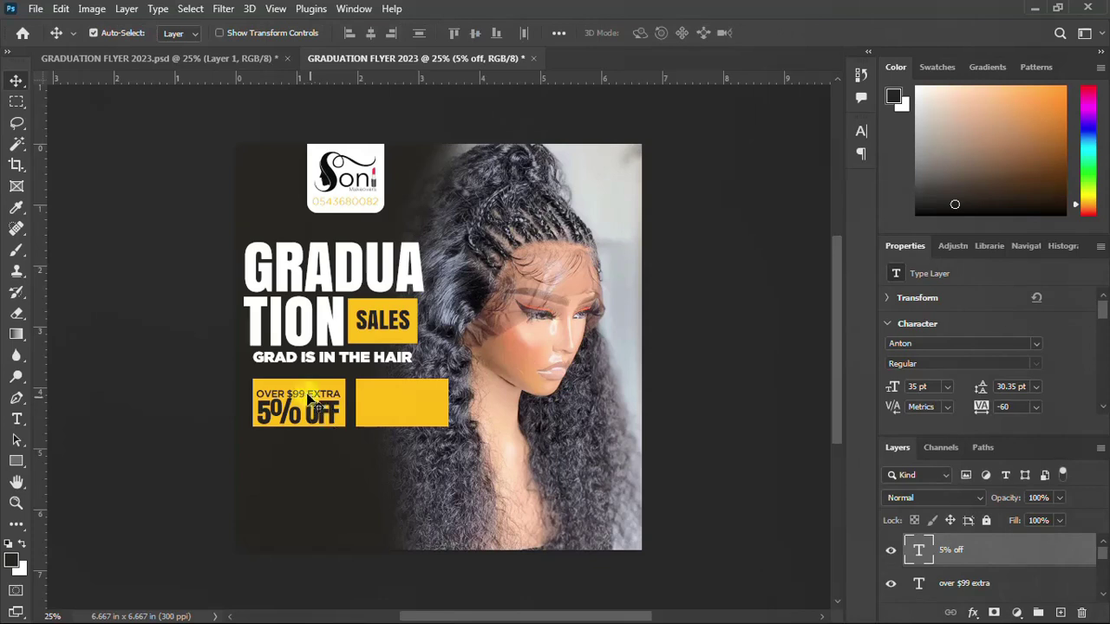
Nudge OVER $99 EXTRA slightly up and select both offer text layers
click(313, 395)
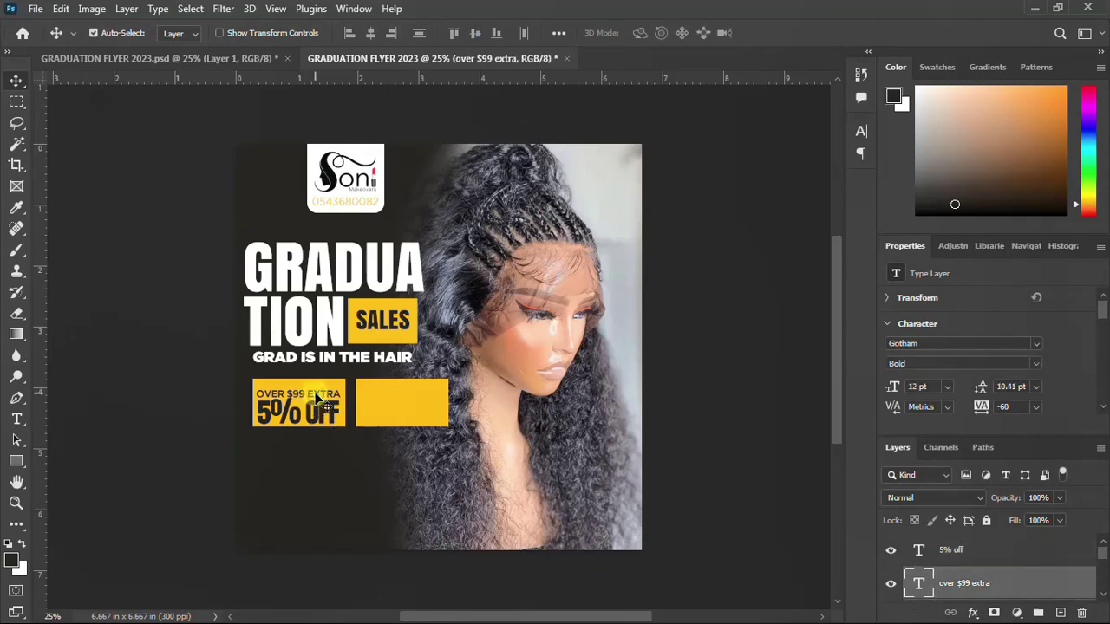
key(Up)
key(Up)
key(Up)
key(Up)
key(Up)
key(Up)
key(Up)
key(Up)
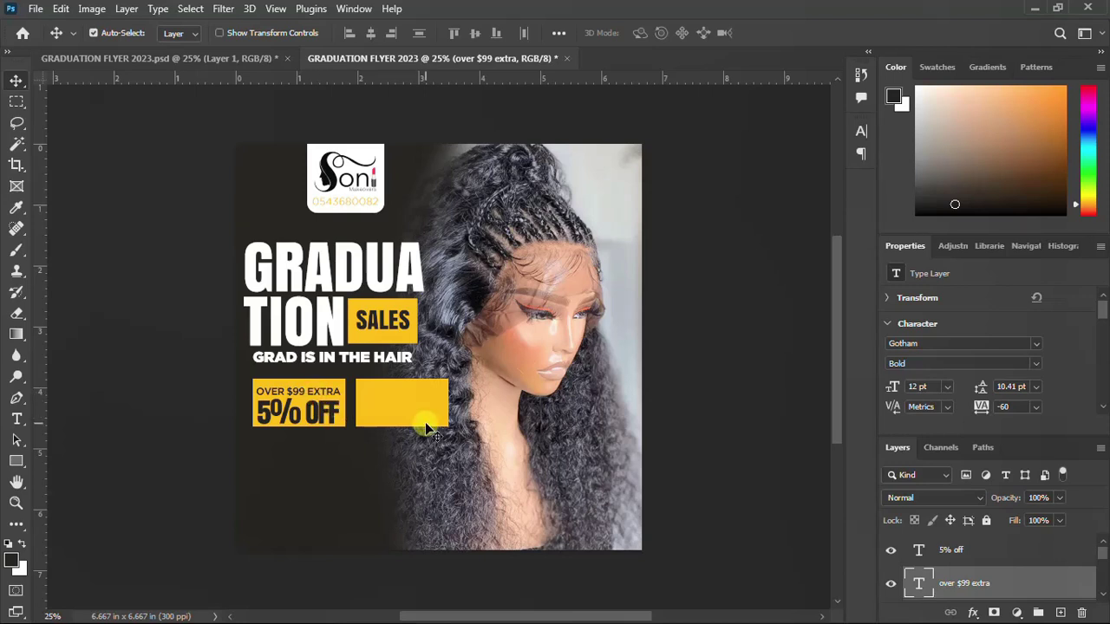
click(989, 552)
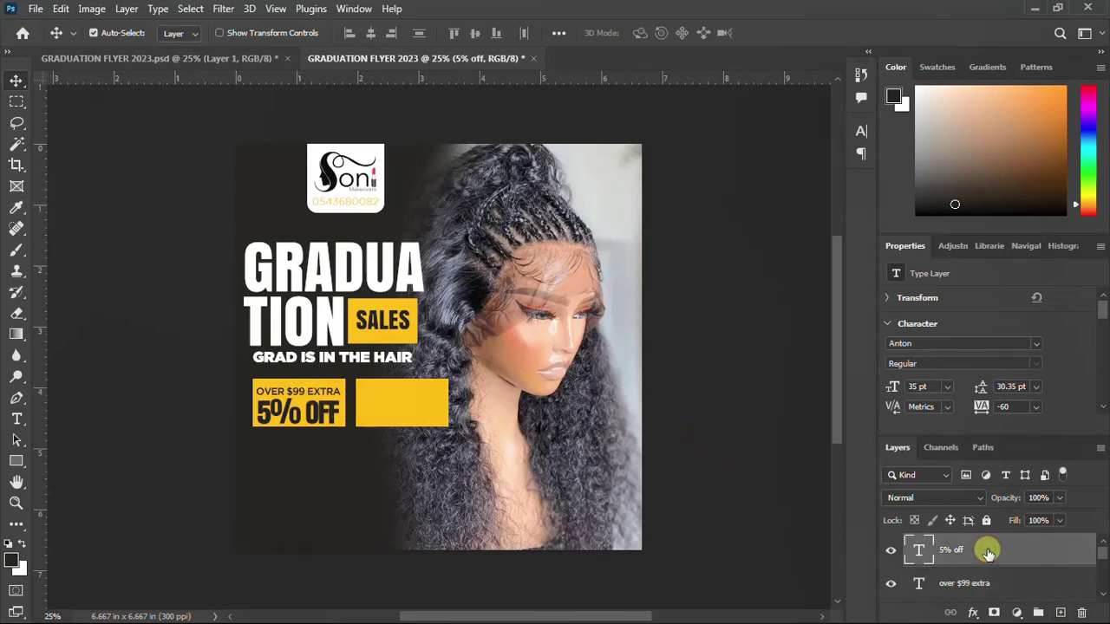
shift+click(947, 585)
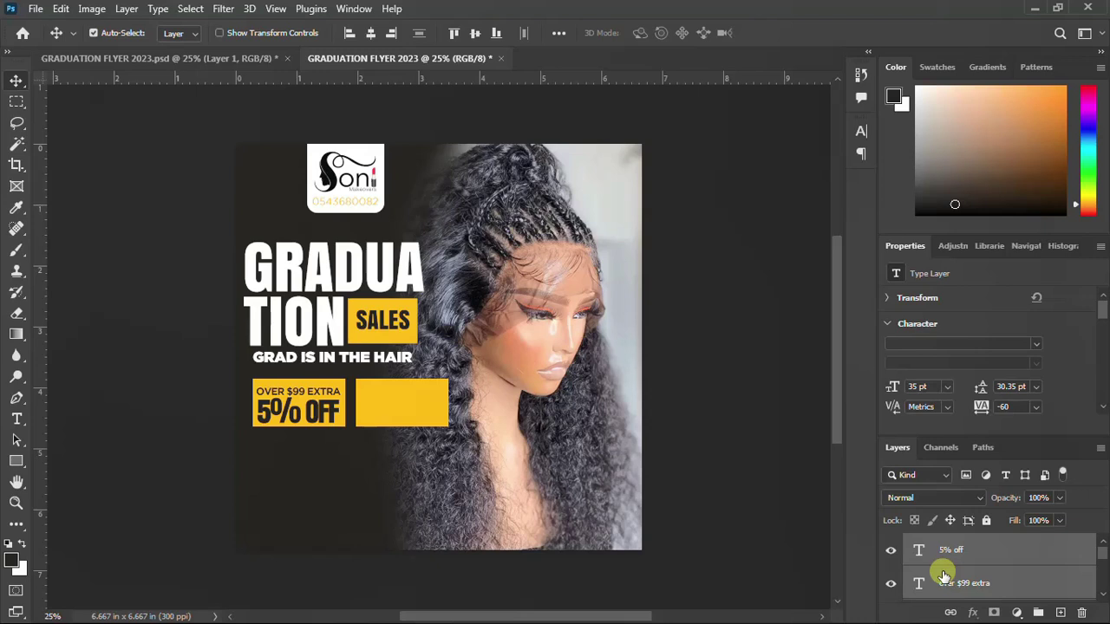
Move the copied OVER $99 EXTRA / 5% OFF lines right into the second yellow box and commit
key(ctrl+t)
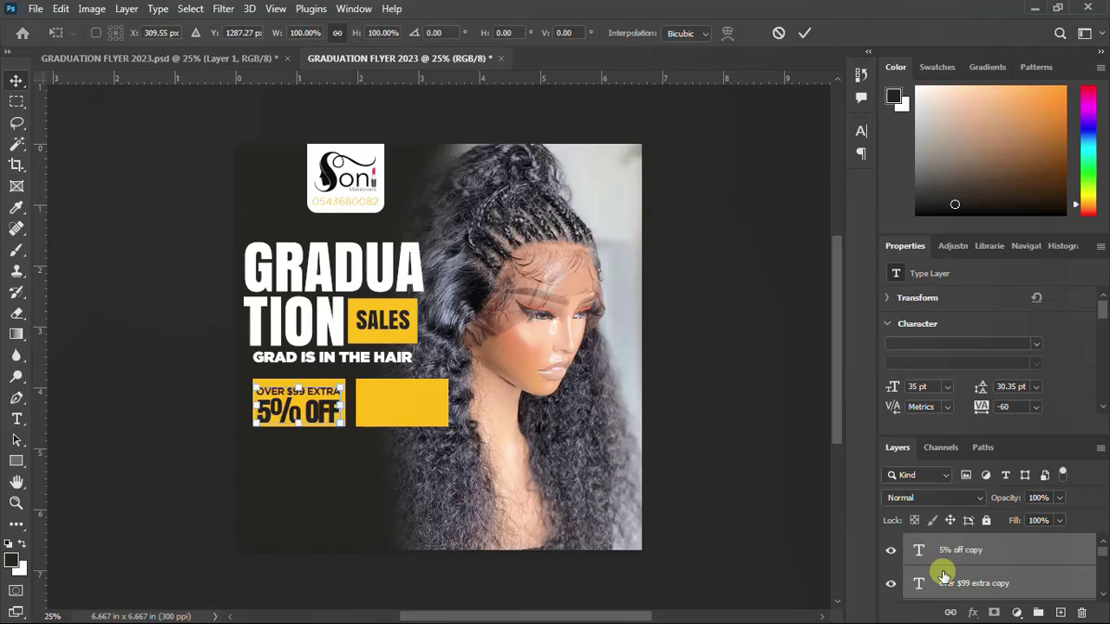
key(shift+Right)
key(shift+Right)
key(shift+Right)
key(shift+Right)
key(shift+Right)
key(shift+Right)
key(shift+Right)
key(shift+Right)
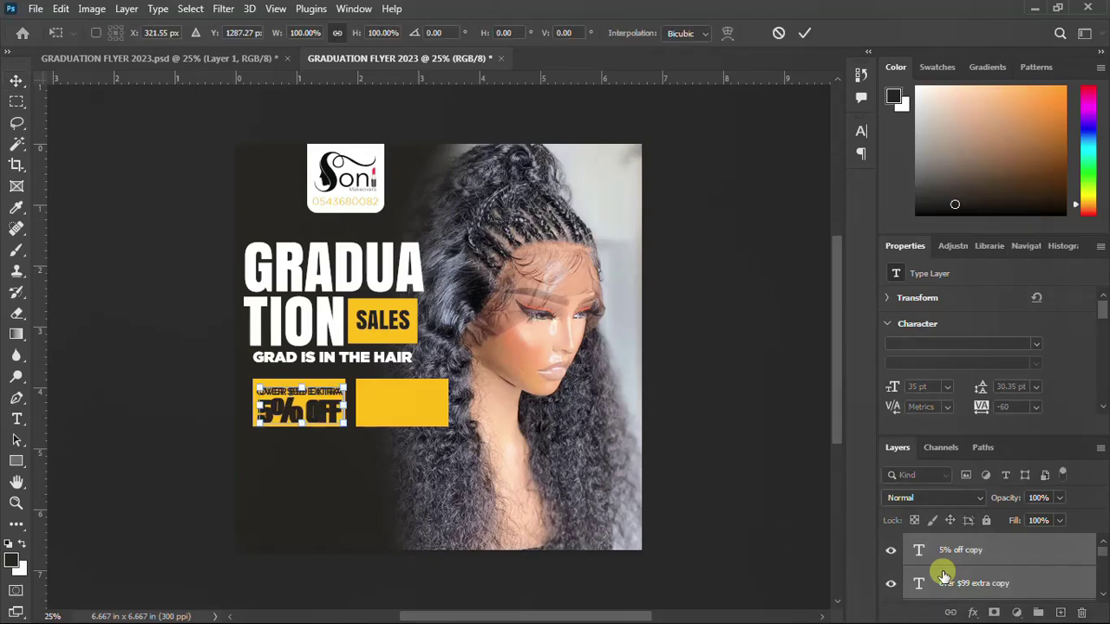
key(shift+Right)
key(shift+Right)
key(shift+Right)
key(shift+Right)
key(shift+Right)
key(shift+Right)
key(shift+Right)
key(shift+Right)
key(shift+Right)
key(shift+Right)
key(shift+Right)
key(shift+Right)
key(shift+Right)
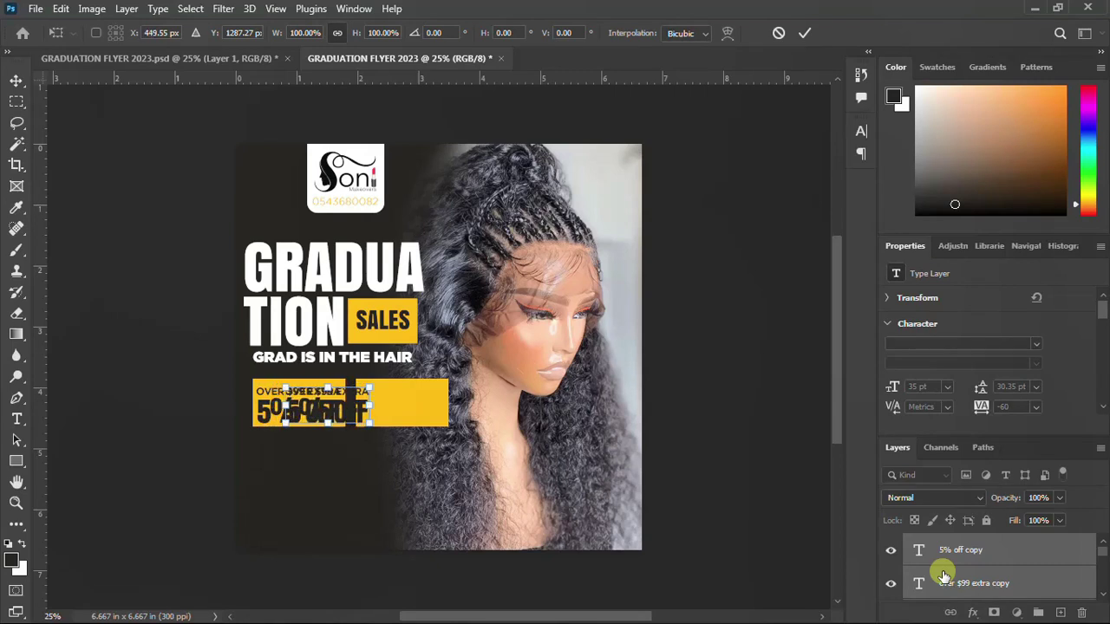
key(shift+Right)
key(shift+Right)
key(shift+Right)
key(shift+Right)
key(shift+Right)
key(shift+Right)
key(shift+Right)
key(shift+Right)
key(shift+Right)
key(shift+Right)
key(shift+Right)
key(shift+Right)
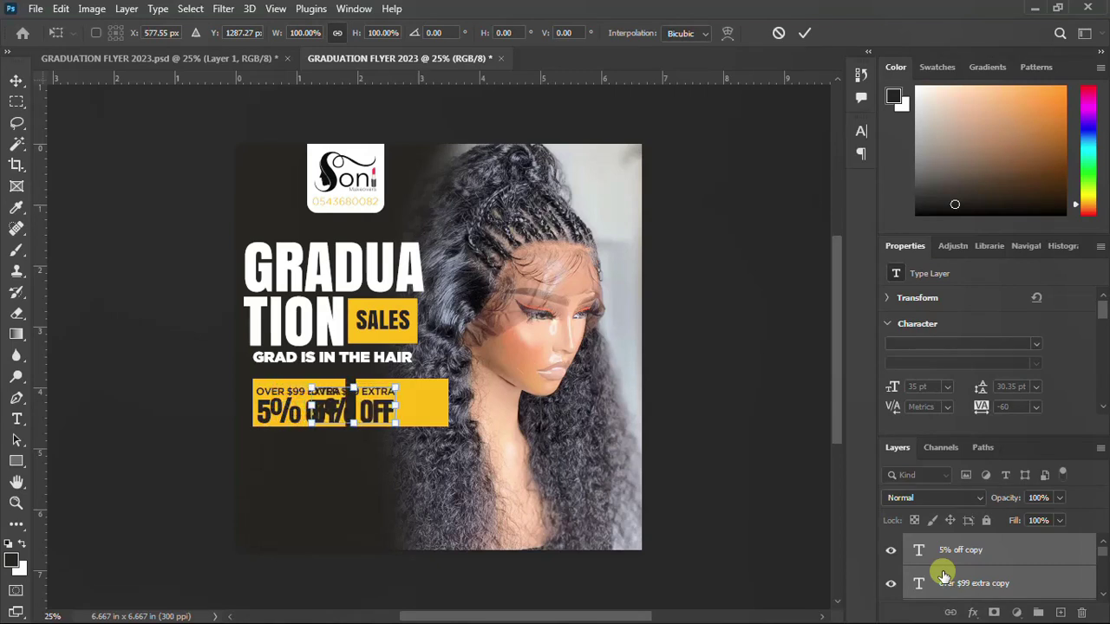
key(shift+Right)
key(shift+Right)
key(shift+Right)
key(shift+Right)
key(shift+Right)
key(shift+Right)
key(shift+Right)
key(shift+Right)
key(shift+Right)
key(shift+Right)
key(shift+Right)
key(shift+Right)
key(shift+Right)
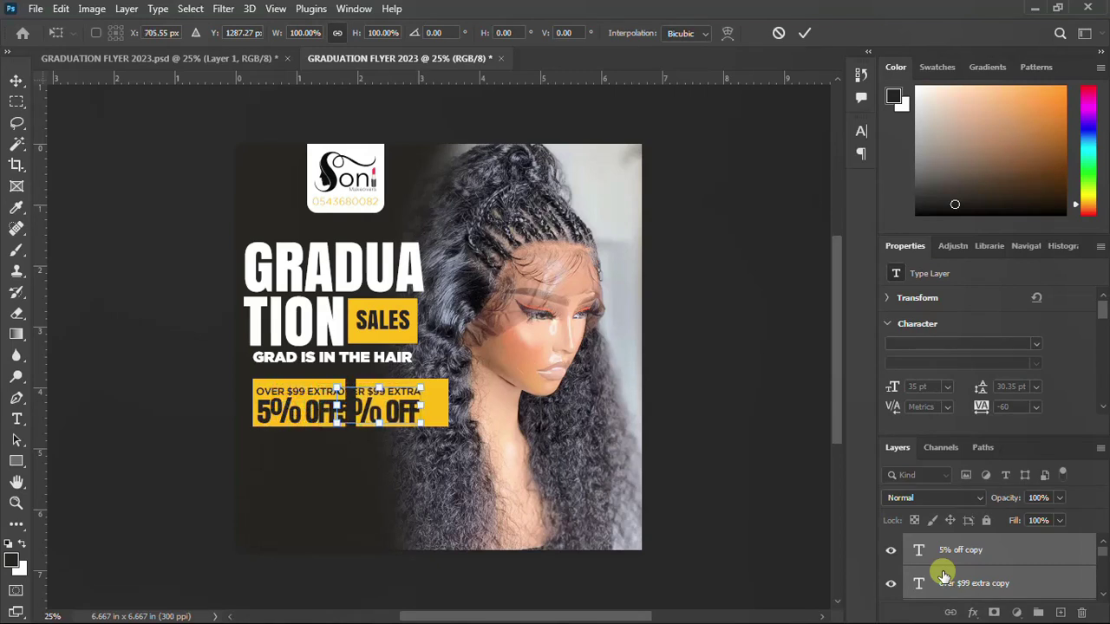
key(shift+Right)
key(shift+Right)
key(shift+Right)
key(shift+Right)
key(shift+Right)
key(shift+Right)
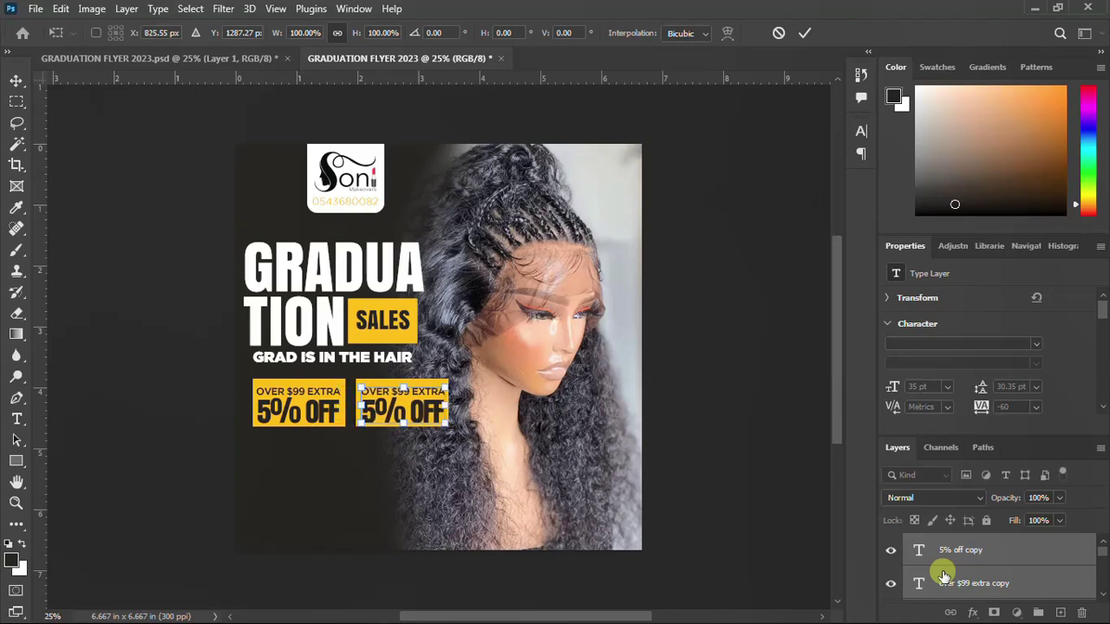
key(Left)
key(Left)
key(Left)
key(Left)
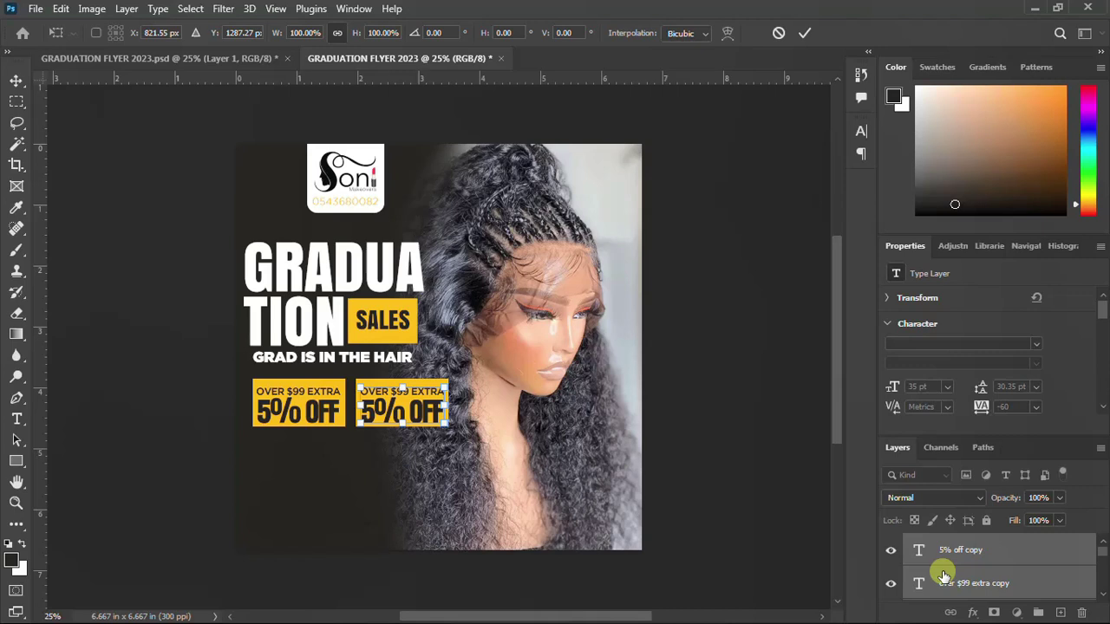
key(Return)
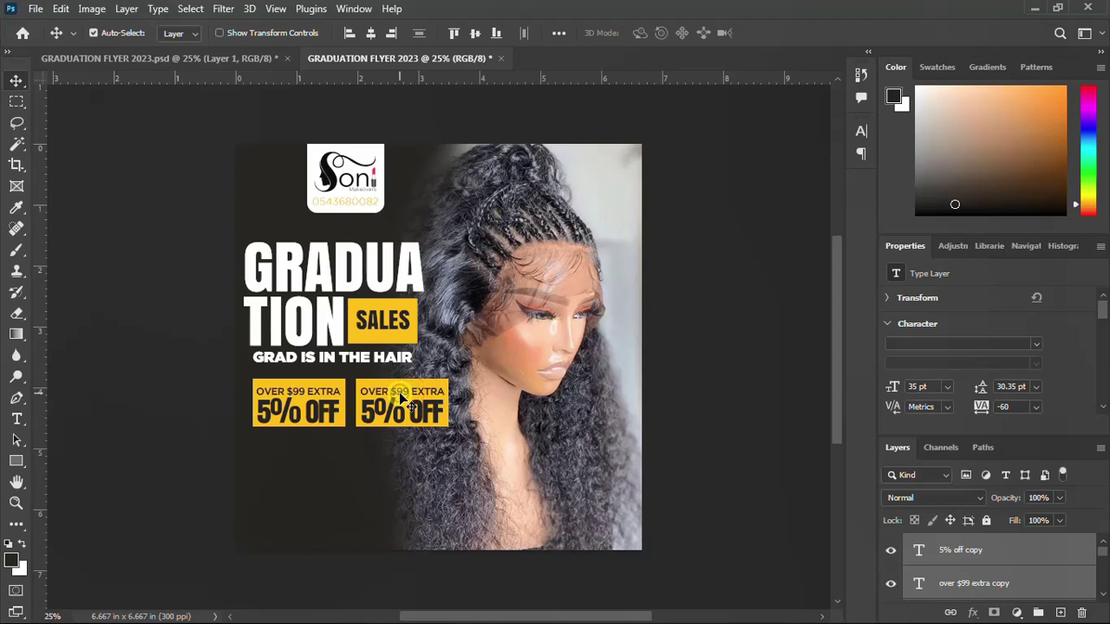
Change the second box's price line from $99 to $199
click(958, 583)
click(396, 390)
double_click(396, 390)
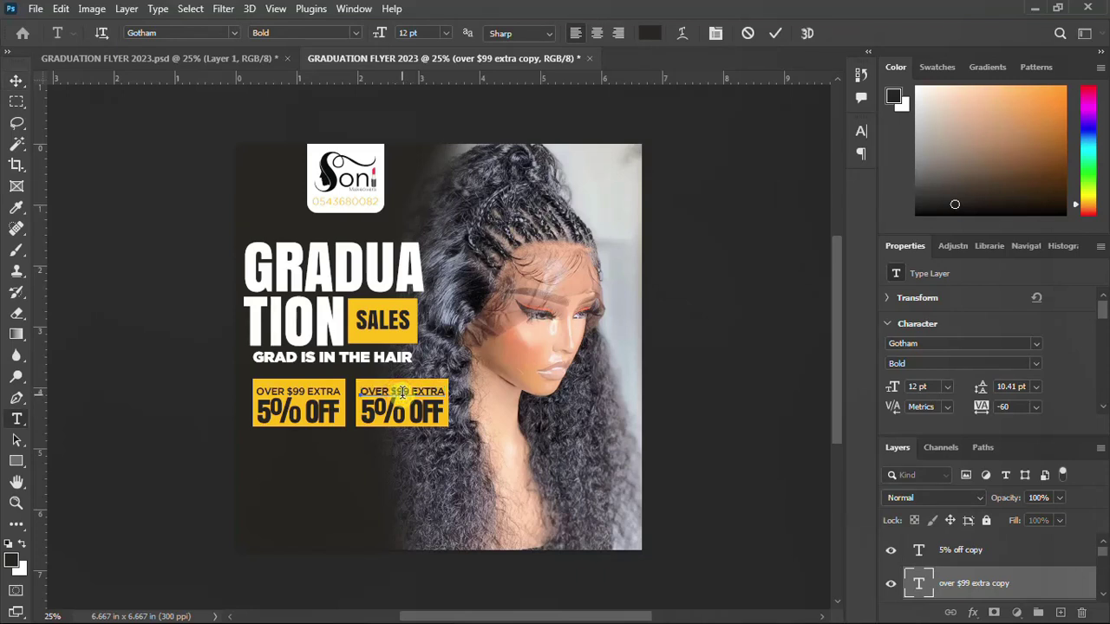
text(1)
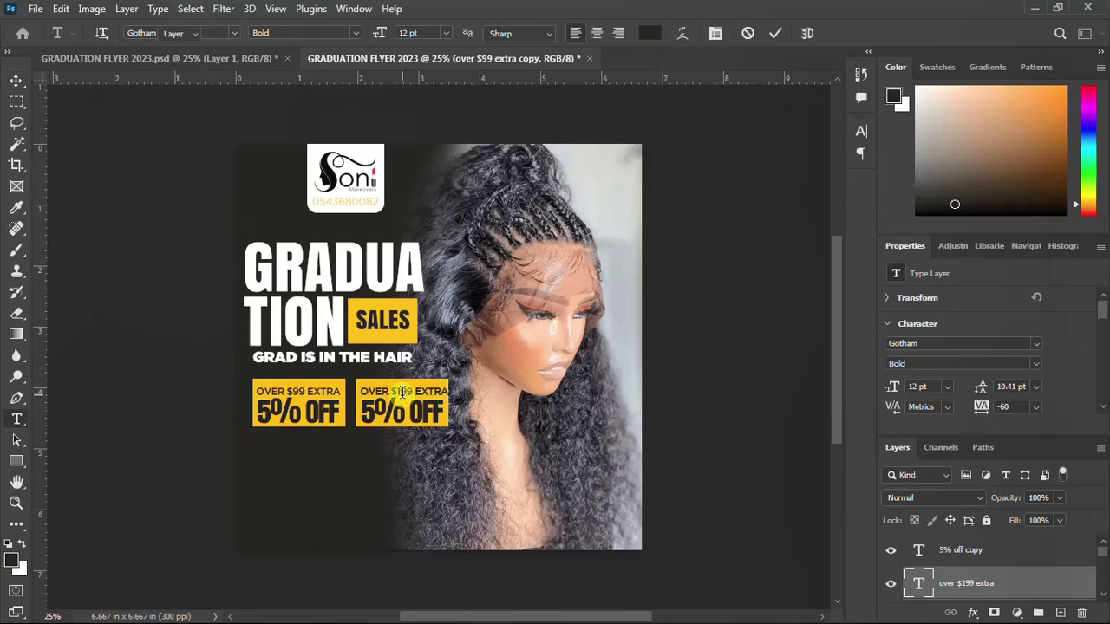
key(ctrl+Return)
key(v)
Change the second box's discount from 5% OFF to 7% OFF
click(379, 419)
double_click(373, 417)
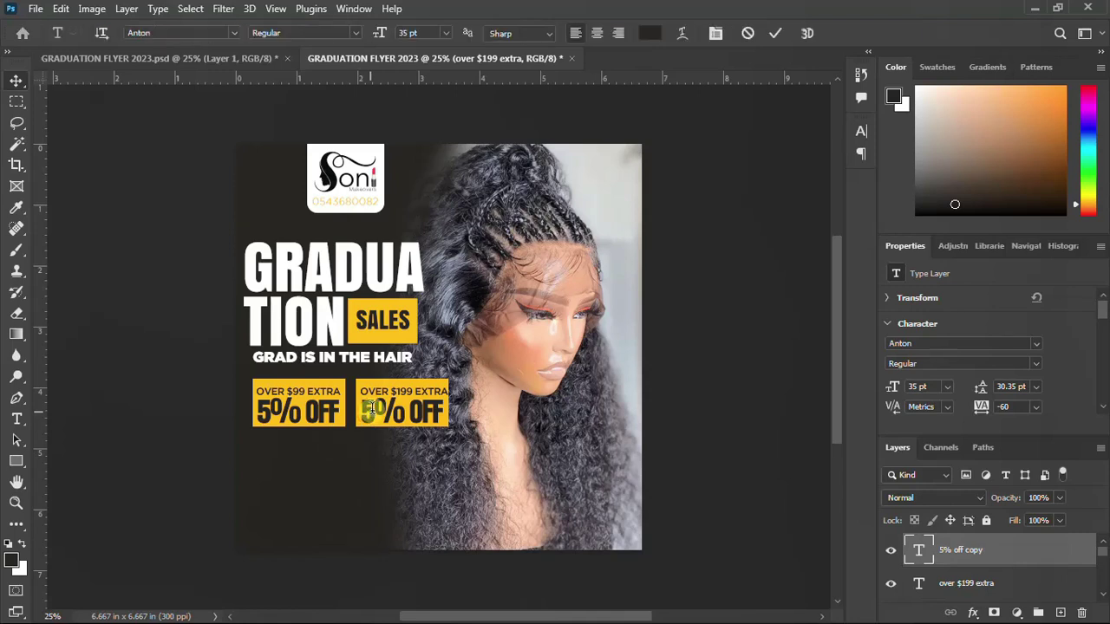
drag(368, 417, 365, 420)
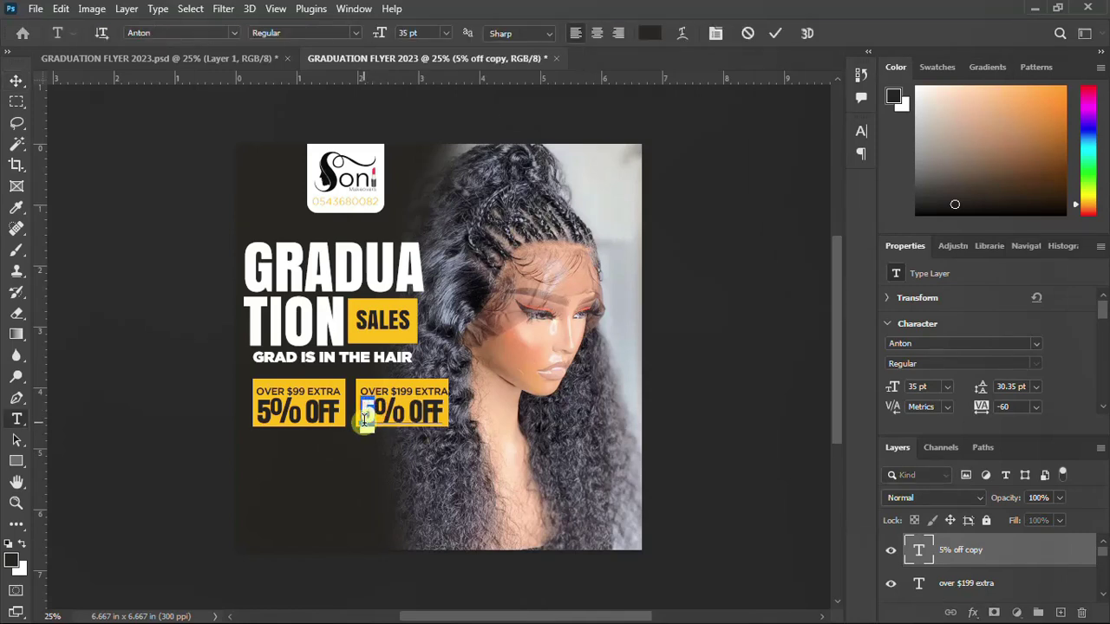
text(7)
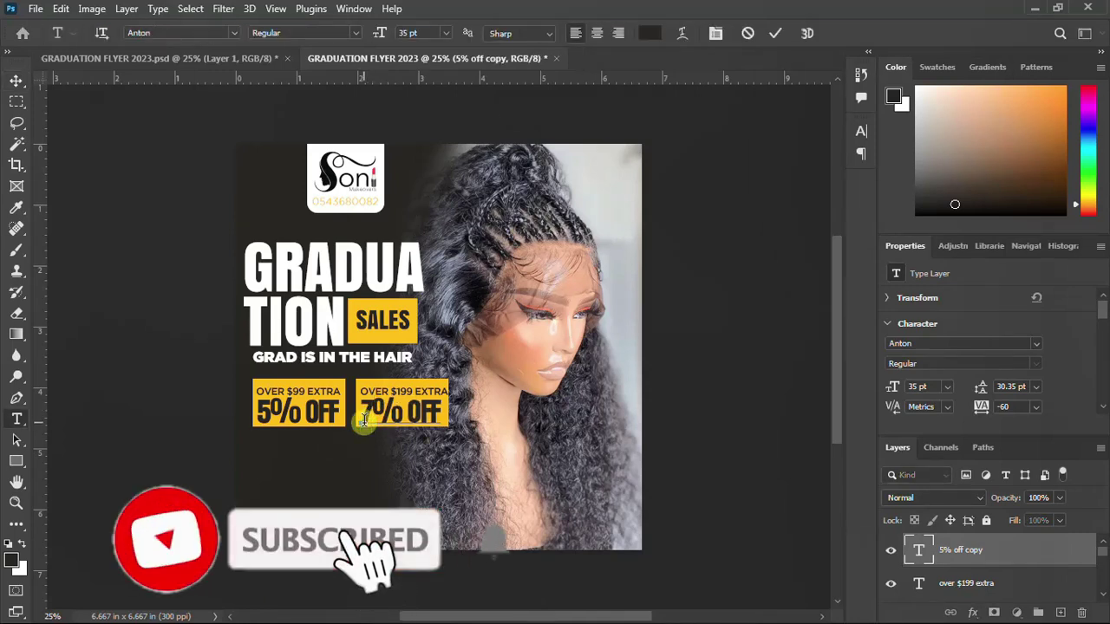
key(ctrl+Return)
key(v)
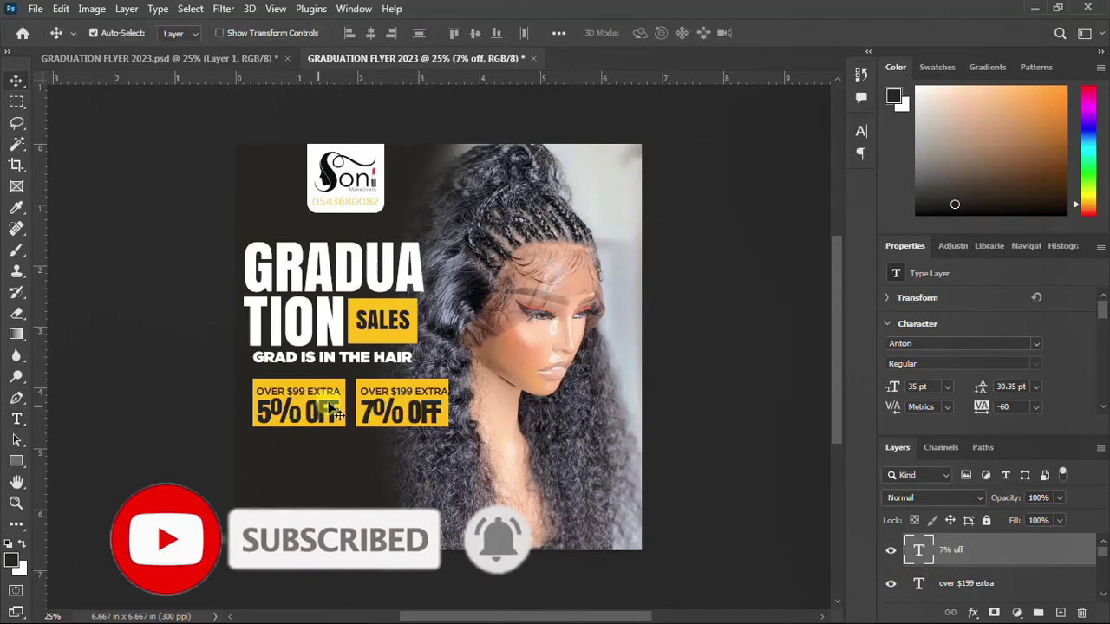
Select the first offer box's yellow rectangle and OVER $99 EXTRA text layers
scroll(967, 563, down, 4)
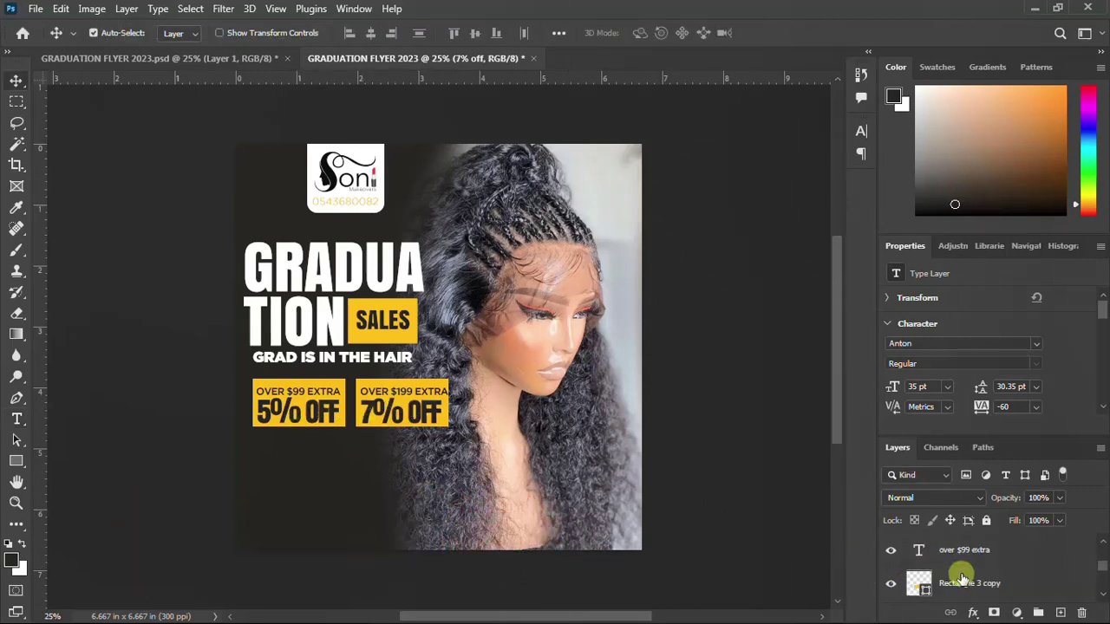
click(890, 584)
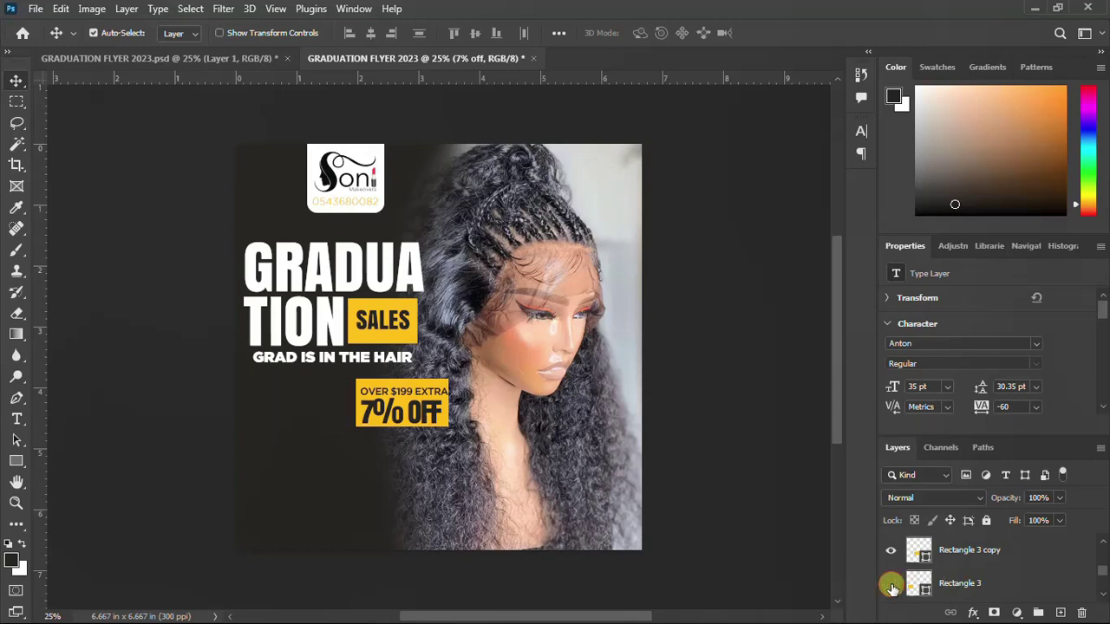
click(891, 584)
click(952, 586)
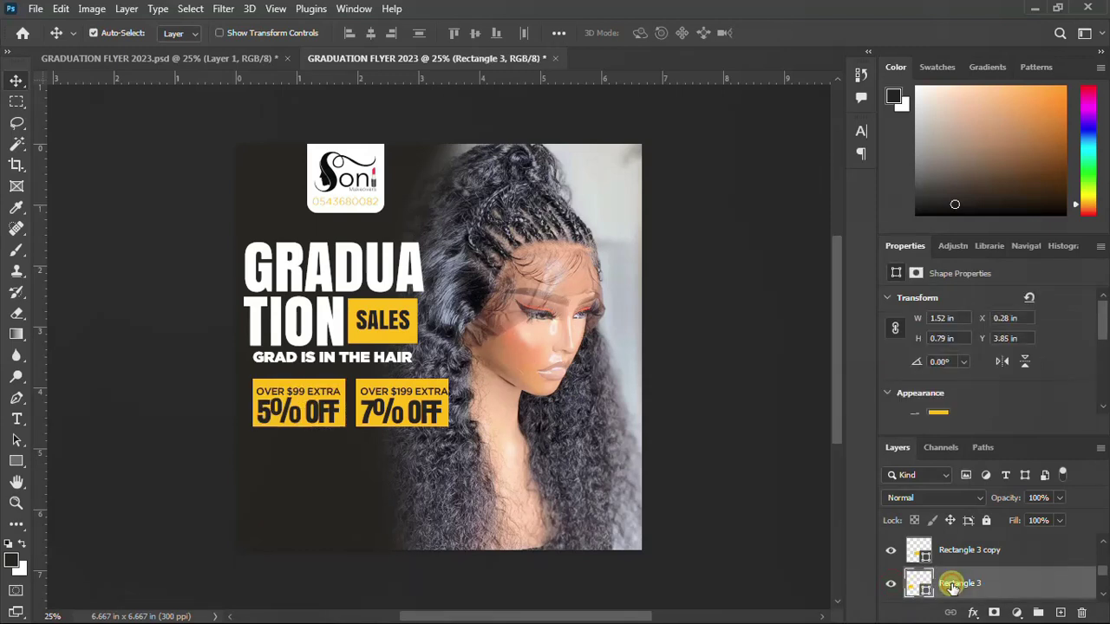
scroll(954, 581, up, 1)
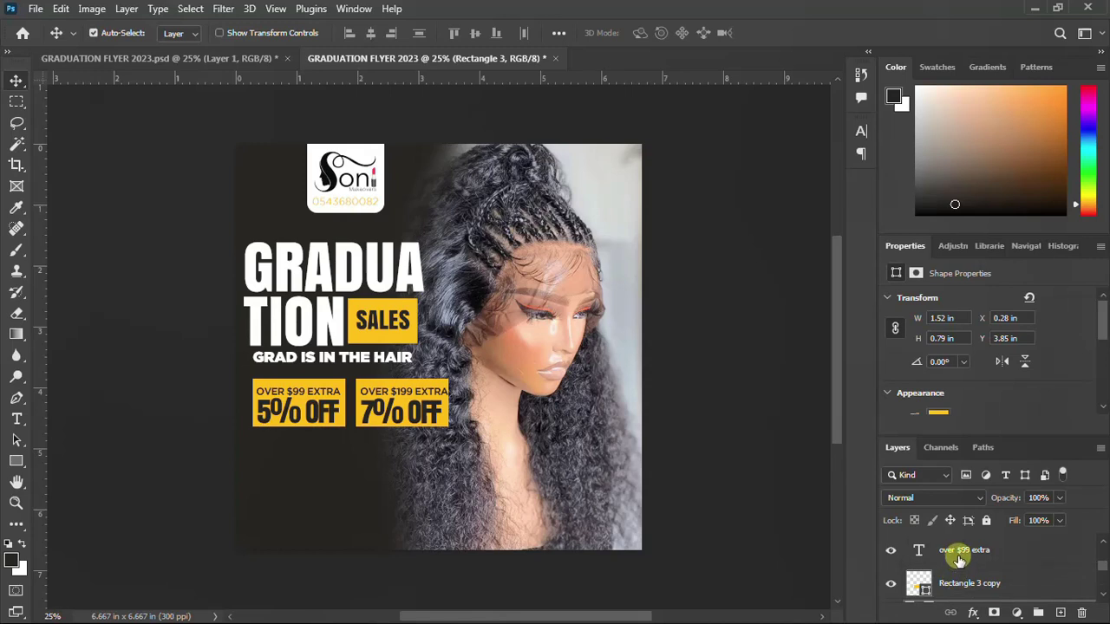
click(959, 560)
scroll(959, 560, up, 1)
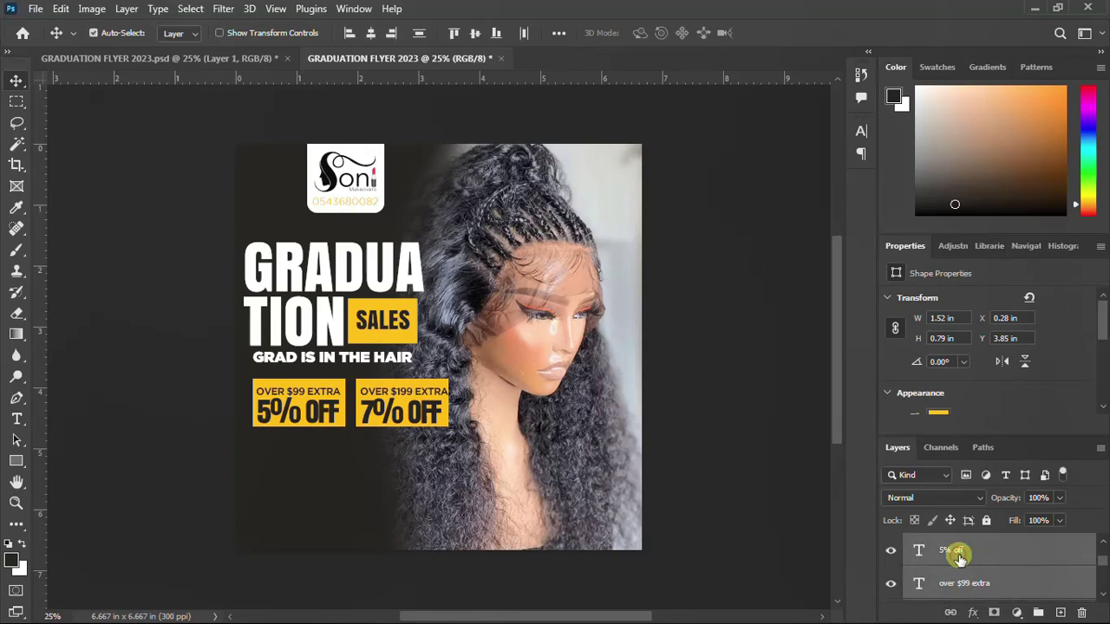
Duplicate the first offer box and move the copy down just beneath it
key(ctrl+j)
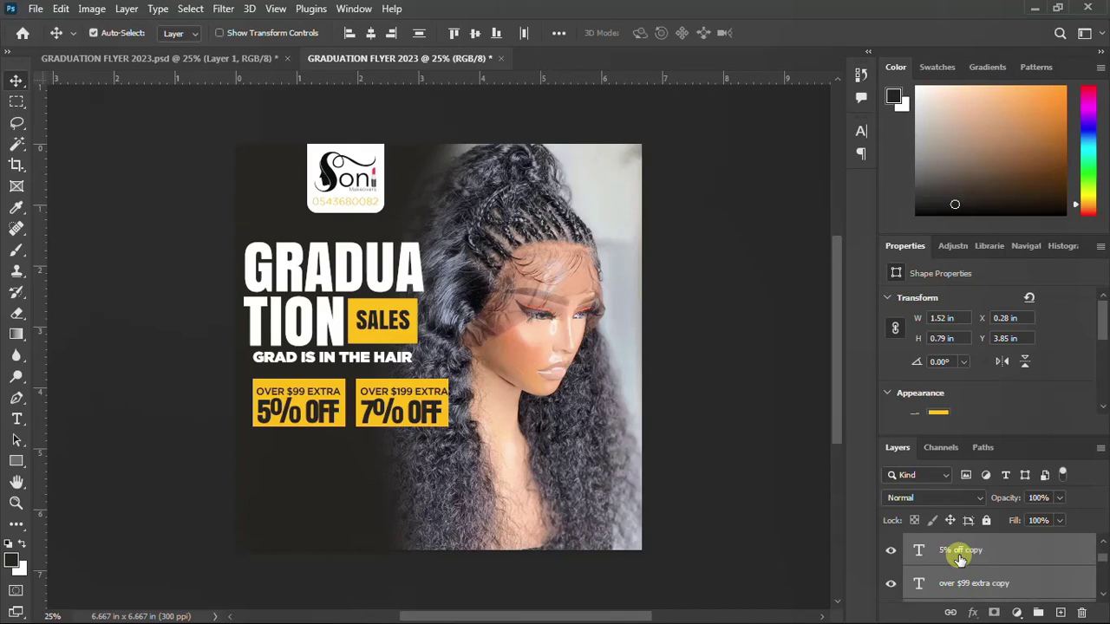
key(ctrl+t)
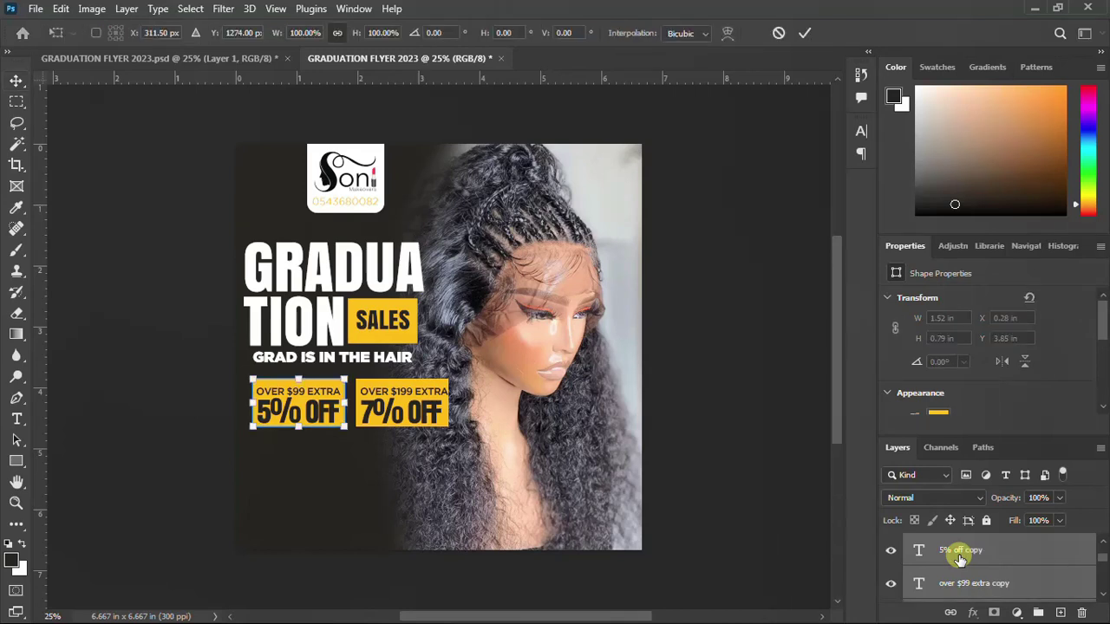
key(Down)
key(Down)
key(Down)
key(Down)
key(Down)
key(Down)
key(Down)
key(Down)
key(Down)
key(Down)
key(Down)
key(Down)
key(Down)
key(Down)
key(Down)
key(Down)
key(Down)
key(Down)
key(Down)
key(Down)
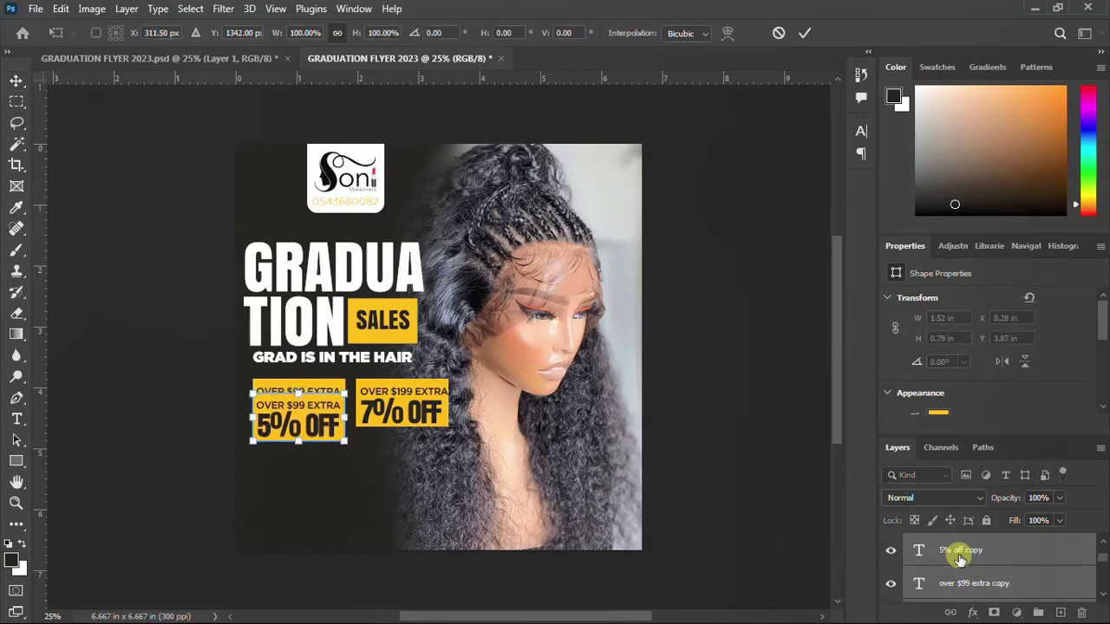
key(Down)
key(Down)
key(Down)
key(Down)
key(Down)
key(Down)
key(Down)
key(Down)
key(Down)
key(Down)
key(Down)
key(Down)
key(Down)
key(Down)
key(Down)
key(Down)
key(Down)
key(Down)
key(Down)
key(Down)
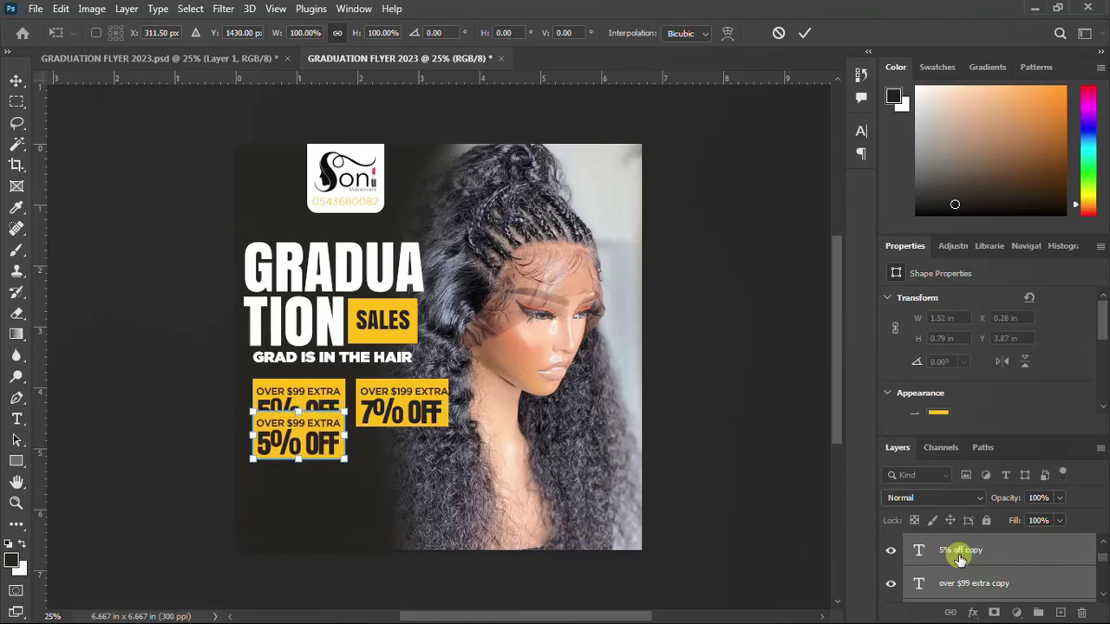
key(Down)
key(Down)
key(Down)
key(Down)
key(Down)
key(Down)
key(Down)
key(Down)
key(Down)
key(Down)
key(Down)
key(Down)
key(Down)
key(Down)
key(Down)
key(Down)
key(Down)
key(Down)
key(Down)
key(Down)
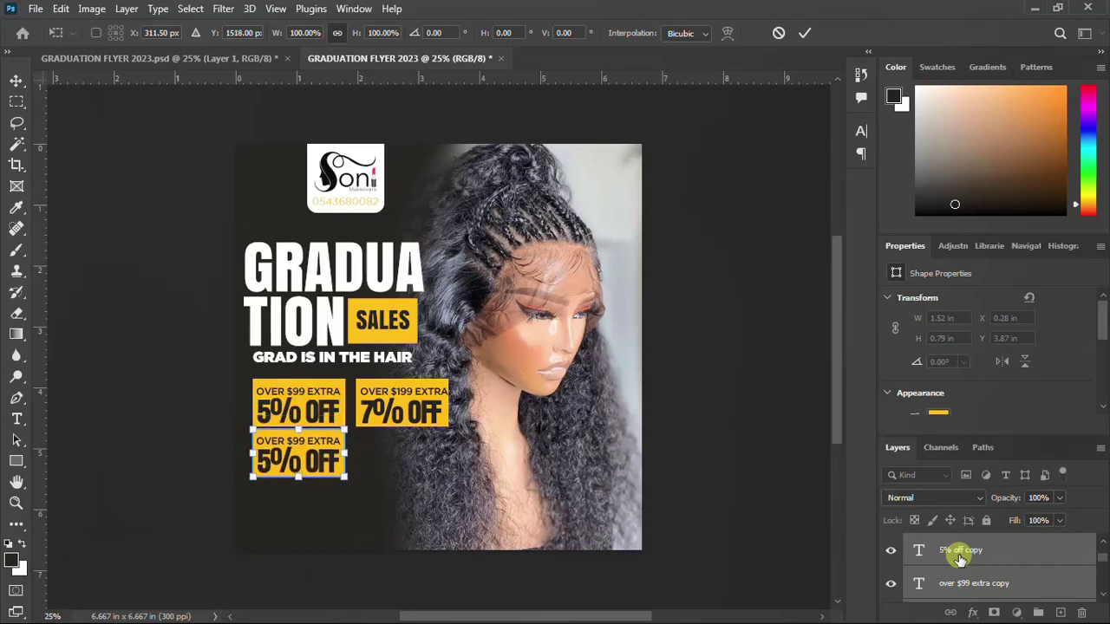
key(Down)
key(Down)
key(Down)
key(Down)
key(Down)
key(Down)
key(Down)
key(Down)
key(Down)
key(Down)
key(Down)
key(Down)
key(Down)
key(Down)
key(Down)
key(Down)
key(Down)
key(Down)
key(Down)
key(Down)
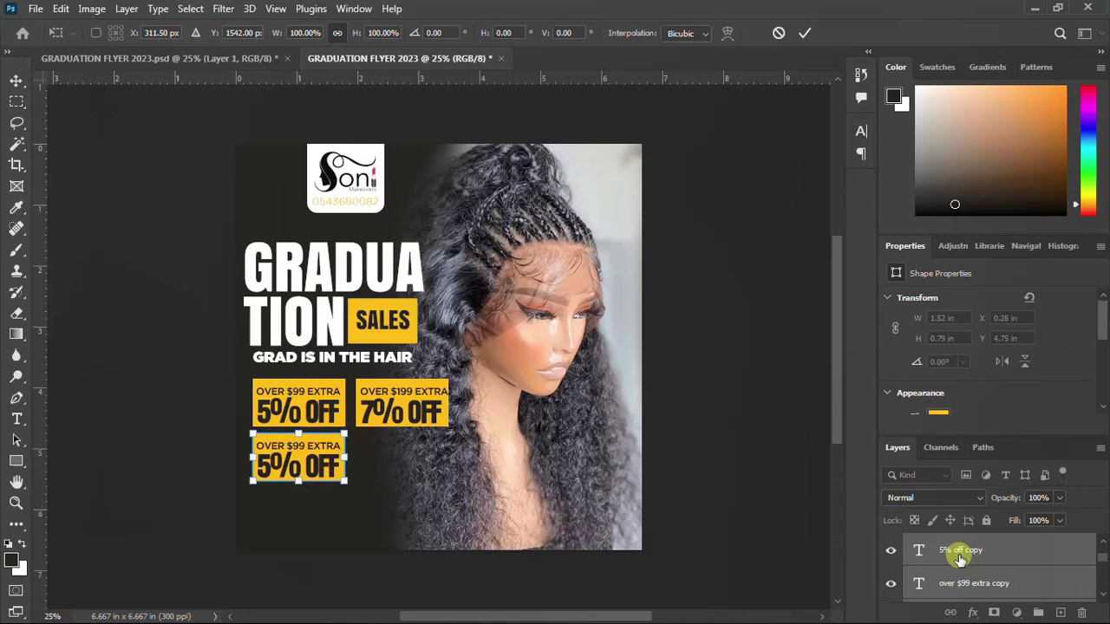
key(Return)
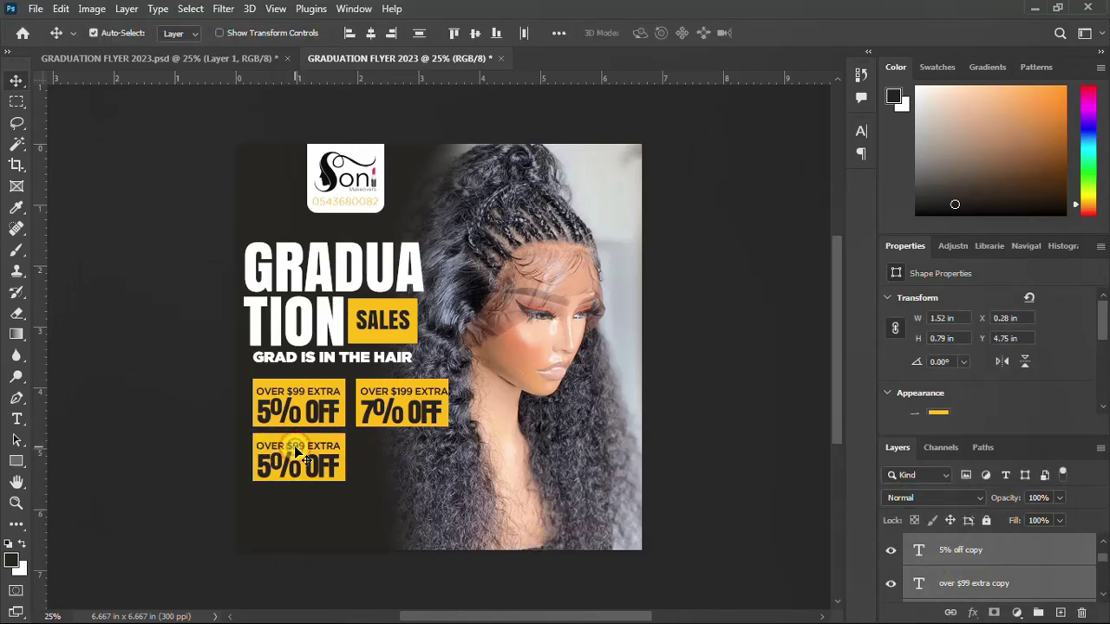
Change the third box's price line from $99 to $299
click(972, 555)
click(293, 456)
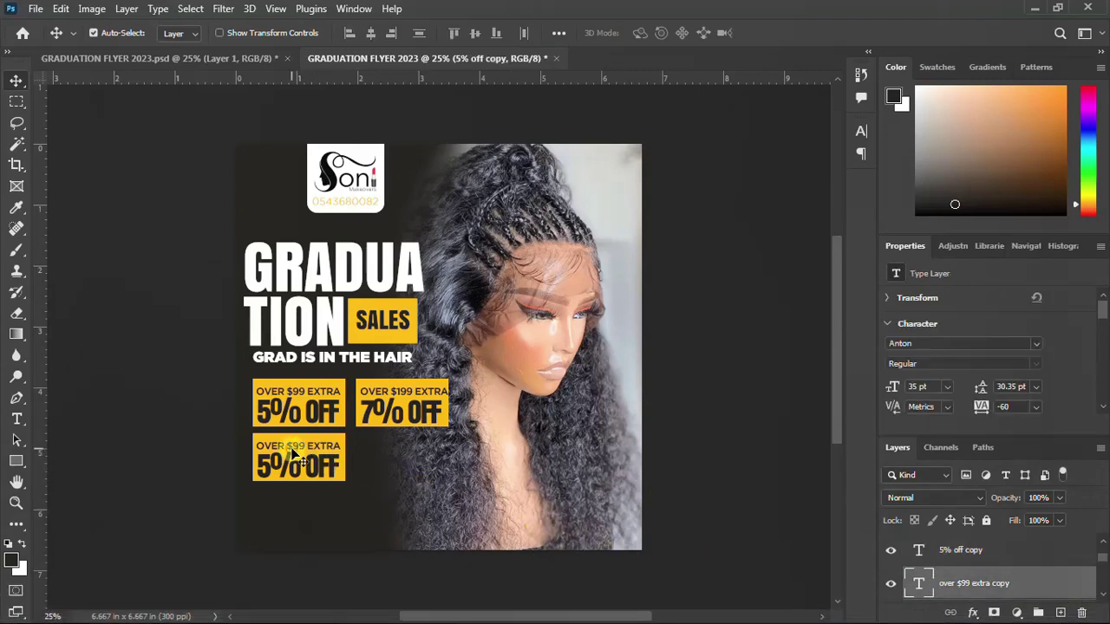
double_click(295, 445)
click(297, 445)
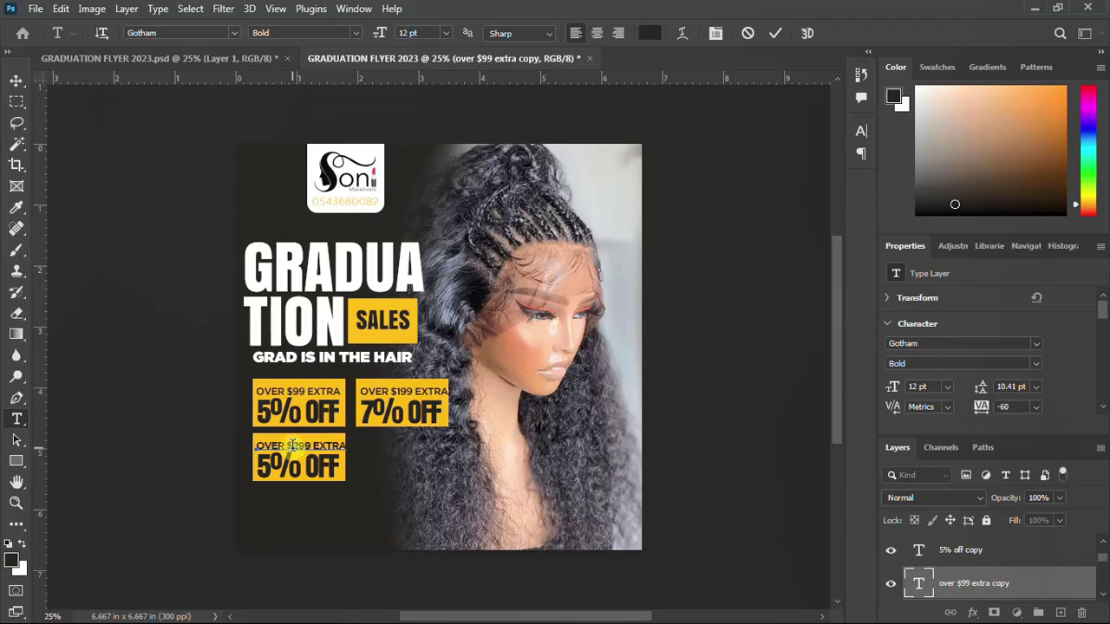
text(2)
key(Escape)
key(v)
Change the third box's discount to 10% OFF and nudge it slightly left
click(276, 467)
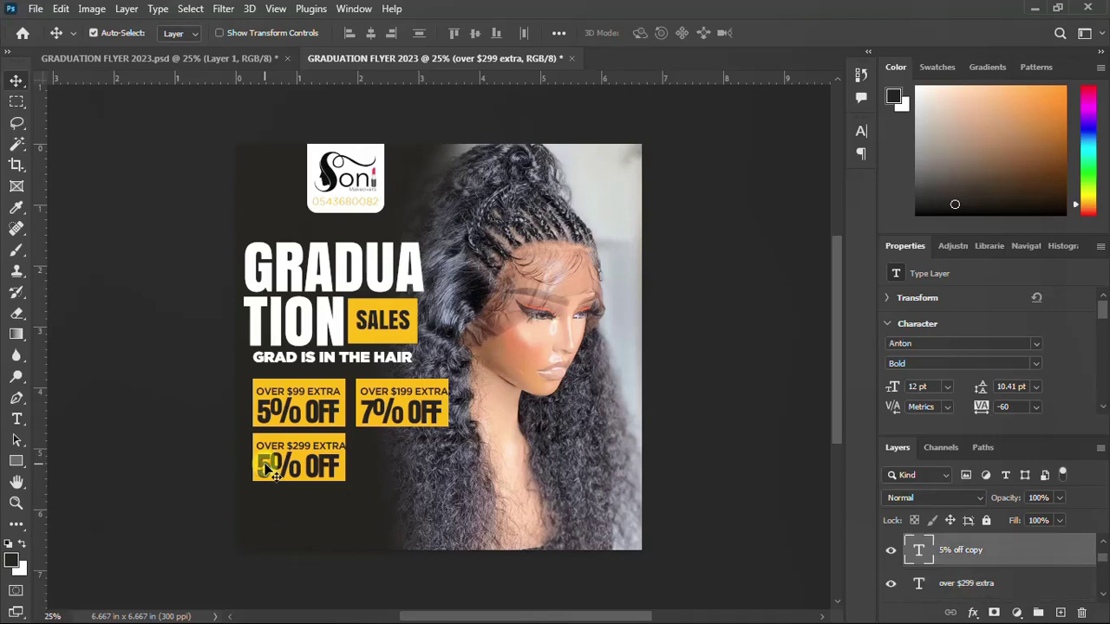
double_click(276, 467)
click(272, 467)
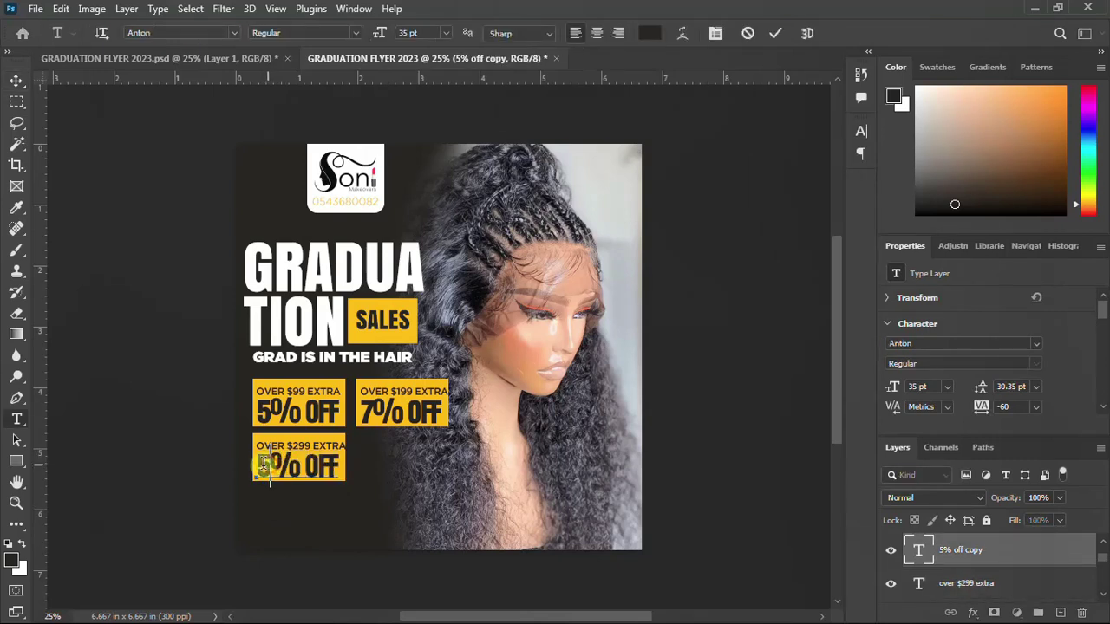
drag(272, 466, 260, 467)
text(10)
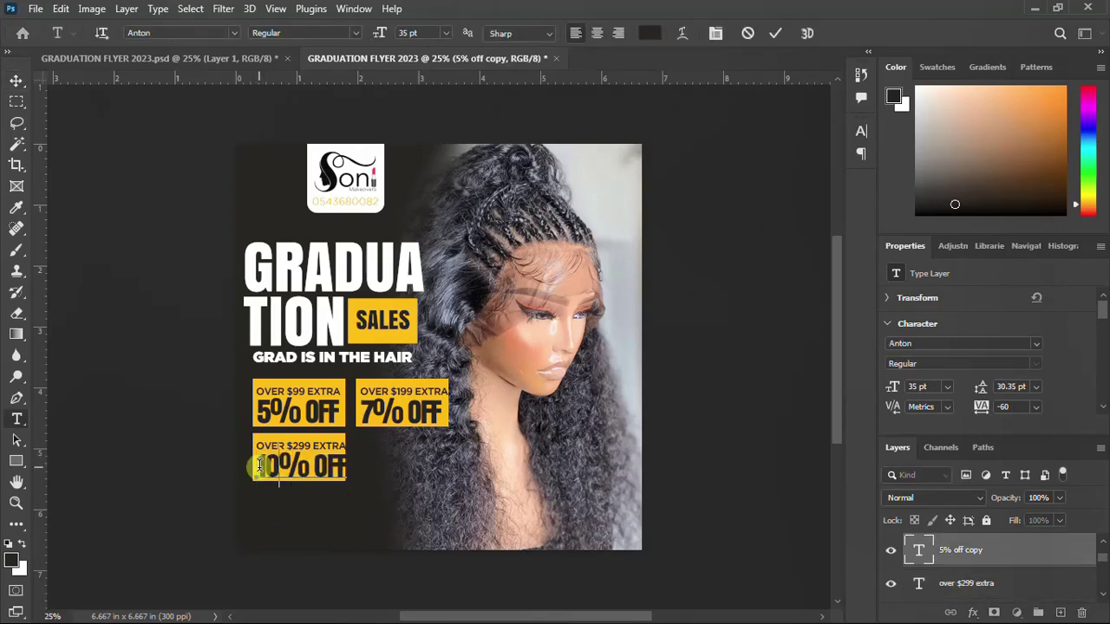
key(Escape)
key(v)
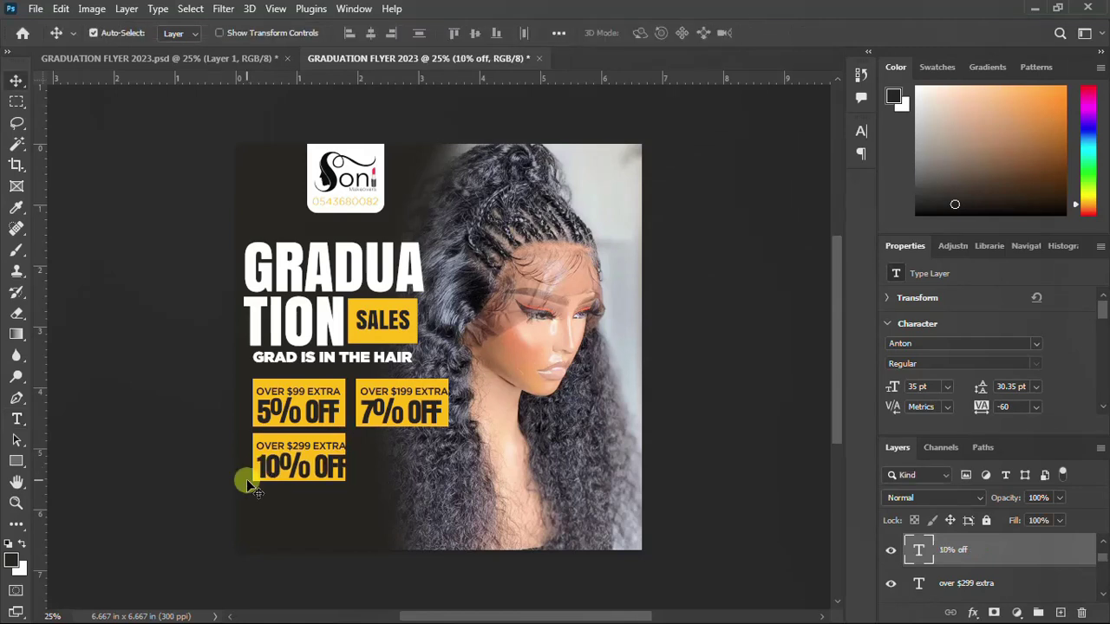
key(Left)
key(Left)
key(Left)
key(Left)
key(Left)
key(Left)
key(Left)
key(Left)
key(Left)
key(Left)
key(Left)
key(Left)
key(Left)
key(Left)
key(Left)
key(Left)
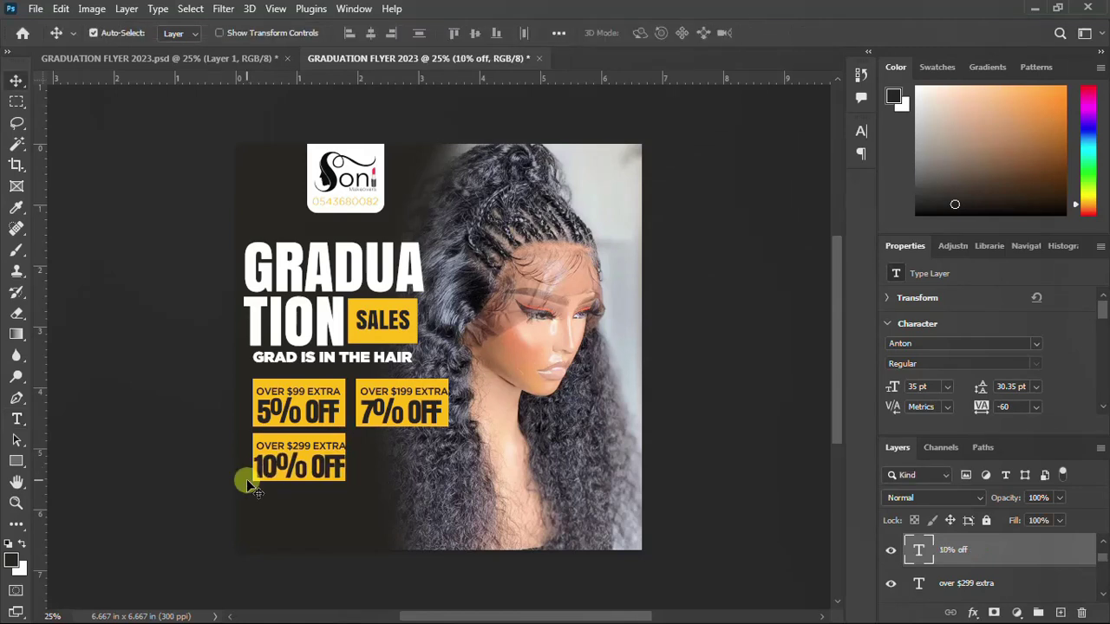
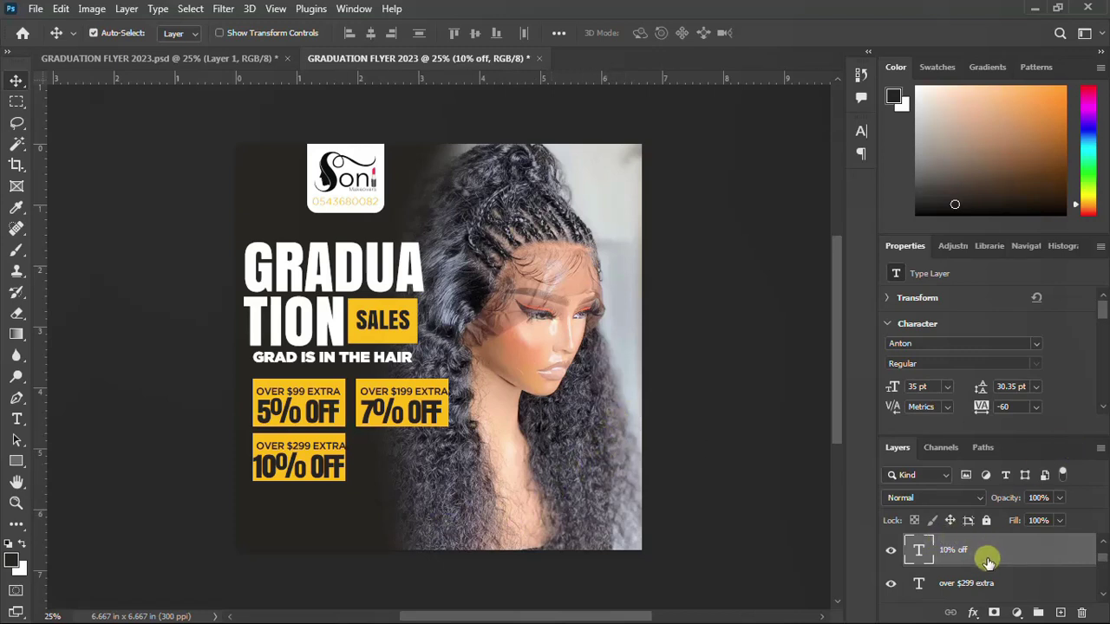
Group Rectangle 3 with the 7% off and over $199 extra text layers into Group 4
scroll(984, 559, down, 2)
scroll(980, 566, down, 2)
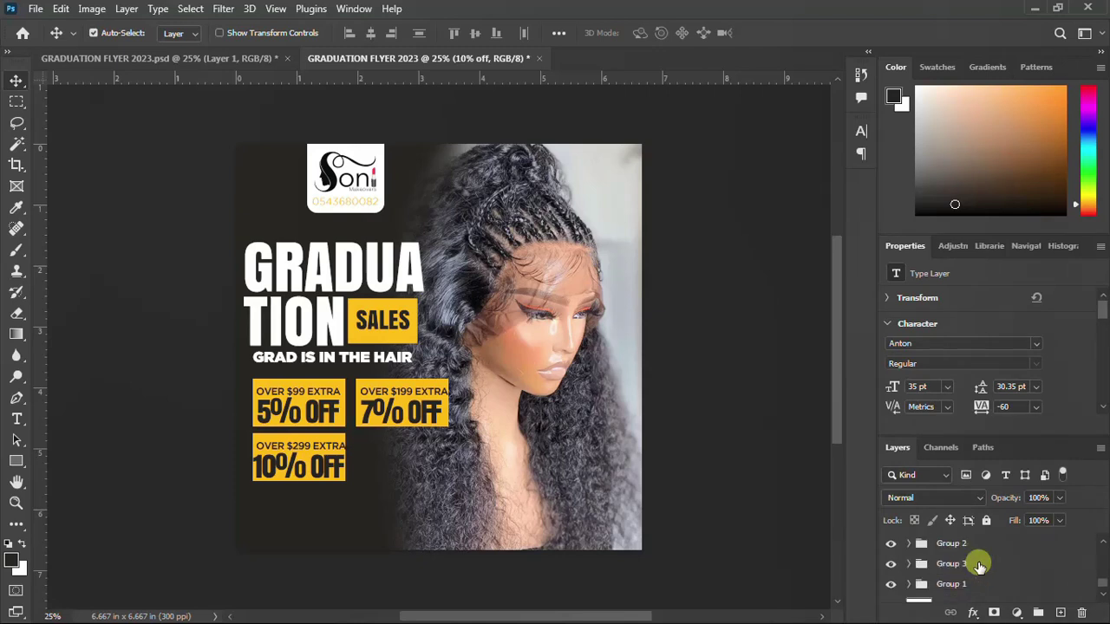
scroll(976, 566, up, 1)
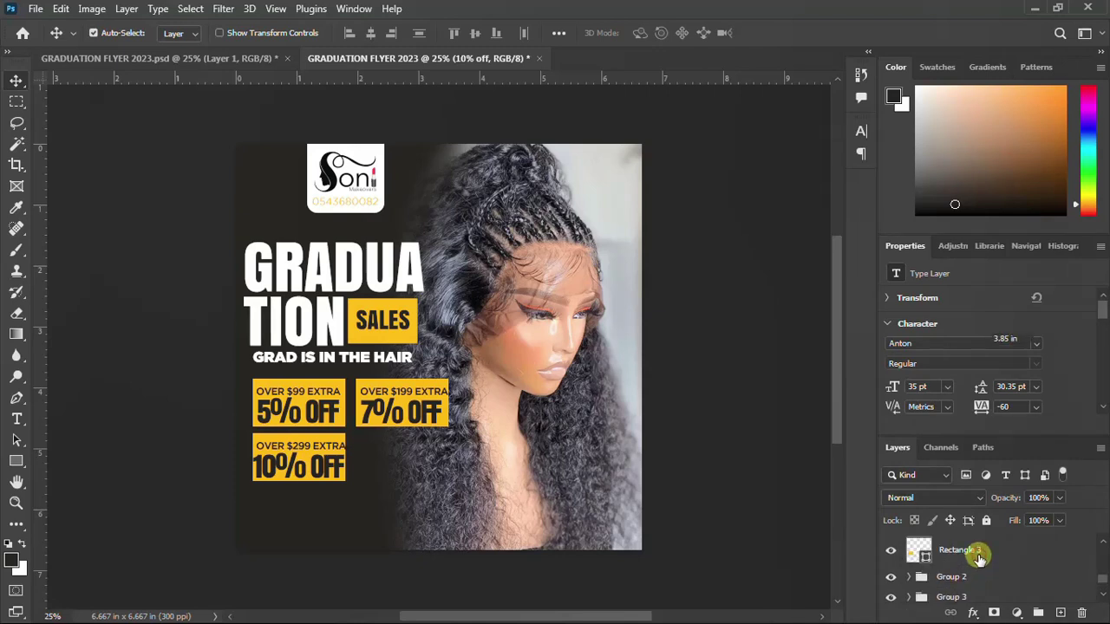
click(978, 555)
scroll(978, 560, up, 4)
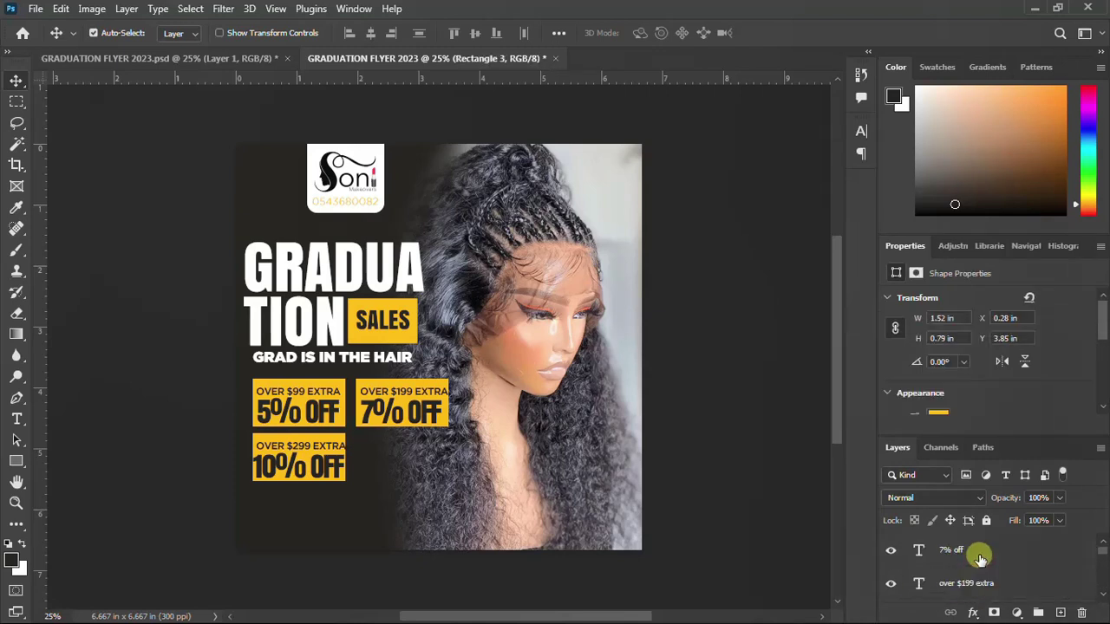
shift+click(979, 556)
key(ctrl+g)
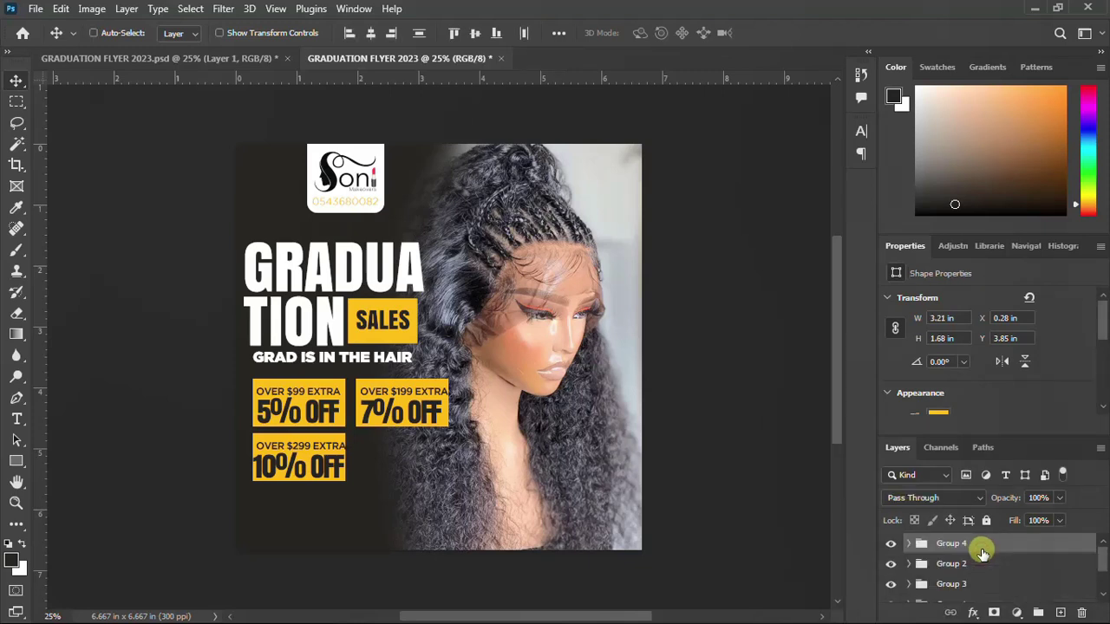
click(16, 463)
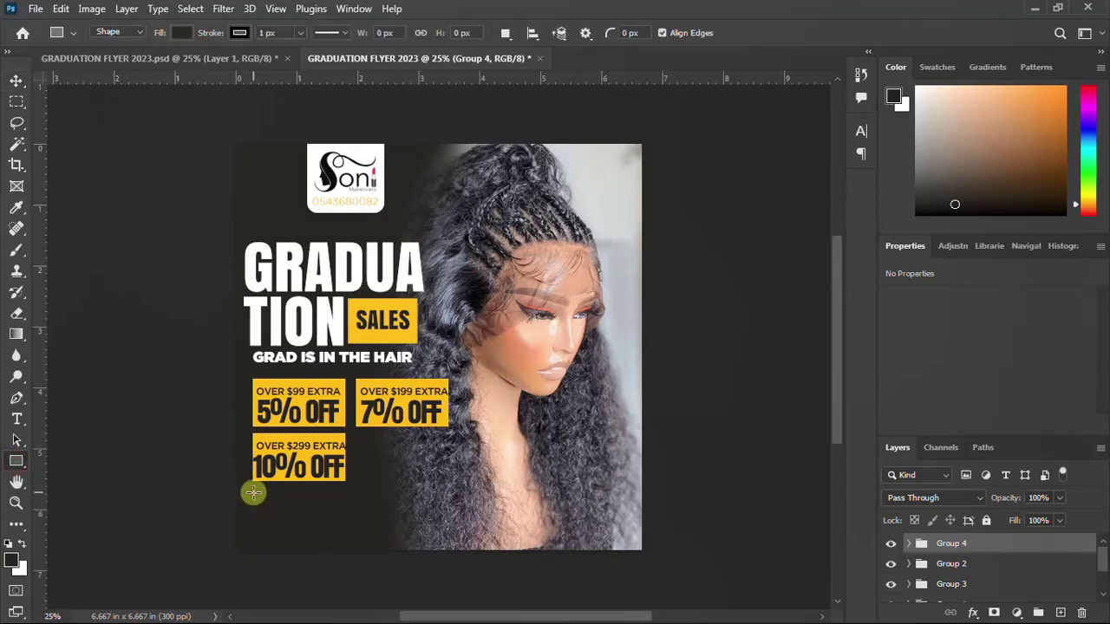
Draw a yellow-filled bar below the 10% off box and duplicate it twice to the right
drag(254, 493, 343, 519)
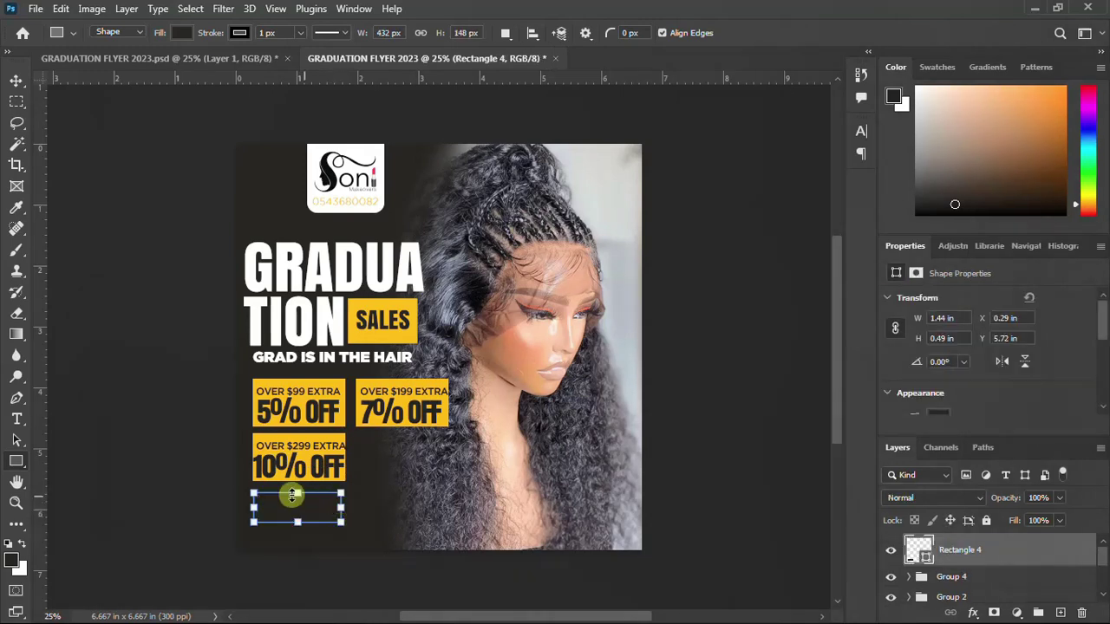
scroll(934, 380, down, 2)
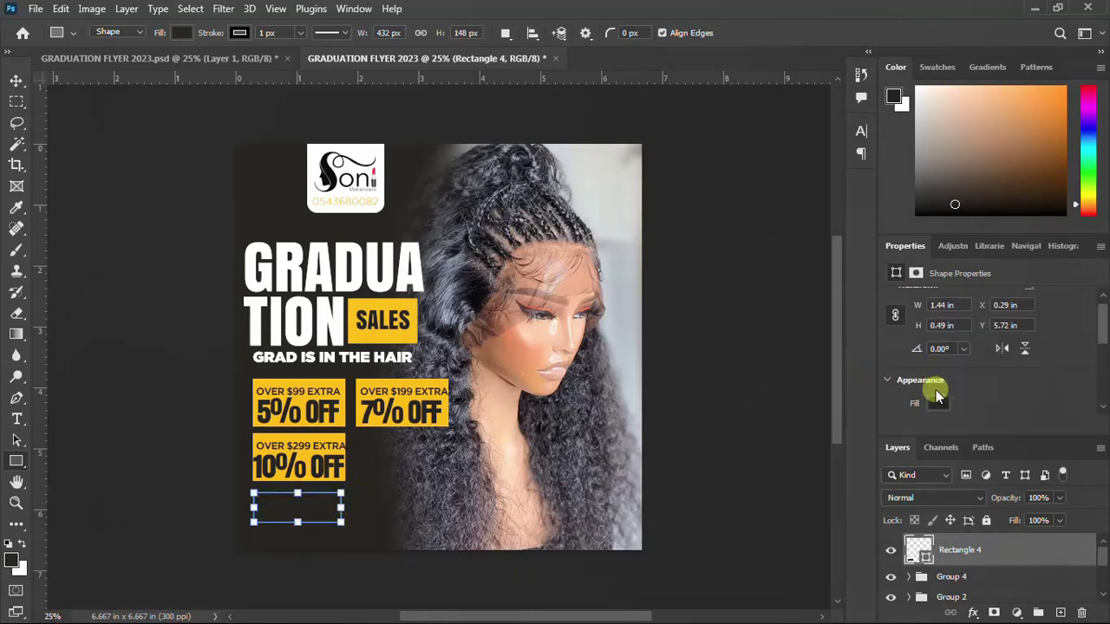
click(934, 391)
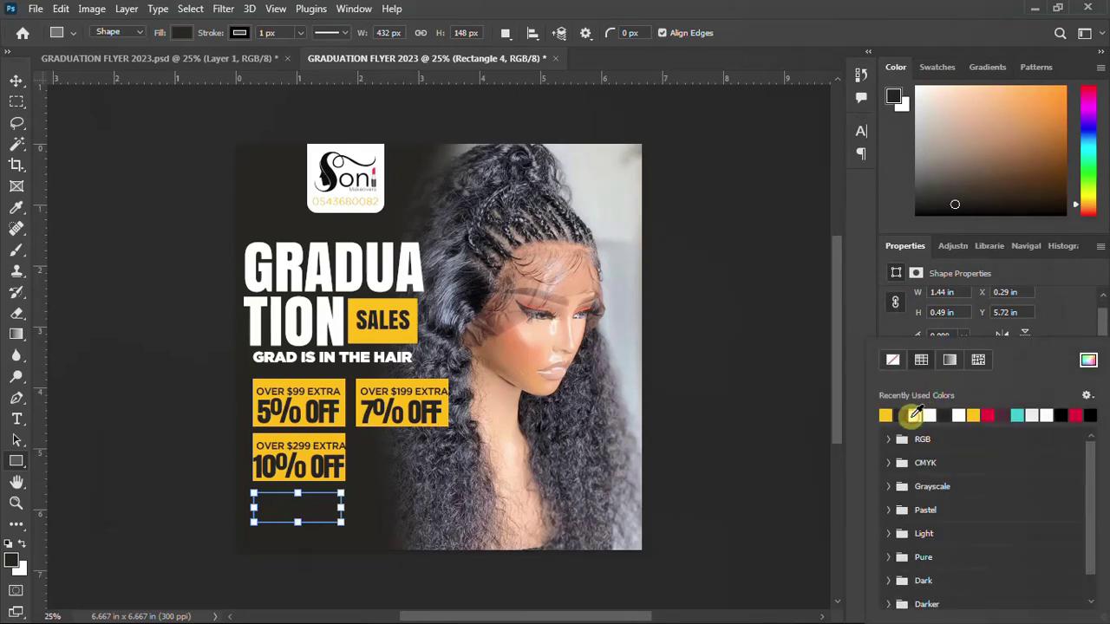
click(915, 416)
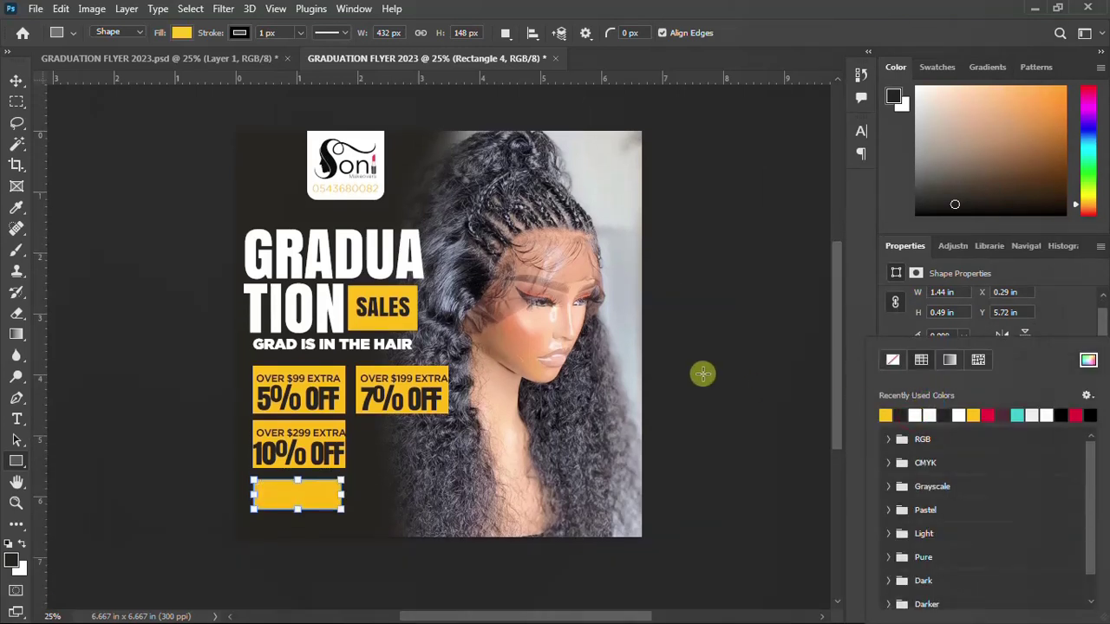
click(15, 80)
click(16, 80)
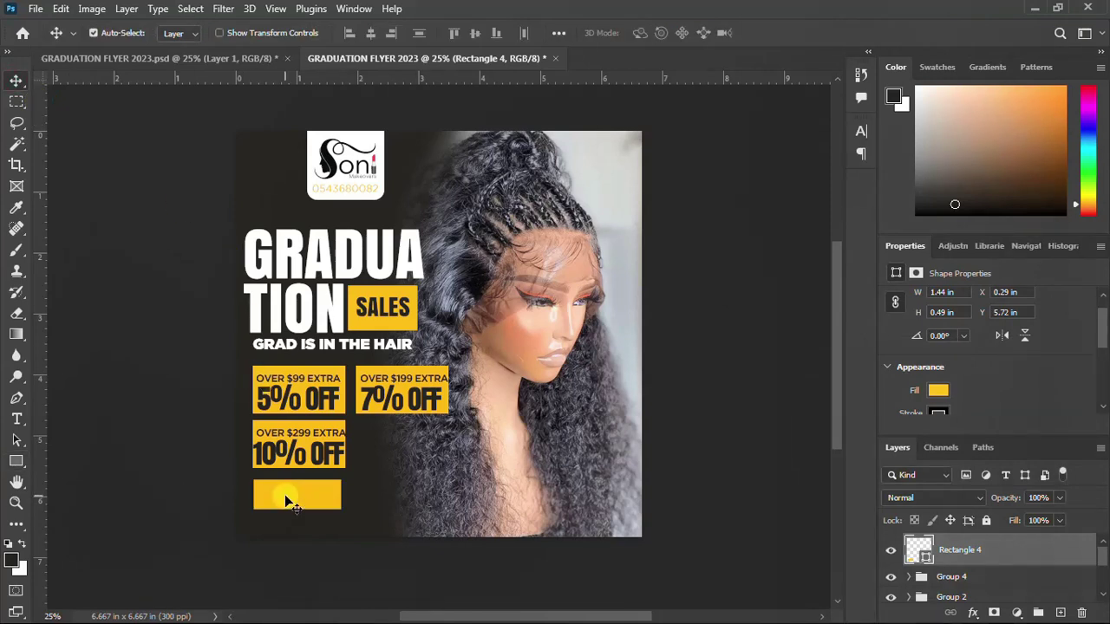
drag(288, 495, 458, 498)
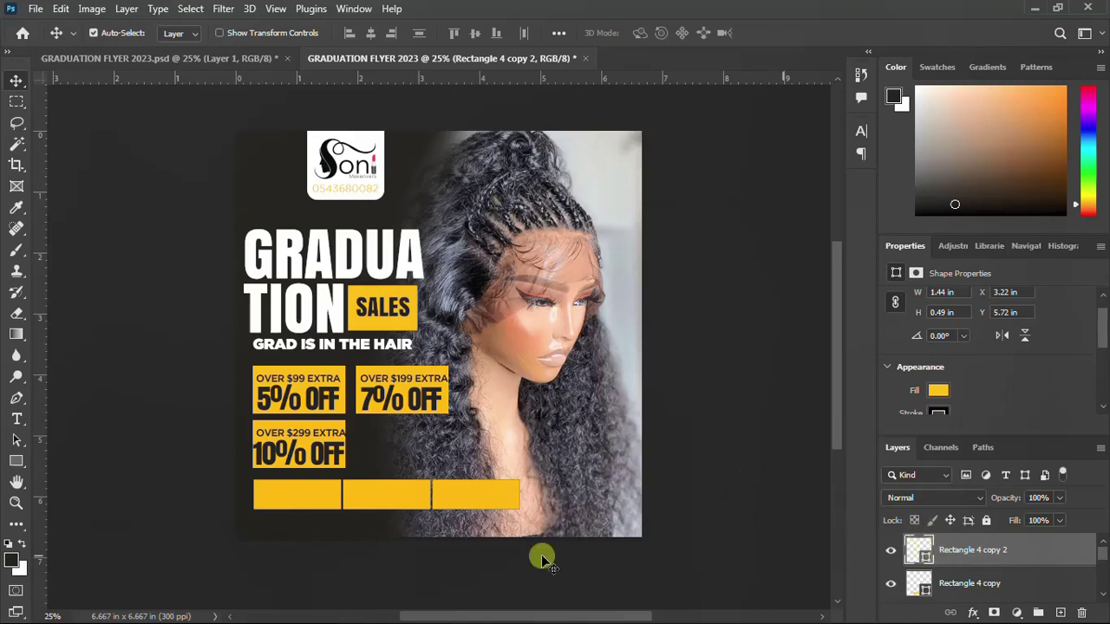
Narrow the left, middle and right yellow bars by dragging in their right edges
ctrl+click(322, 499)
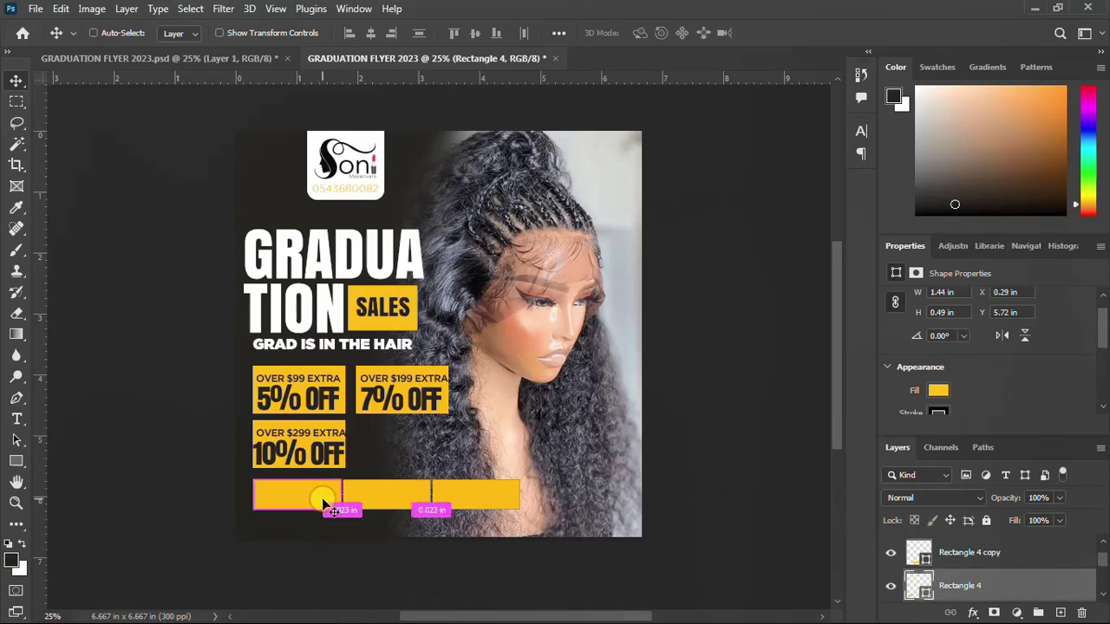
key(ctrl+t)
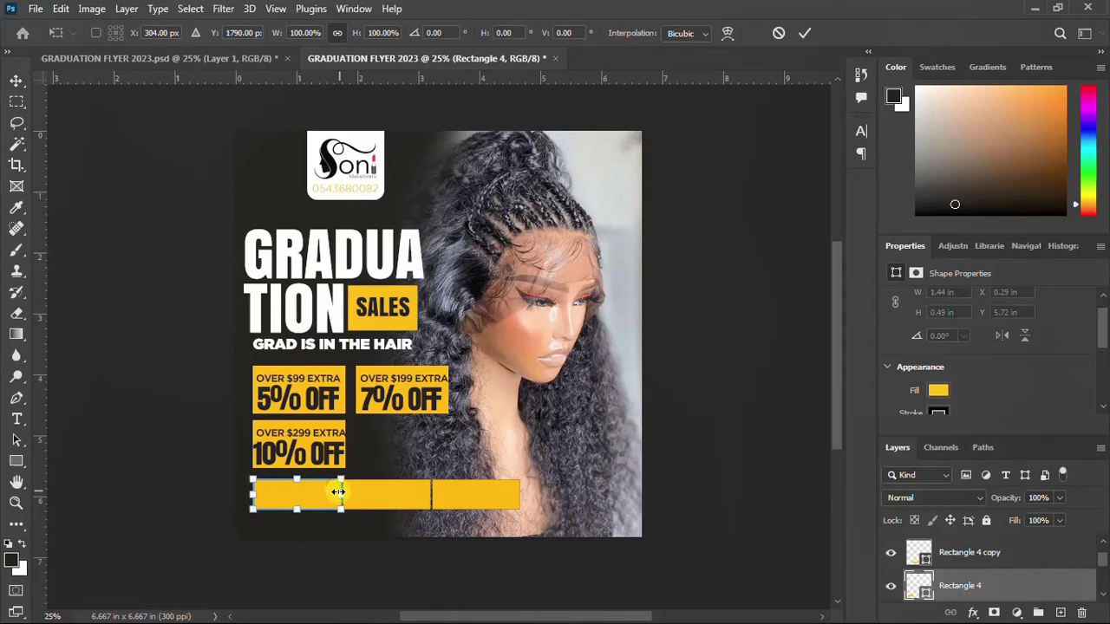
drag(338, 492, 331, 495)
key(Return)
ctrl+click(368, 499)
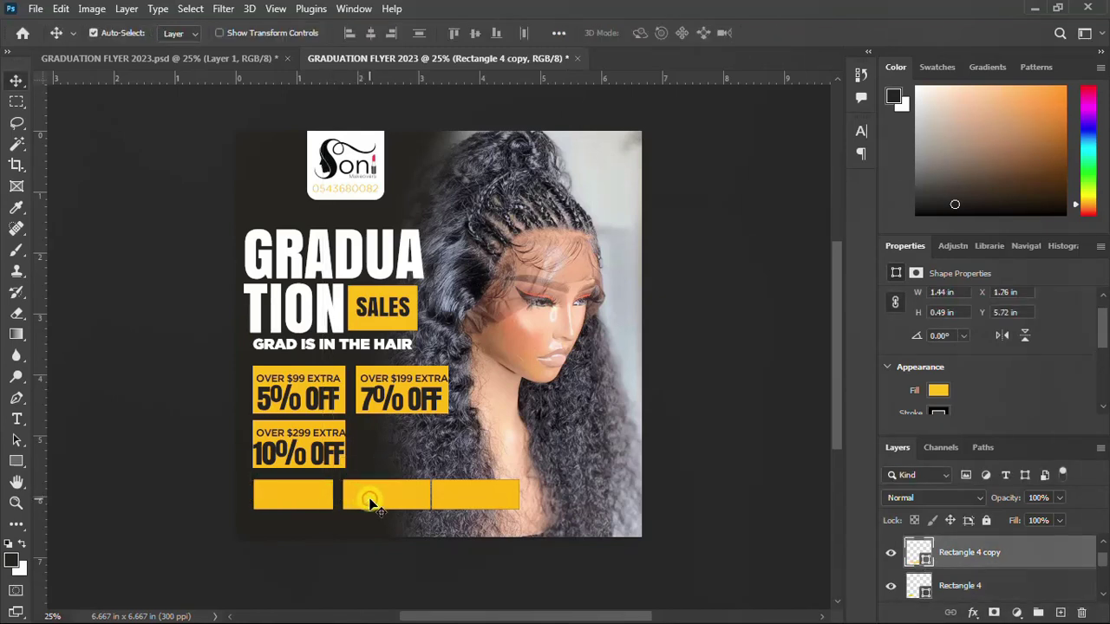
key(ctrl+t)
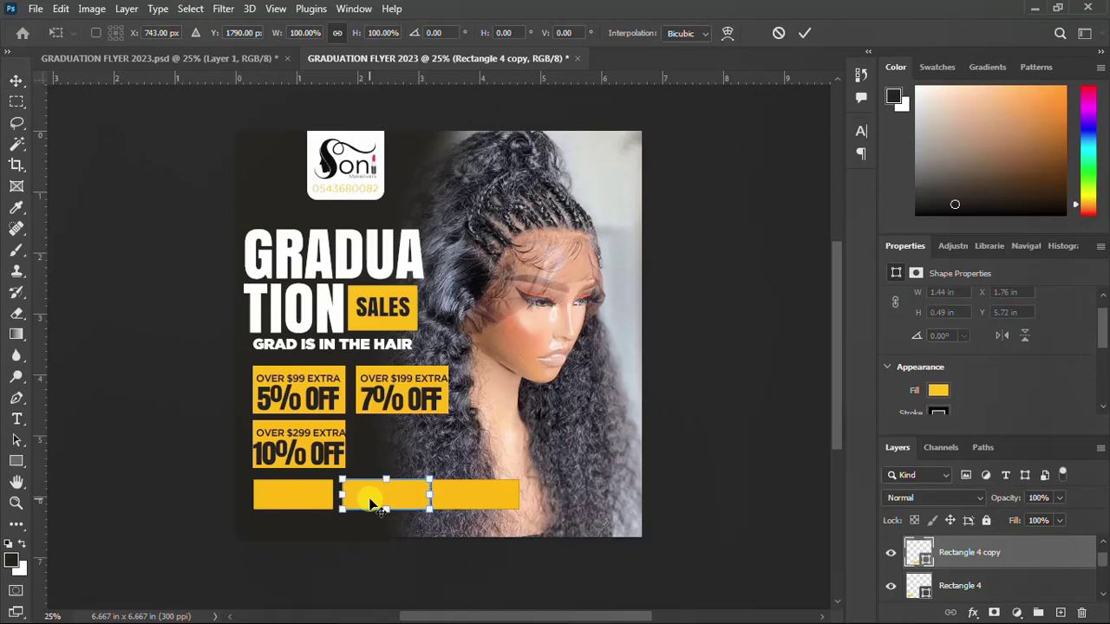
drag(431, 495, 413, 497)
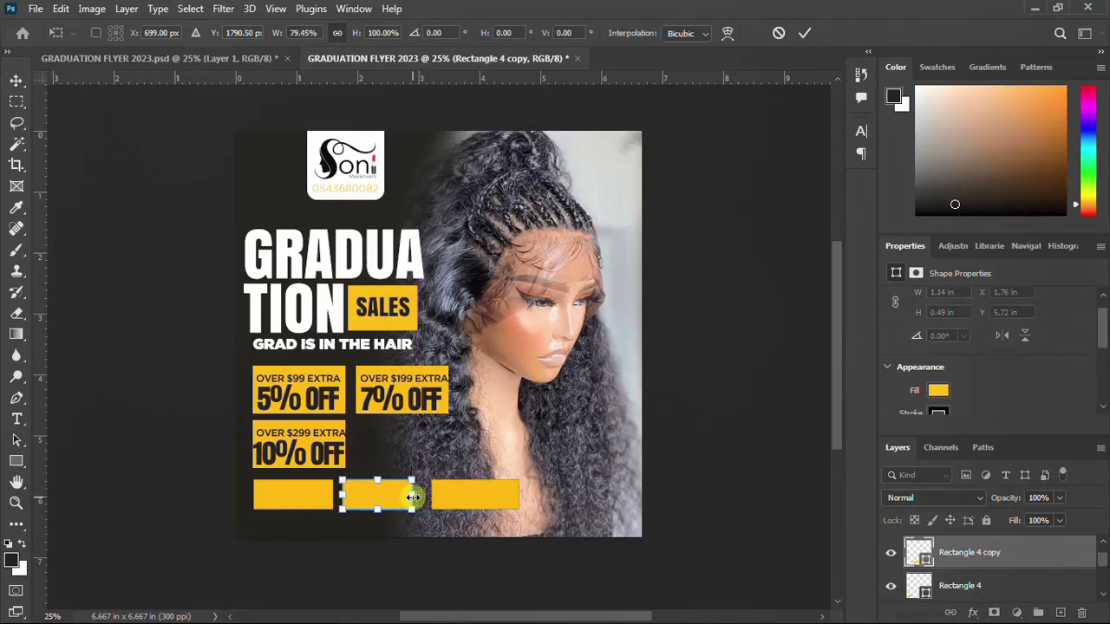
key(Return)
click(472, 500)
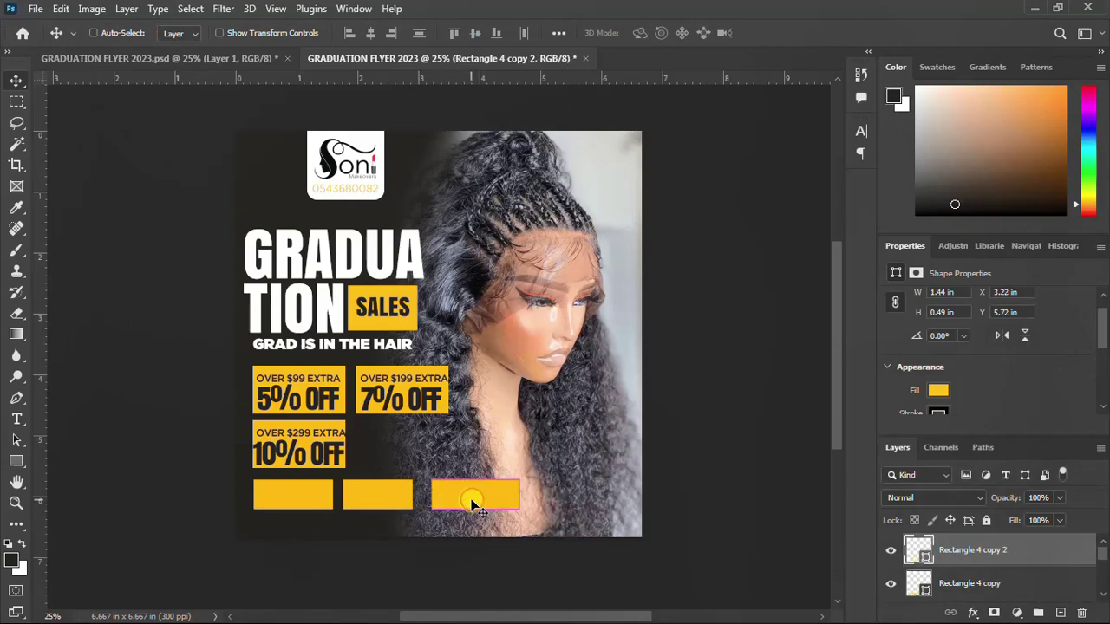
key(ctrl+t)
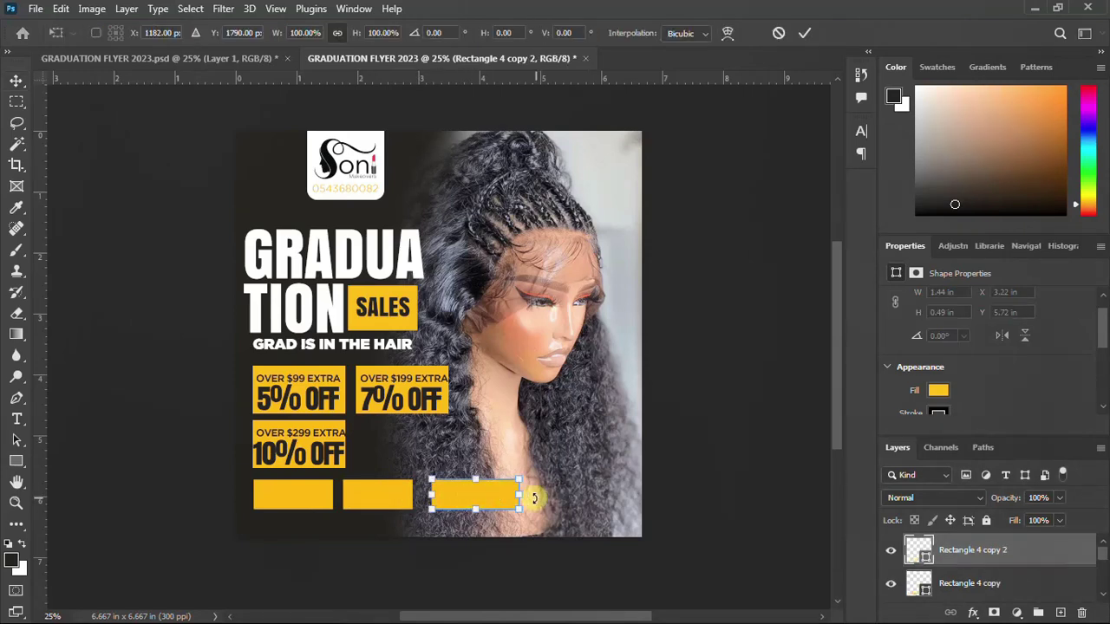
drag(517, 495, 500, 503)
key(Return)
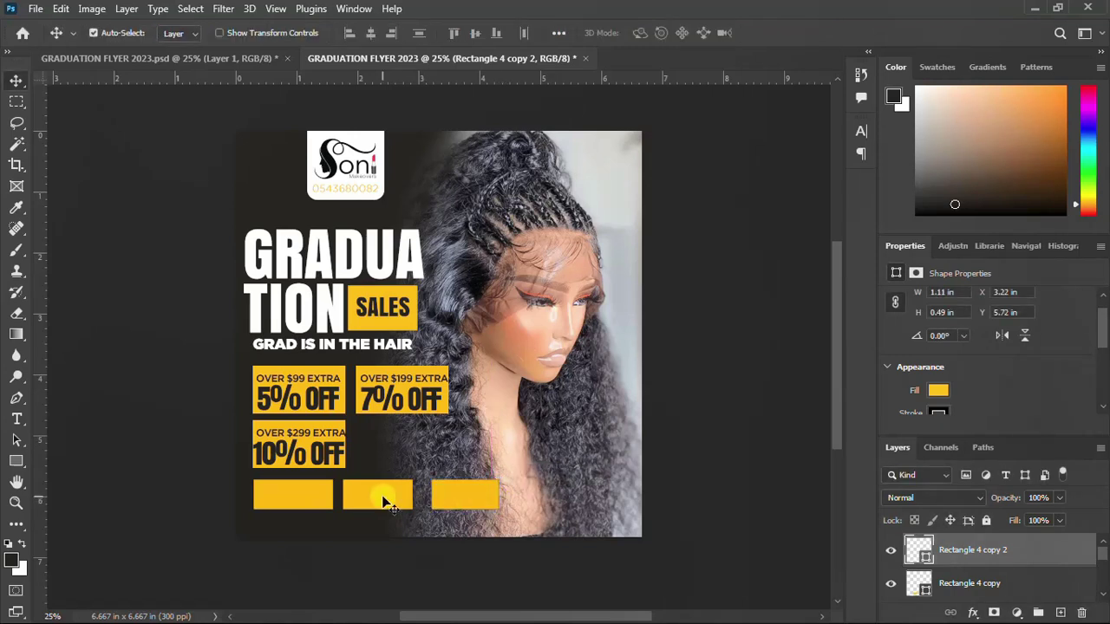
Nudge the third yellow bar left so even gaps separate the bars
click(382, 500)
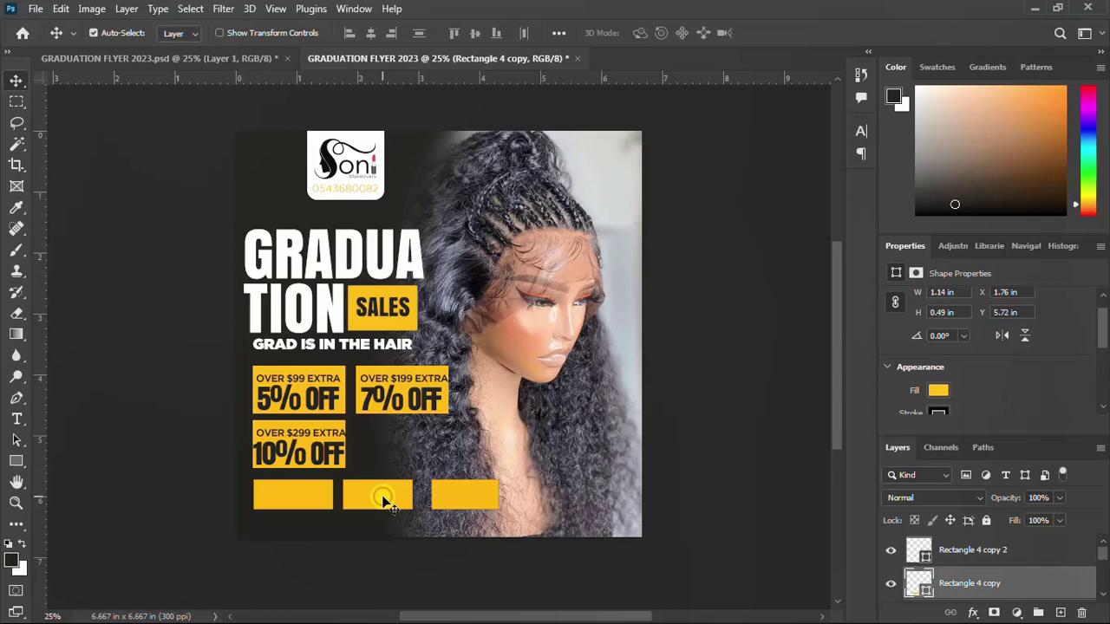
click(461, 495)
key(shift+Left)
key(shift+Left)
key(shift+Left)
key(shift+Left)
key(shift+Left)
key(shift+Left)
key(shift+Left)
key(shift+Left)
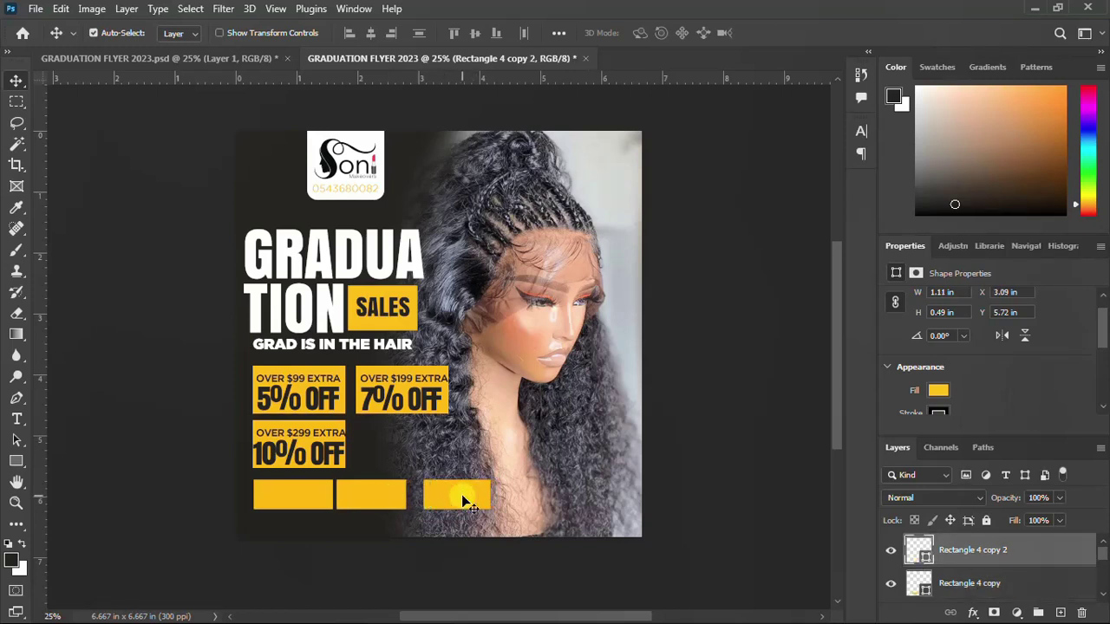
key(shift+Left)
Set the stroke of all three yellow bars to No Color
click(938, 412)
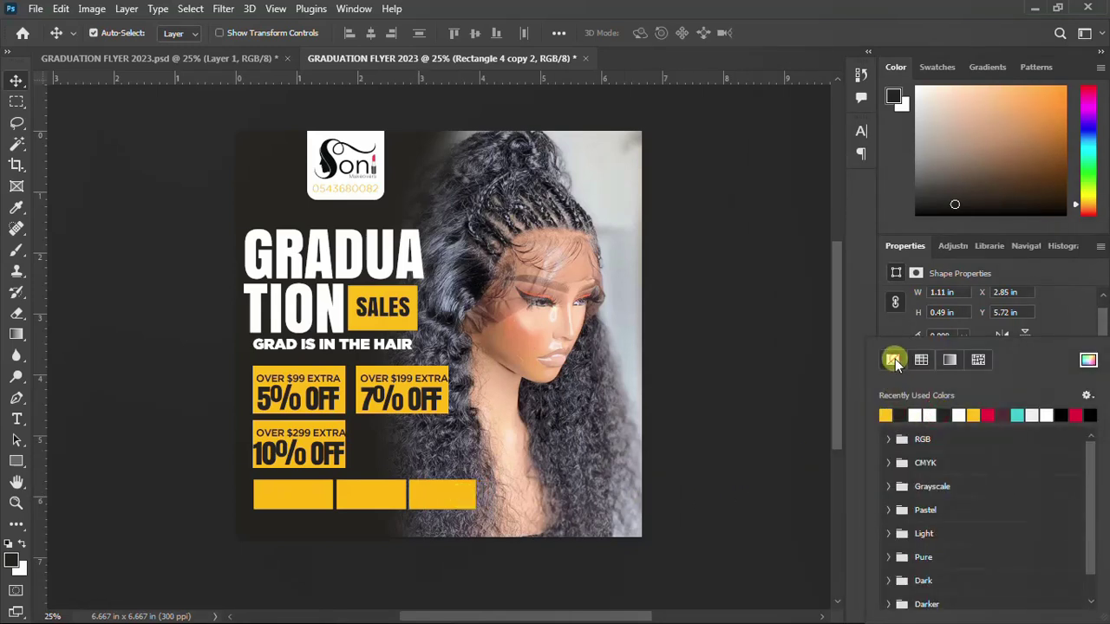
click(894, 362)
click(379, 498)
click(936, 413)
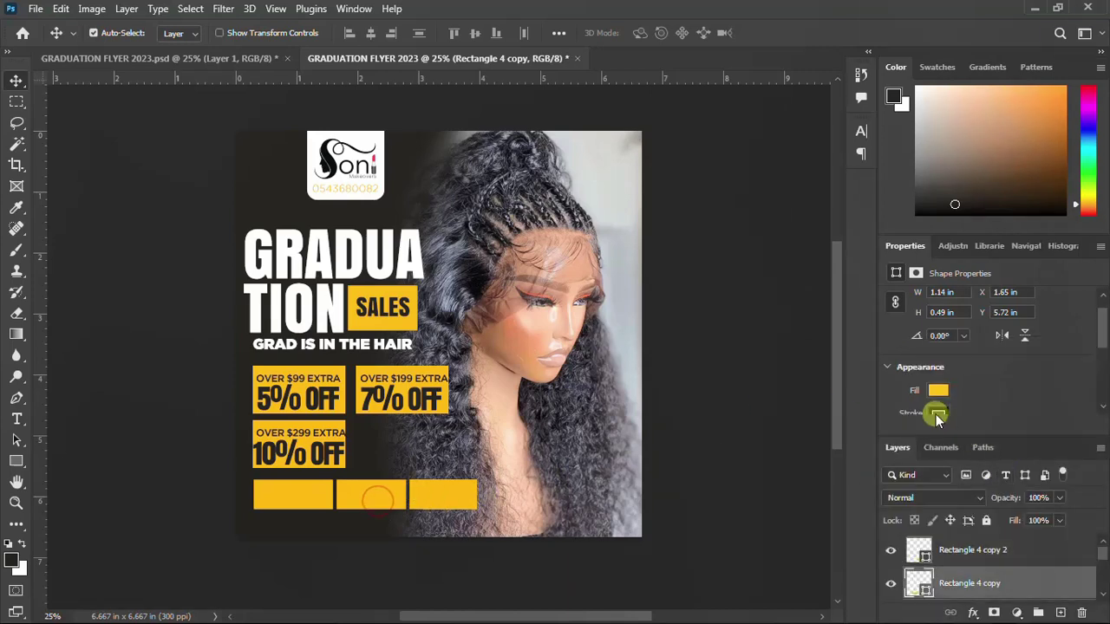
click(892, 363)
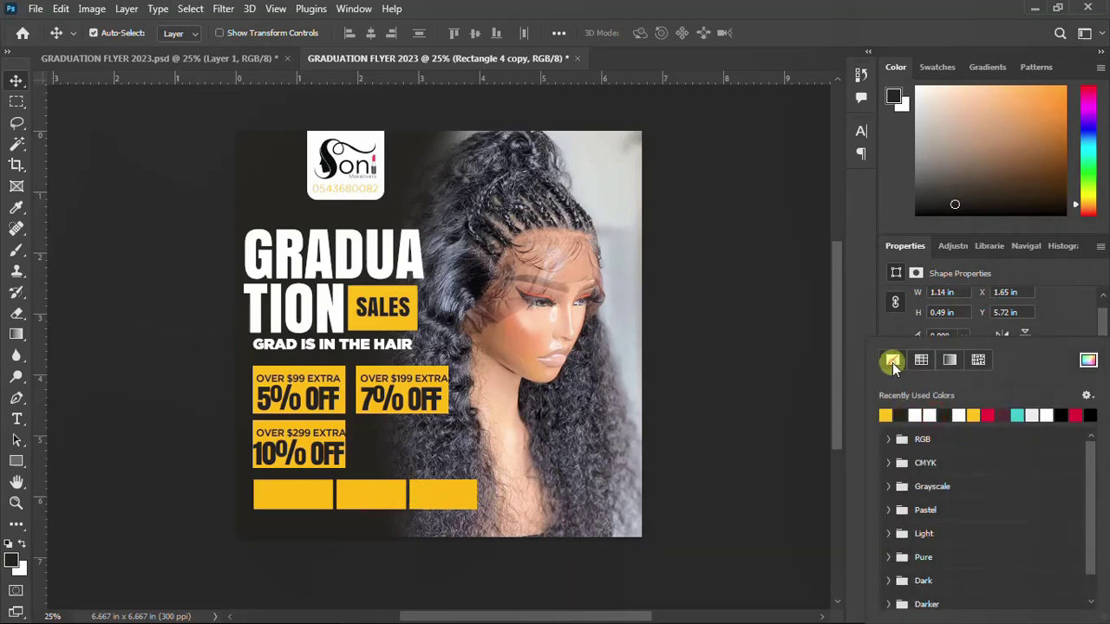
click(287, 501)
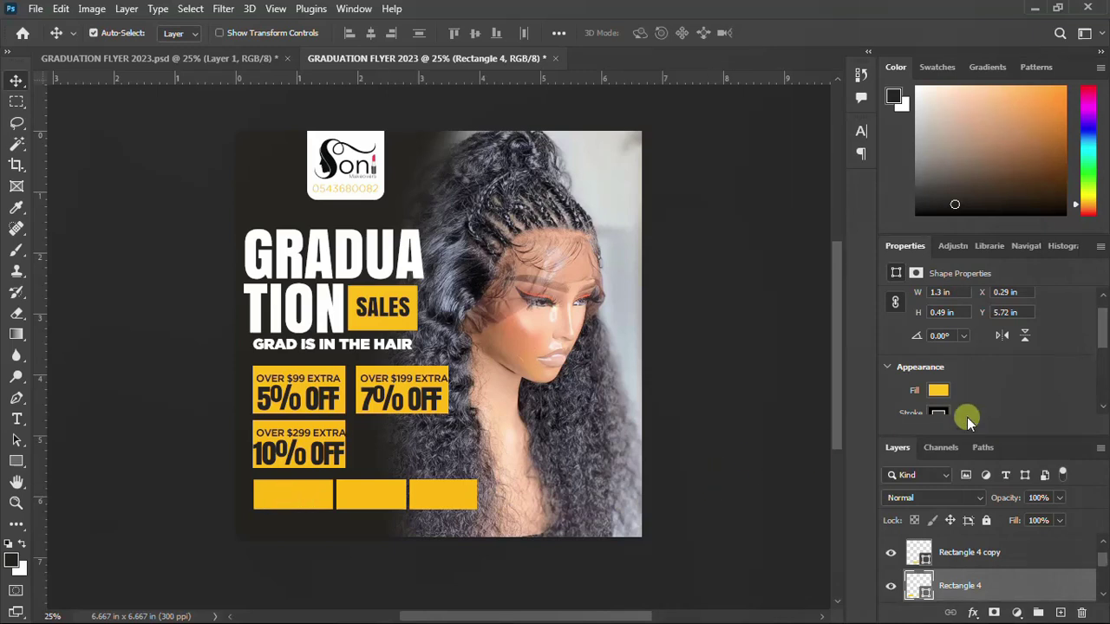
click(939, 413)
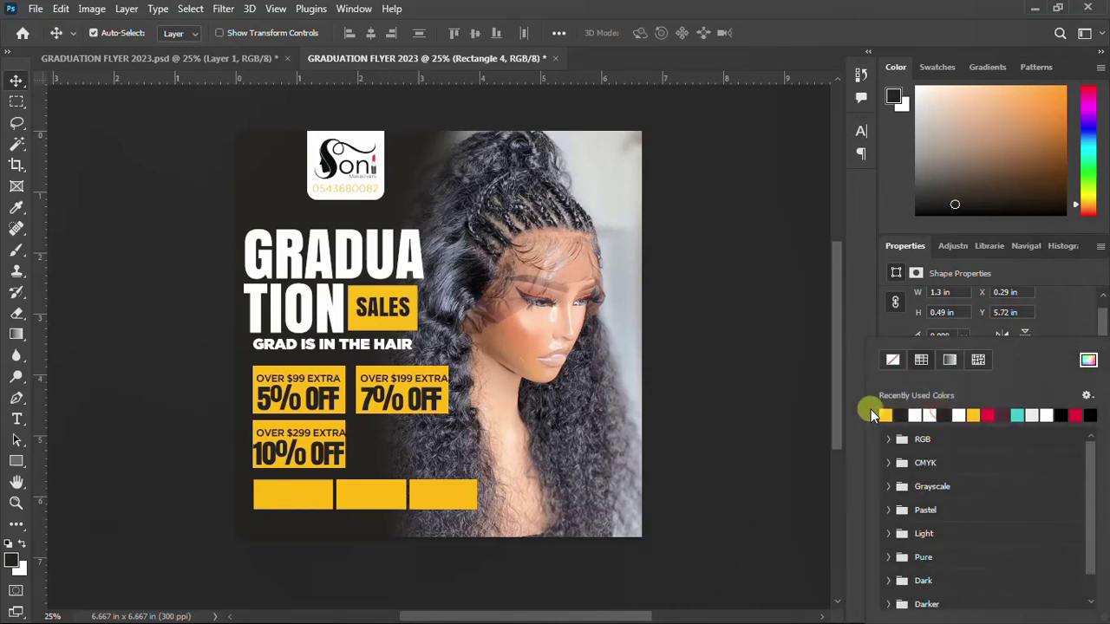
click(892, 362)
click(17, 81)
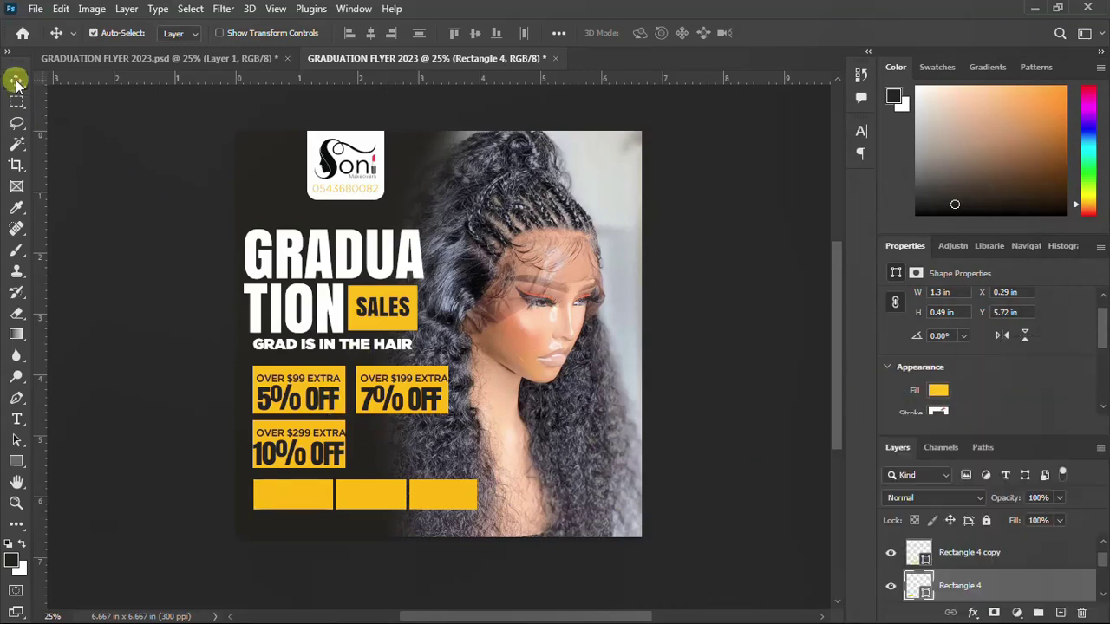
Bring in the pngwing.com (39) manicure photo above Rectangle 4 and clip it to that box
mouse_move(581, 614)
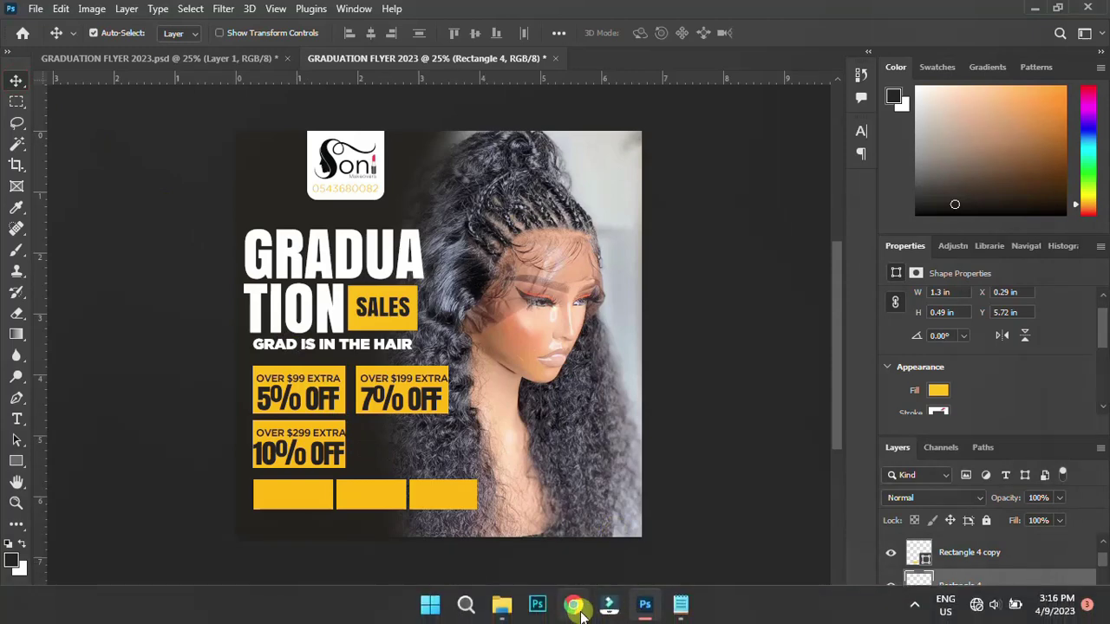
mouse_move(502, 604)
click(520, 485)
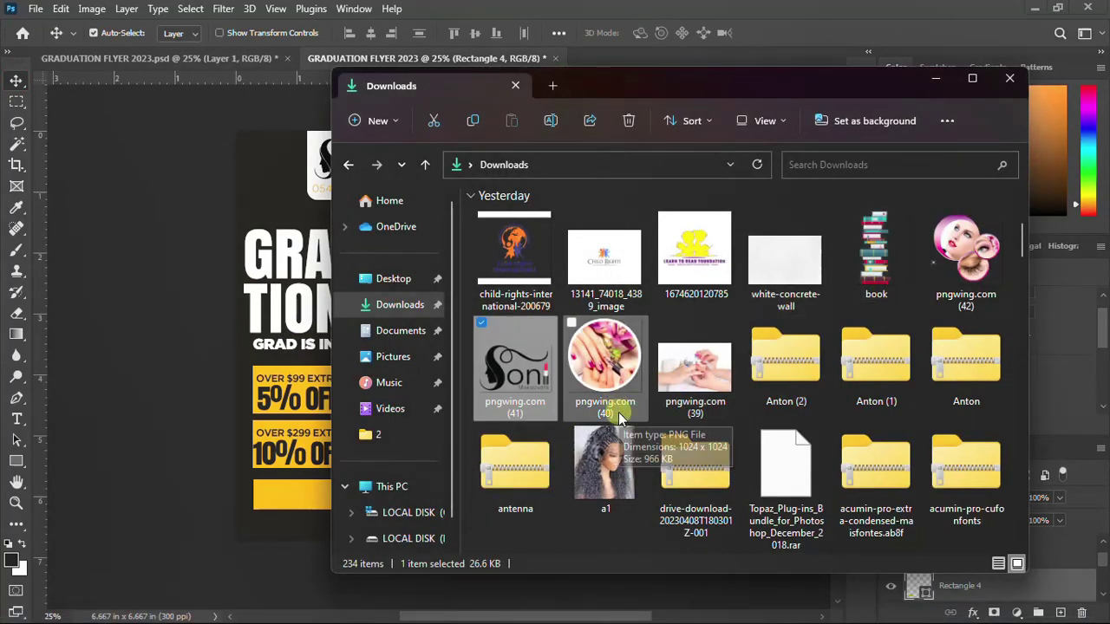
drag(698, 369, 289, 409)
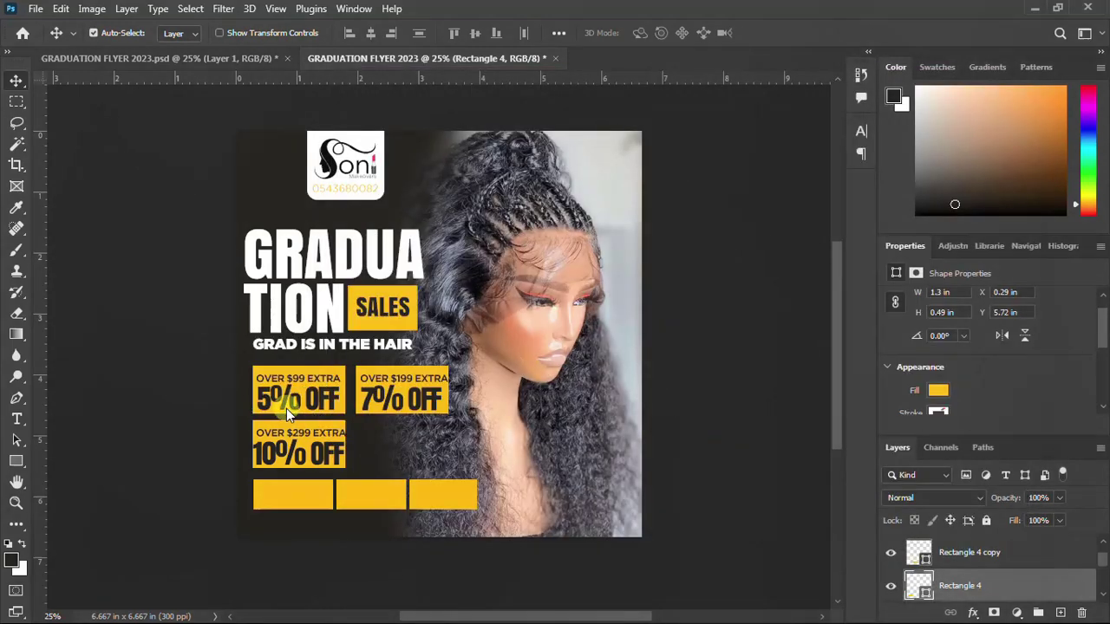
drag(930, 588, 944, 569)
click(890, 585)
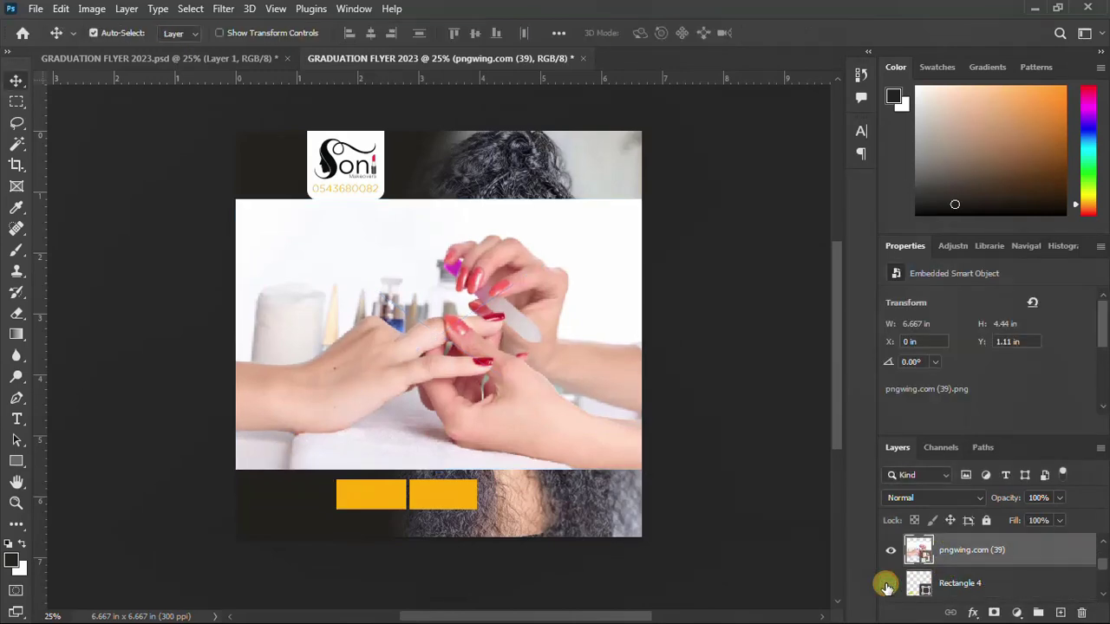
click(890, 586)
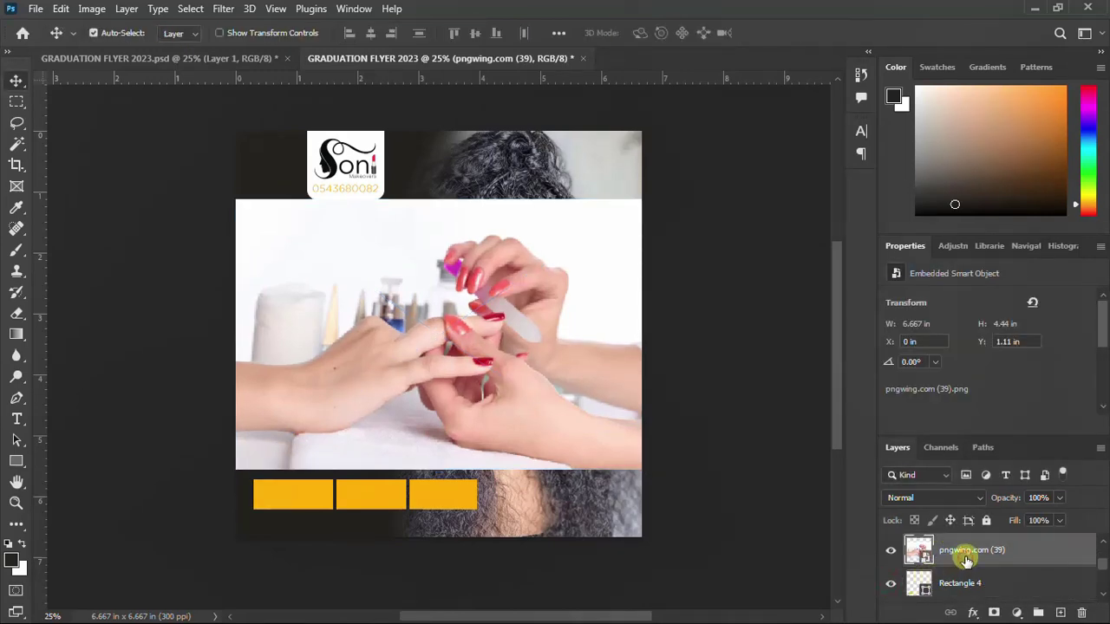
right_click(966, 560)
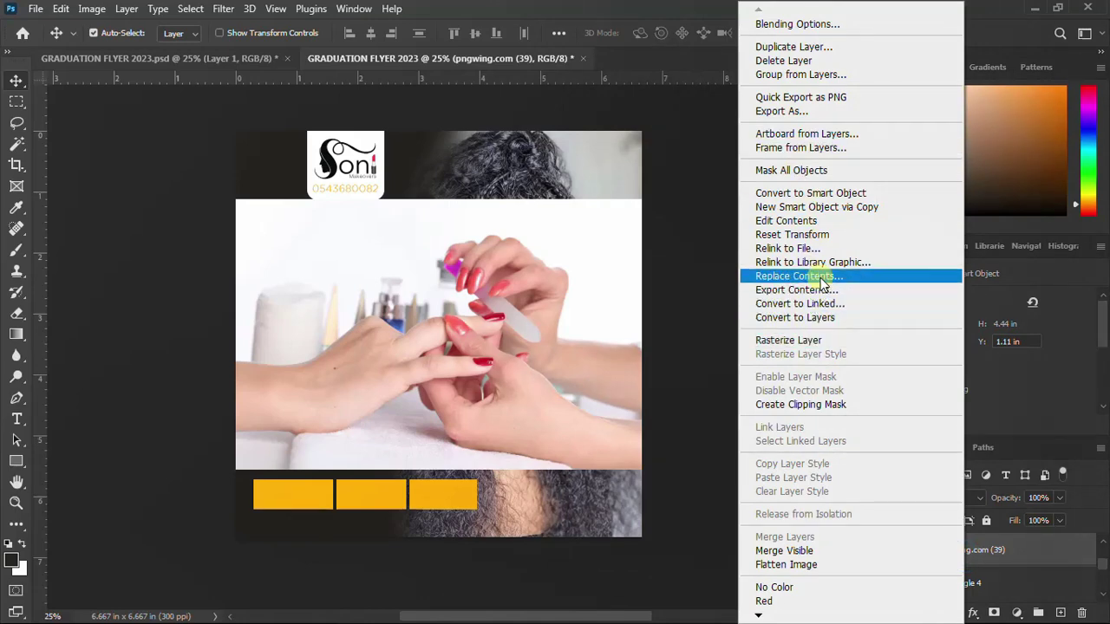
click(817, 405)
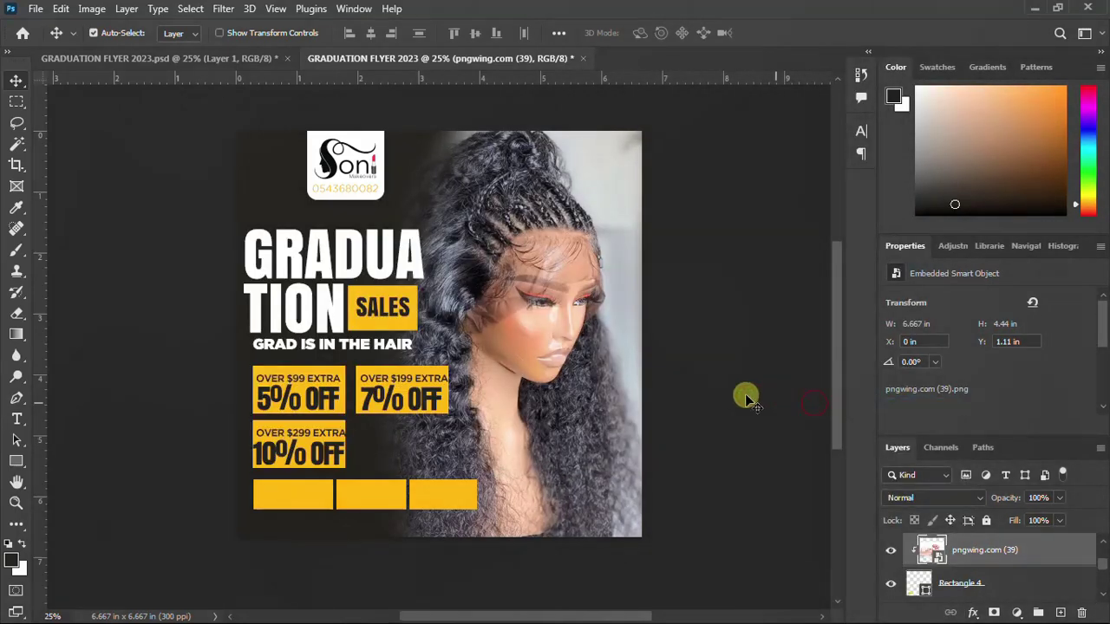
Scale the manicure photo to about 8.5% and position it inside the bottom-left box
key(ctrl+t)
drag(512, 324, 381, 431)
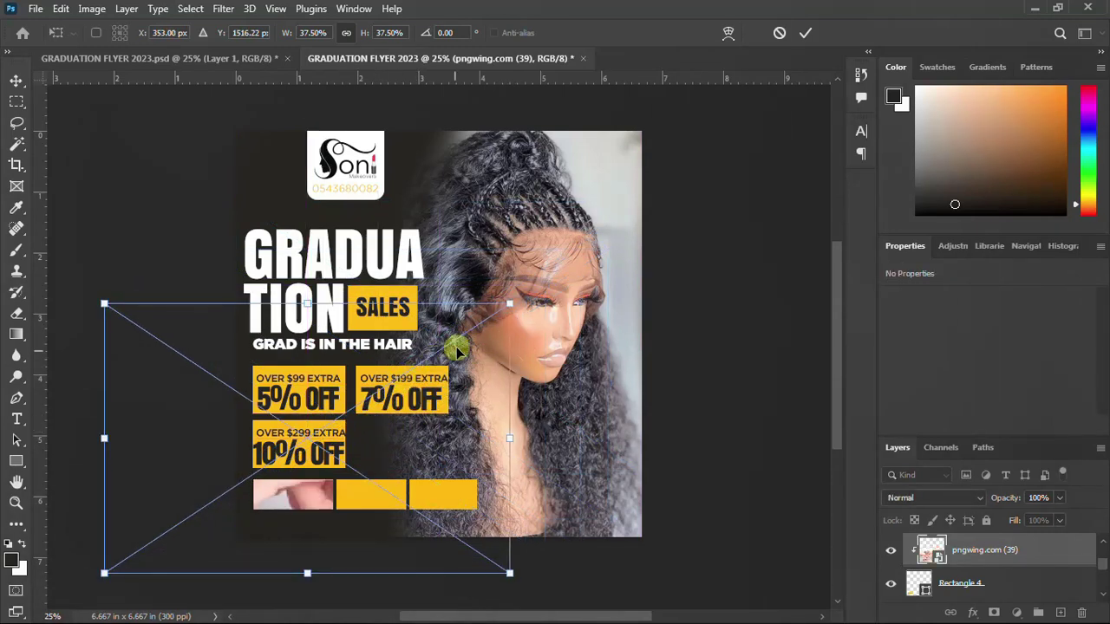
drag(511, 303, 382, 447)
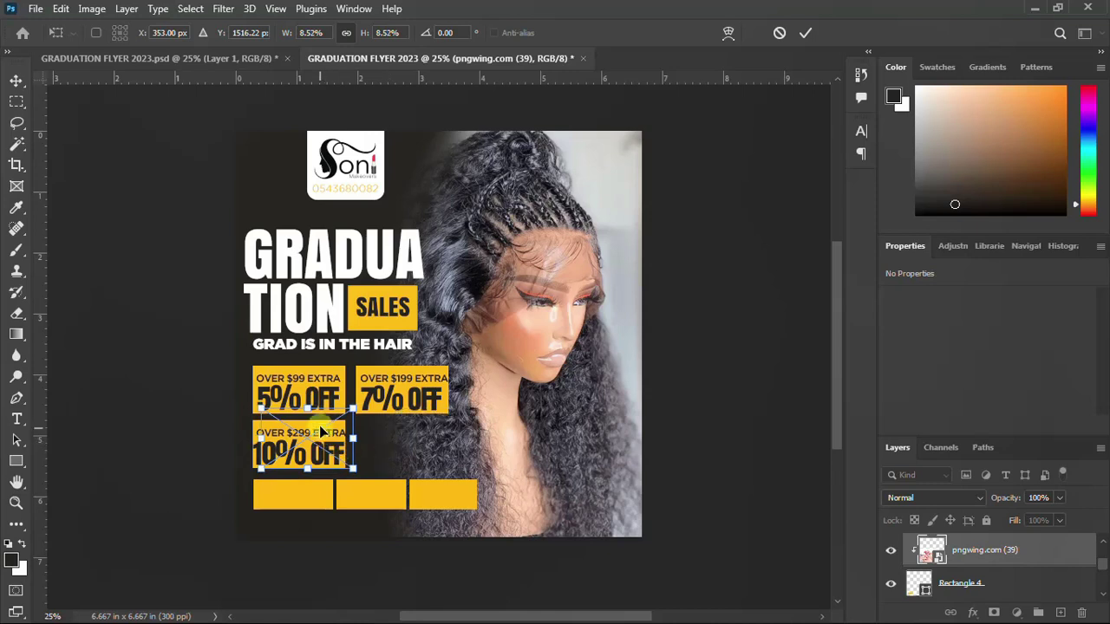
drag(319, 425, 328, 494)
key(Return)
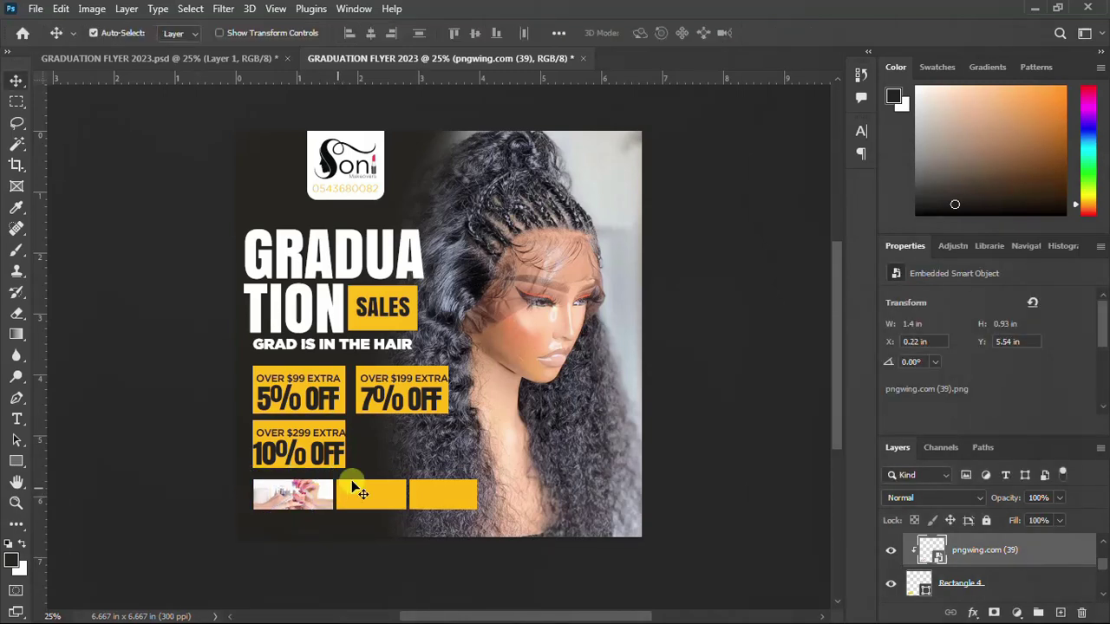
click(365, 494)
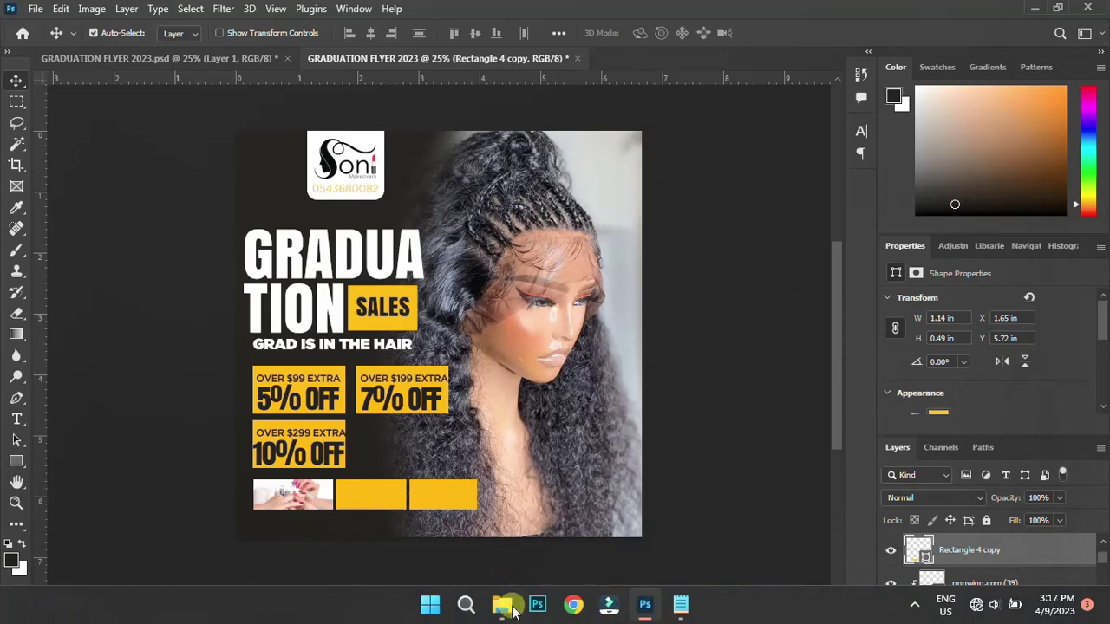
Place pngwing.com (42), clip it to the middle box, and scale it to about 16%
click(505, 605)
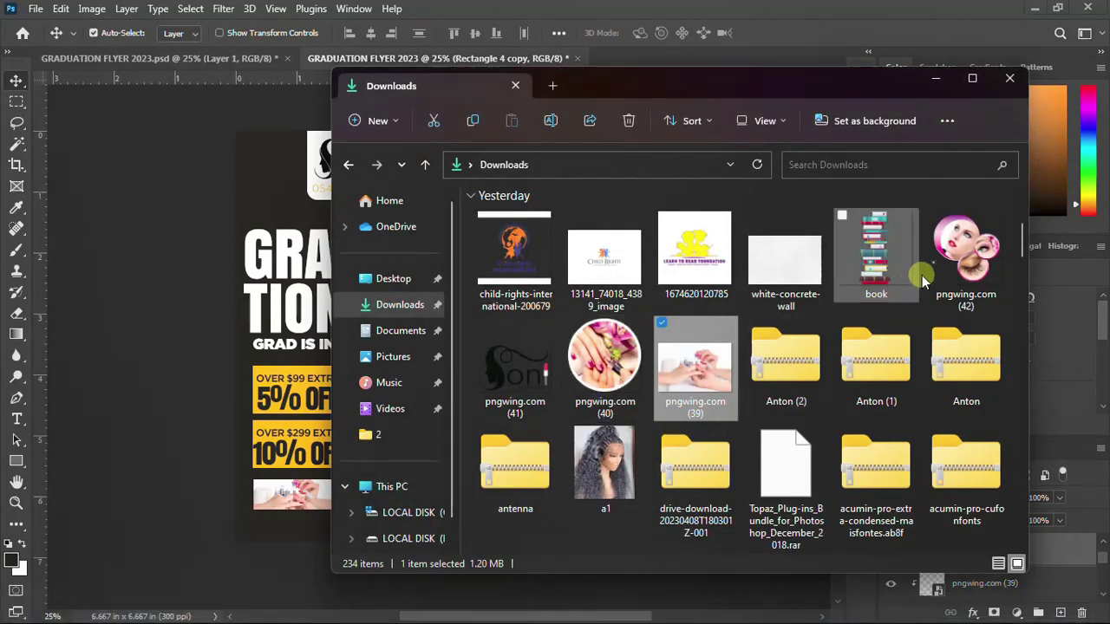
drag(959, 251, 280, 480)
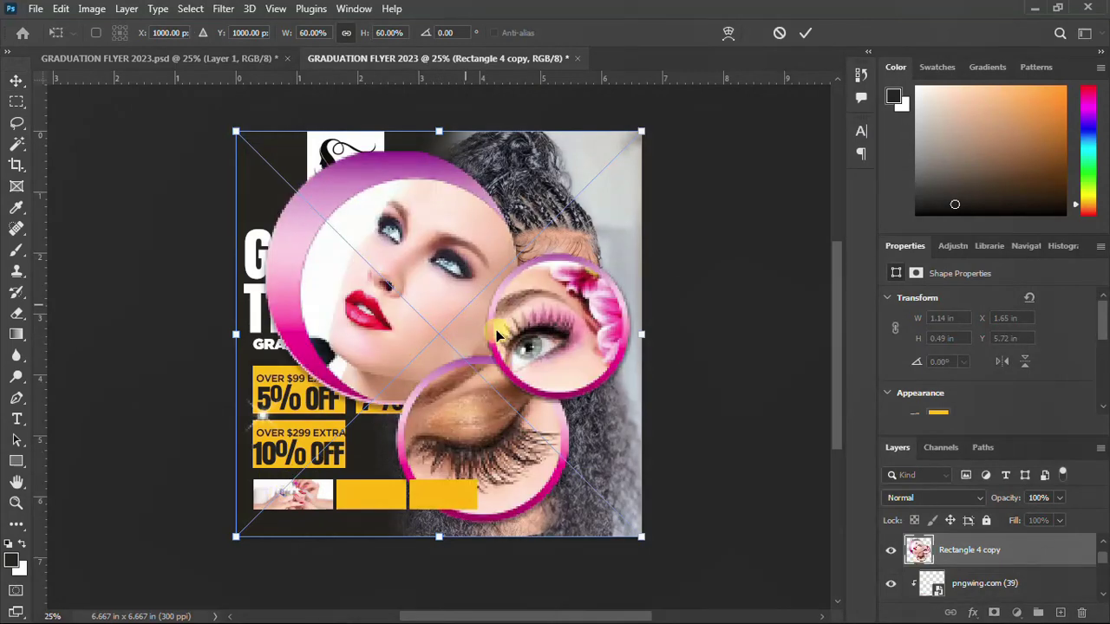
drag(493, 357, 464, 485)
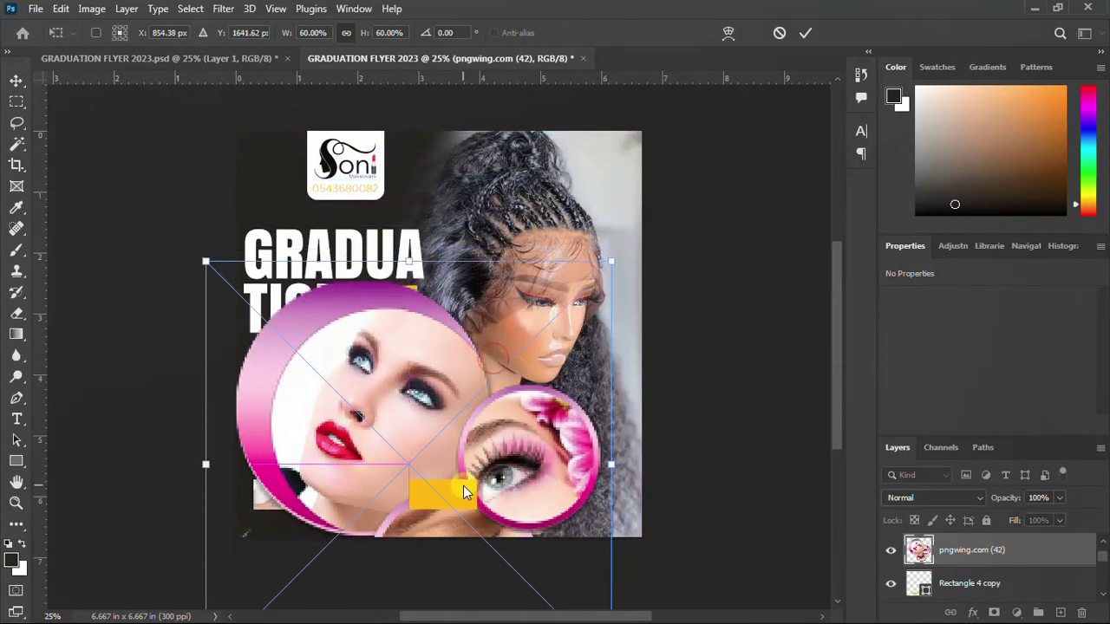
key(Return)
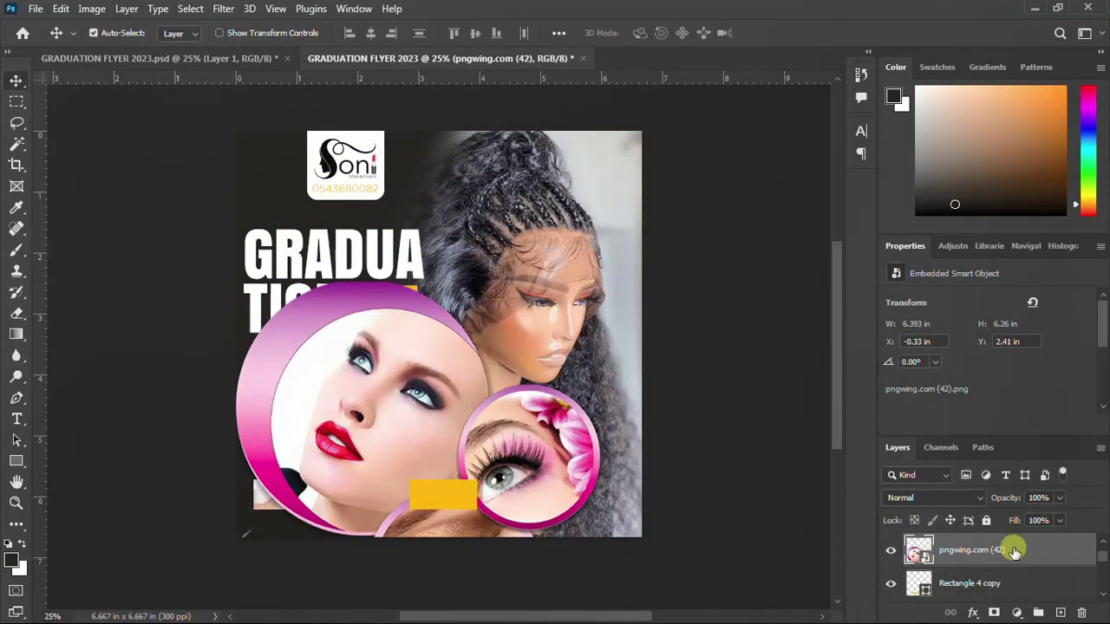
right_click(1011, 549)
click(870, 405)
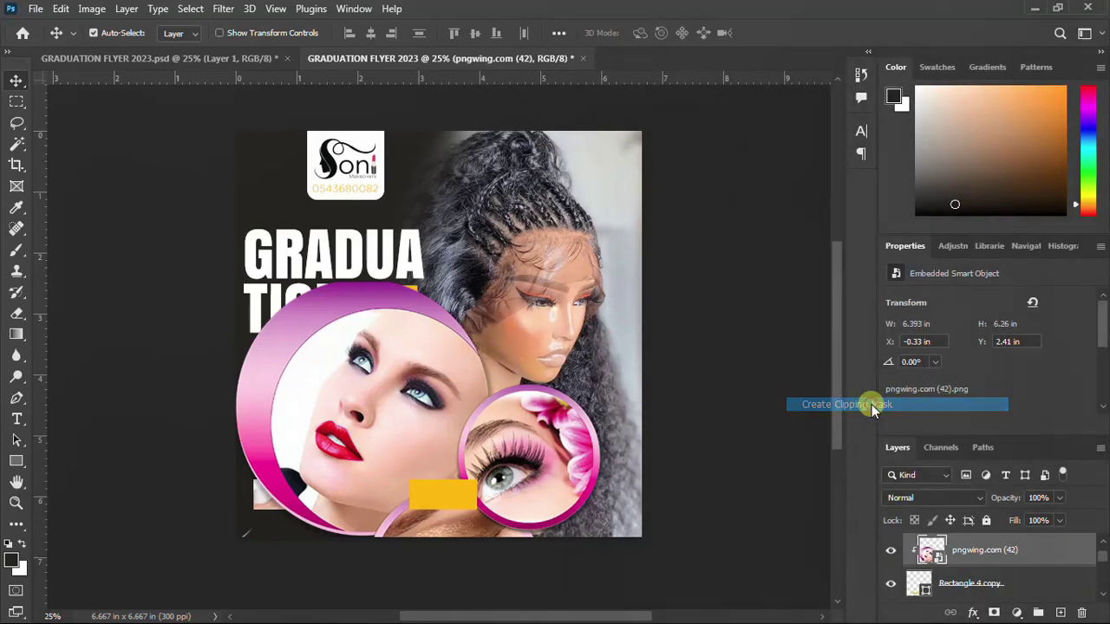
key(ctrl+t)
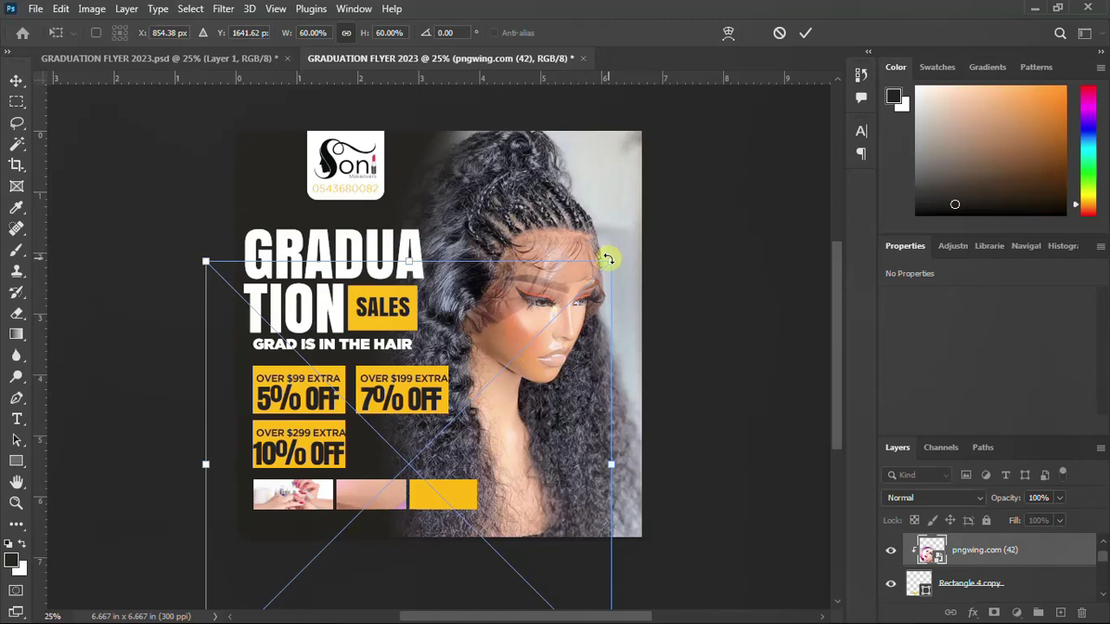
drag(610, 259, 381, 496)
Settle the makeup image in place and change the middle box's fill to white (ffffff)
drag(381, 490, 379, 492)
key(Return)
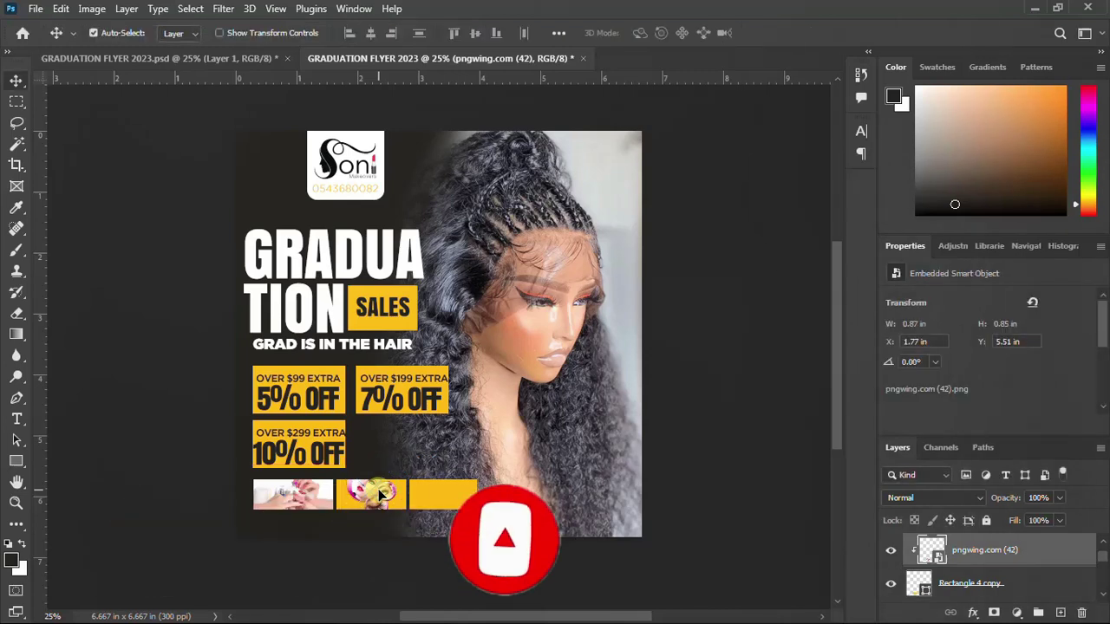
click(402, 496)
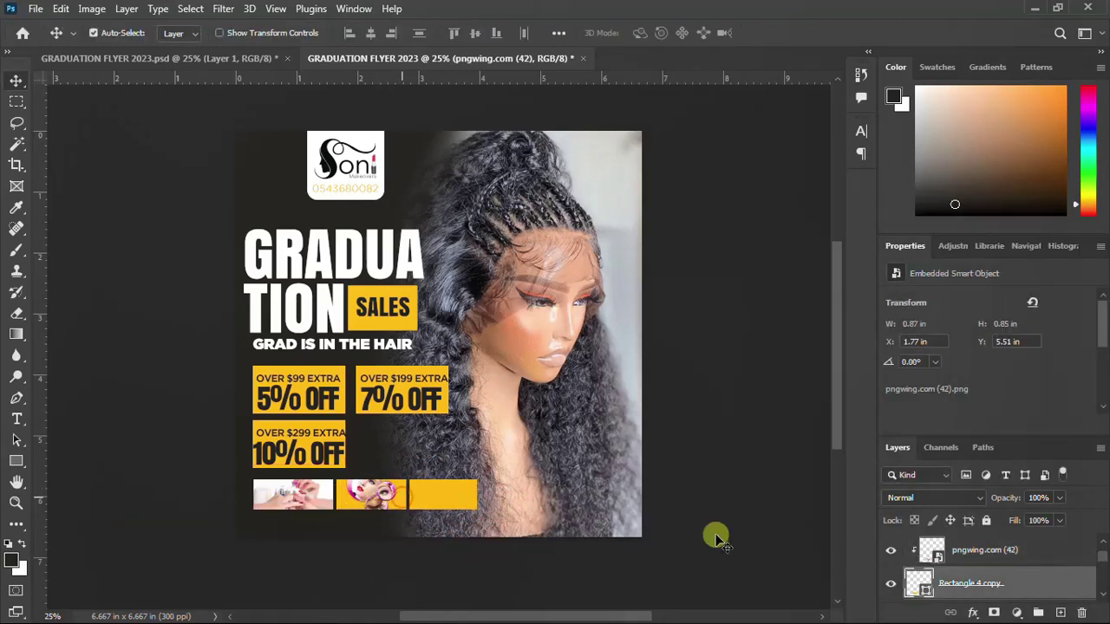
double_click(923, 594)
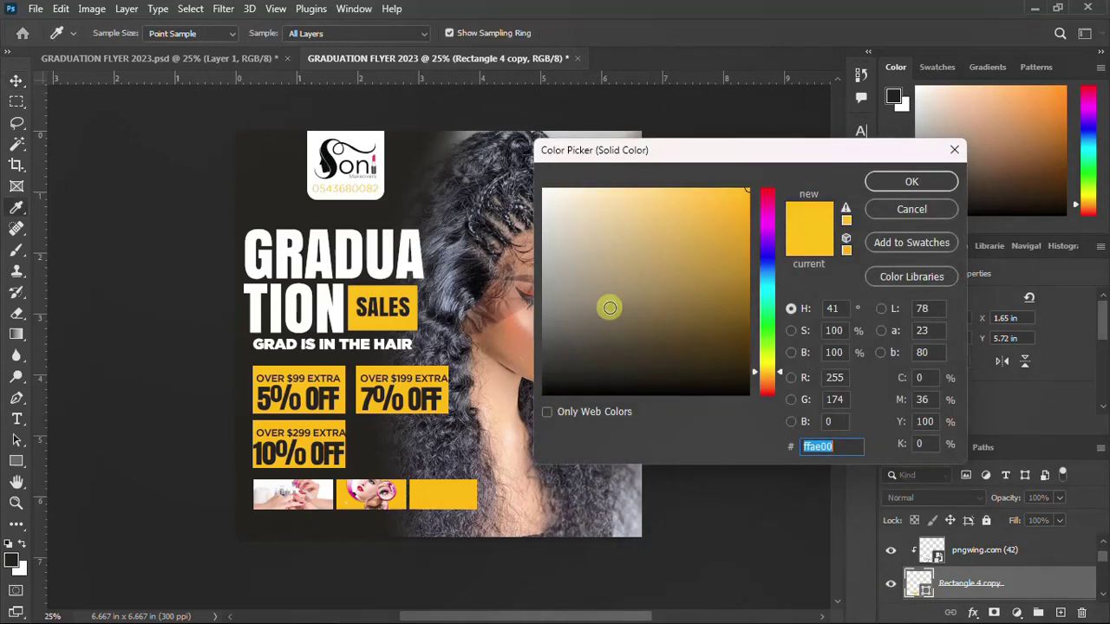
drag(607, 307, 476, 168)
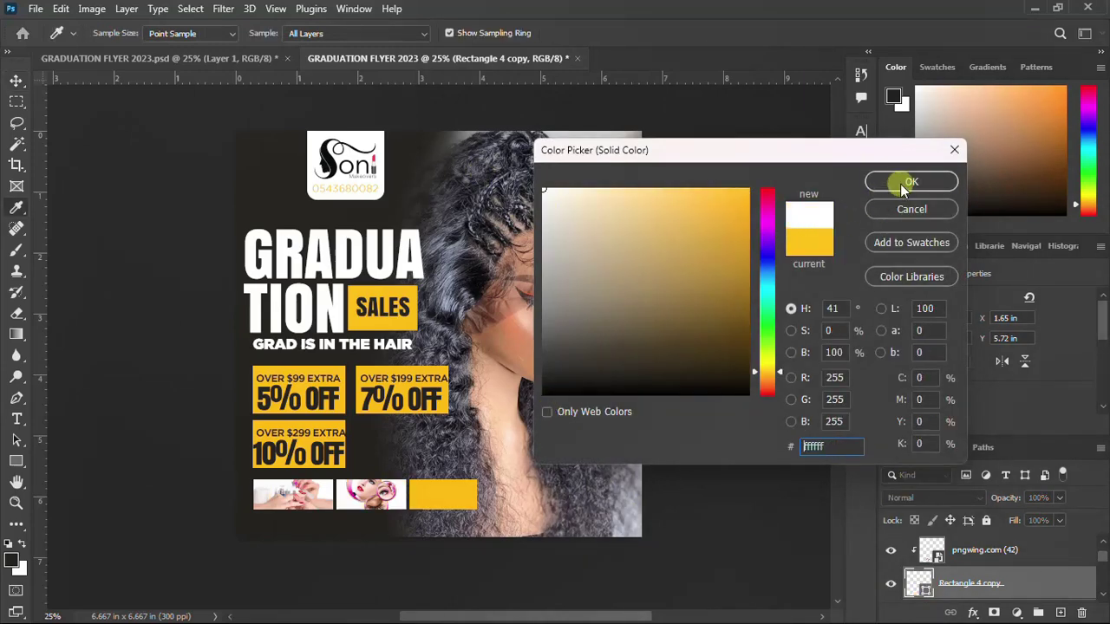
click(907, 183)
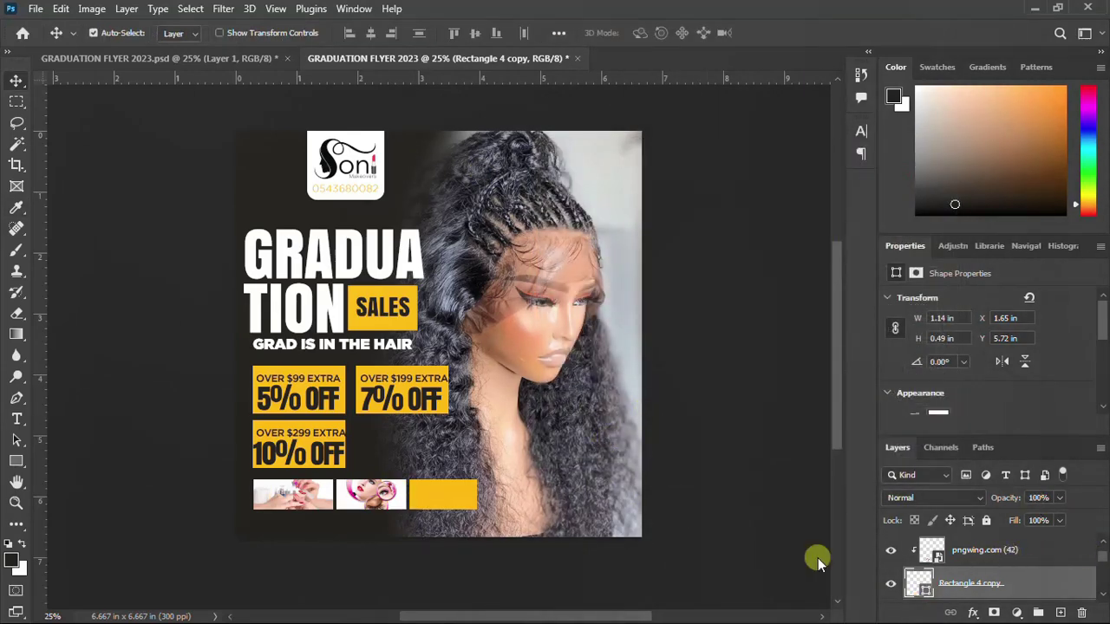
click(451, 495)
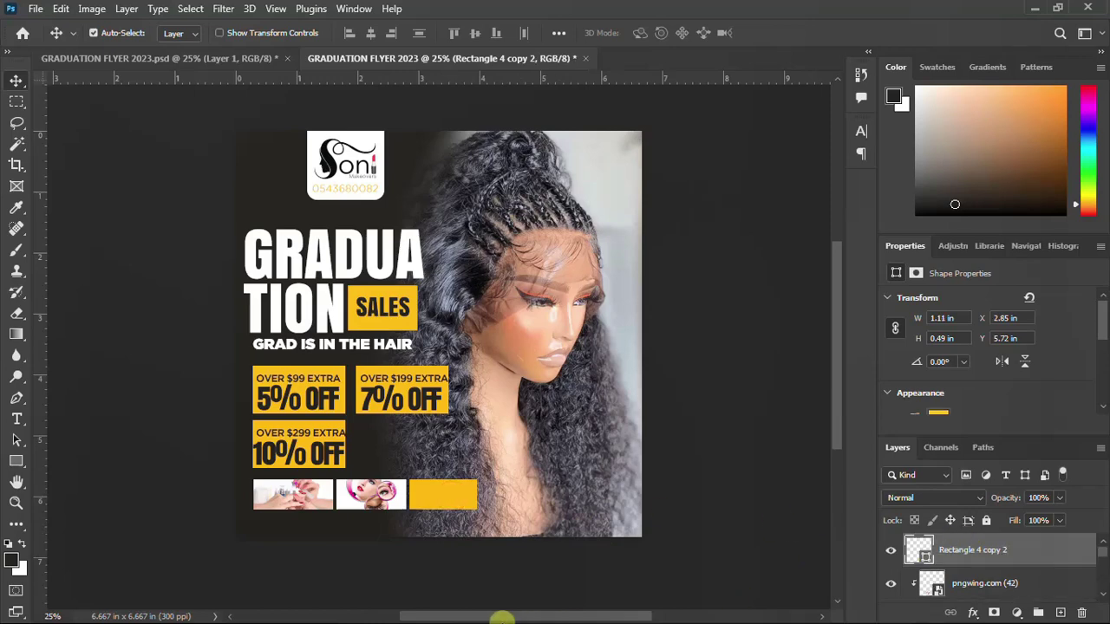
Place pngwing.com (40), clip it to the right box, and scale it to about 13%
click(502, 604)
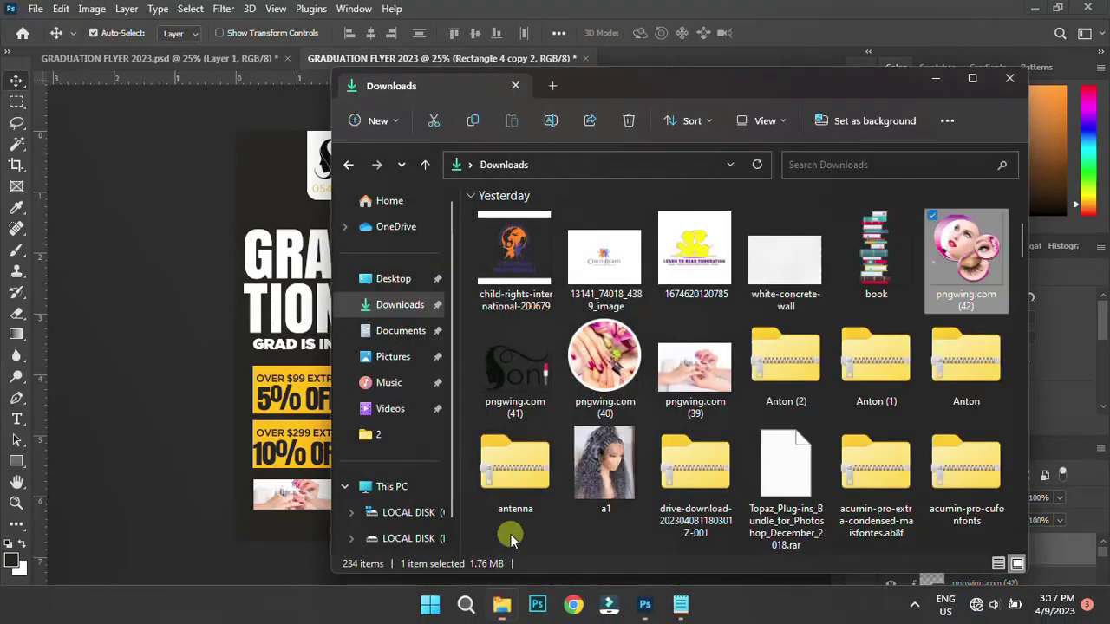
drag(605, 356, 270, 405)
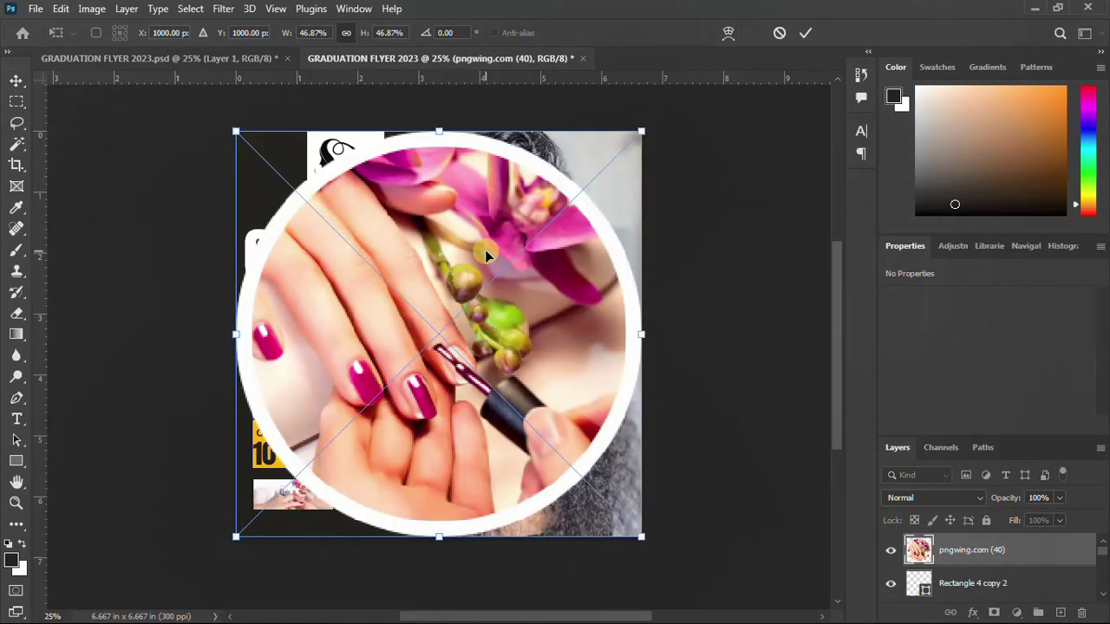
key(Return)
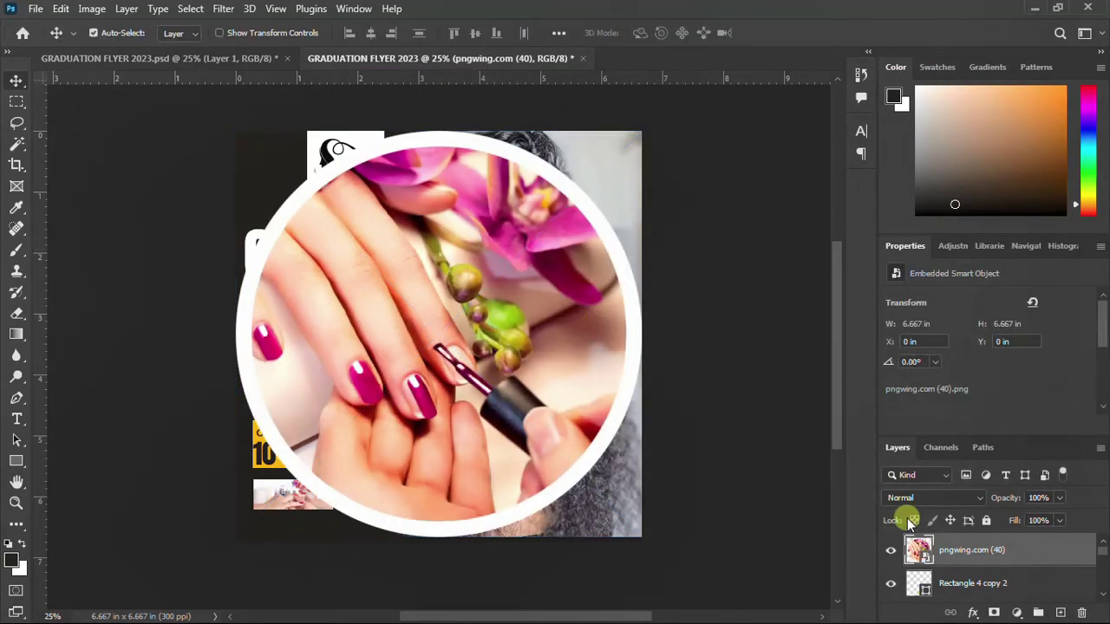
right_click(987, 548)
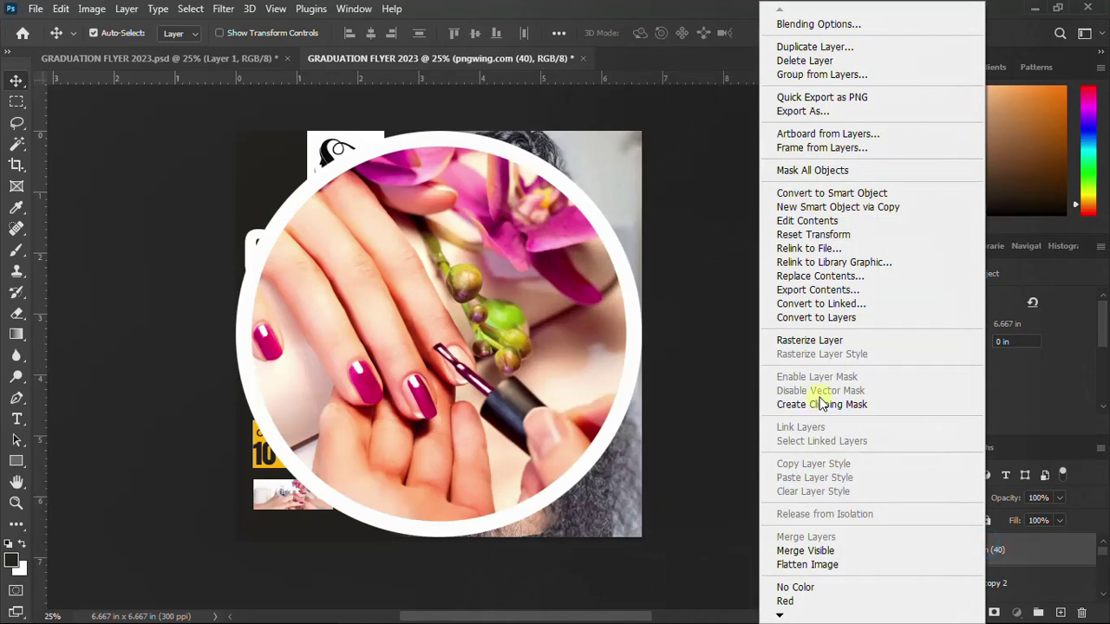
click(816, 403)
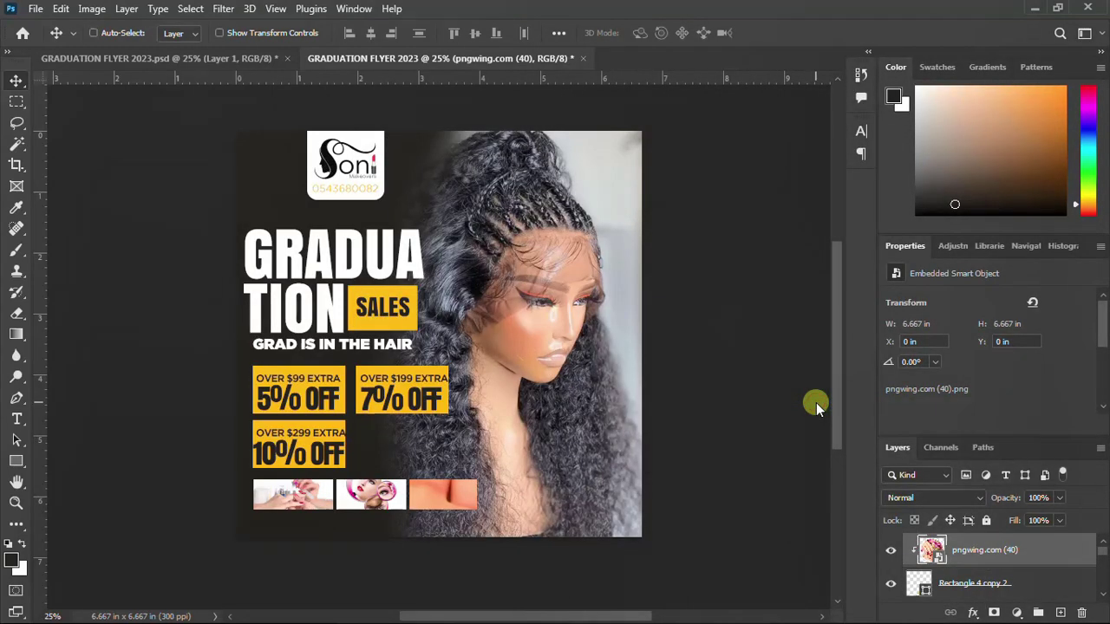
key(ctrl+t)
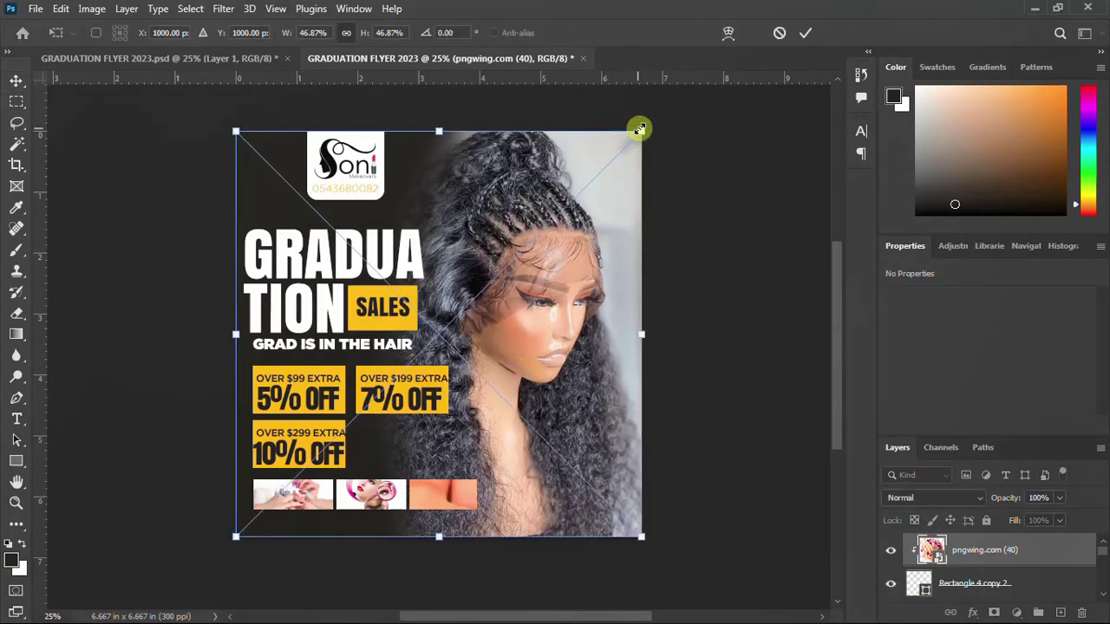
drag(639, 130, 444, 482)
key(Return)
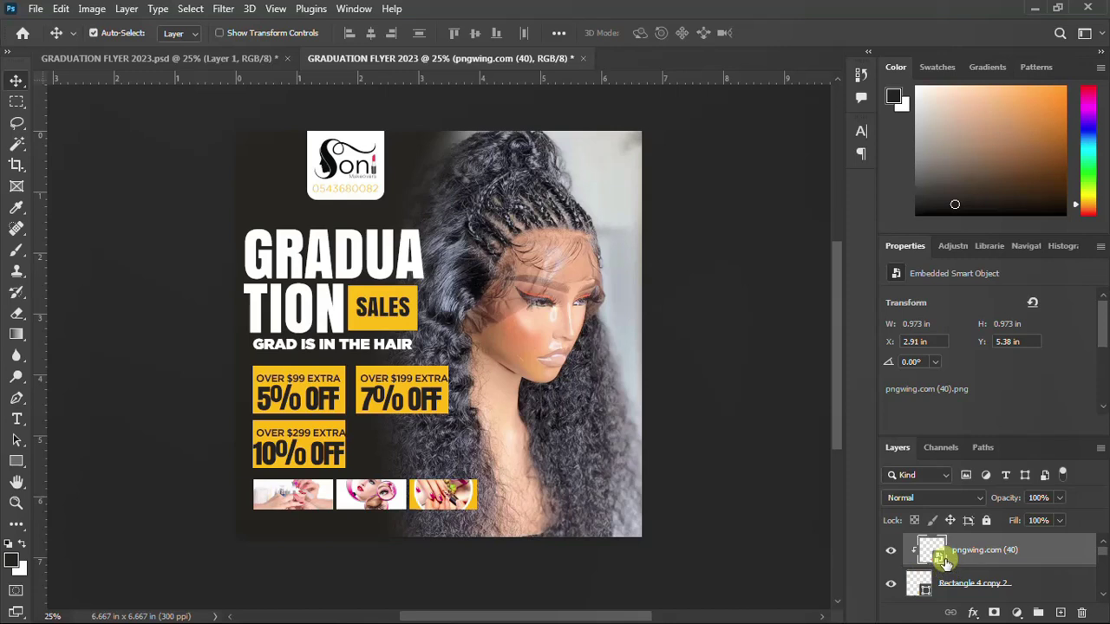
Change the right bottom box's fill to white
double_click(925, 594)
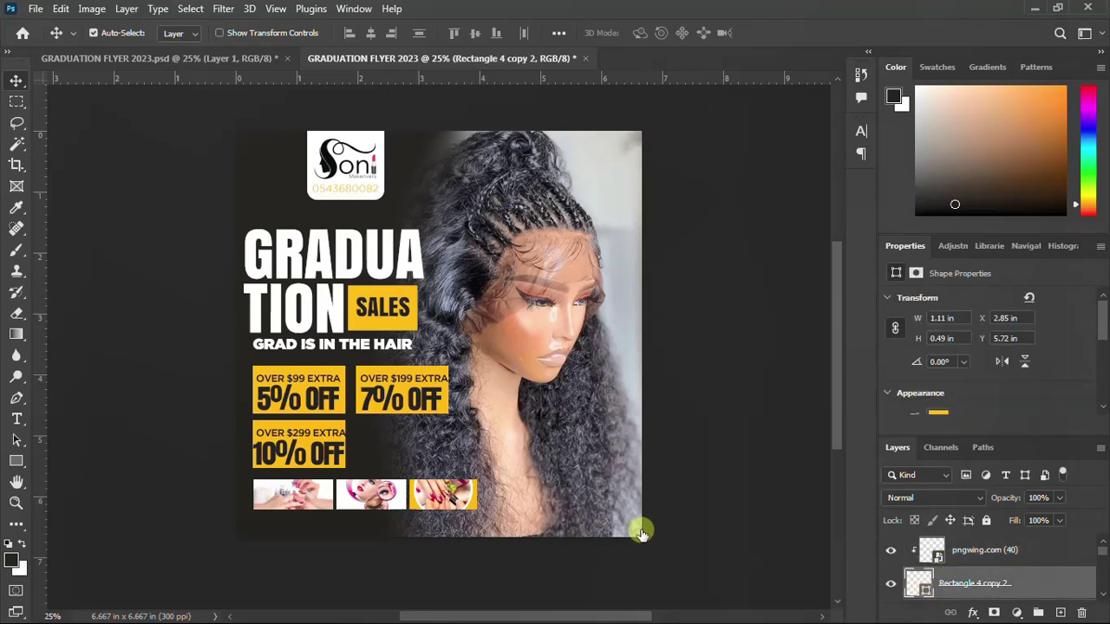
click(497, 138)
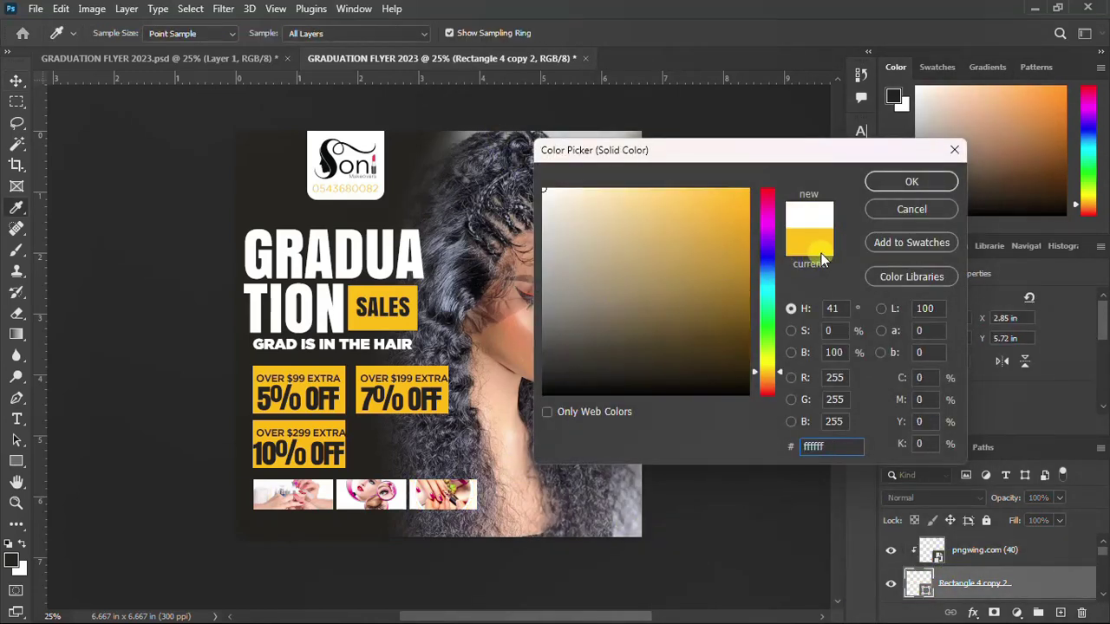
key(Return)
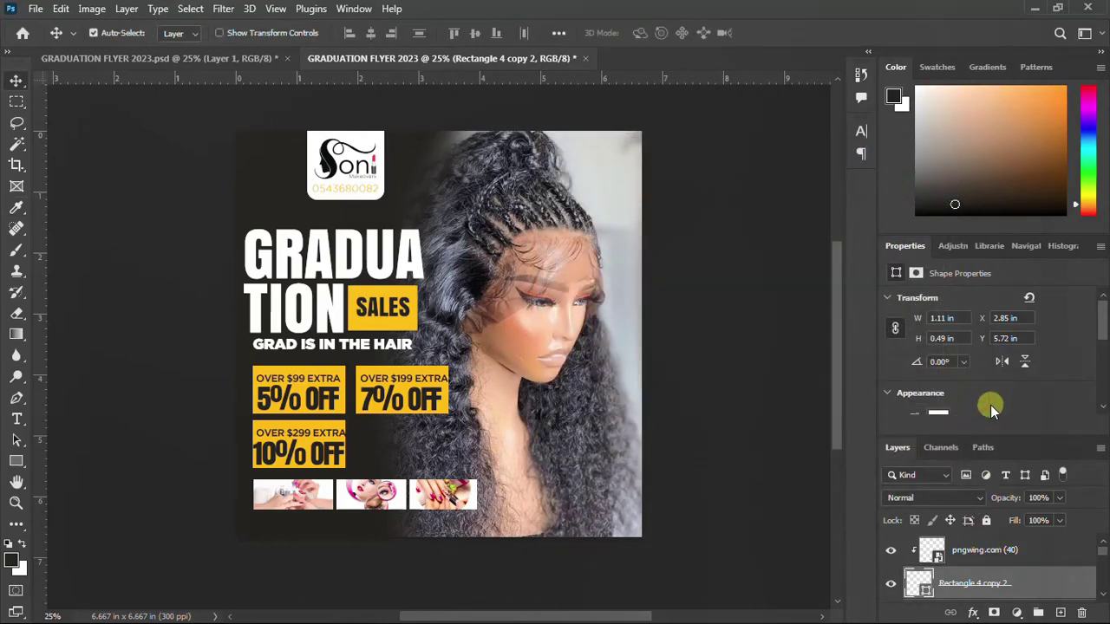
Keep the right box's yellow stroke and set its width to 6 px
scroll(991, 405, down, 1)
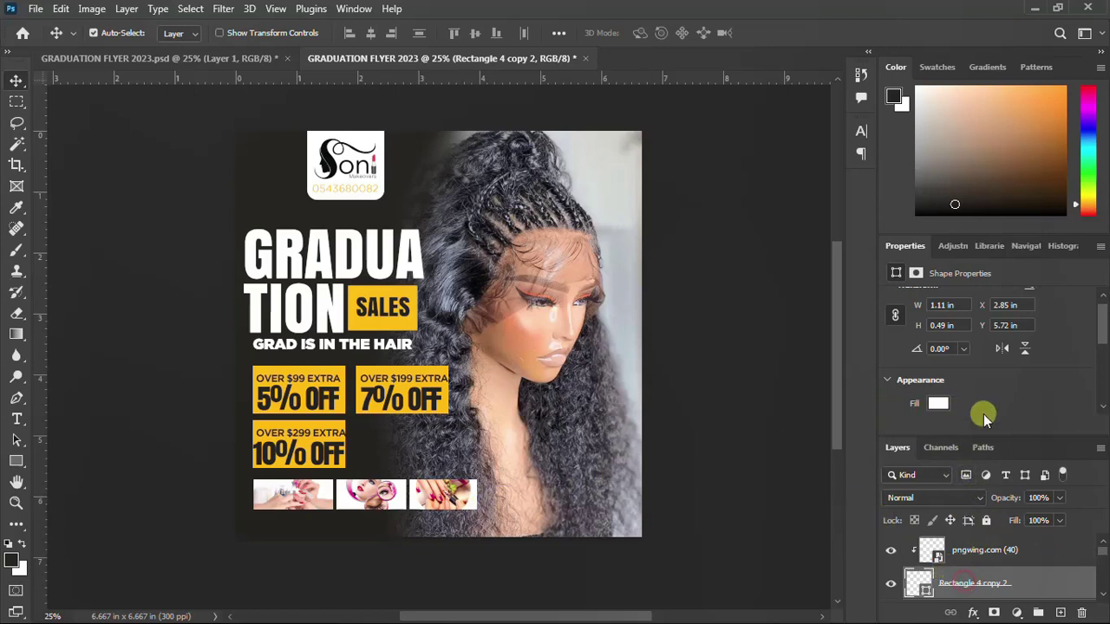
scroll(983, 414, down, 3)
click(938, 385)
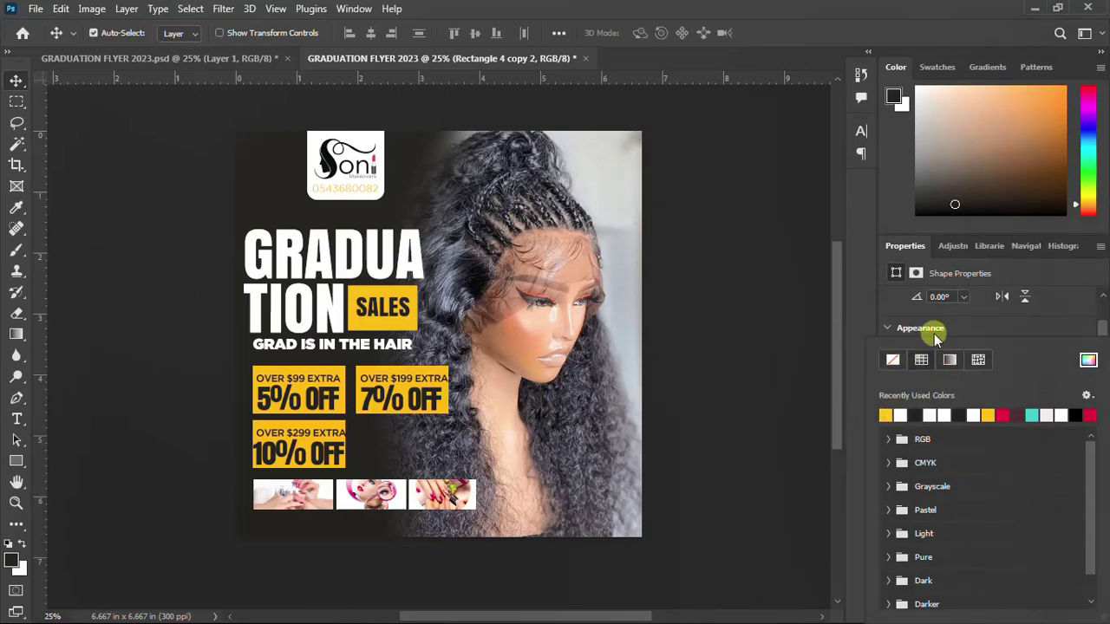
scroll(937, 339, down, 2)
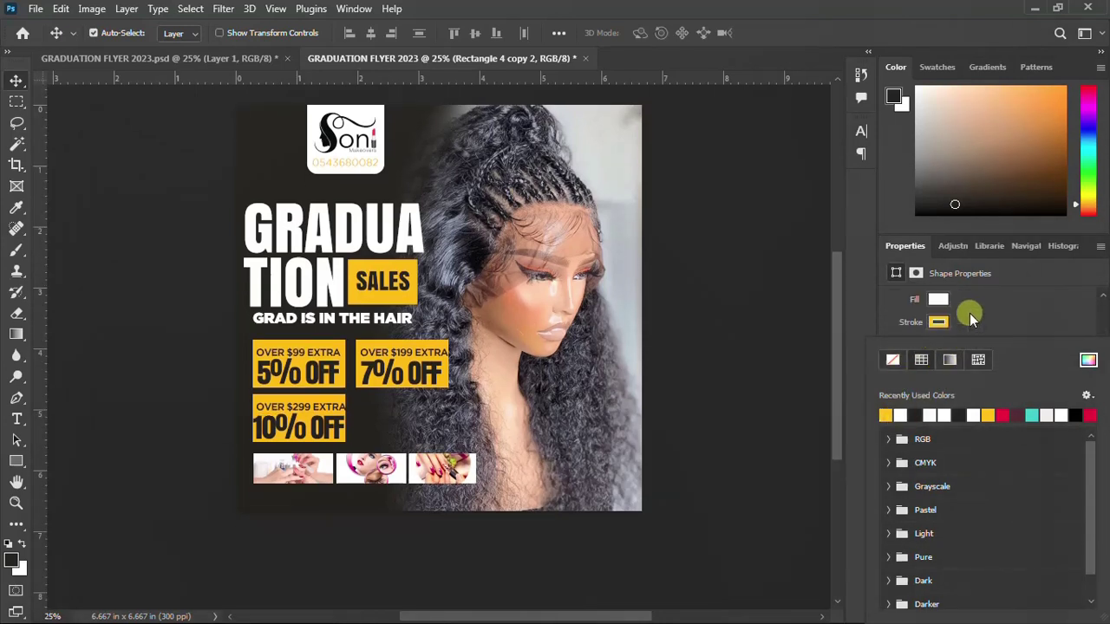
scroll(970, 313, down, 1)
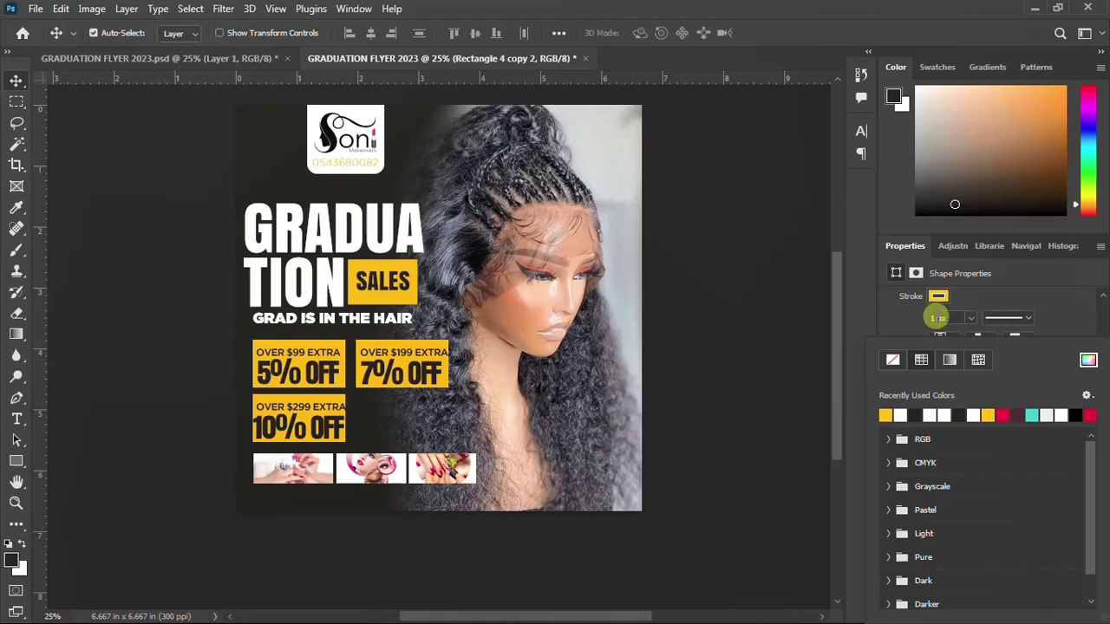
click(936, 318)
text(6)
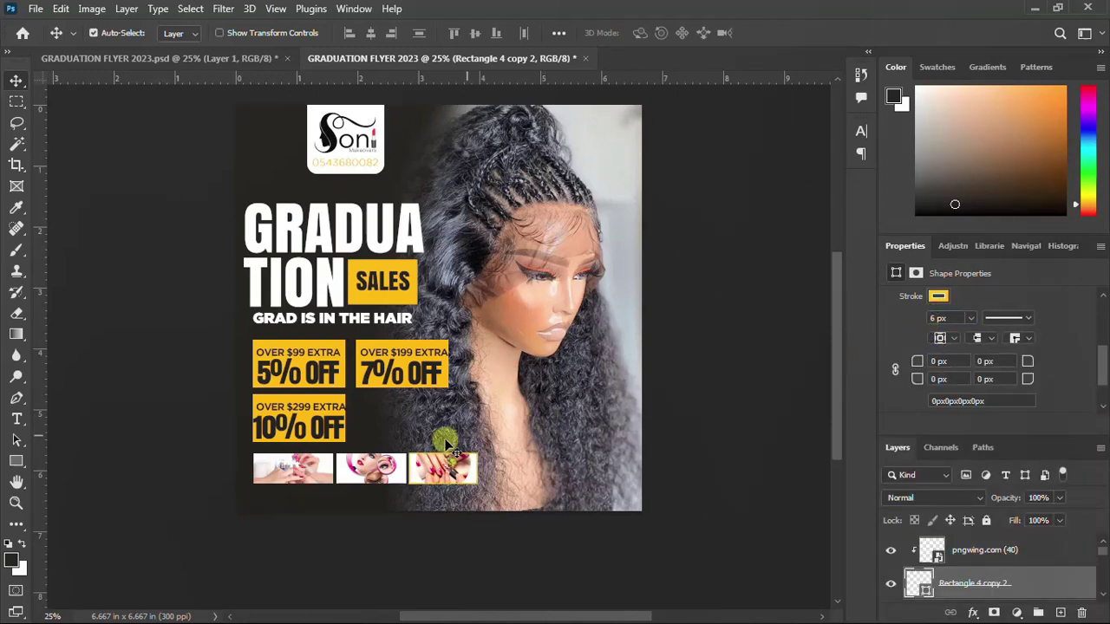
click(389, 462)
scroll(966, 579, down, 1)
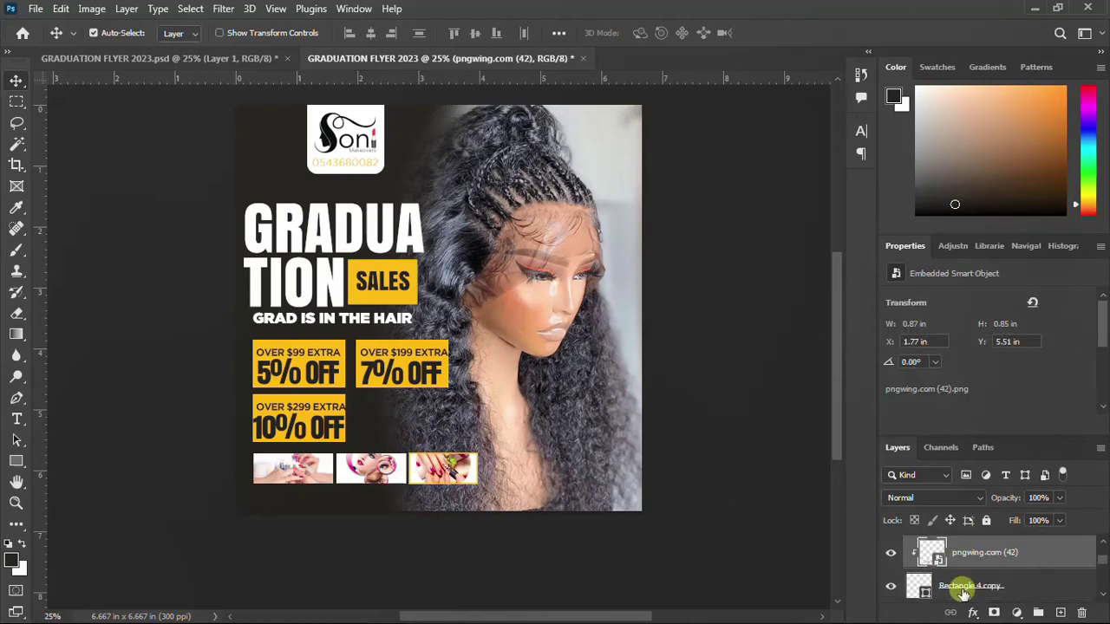
Give Rectangle 4 copy a 6 px stroke in the recent yellow swatch
double_click(928, 595)
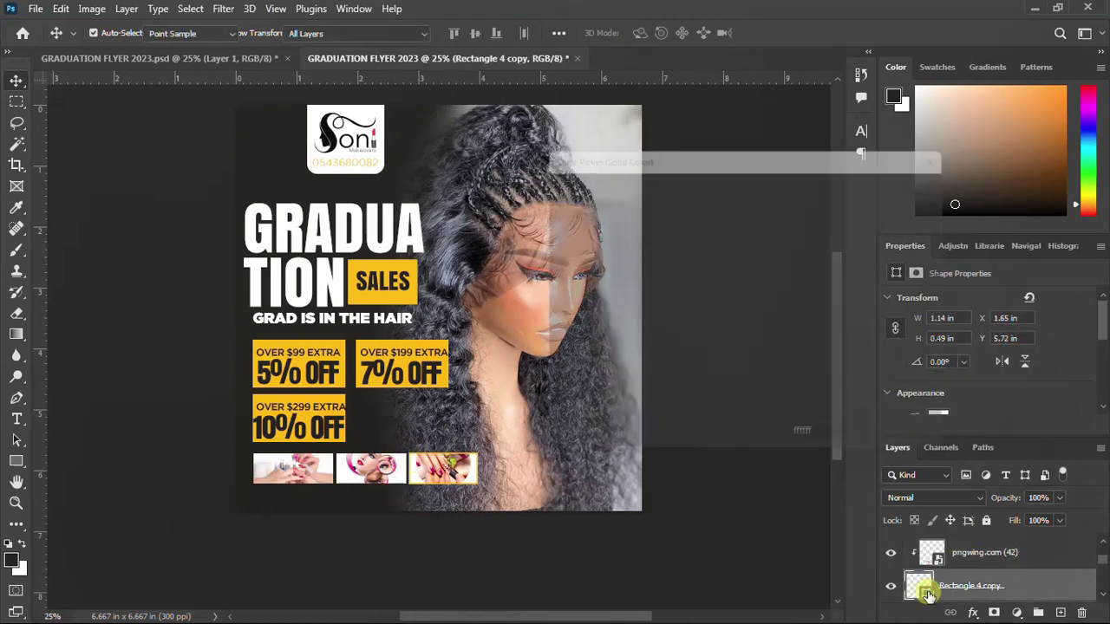
click(930, 185)
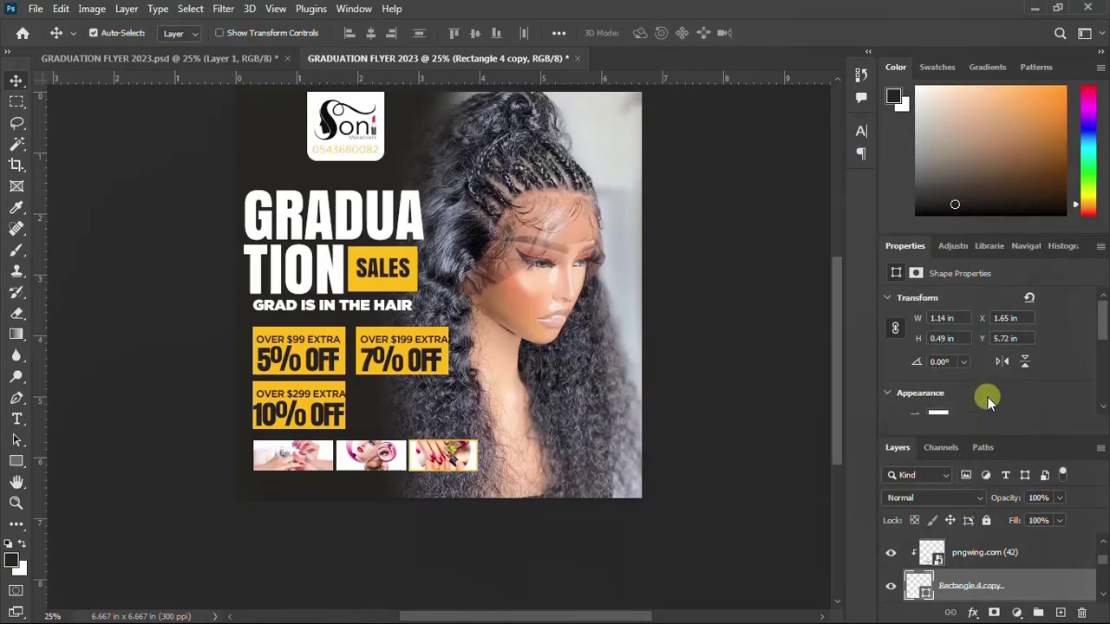
scroll(988, 397, down, 2)
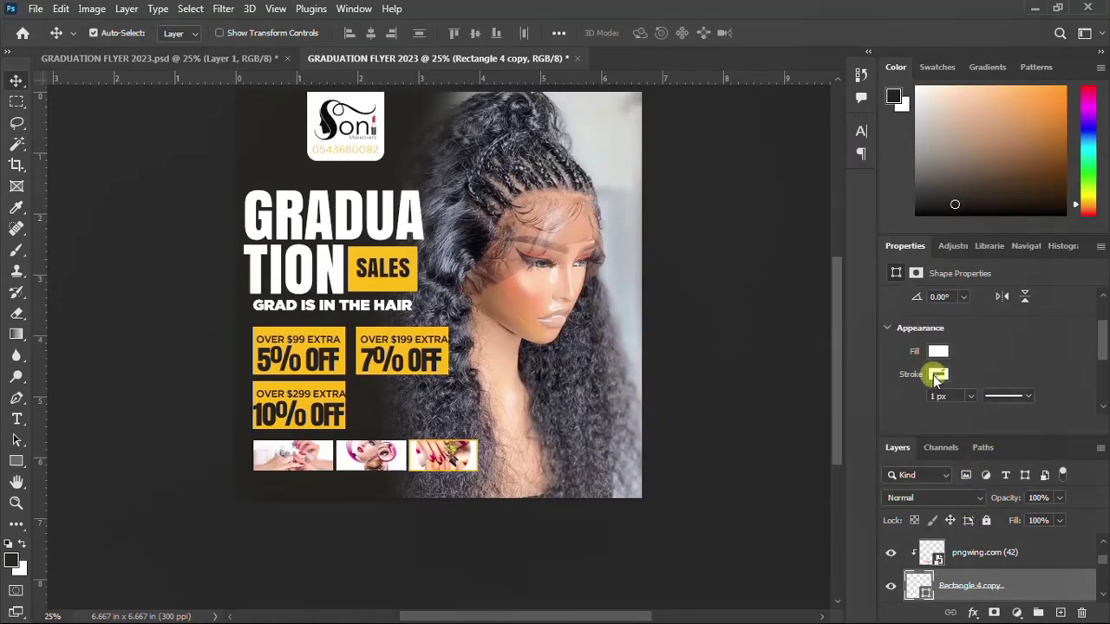
click(938, 375)
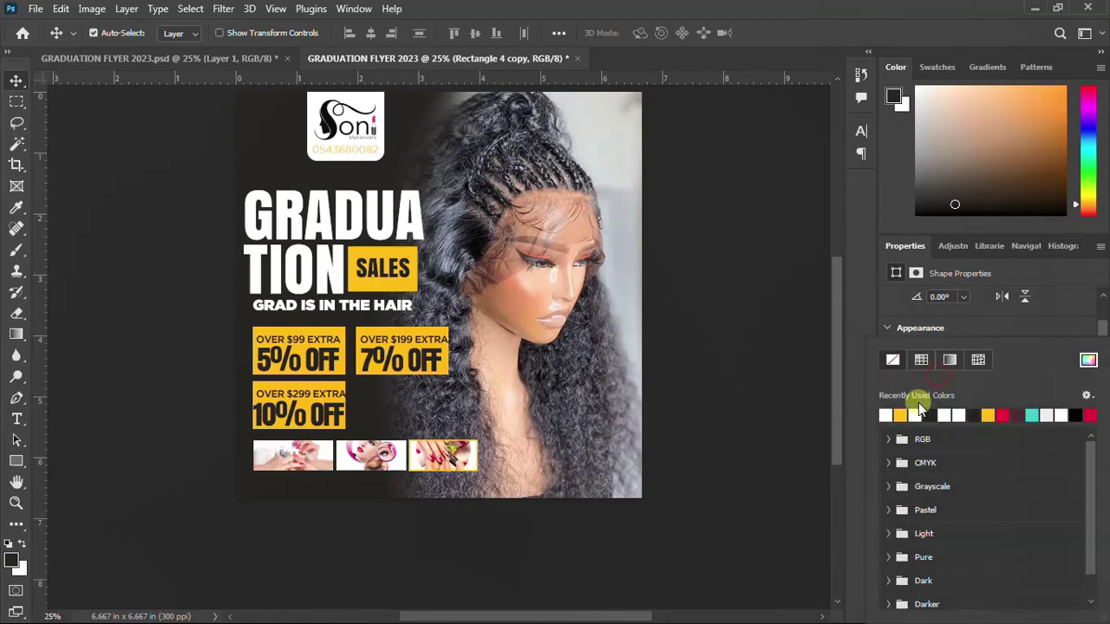
click(907, 414)
click(970, 330)
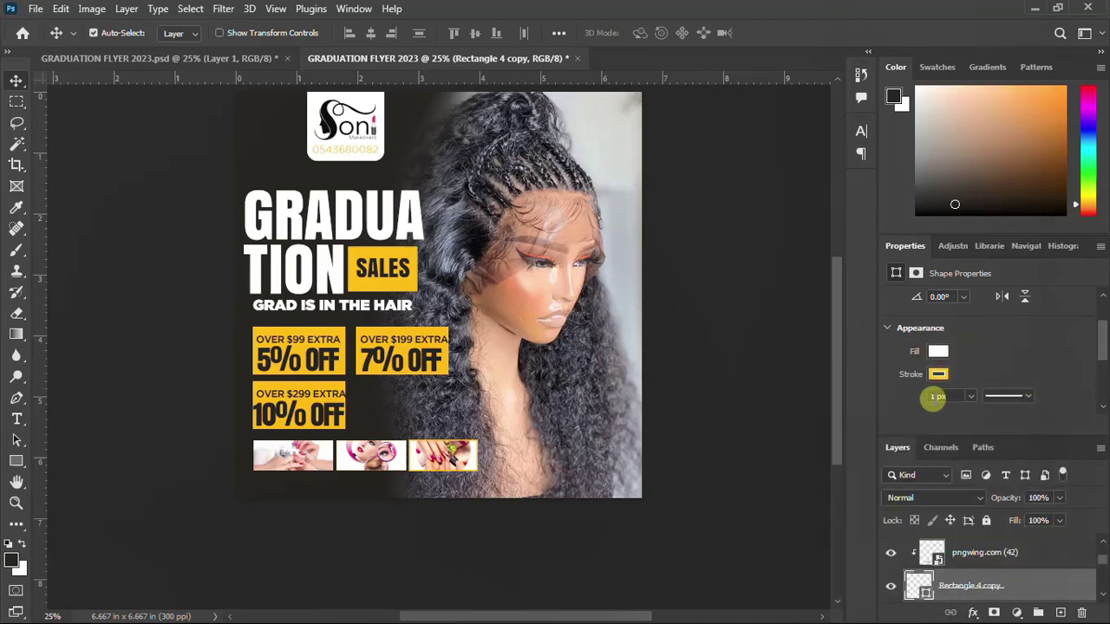
click(936, 397)
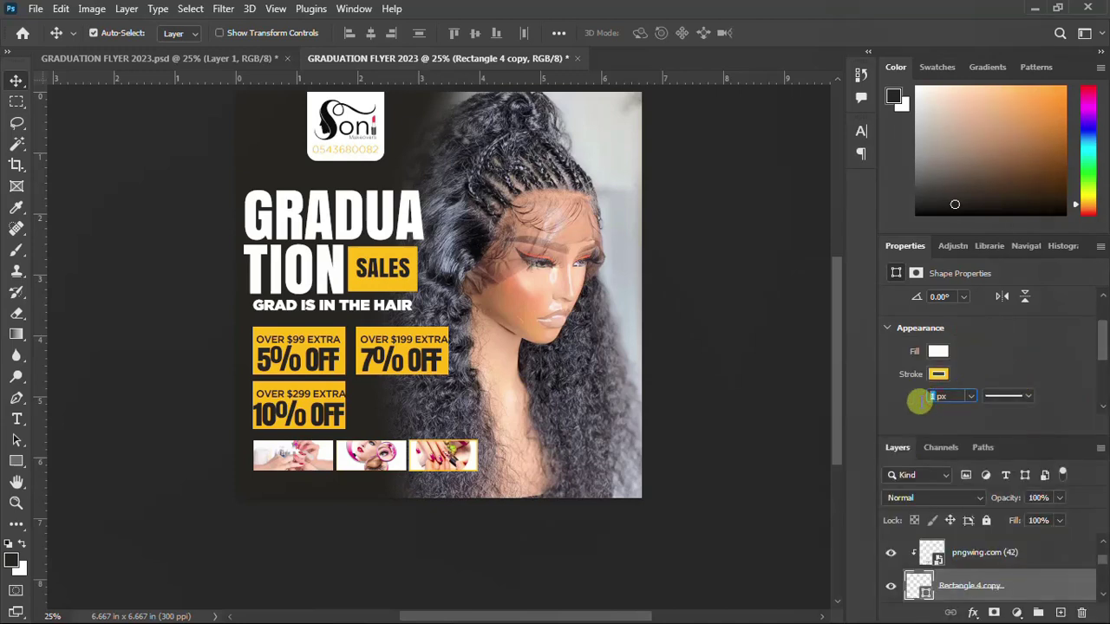
text(6)
key(Return)
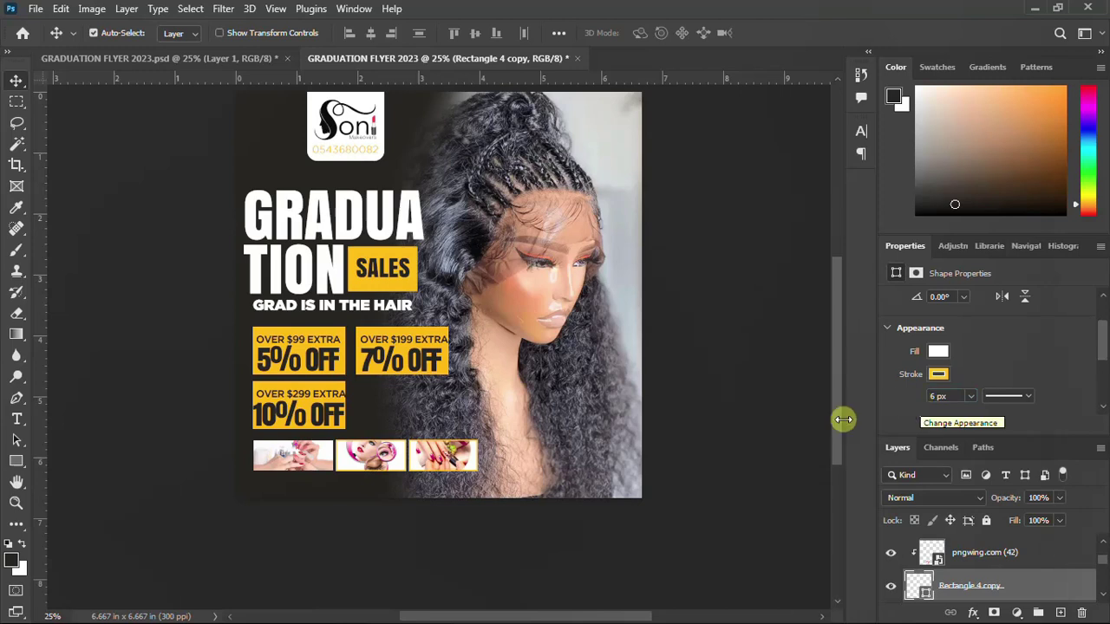
click(283, 457)
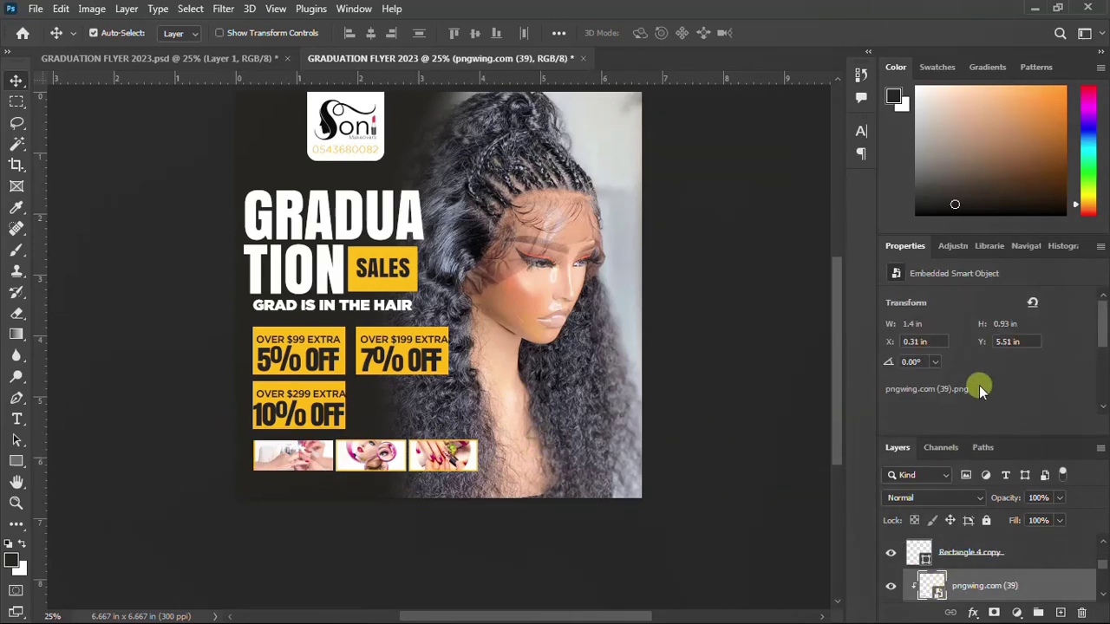
Undo the last change and select Rectangle 4, the first thumbnail's frame
scroll(976, 387, down, 5)
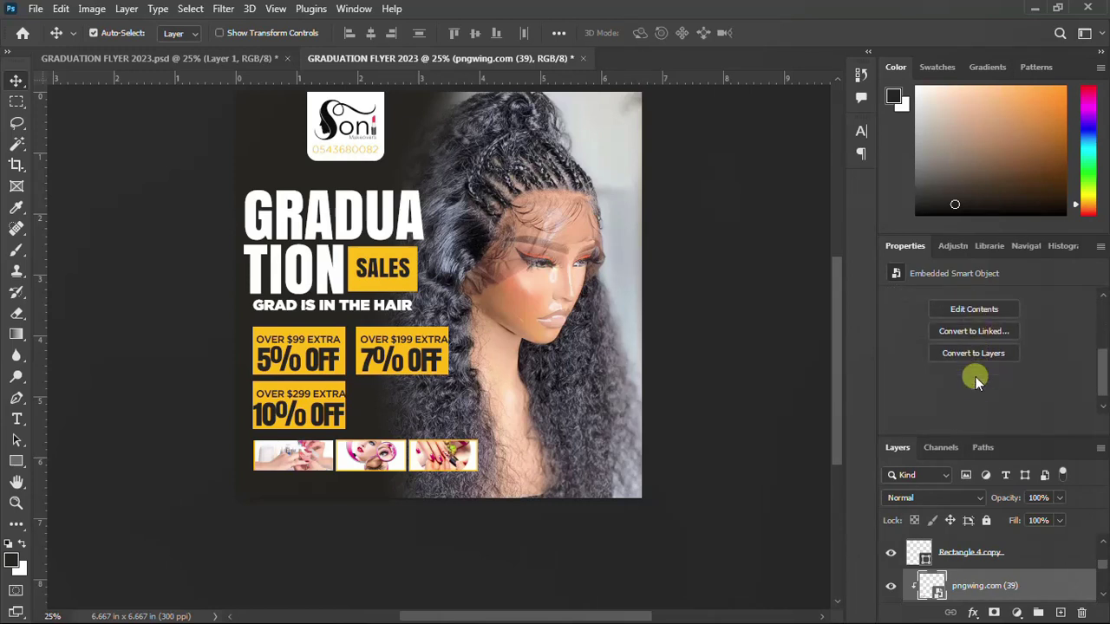
scroll(975, 390, up, 1)
key(ctrl+z)
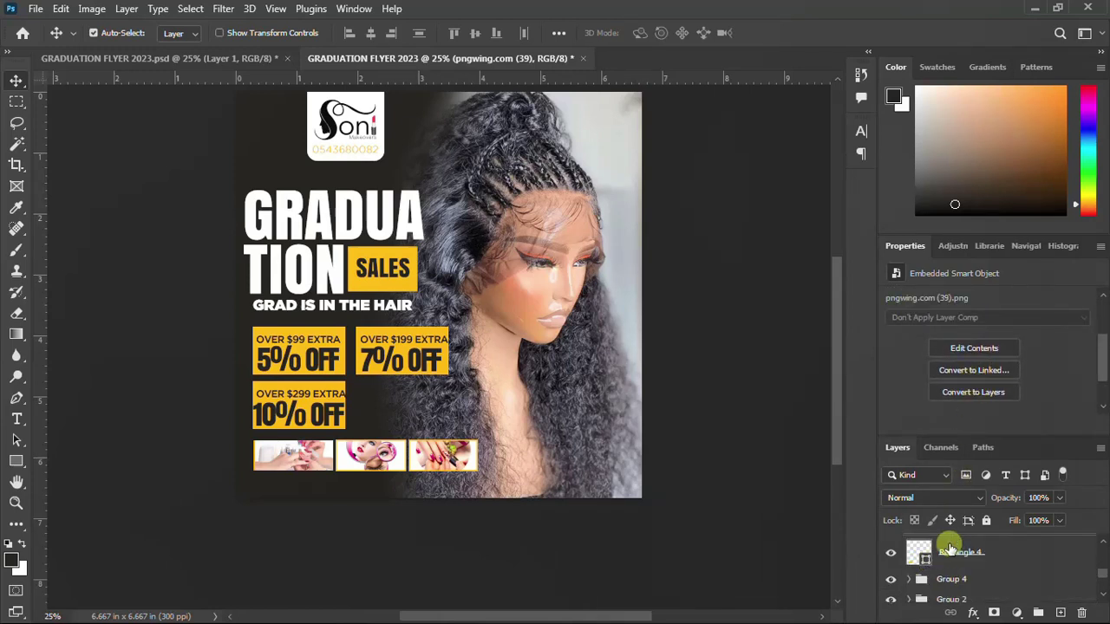
click(956, 551)
scroll(967, 432, down, 1)
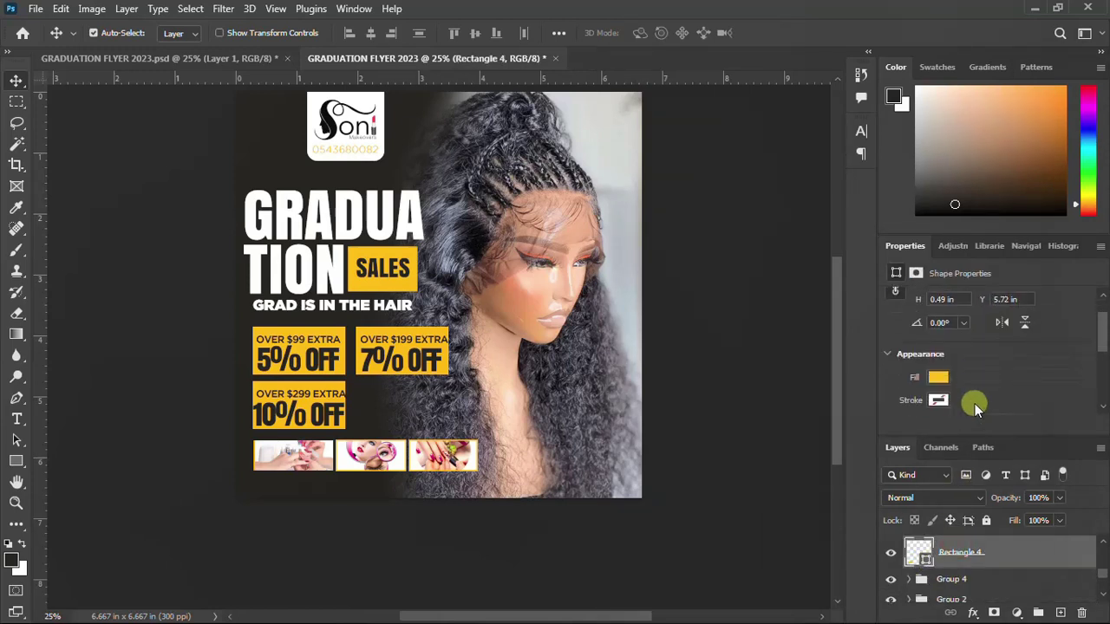
Check Rectangle 4's fill swatch and give it the matching 6 px yellow stroke
click(939, 373)
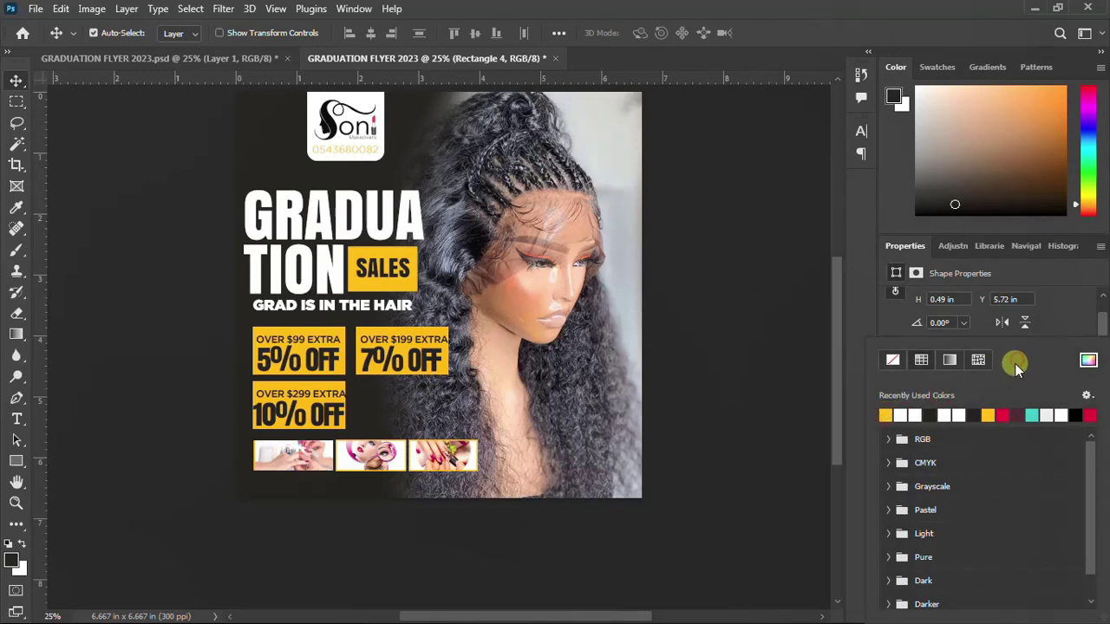
click(977, 394)
click(996, 336)
scroll(992, 386, down, 1)
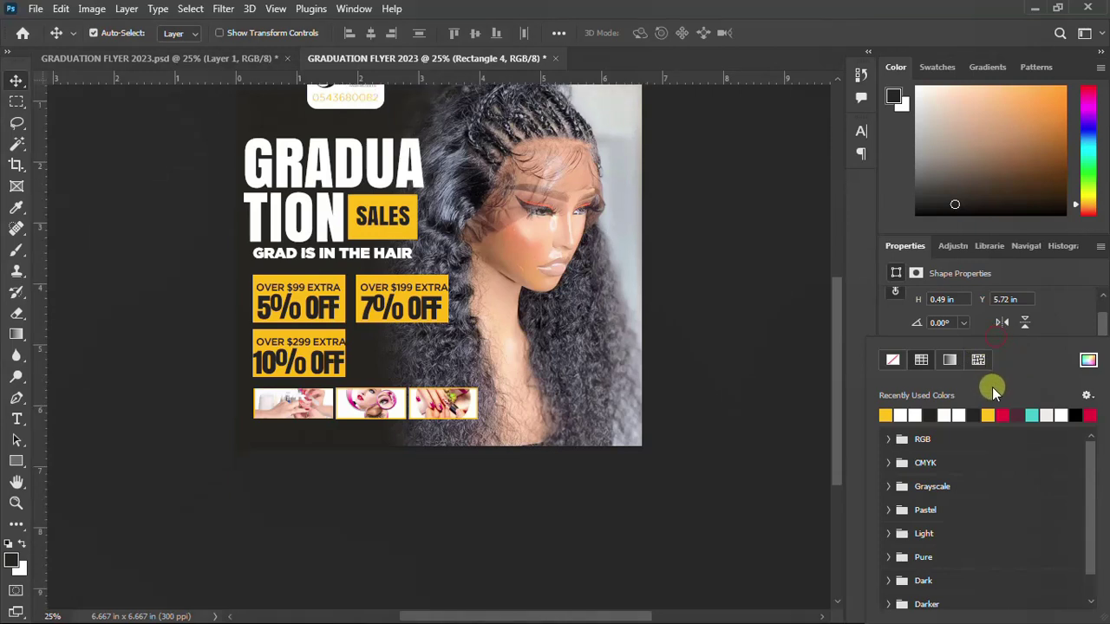
scroll(1010, 365, up, 1)
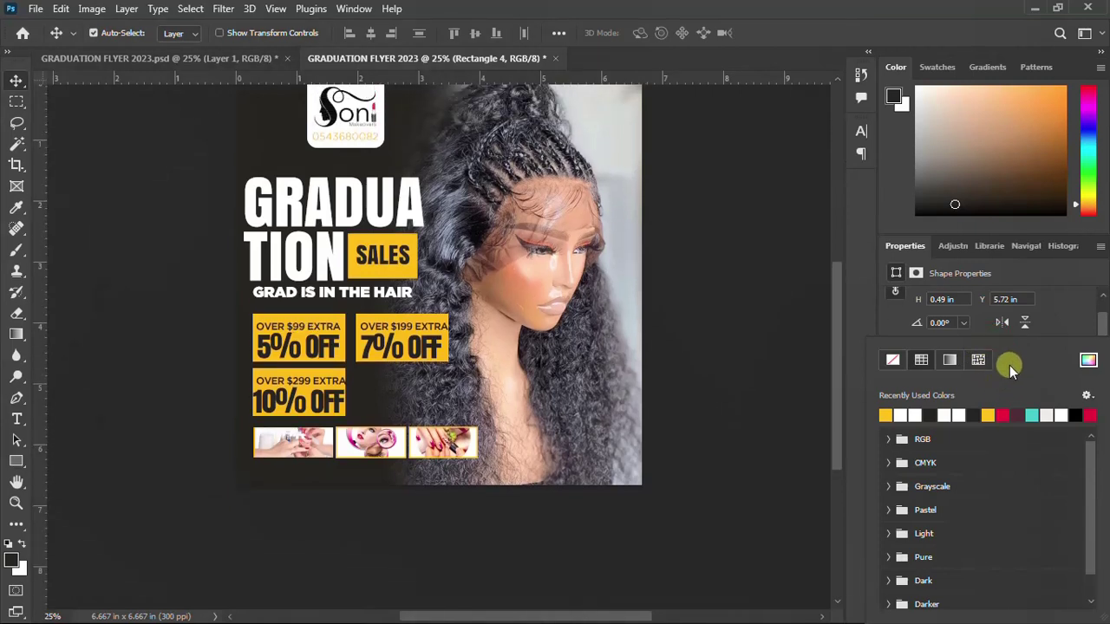
click(867, 338)
scroll(954, 401, down, 1)
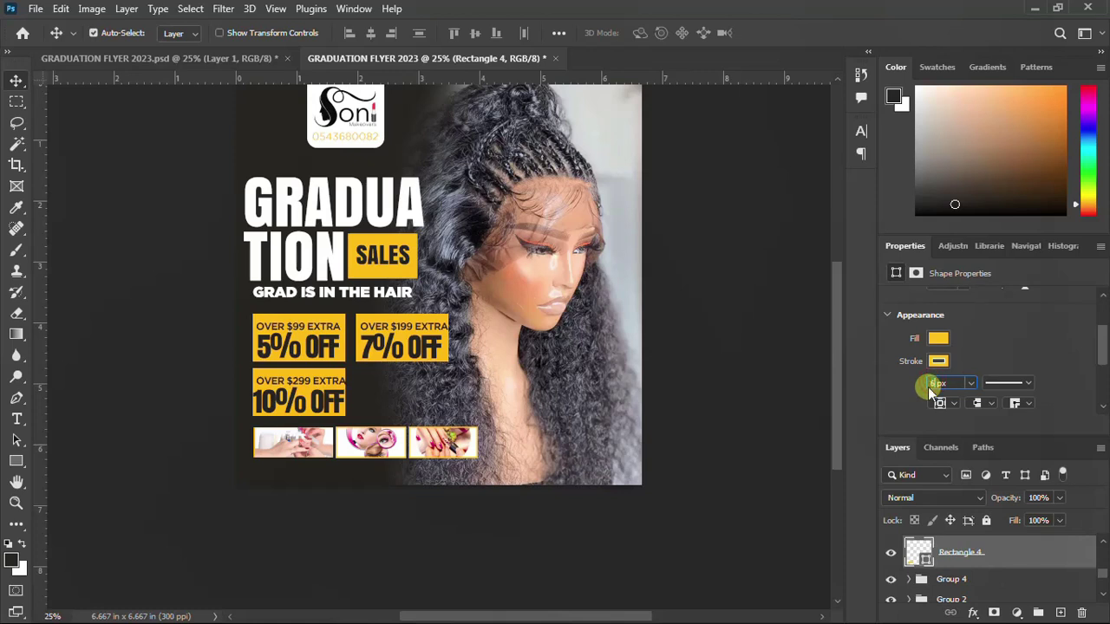
text(543)
text(6)
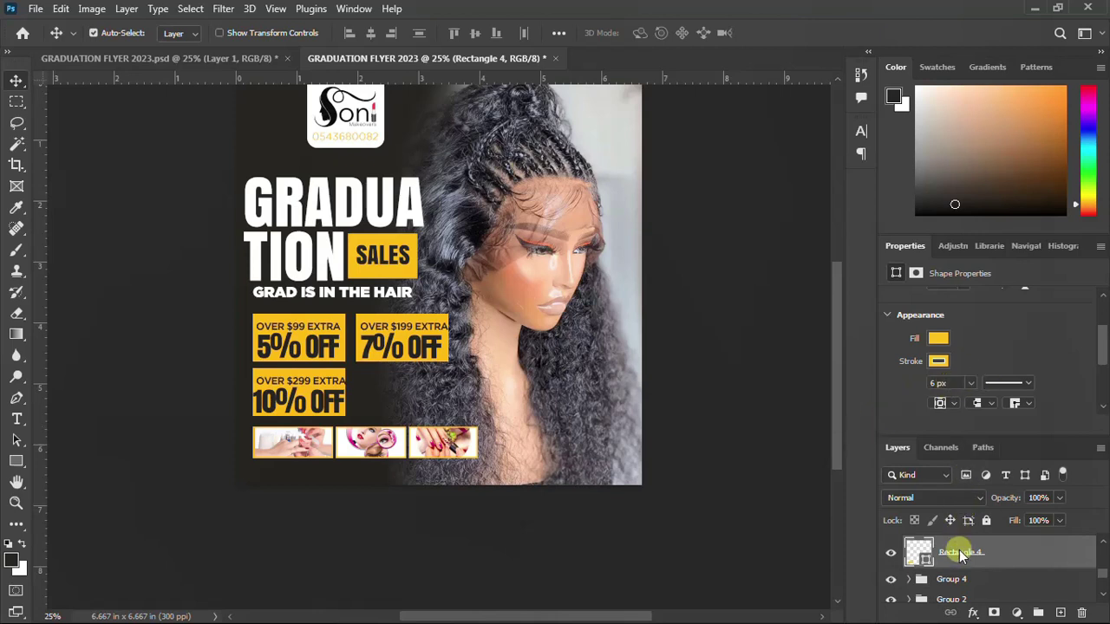
scroll(963, 560, up, 3)
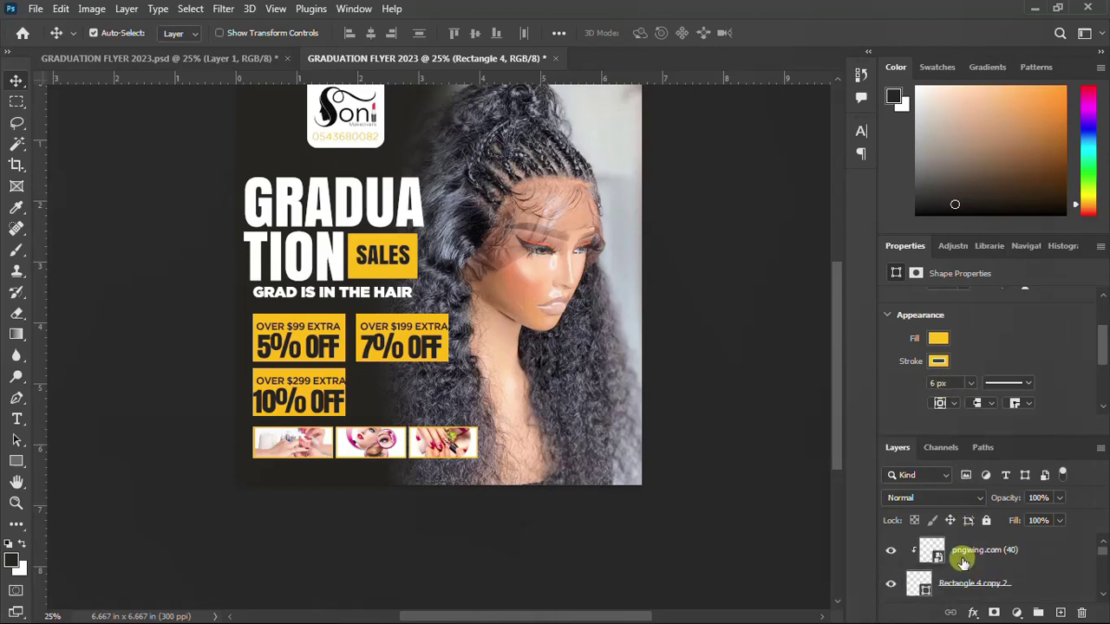
Group the three thumbnail images and their yellow frames with Ctrl+G
scroll(962, 562, down, 5)
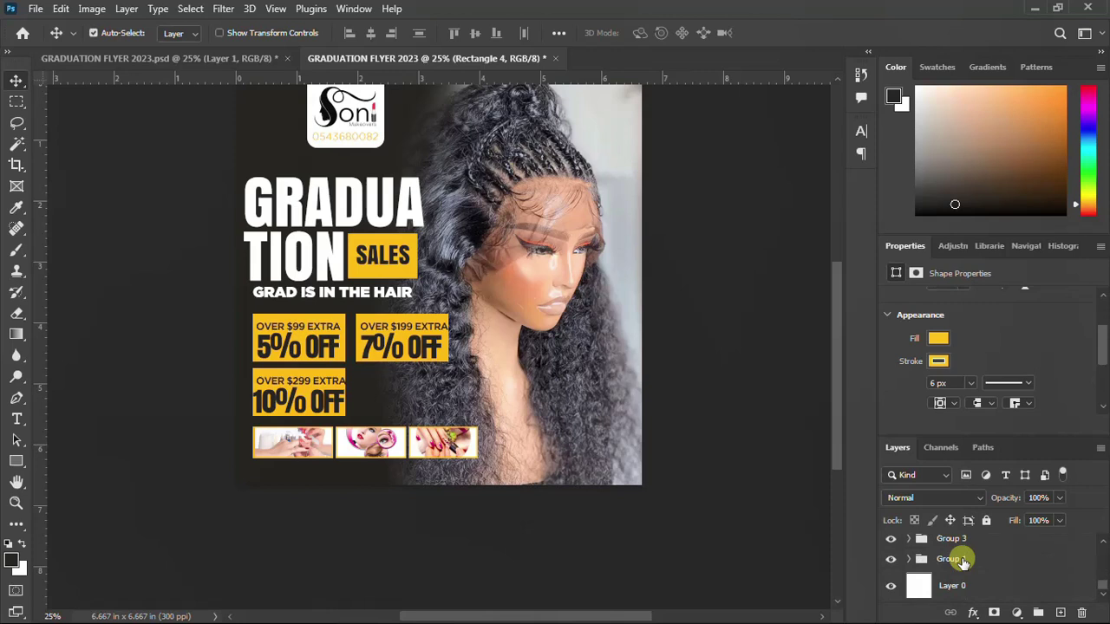
scroll(963, 562, up, 3)
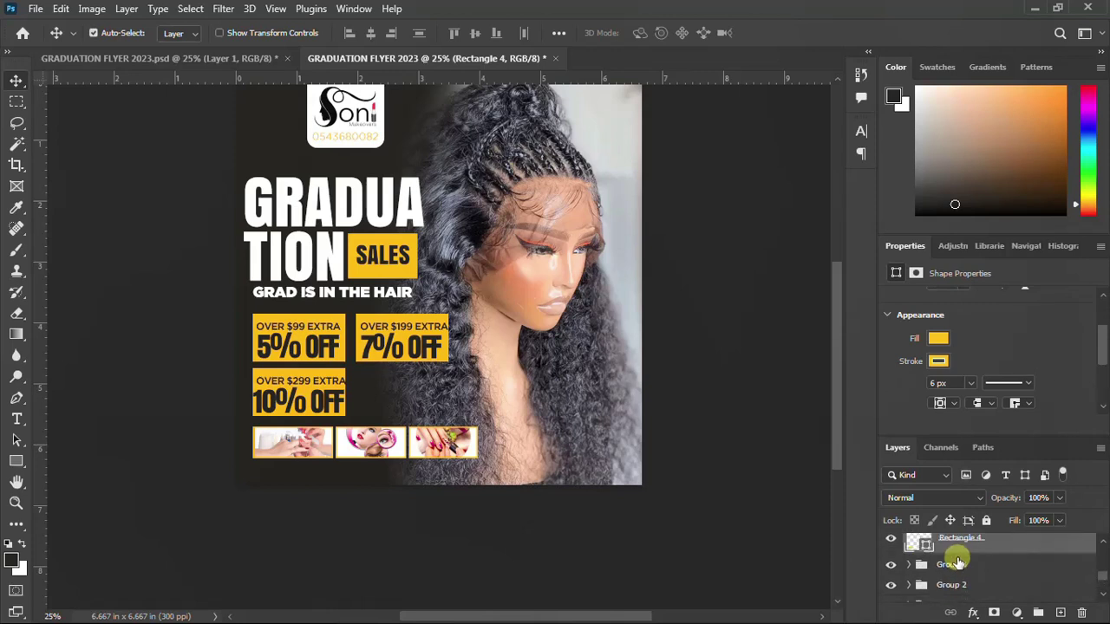
scroll(961, 555, up, 2)
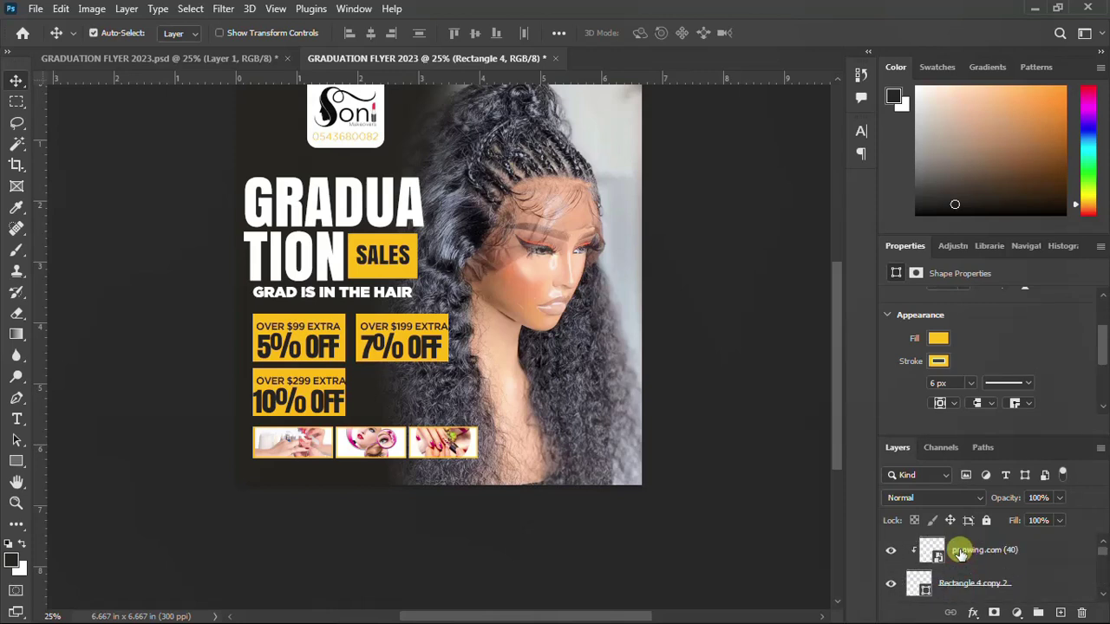
shift+click(961, 549)
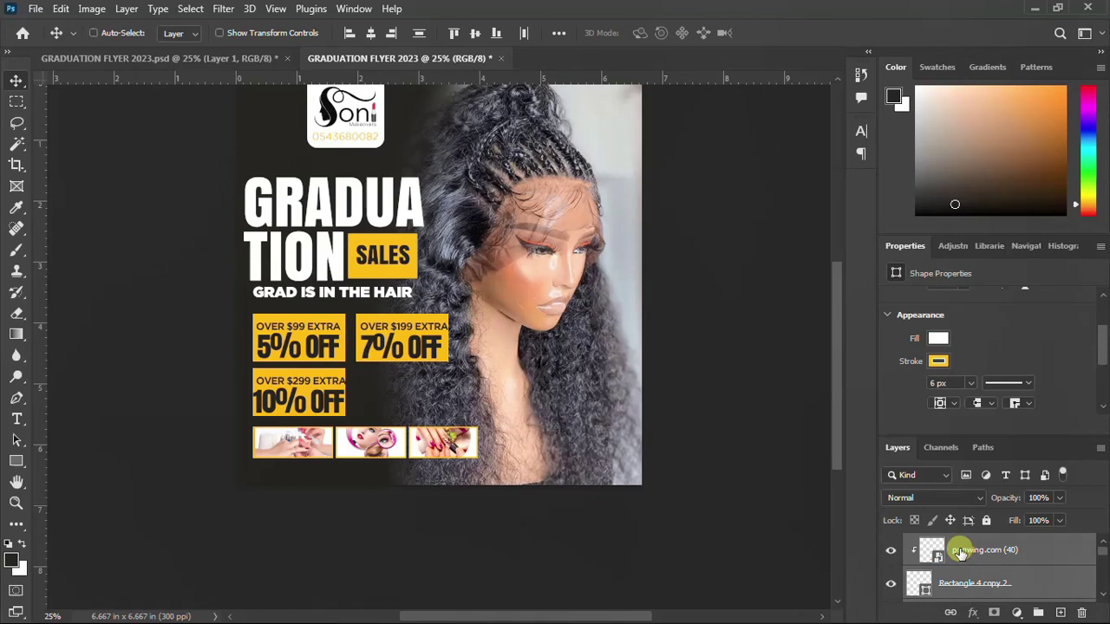
key(ctrl+g)
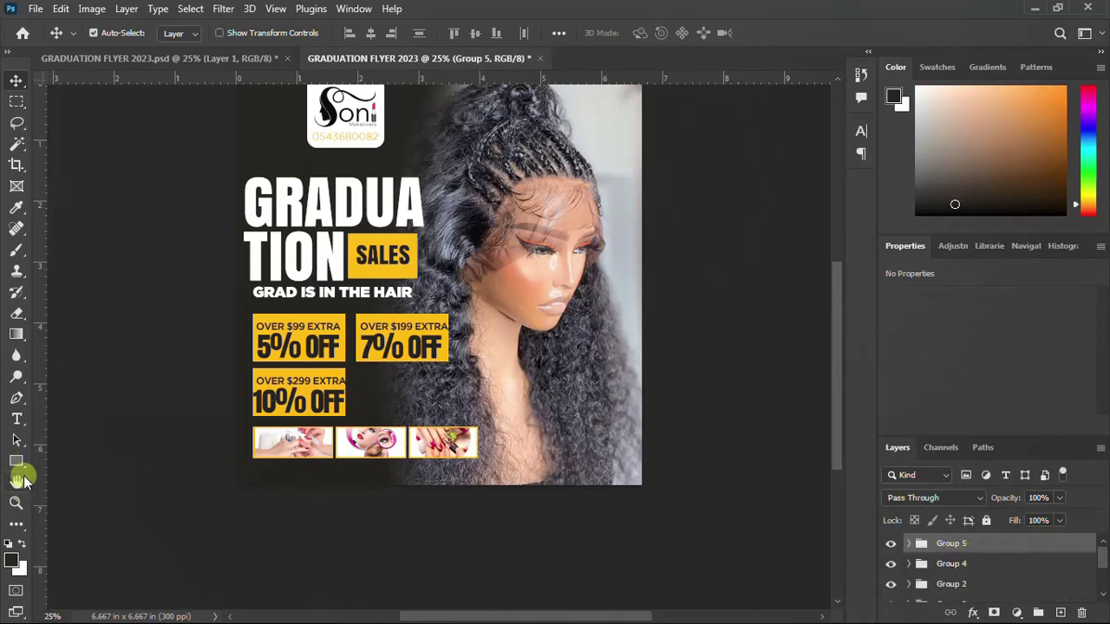
Set the foreground colour to white, hex ffffff, in the Color Picker
click(13, 562)
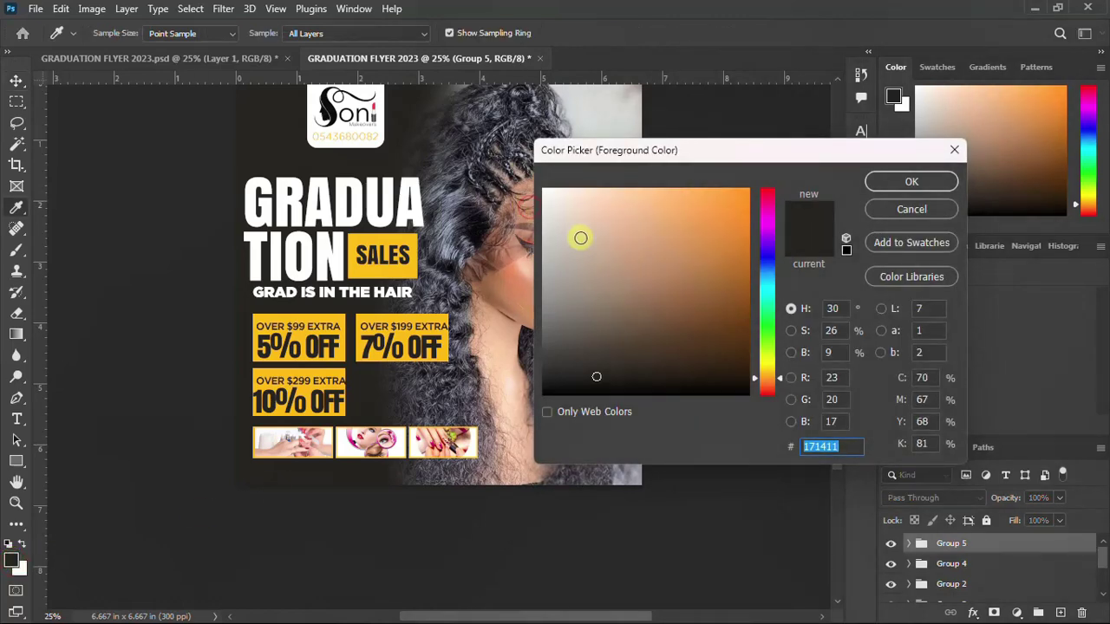
text(ffffff)
click(872, 180)
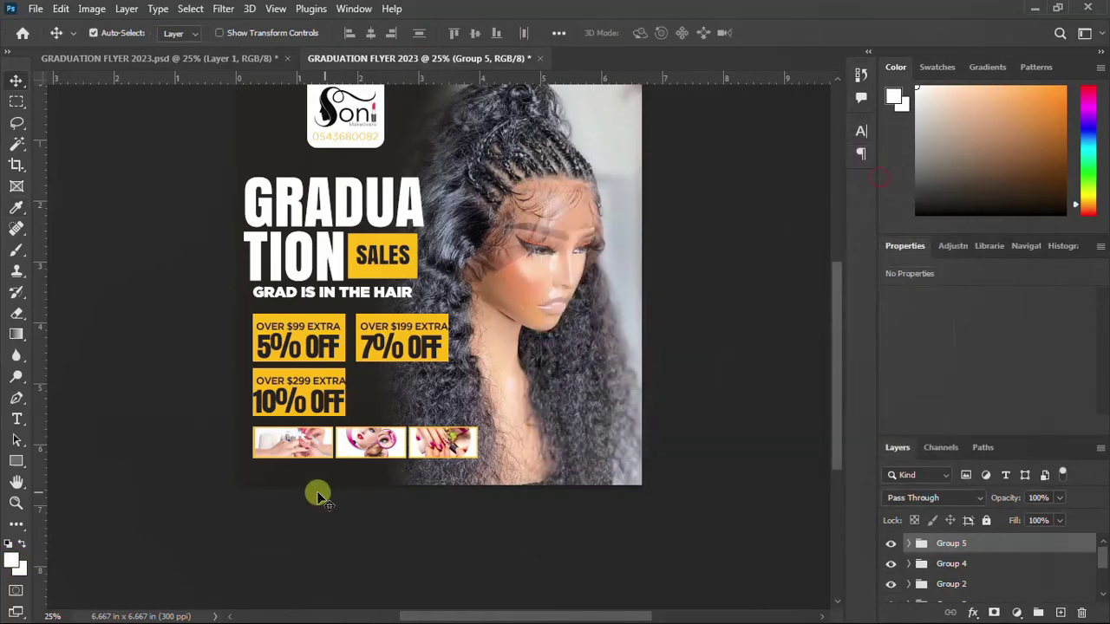
click(16, 461)
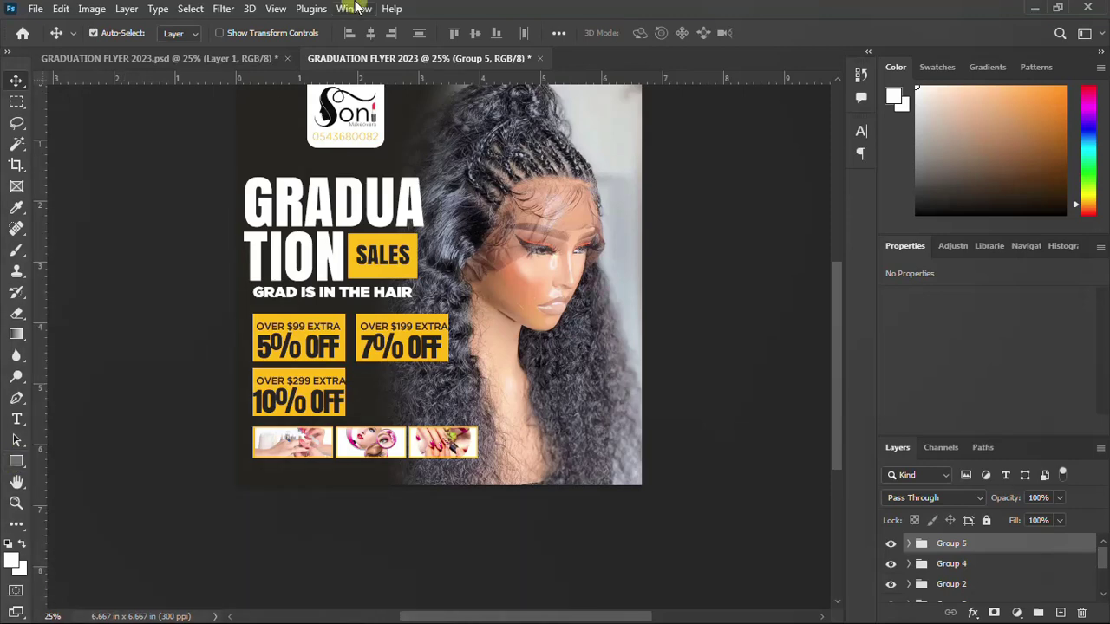
click(23, 544)
click(25, 555)
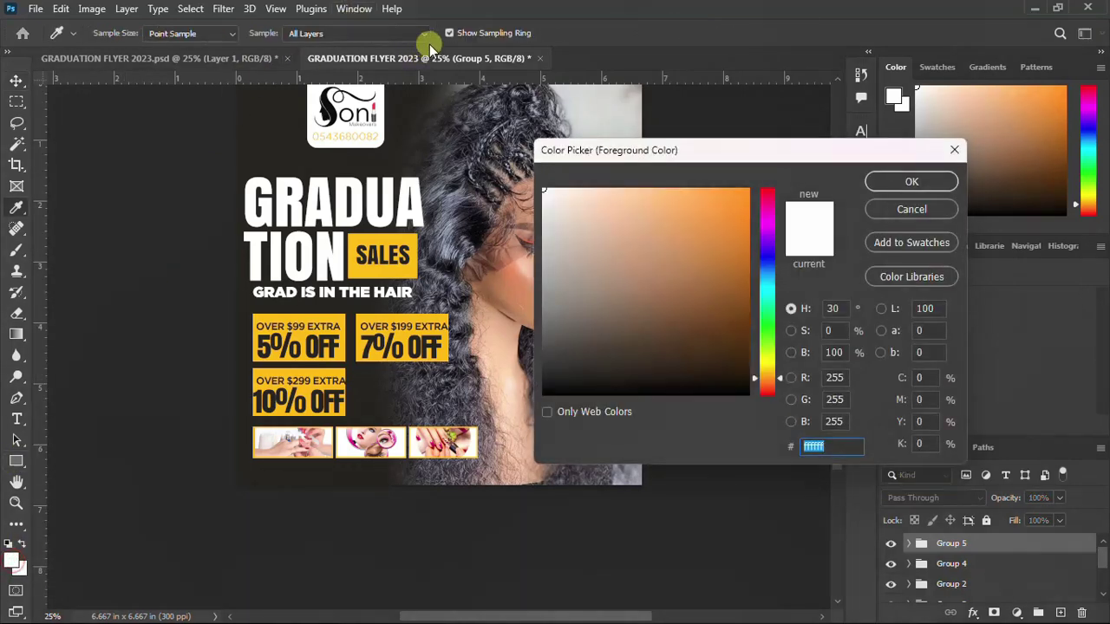
click(912, 186)
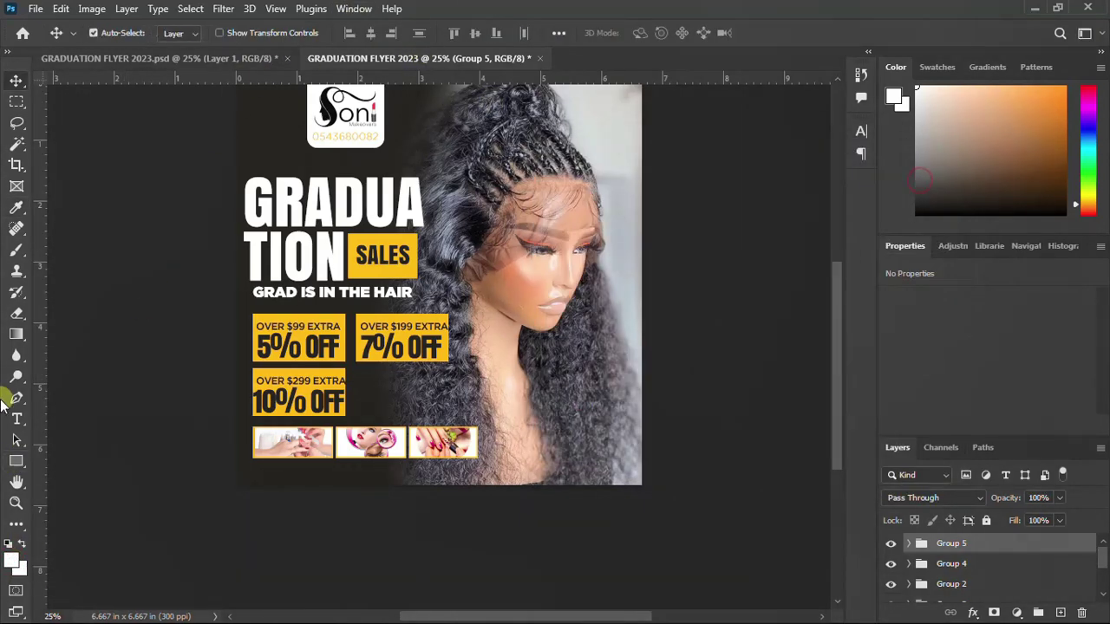
click(17, 462)
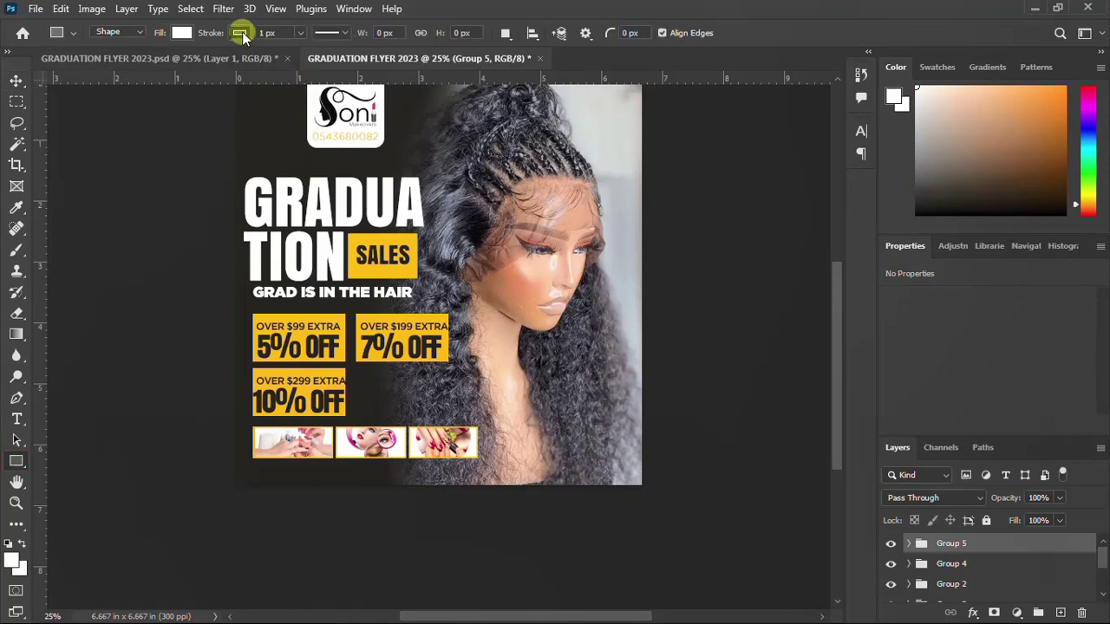
Draw a white, stroke-free rectangle bar (6.76 × 0.36 in) along the flyer's bottom edge
click(241, 34)
click(143, 64)
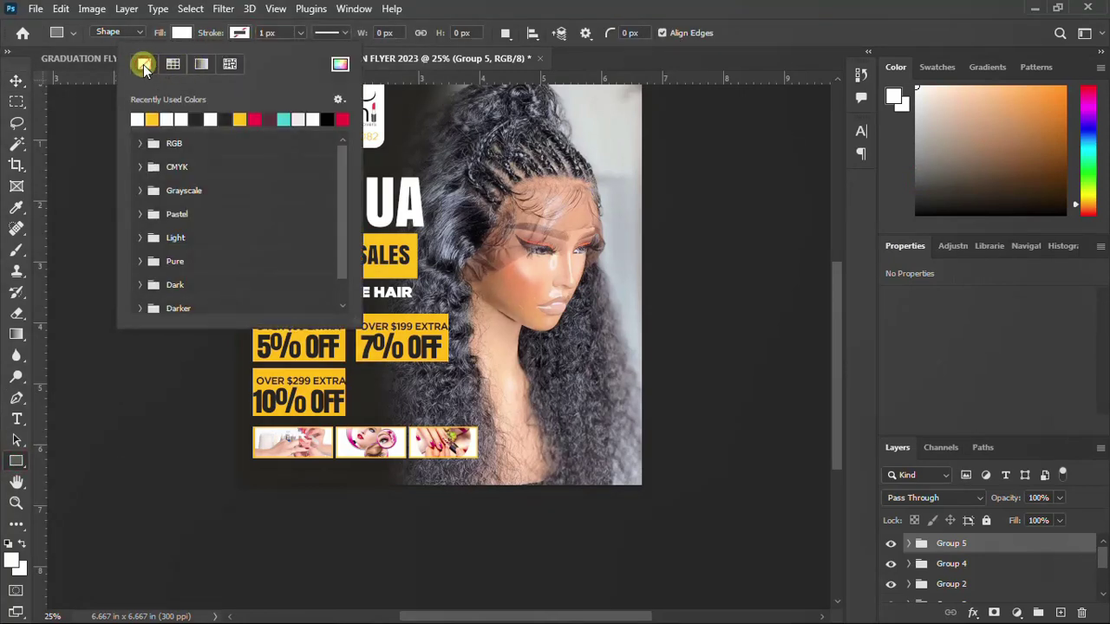
click(460, 7)
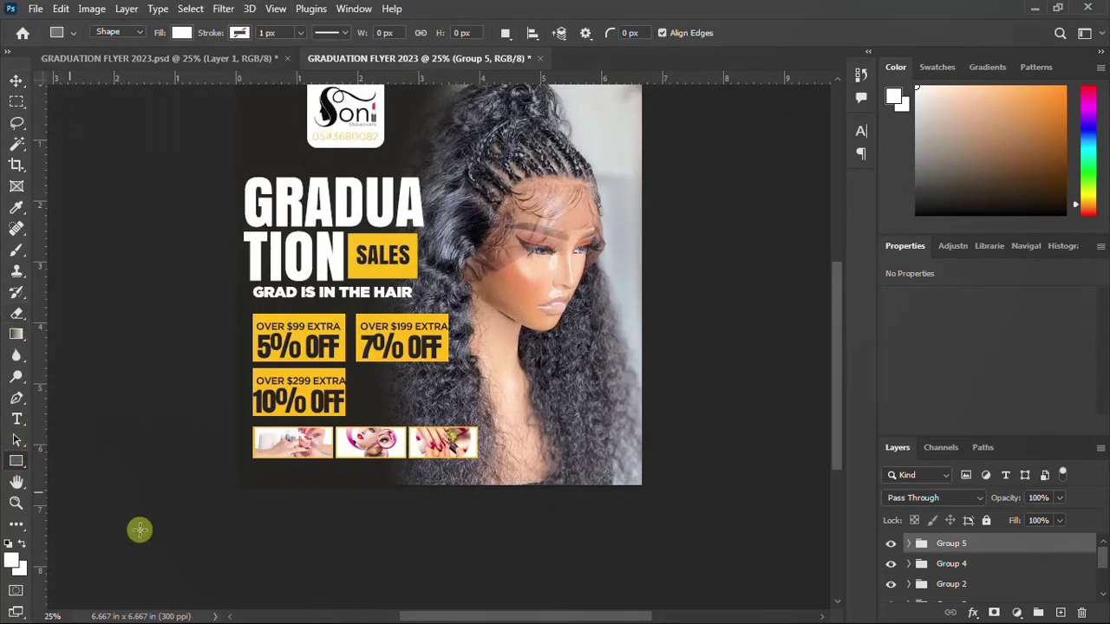
drag(235, 467, 647, 487)
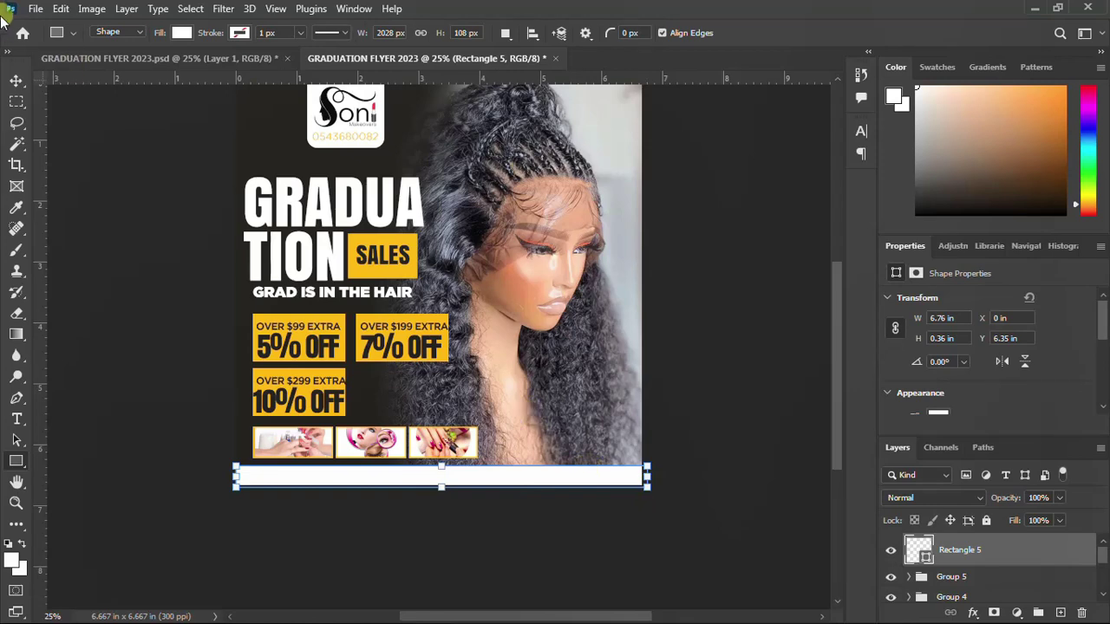
click(17, 81)
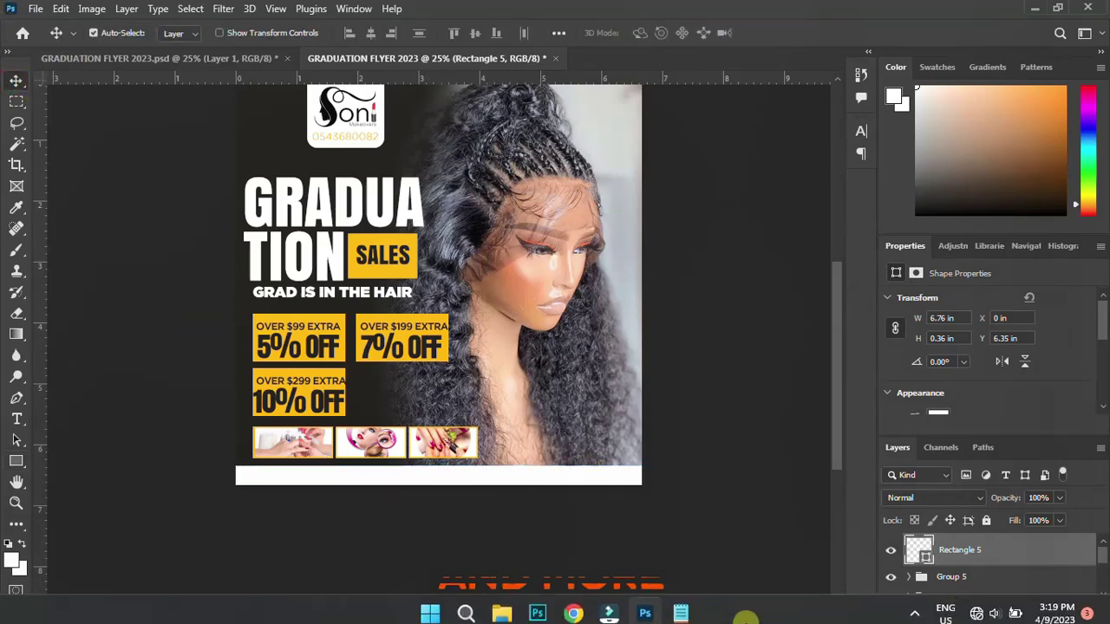
Copy the email line from the Notepad notes 'the lord's supper - Copy' and minimize Notepad
click(684, 606)
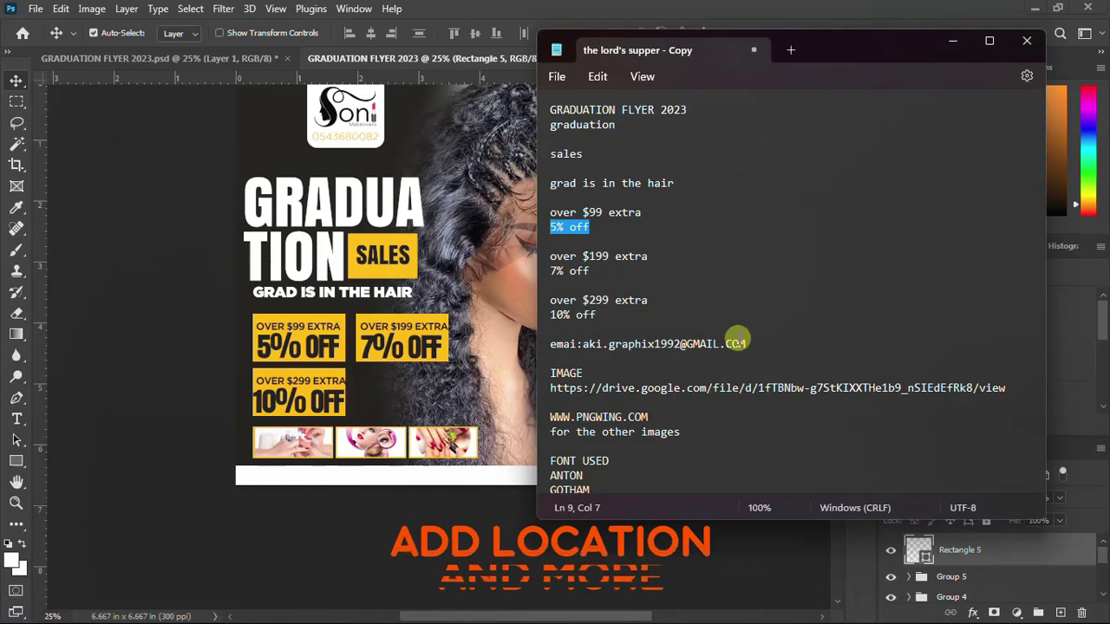
drag(746, 345, 523, 338)
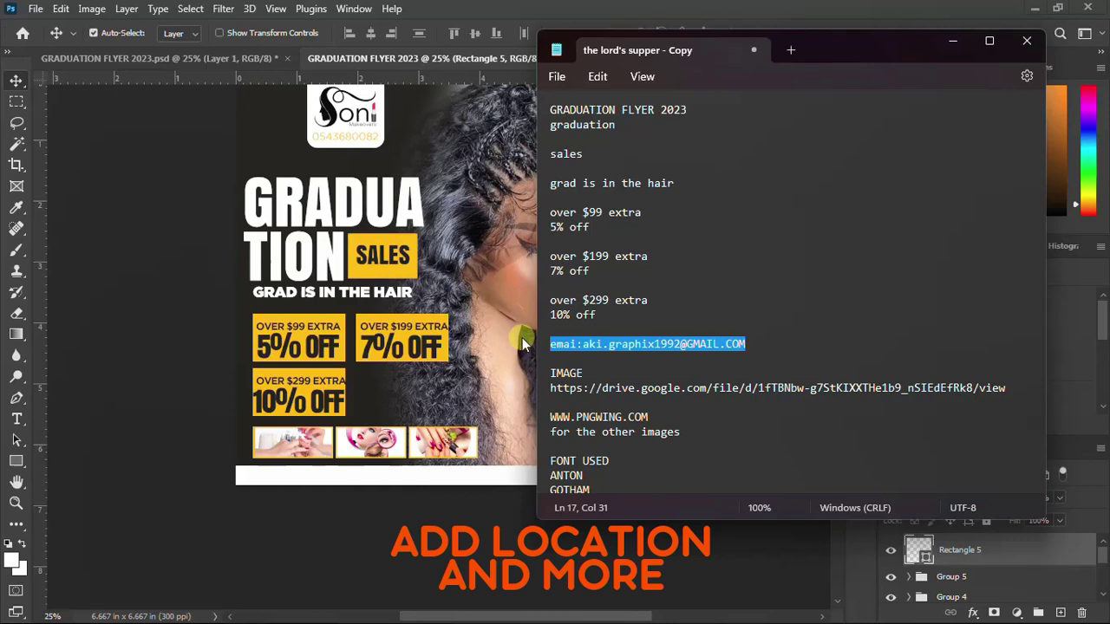
click(681, 605)
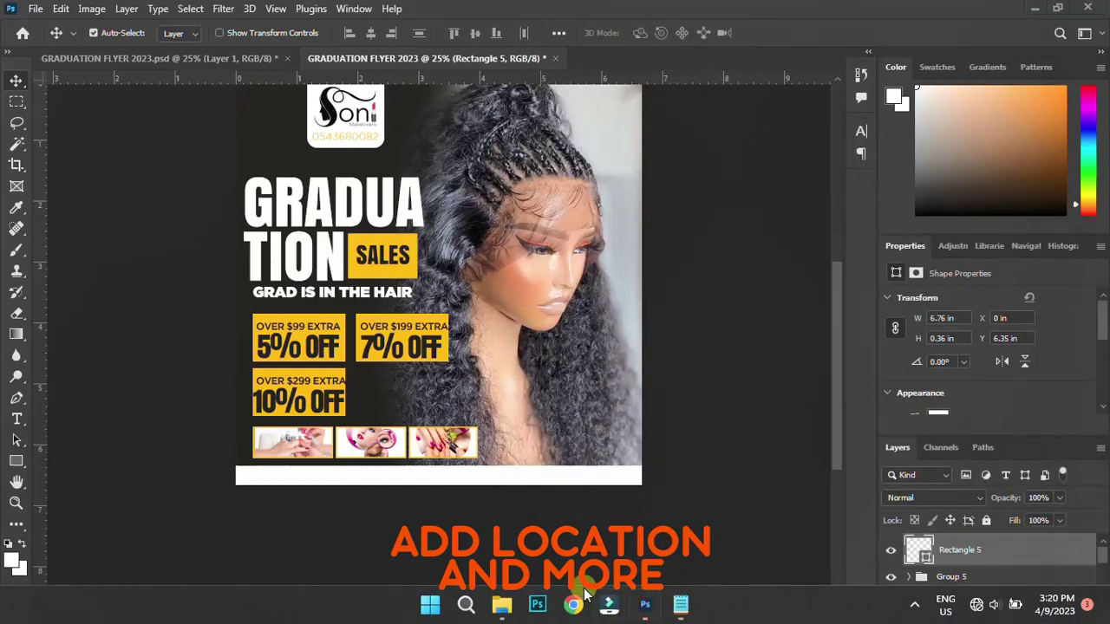
Paste the copied email address as a new text line on the flyer
key(t)
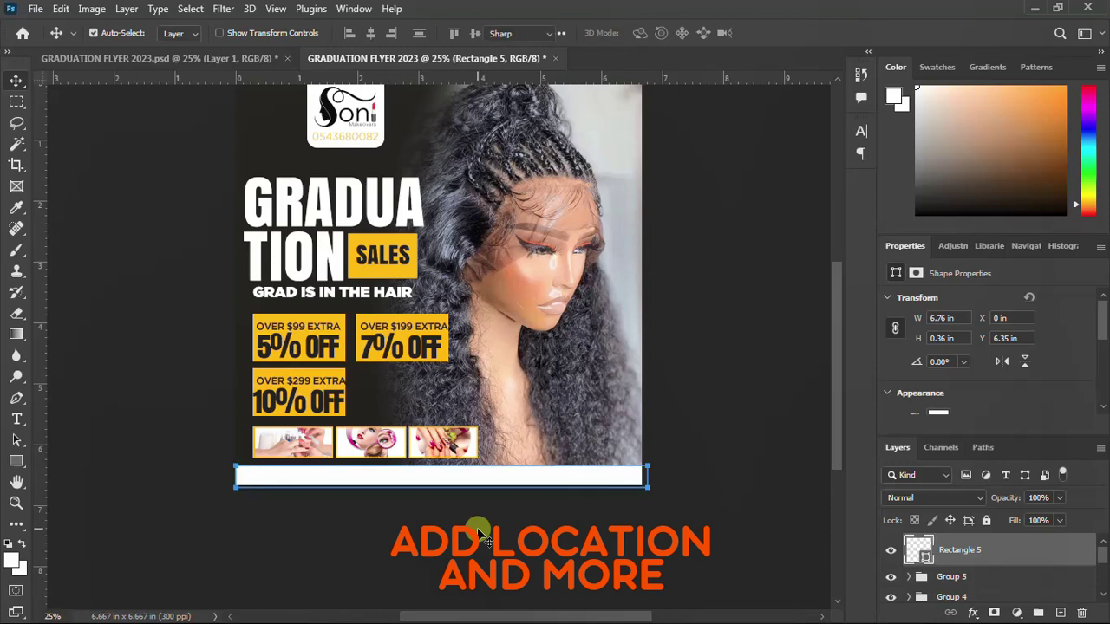
click(514, 374)
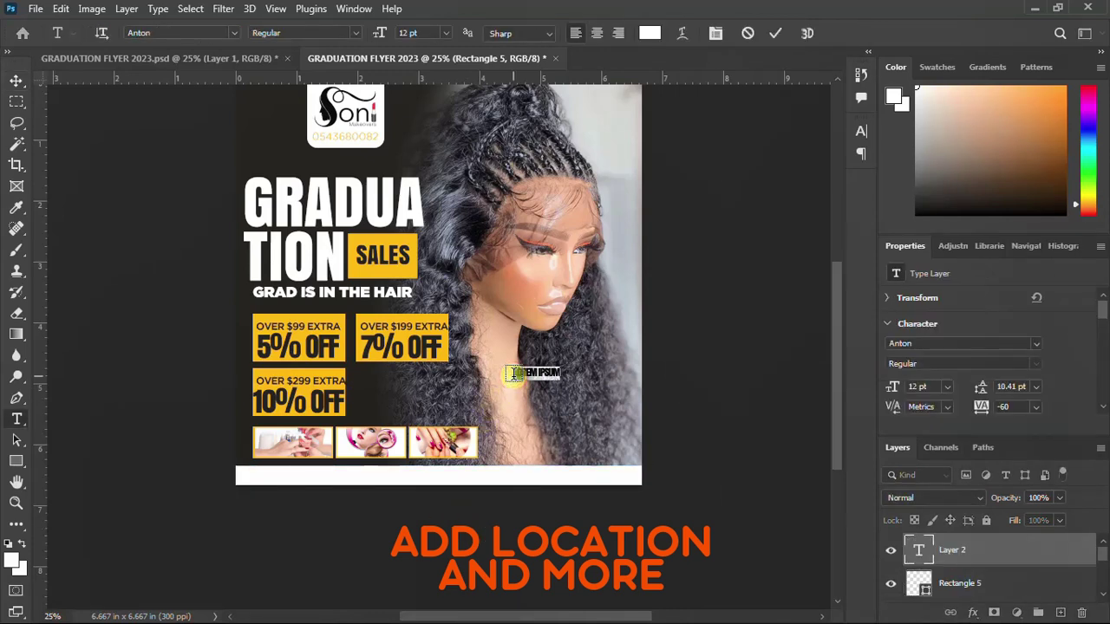
key(ctrl+v)
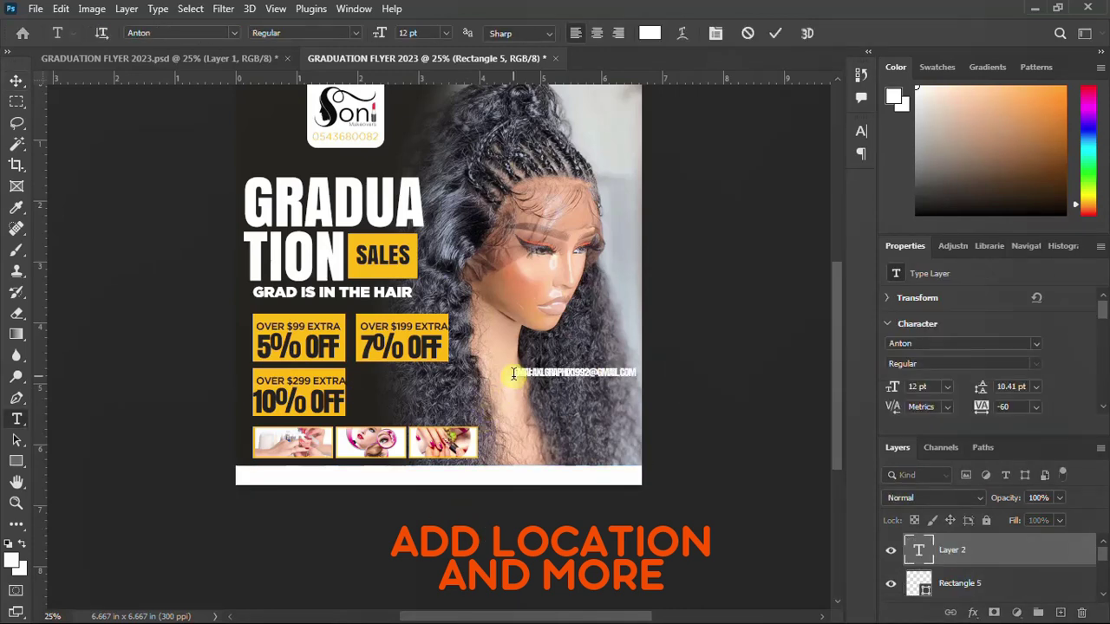
key(ctrl+Return)
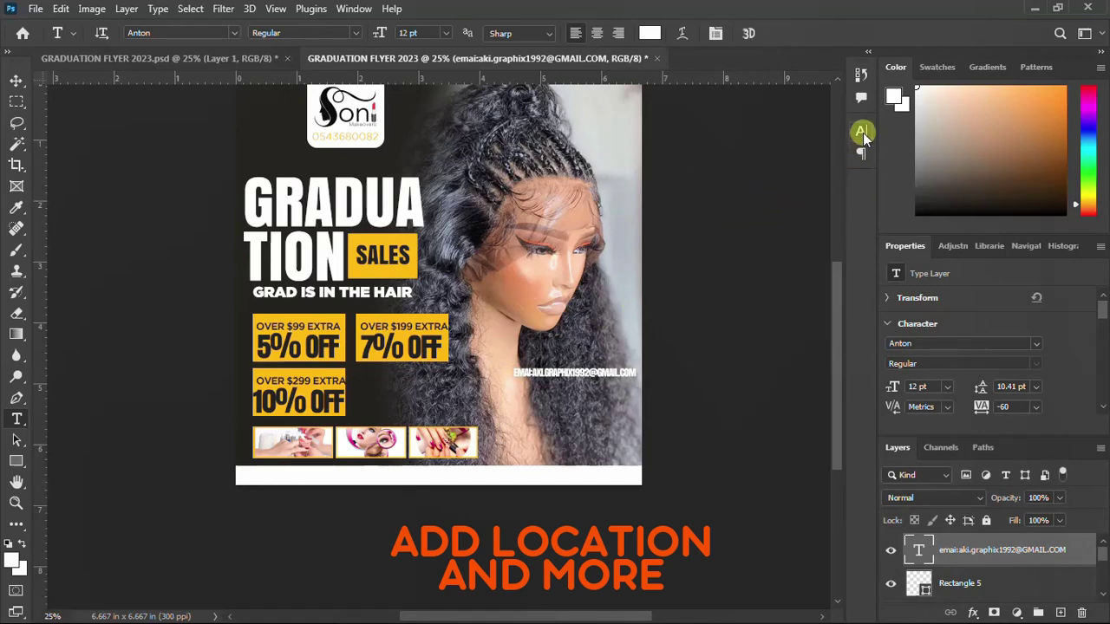
Style the email text in Gotham Light, dark 171411 sampled from the background, with All Caps
click(862, 132)
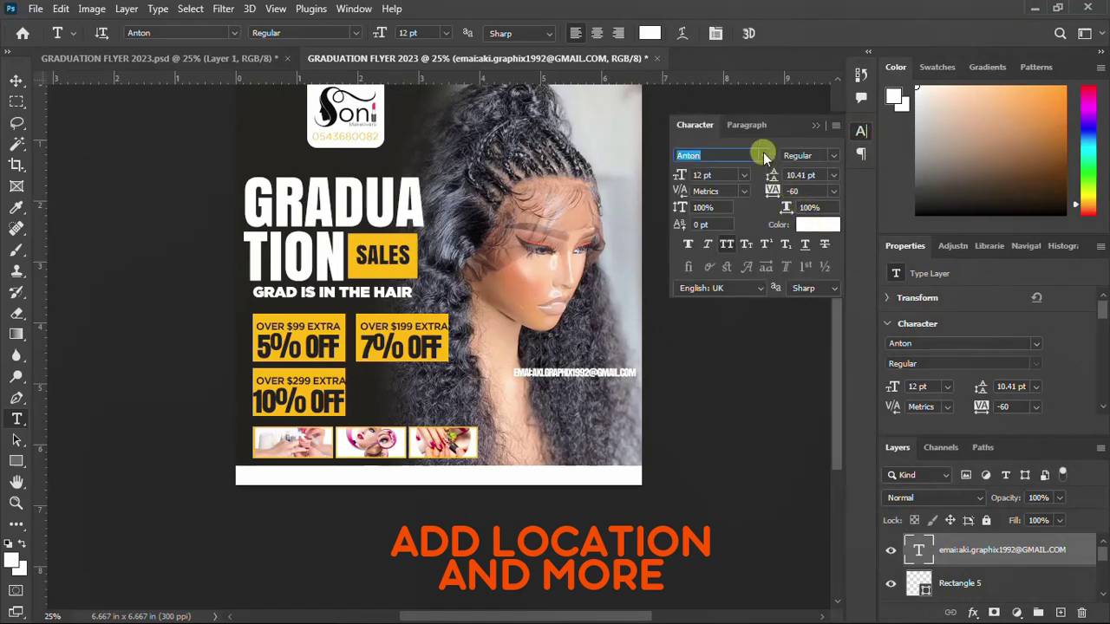
click(764, 155)
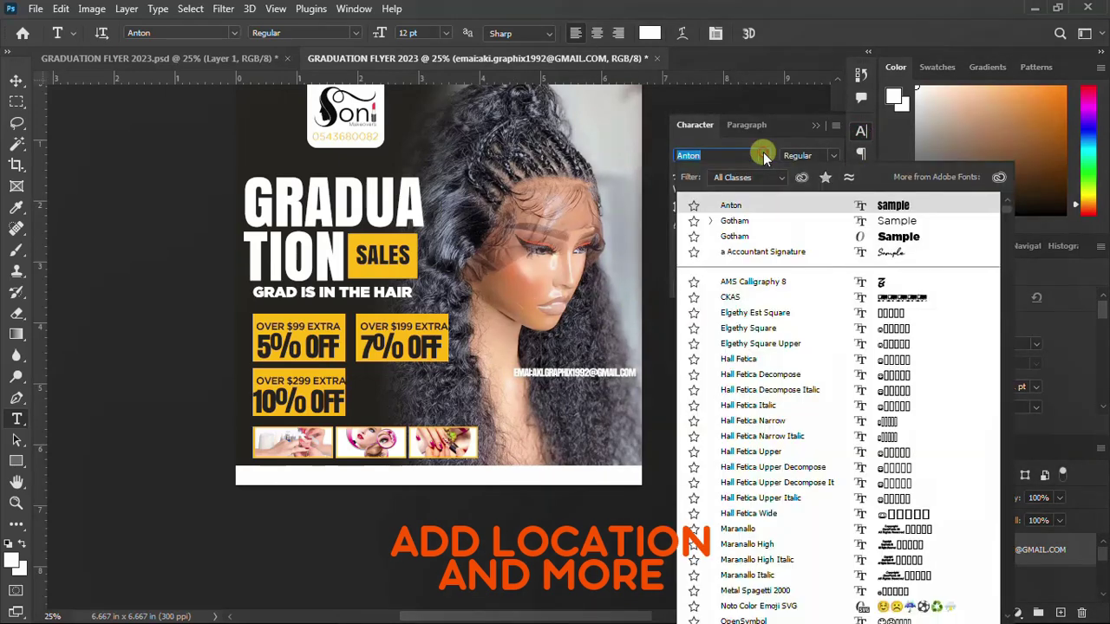
click(745, 222)
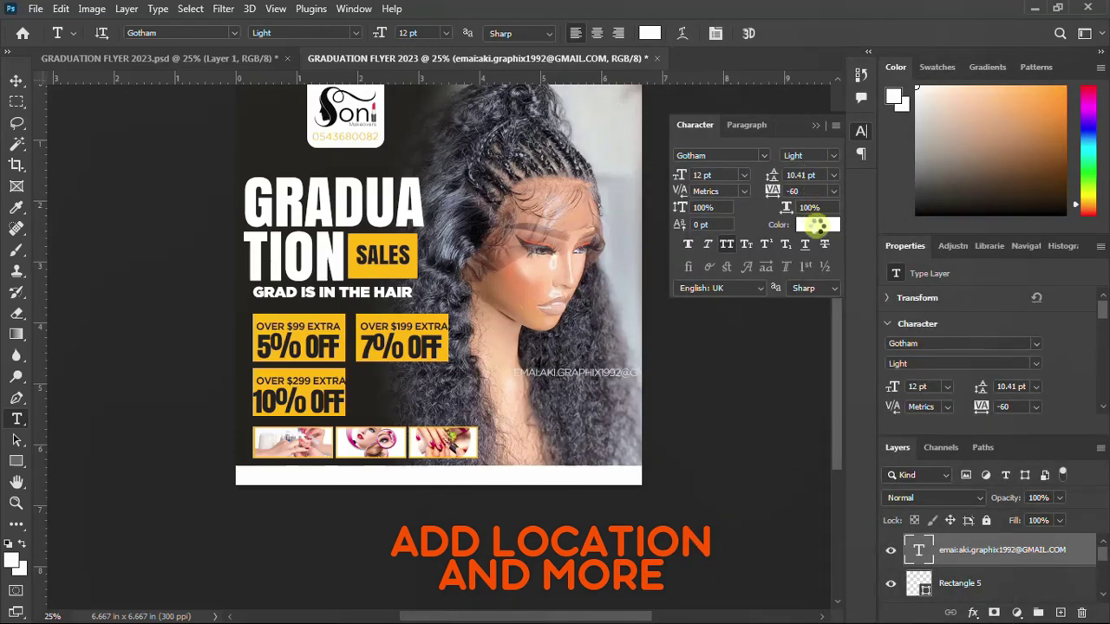
click(817, 225)
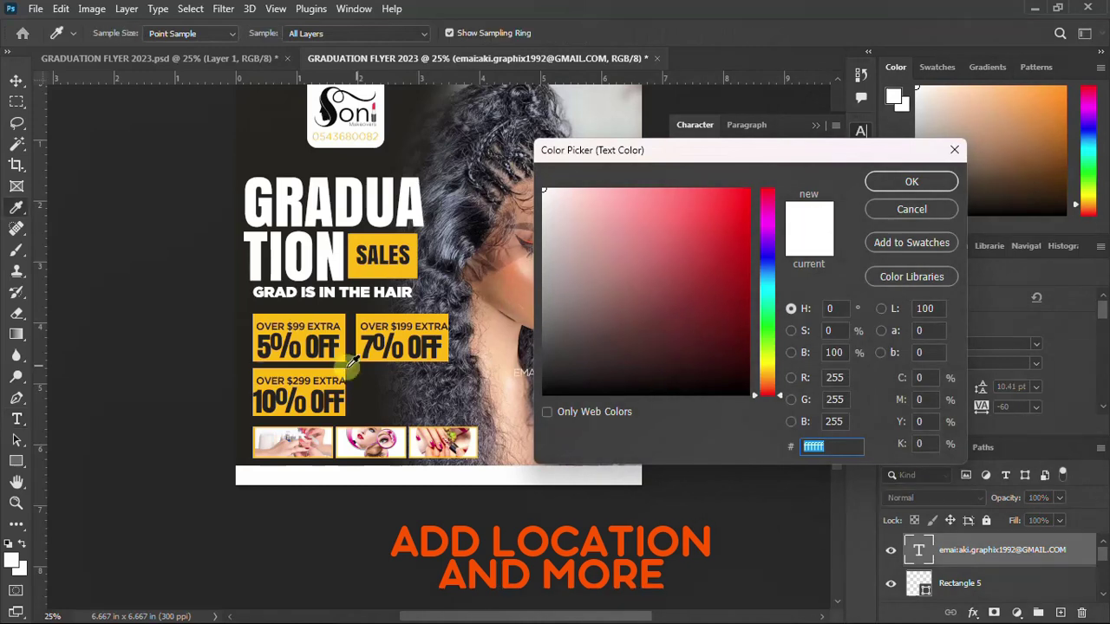
click(253, 368)
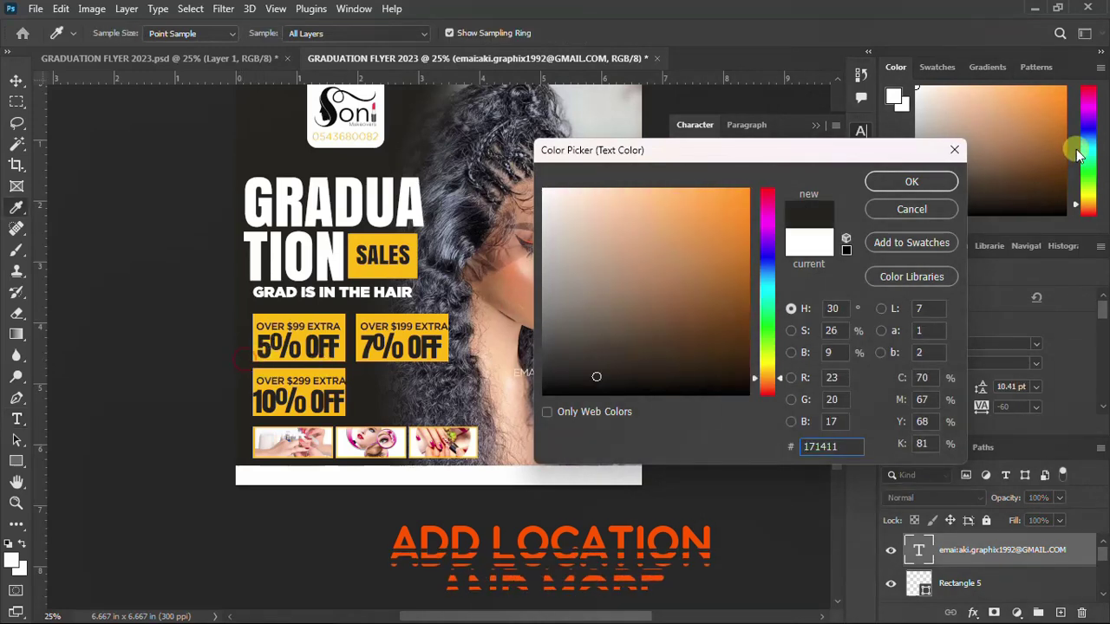
click(876, 182)
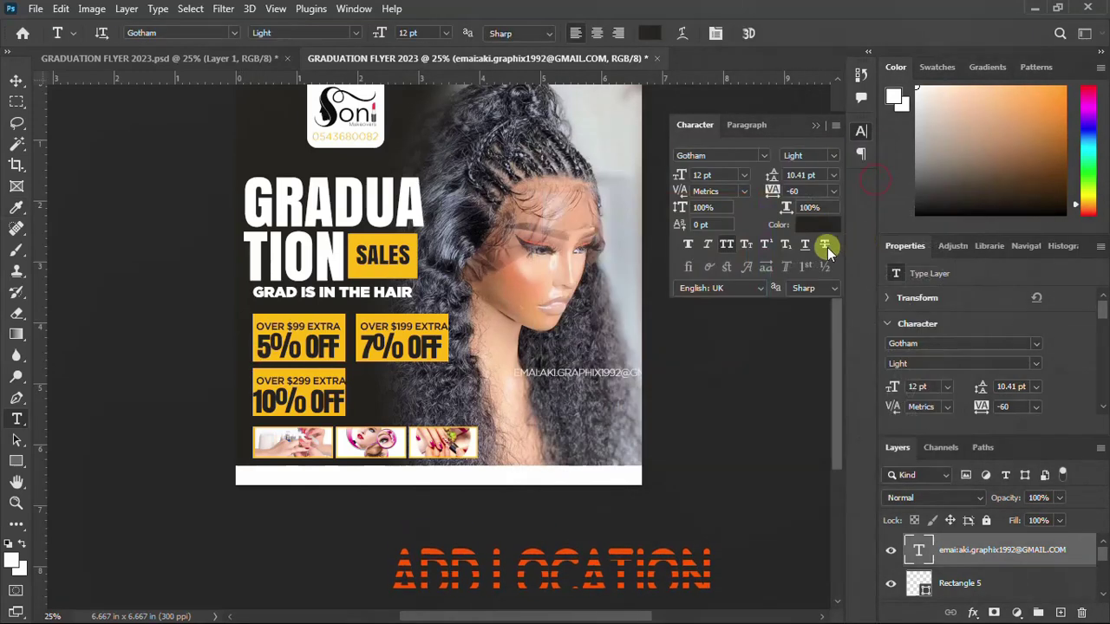
click(727, 245)
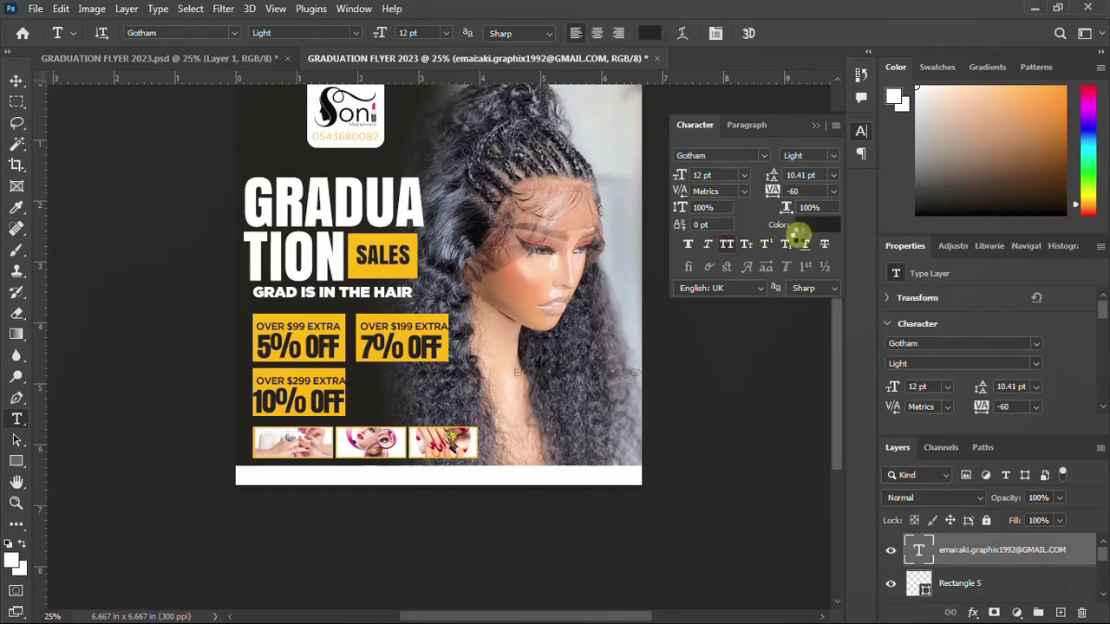
click(863, 133)
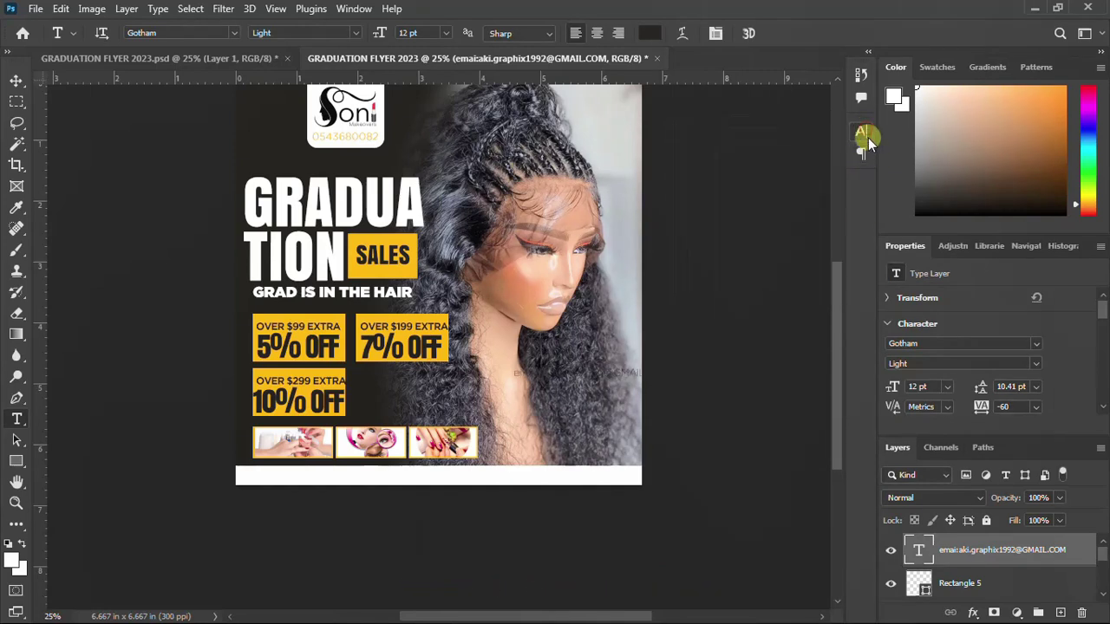
Move the email text down onto the white footer bar and turn All Caps off
key(ctrl+t)
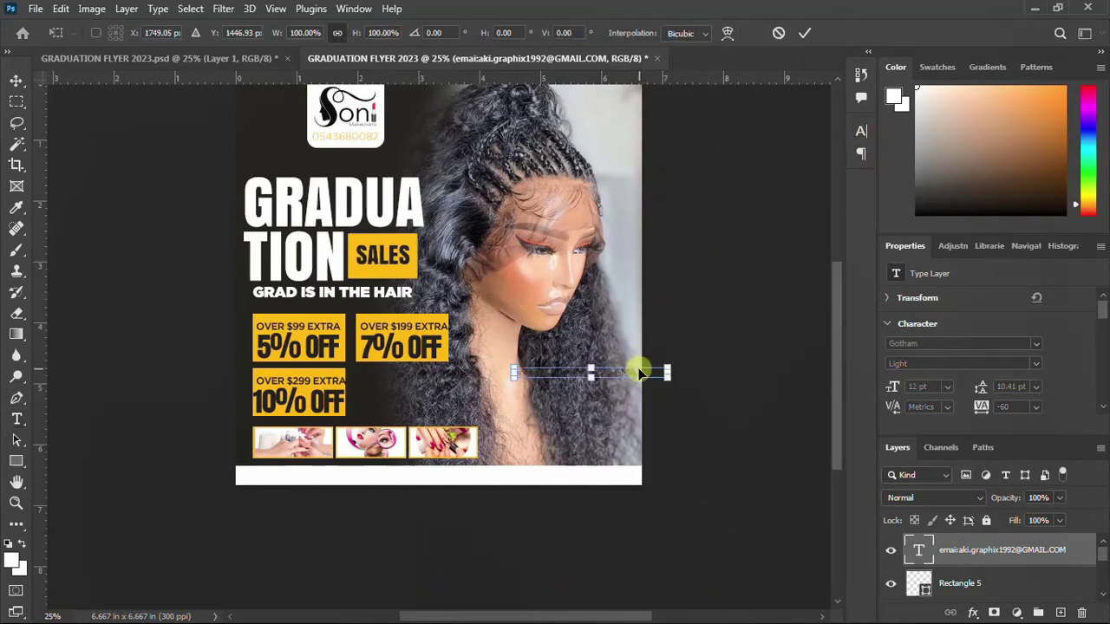
drag(634, 372, 401, 482)
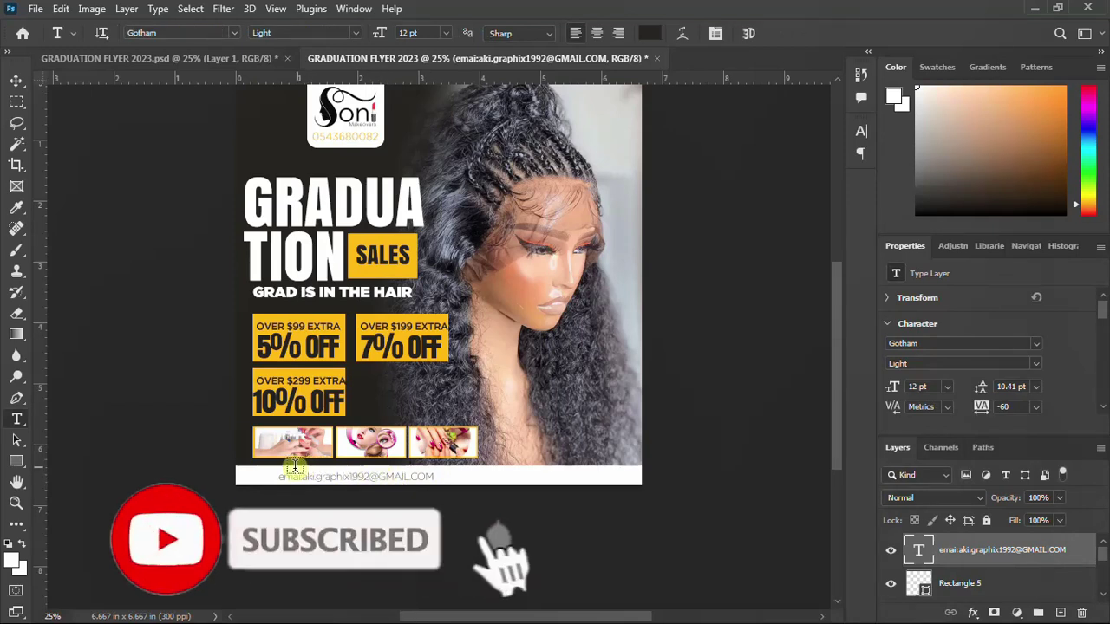
click(279, 476)
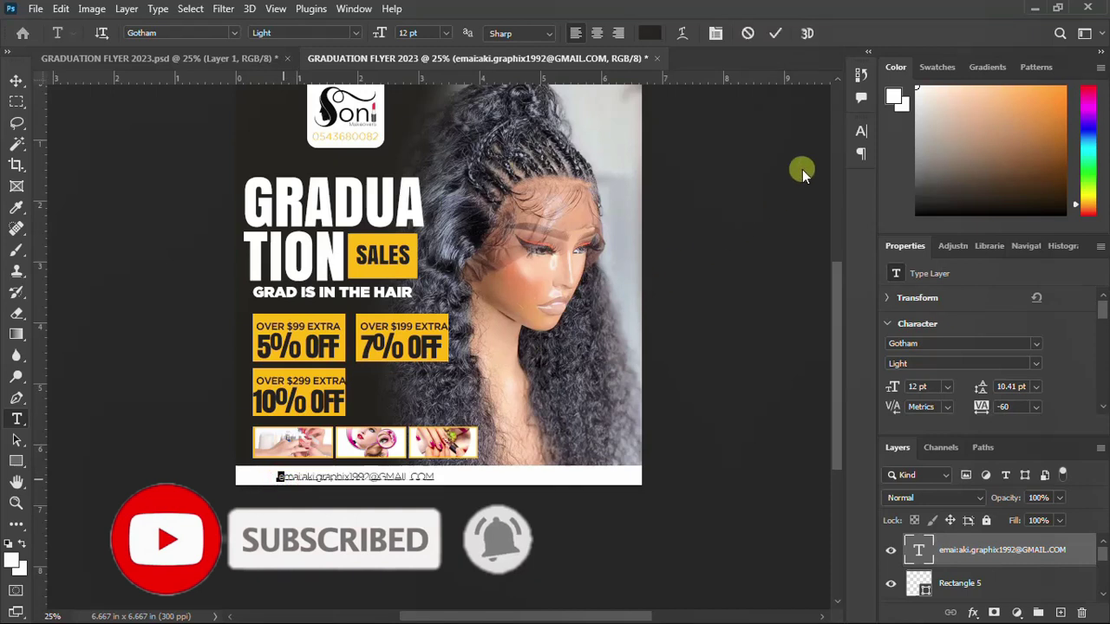
click(862, 131)
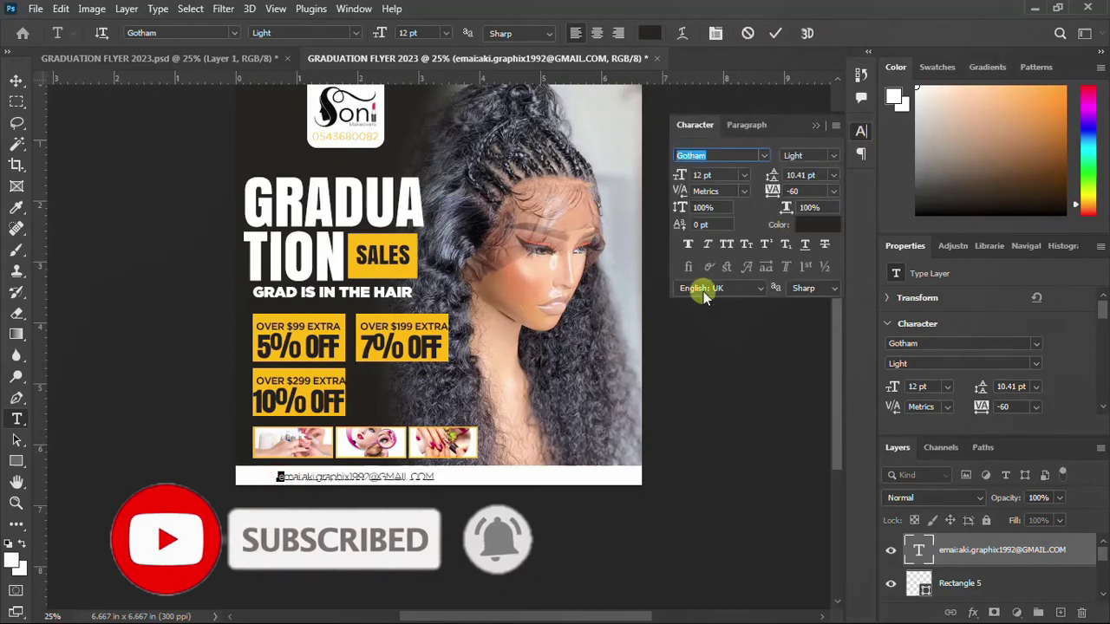
click(730, 241)
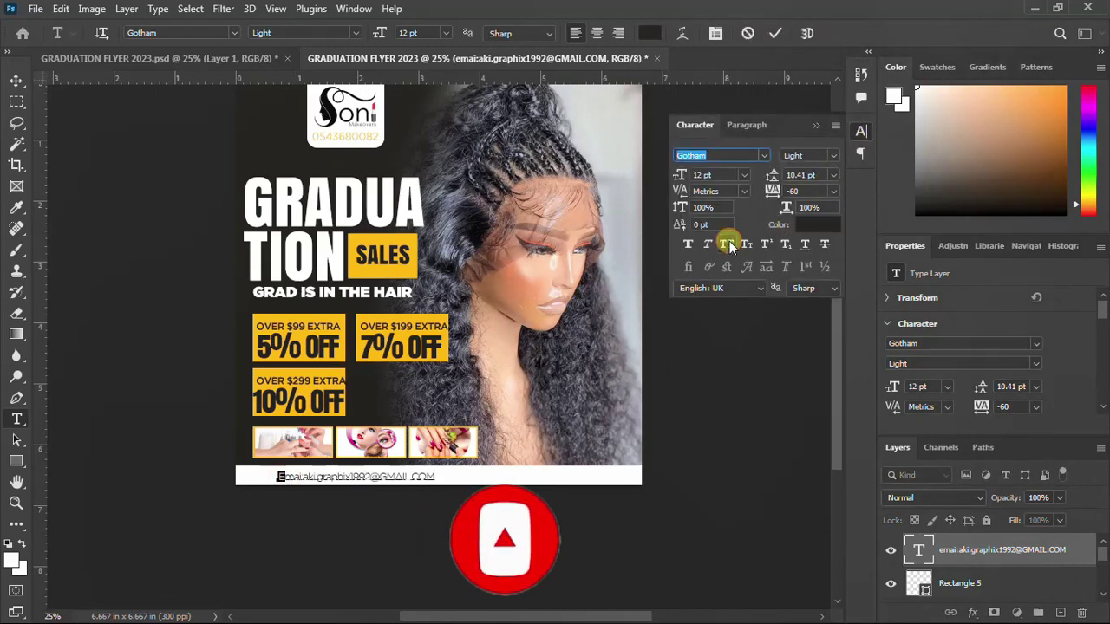
click(861, 135)
click(774, 31)
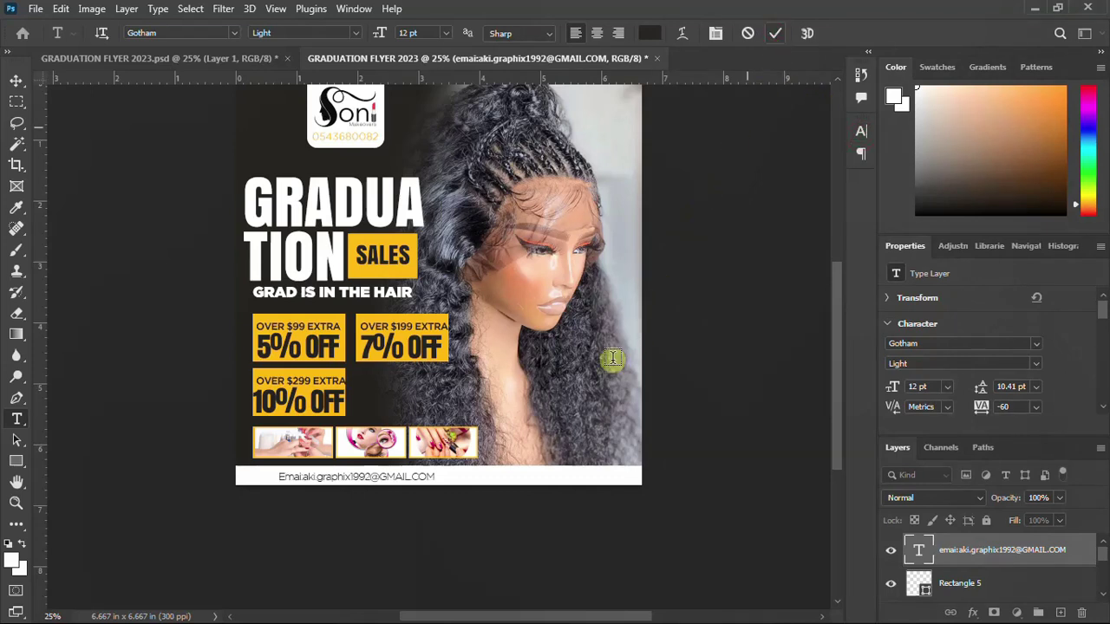
click(861, 132)
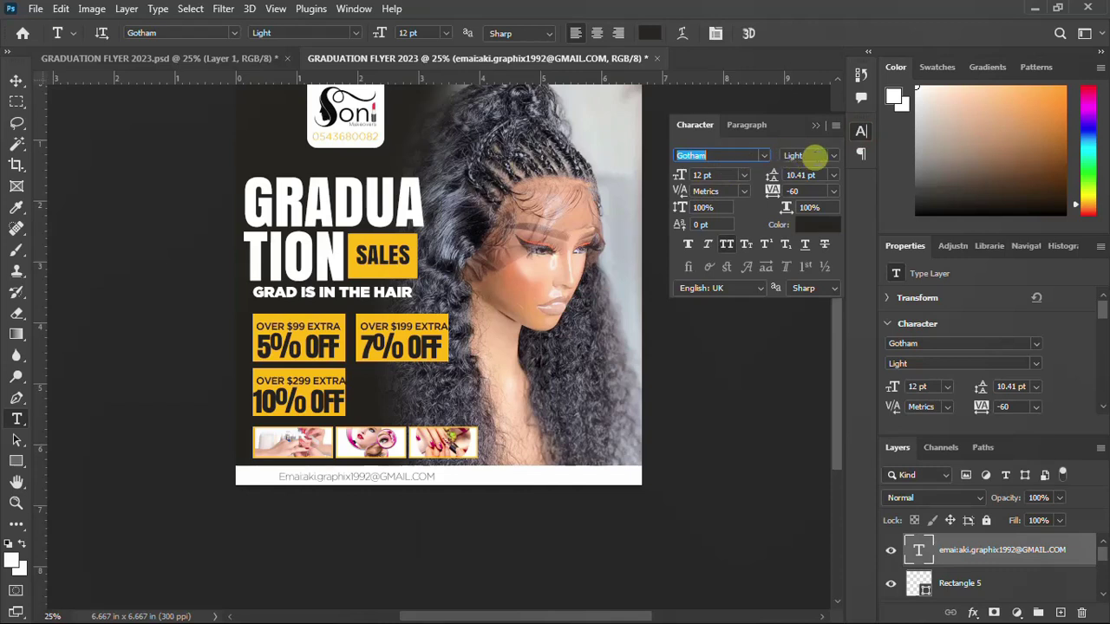
click(830, 155)
Make the email Gotham Bold and retype 'gmail' and 'com' in lowercase
click(807, 235)
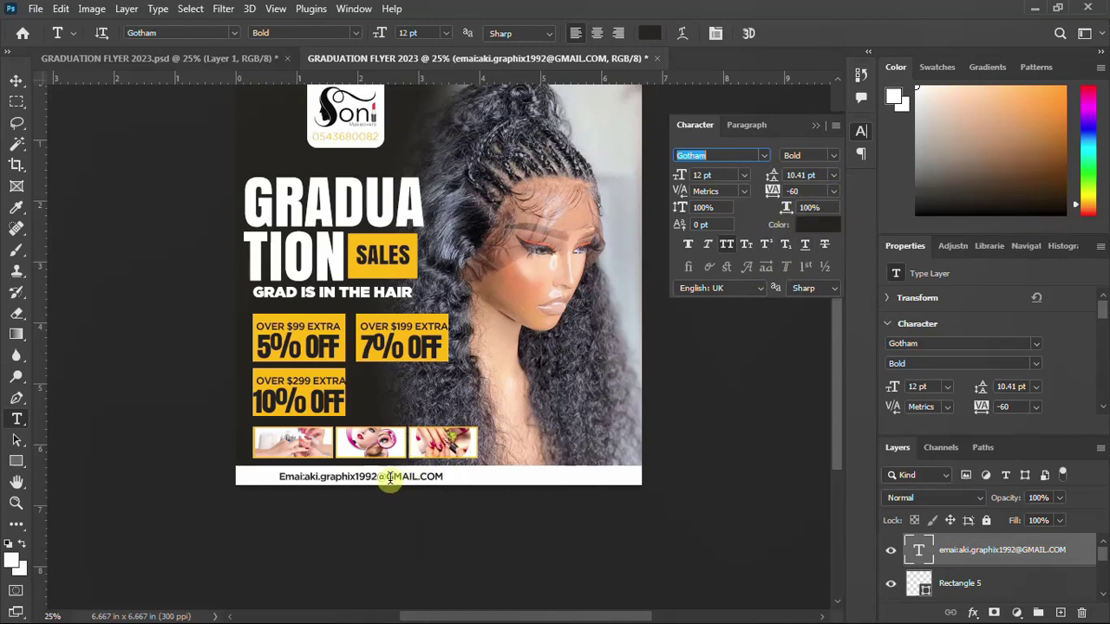
drag(386, 478, 416, 479)
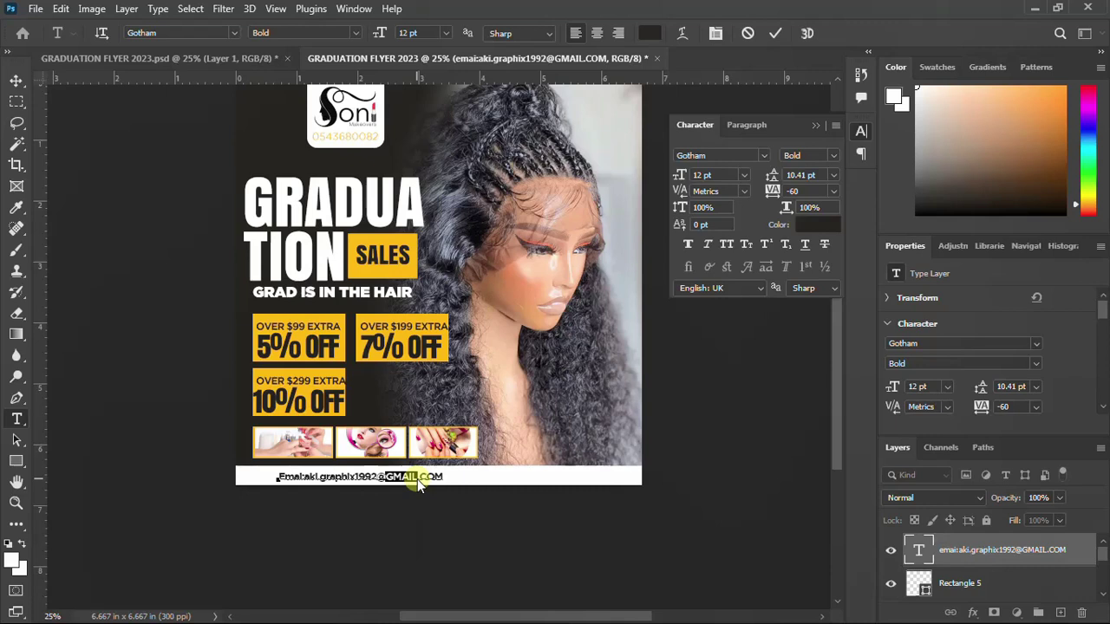
text(gmail)
drag(415, 478, 457, 488)
text(com)
key(ctrl+Return)
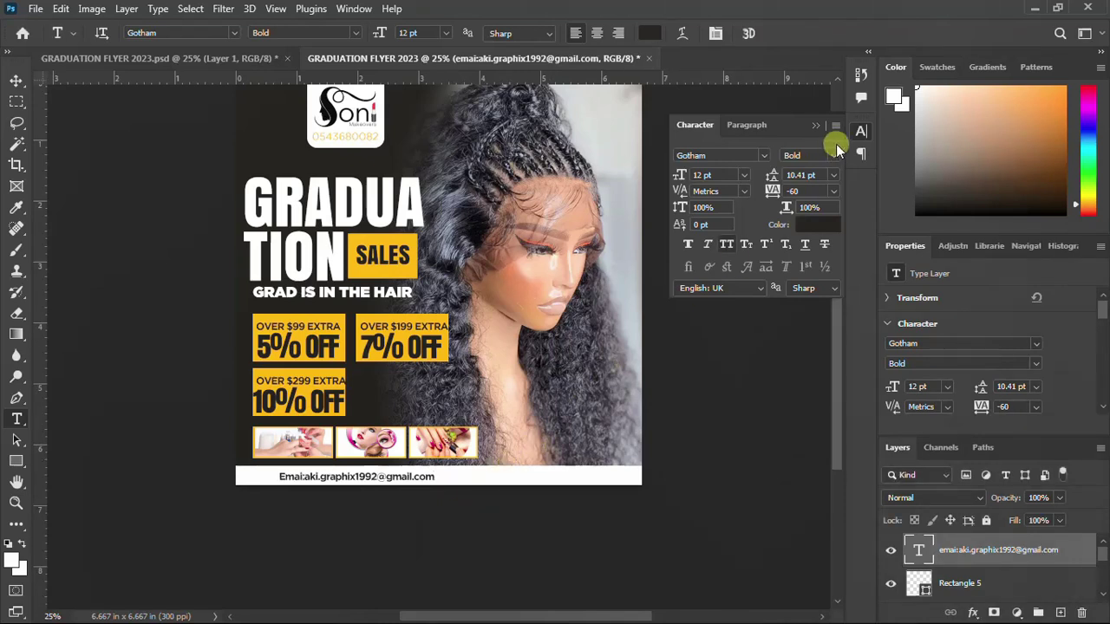
click(858, 133)
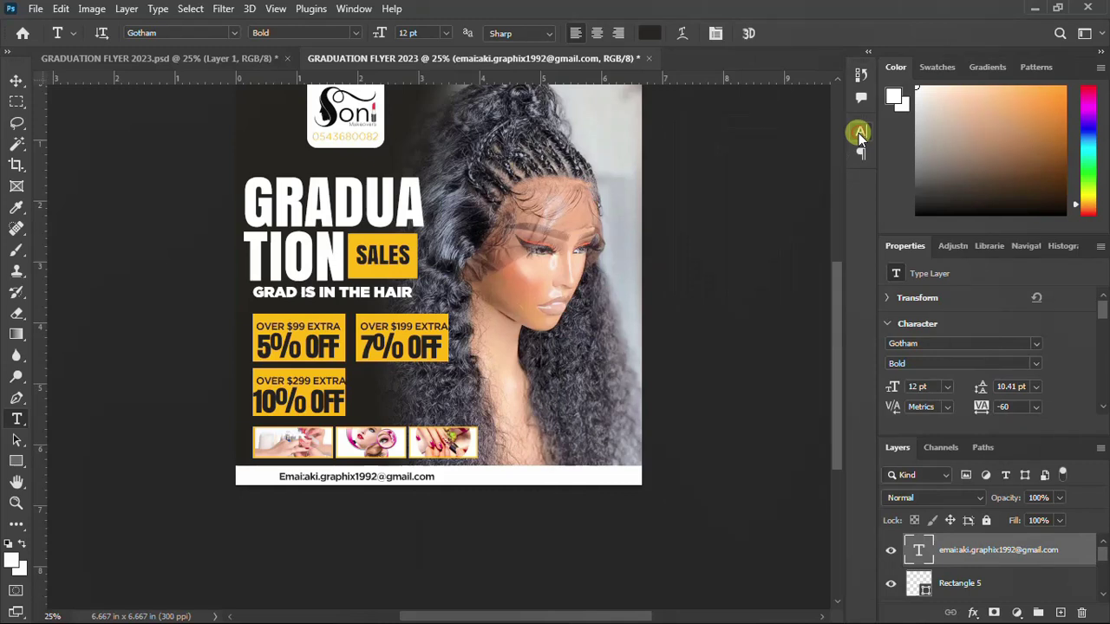
Nudge the email line three steps left along the footer bar
click(17, 79)
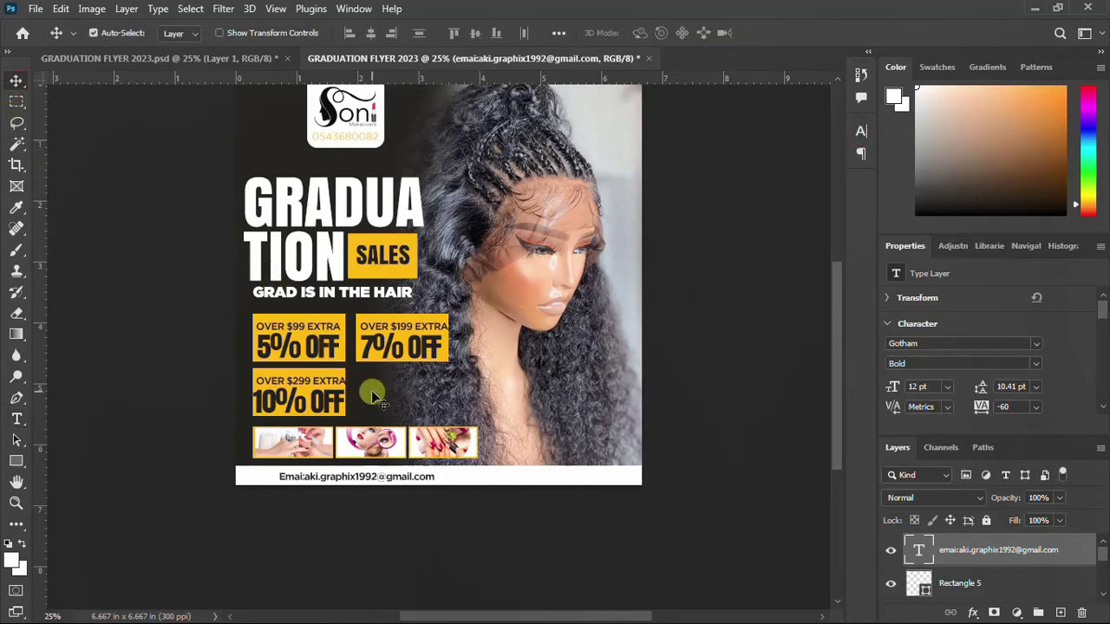
key(Left)
key(Left)
key(Left)
key(Left)
key(Left)
key(Left)
key(Left)
key(Left)
key(Left)
key(Left)
key(Left)
key(Left)
key(Left)
key(Left)
key(Left)
key(Left)
key(Left)
key(Left)
key(Left)
key(Left)
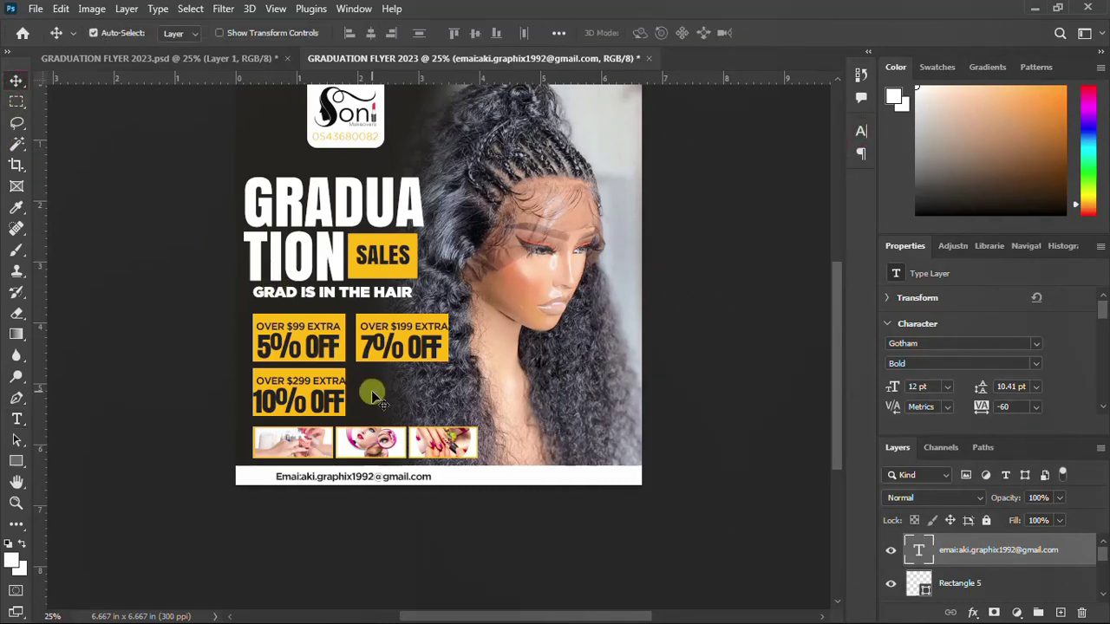
key(Left)
key(Left)
key(Left)
key(Left)
key(Left)
key(Left)
key(Left)
key(Left)
key(Left)
key(Left)
key(Left)
key(Left)
key(Left)
key(Left)
key(Left)
key(Left)
key(Left)
key(Left)
key(Left)
key(Left)
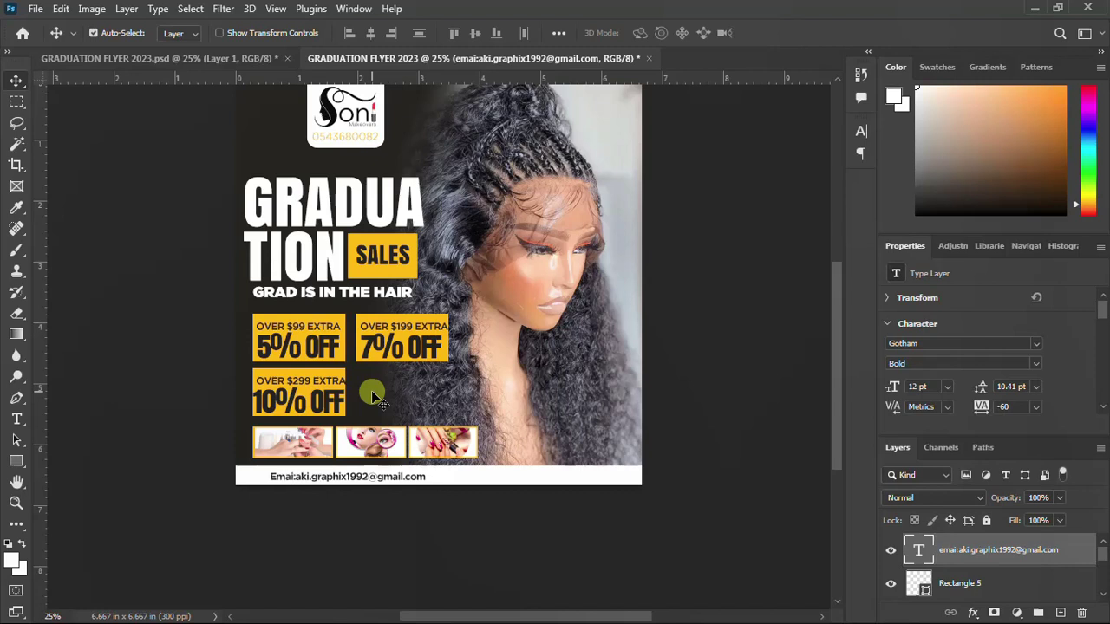
key(Left)
key(Left)
key(Left)
key(Left)
key(Left)
key(Left)
key(Left)
key(Left)
key(Left)
key(Left)
key(Left)
key(Left)
key(Left)
key(Left)
key(Left)
key(Left)
key(Left)
key(Left)
key(Left)
key(Left)
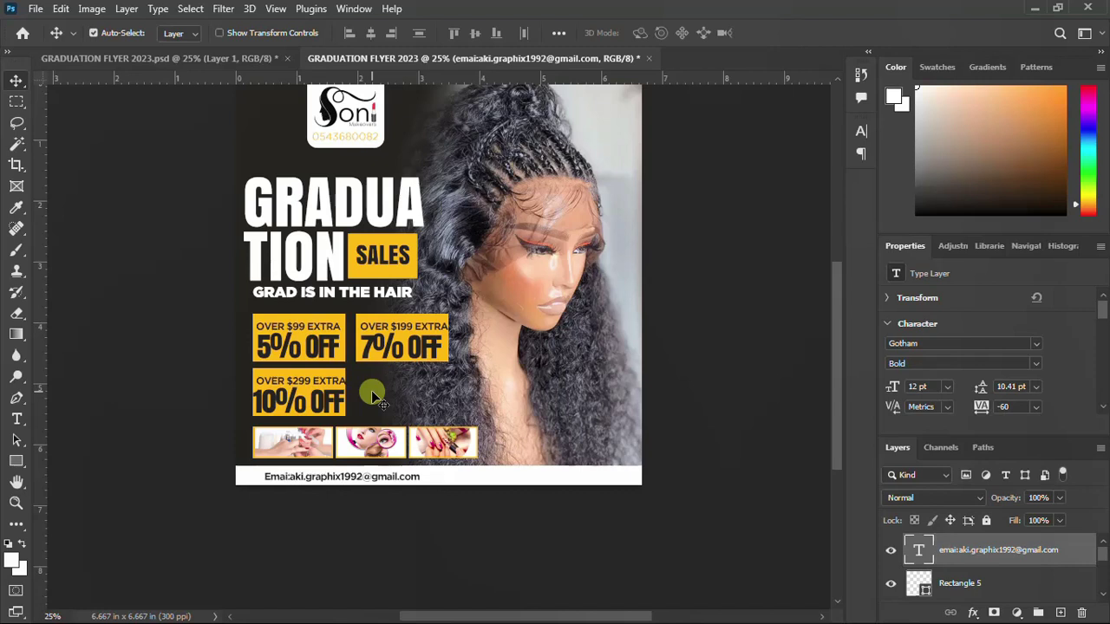
Open Downloads in File Explorer and select the green phone icon pngwing.com (8)
mouse_move(341, 620)
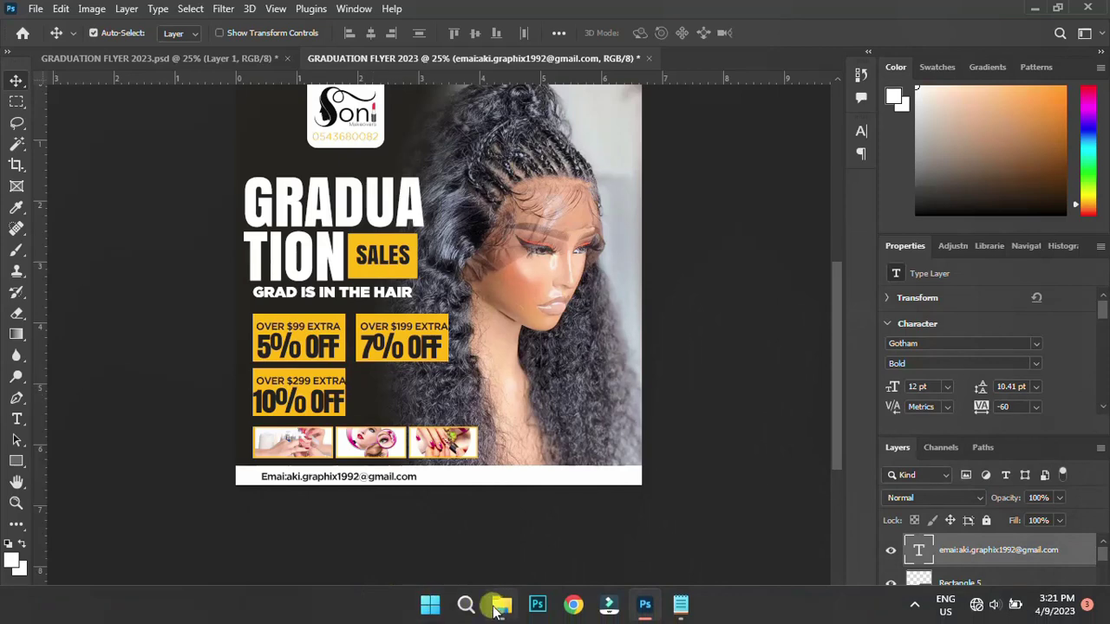
click(501, 615)
scroll(685, 395, down, 3)
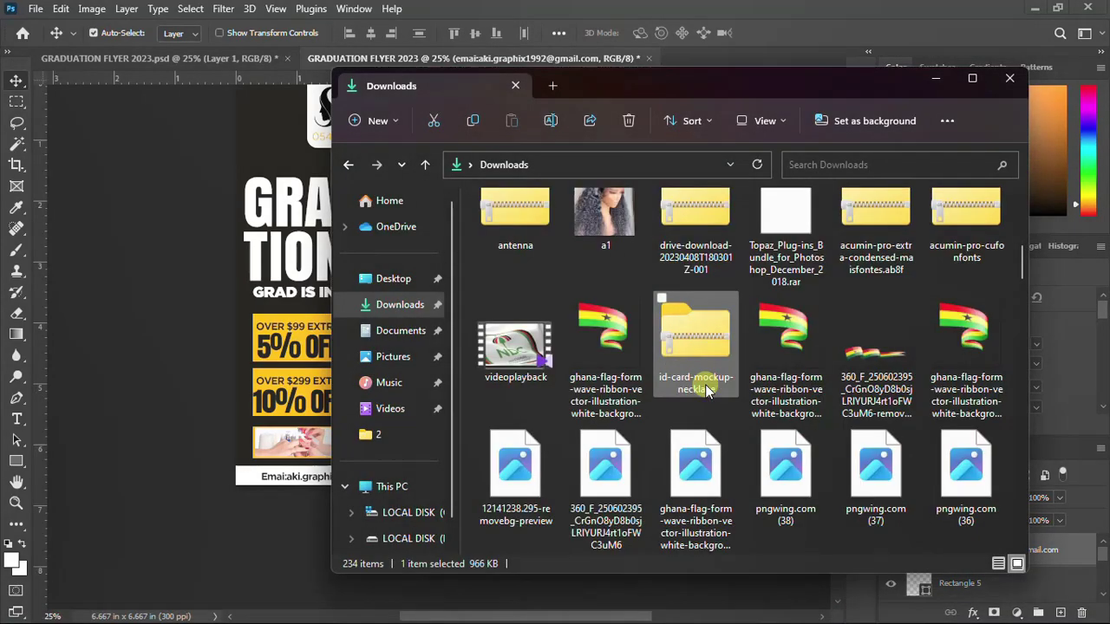
scroll(703, 392, down, 5)
scroll(706, 391, down, 8)
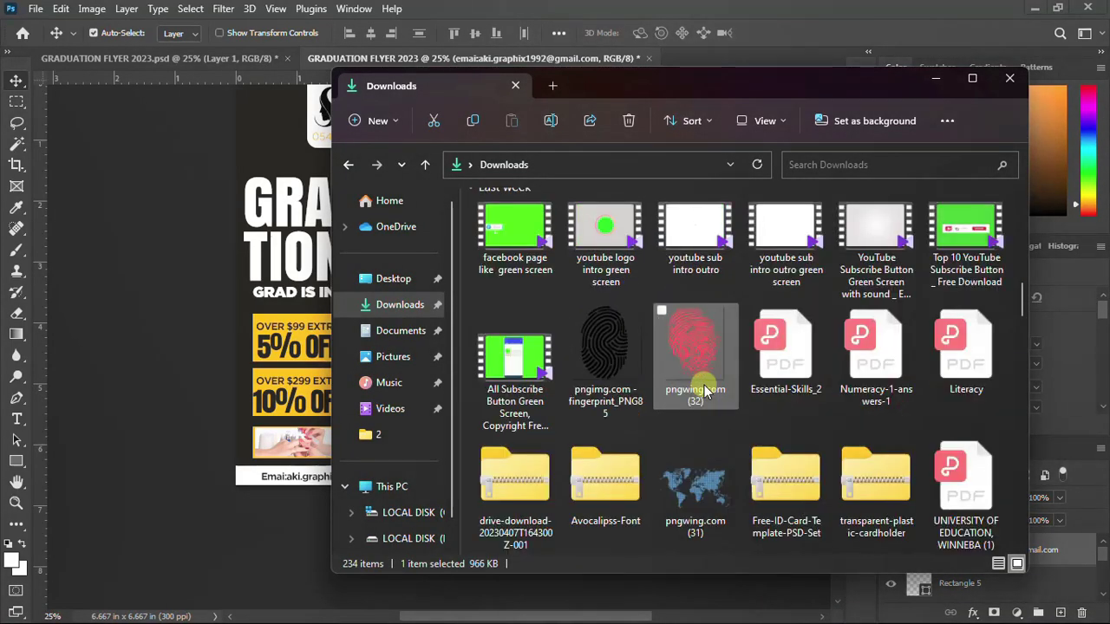
scroll(704, 385, down, 7)
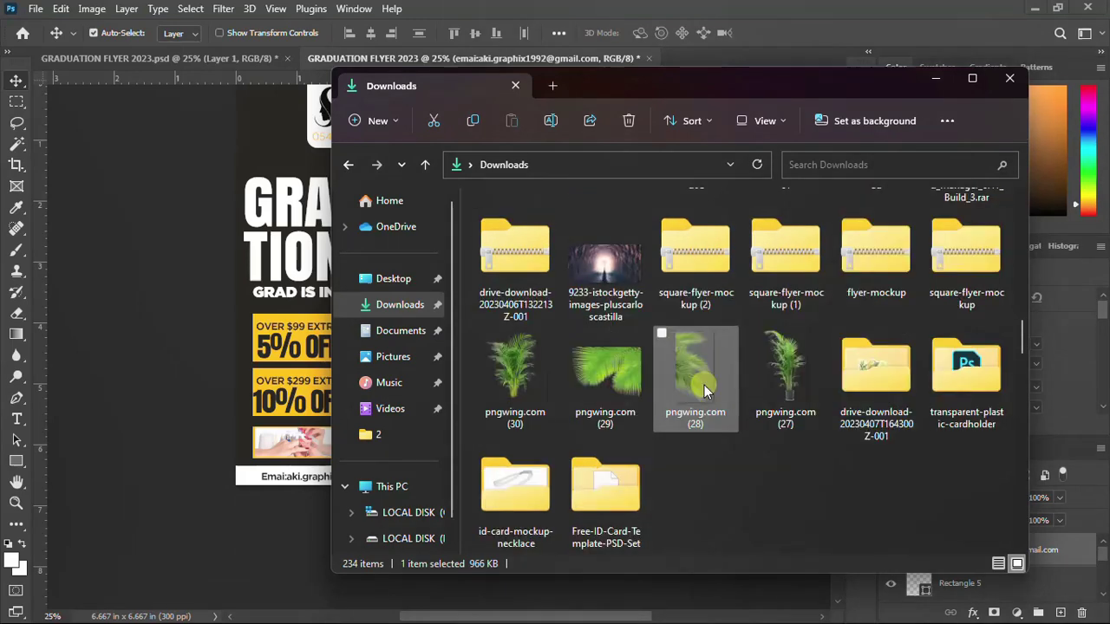
scroll(706, 391, down, 3)
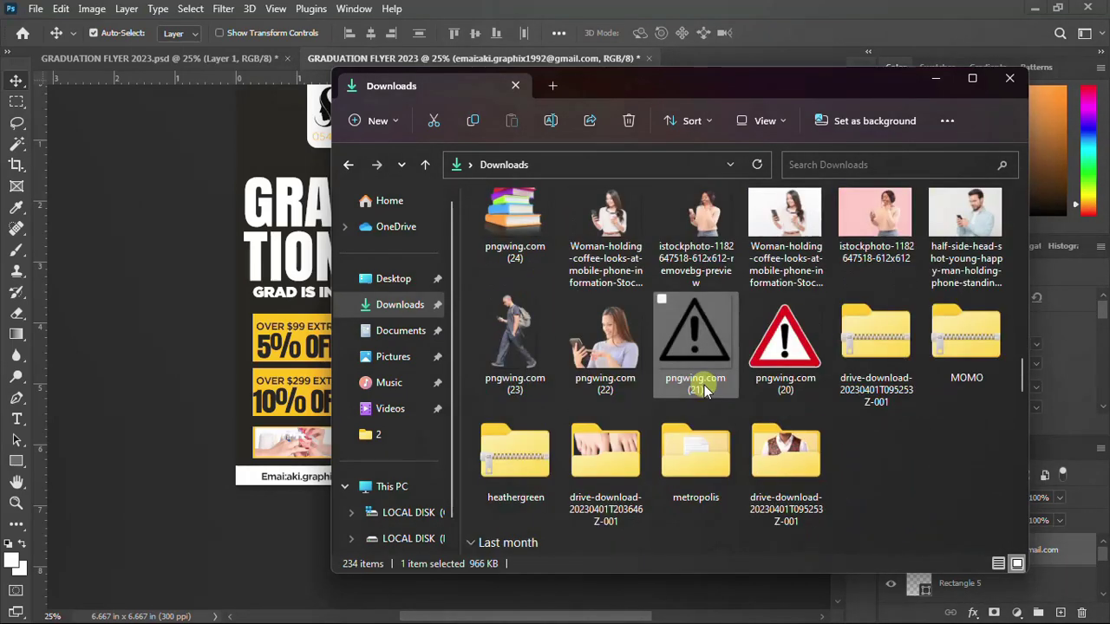
scroll(705, 391, down, 6)
scroll(704, 385, down, 3)
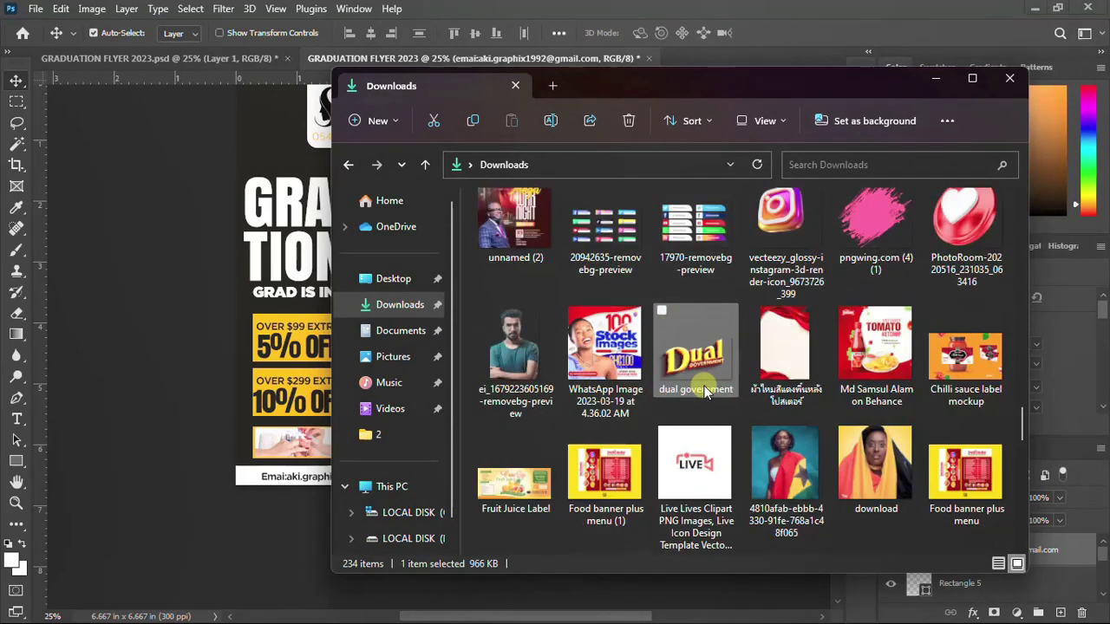
scroll(705, 386, down, 3)
scroll(704, 386, down, 2)
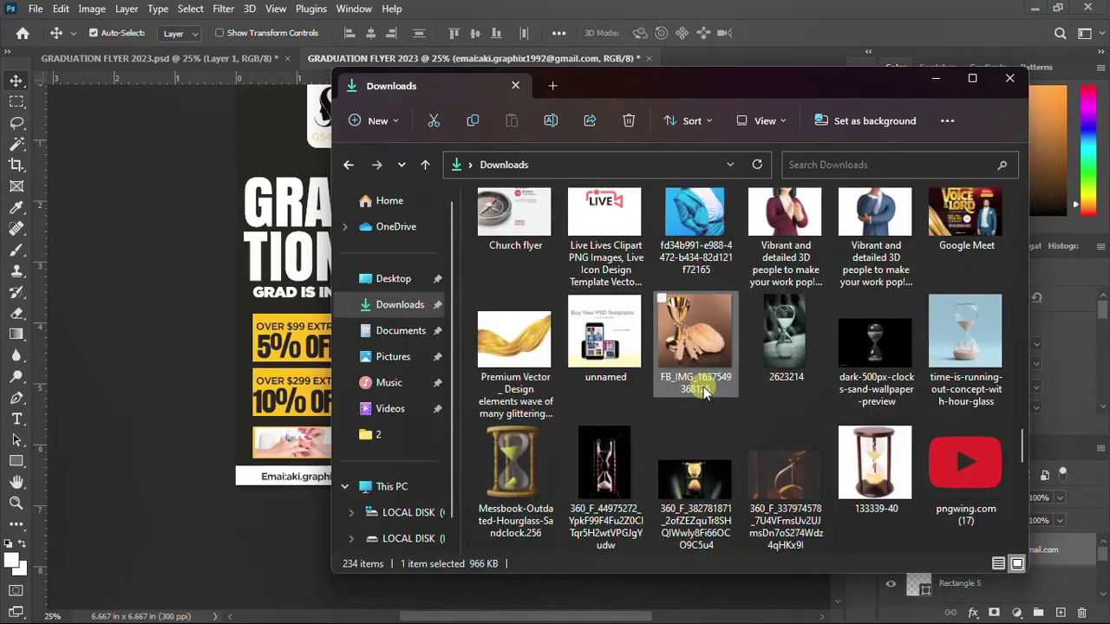
scroll(703, 387, down, 2)
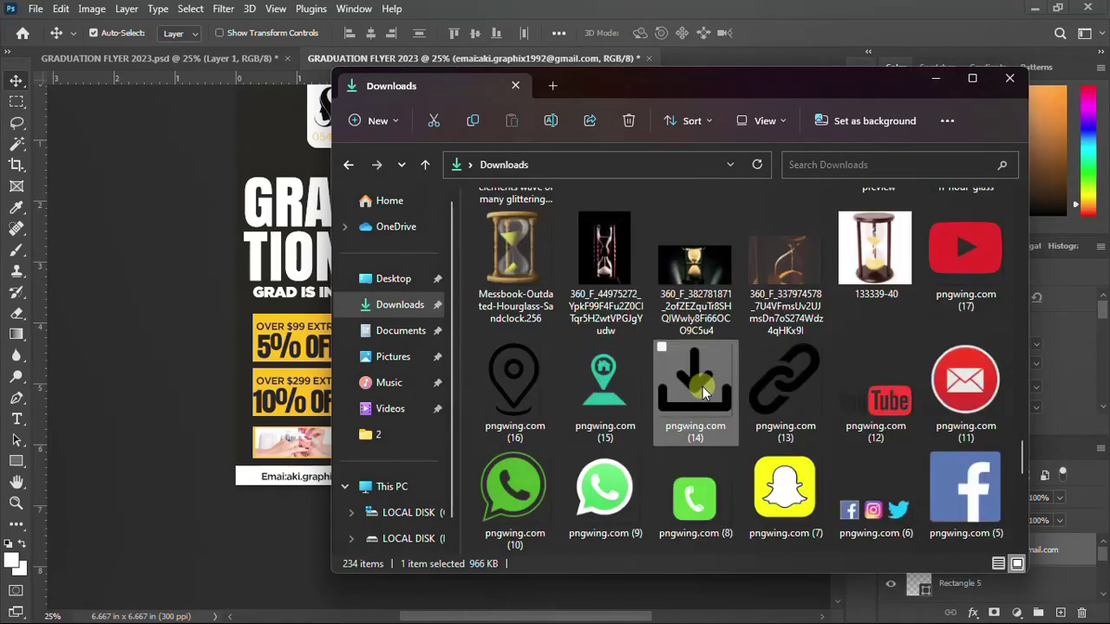
scroll(703, 386, down, 3)
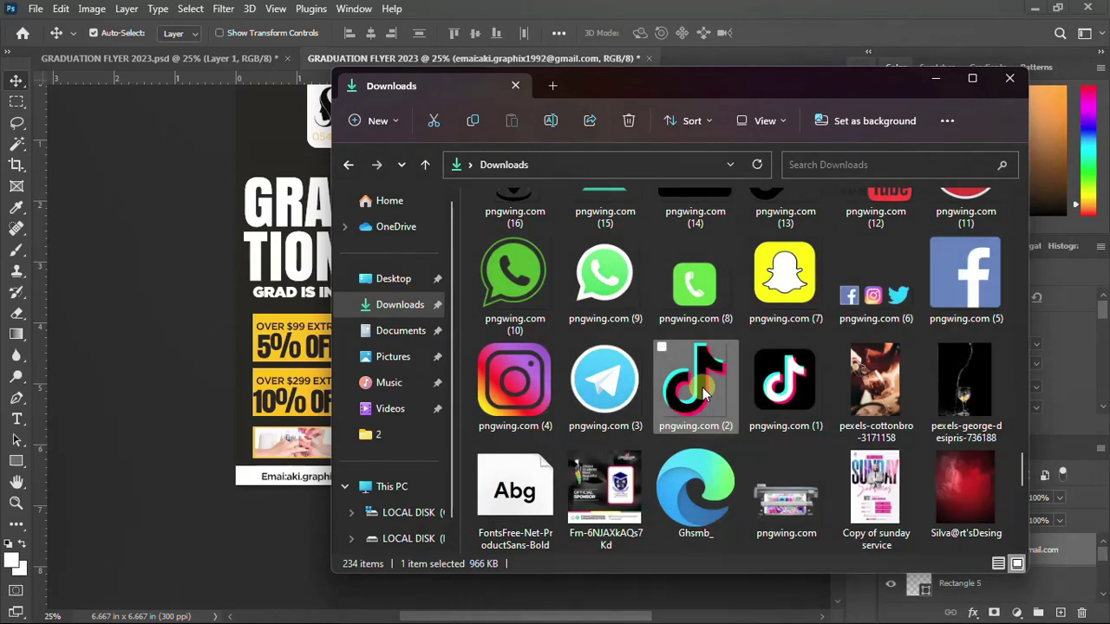
click(704, 286)
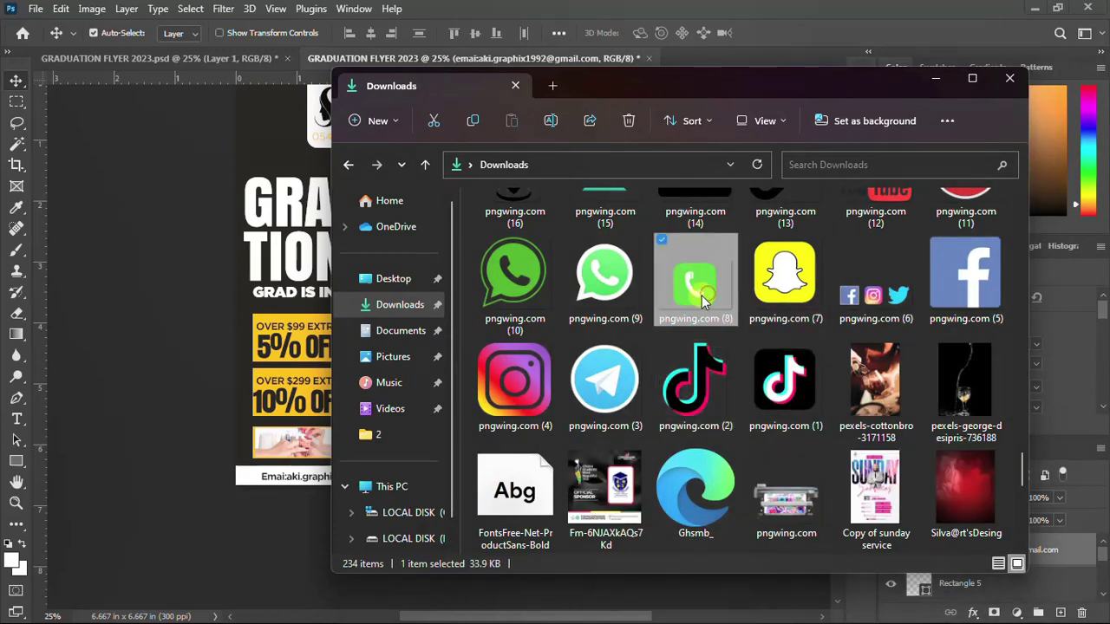
Place pngwing.com (8) shrunk to 0.18 in on the white footer beside the email
drag(702, 295, 243, 406)
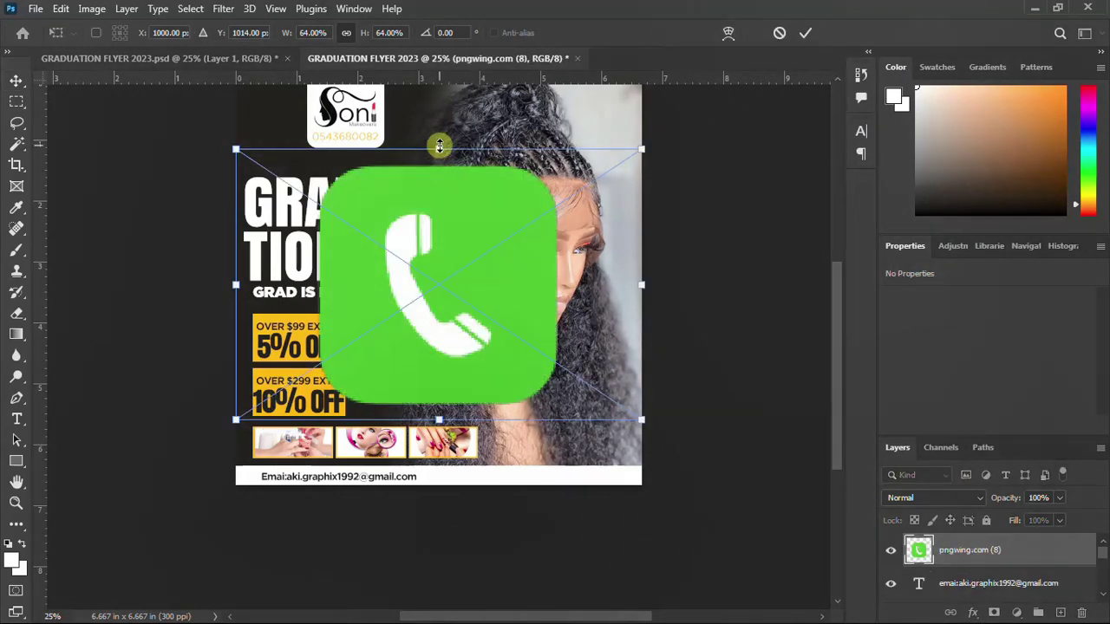
drag(440, 145, 441, 275)
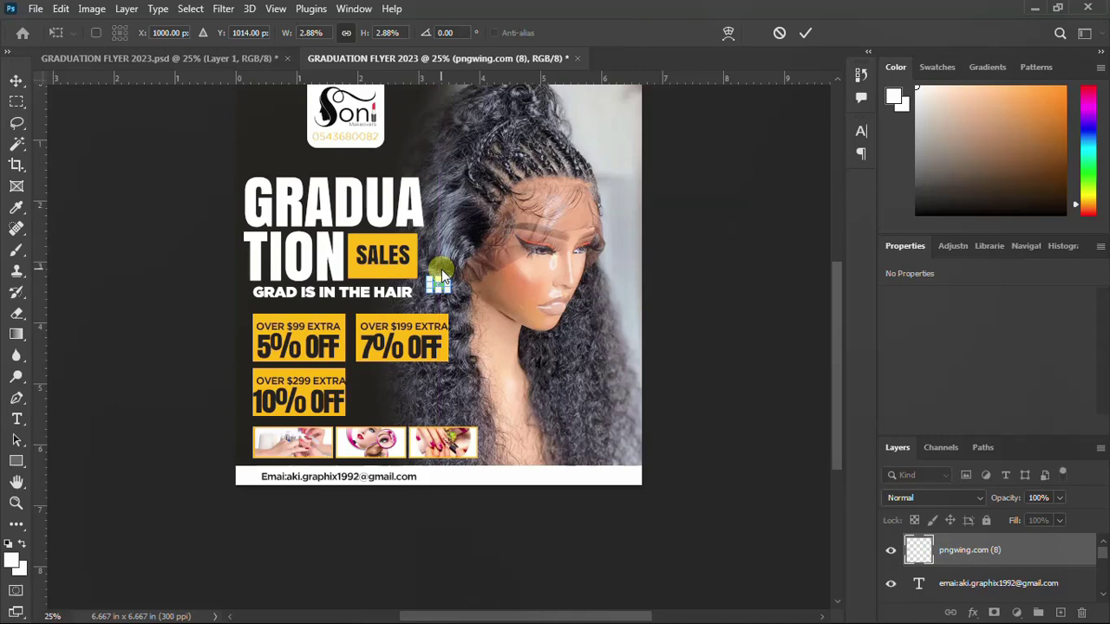
key(Return)
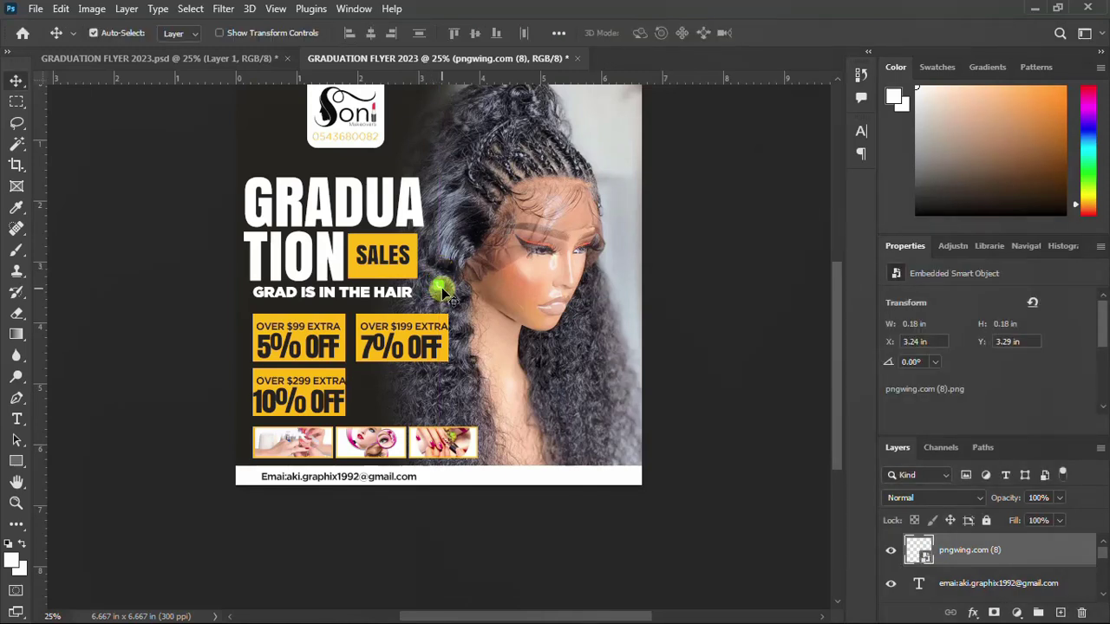
drag(443, 292, 460, 477)
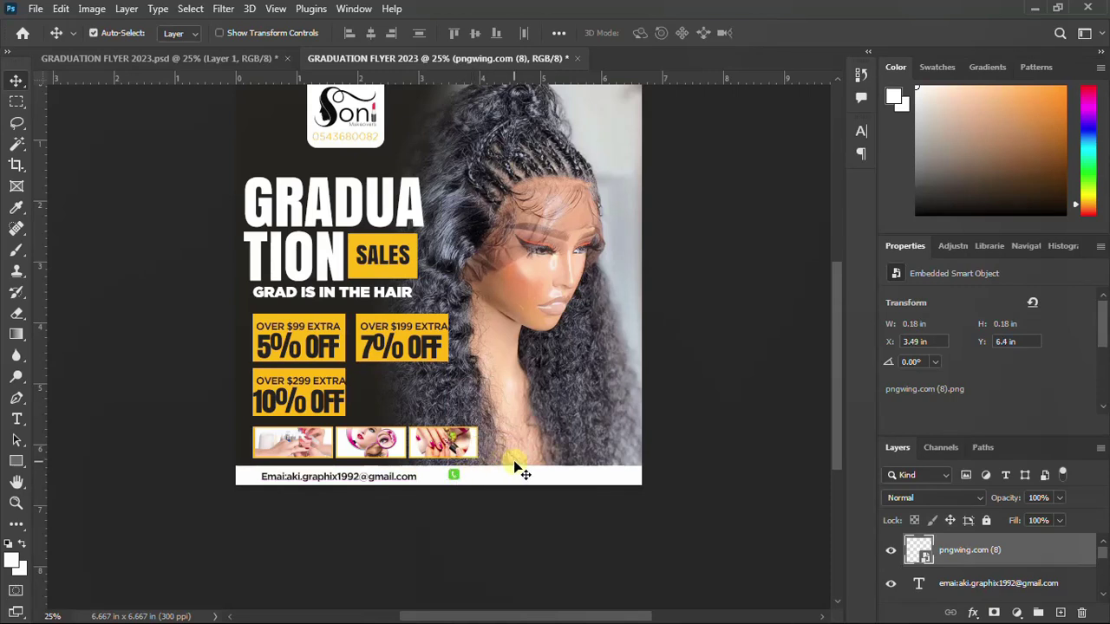
key(Down)
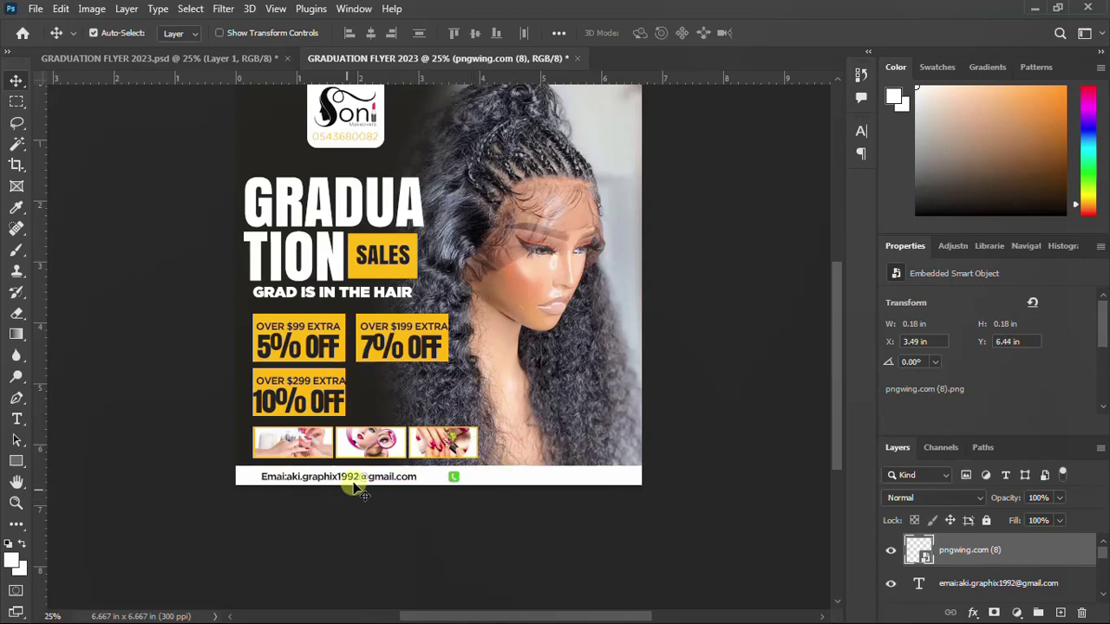
click(360, 483)
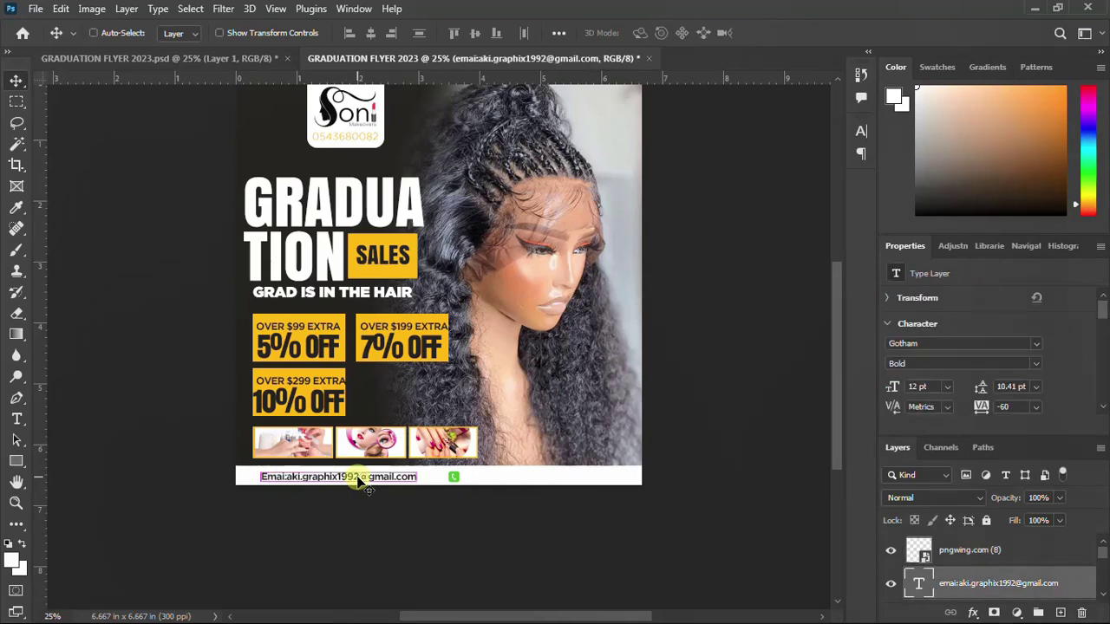
Slide the email copy right past the phone icon with arrow keys and commit
key(ctrl+t)
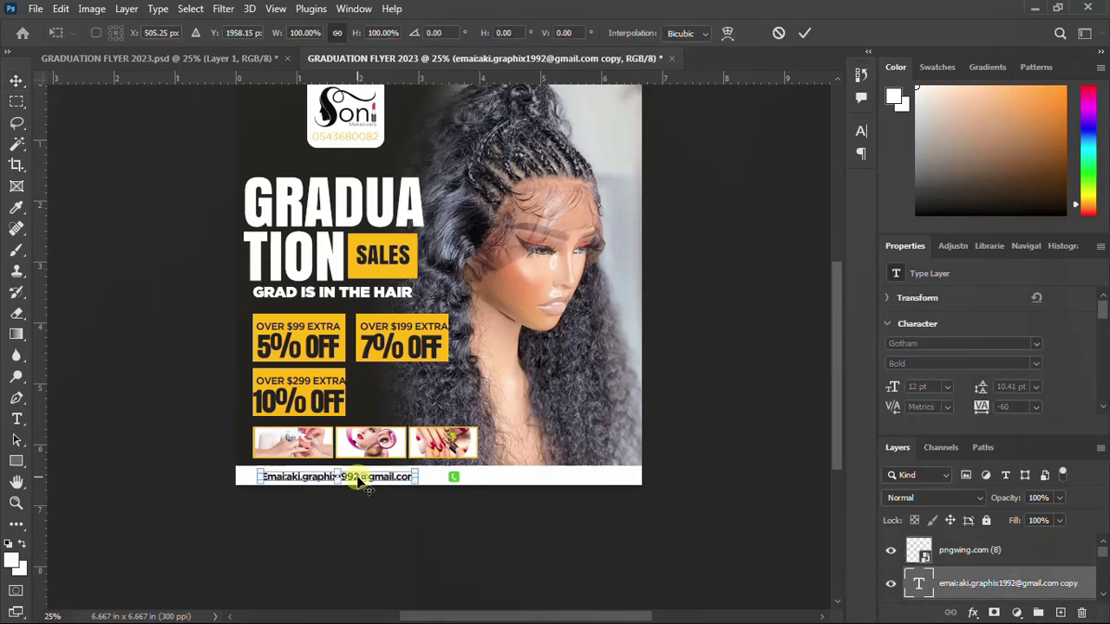
key(Right)
key(Right)
key(Right)
key(Right)
key(Right)
key(Right)
key(Right)
key(Right)
key(Right)
key(Right)
key(Right)
key(Right)
key(Right)
key(Right)
key(Right)
key(Right)
key(Right)
key(Right)
key(Right)
key(Right)
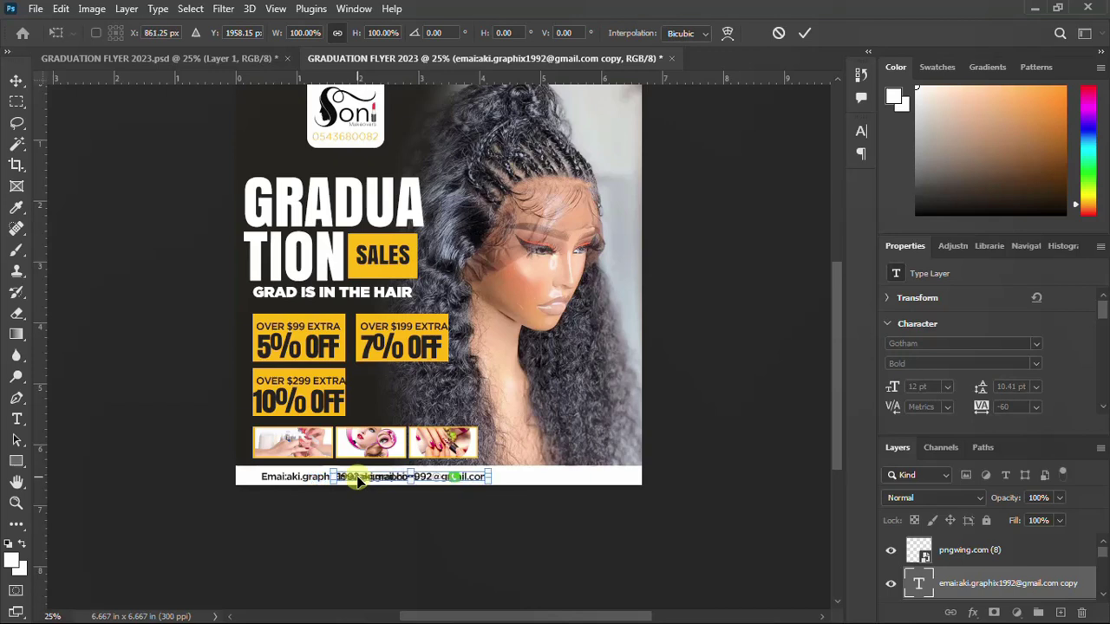
key(shift+Right)
key(shift+Right)
key(shift+Right)
key(shift+Right)
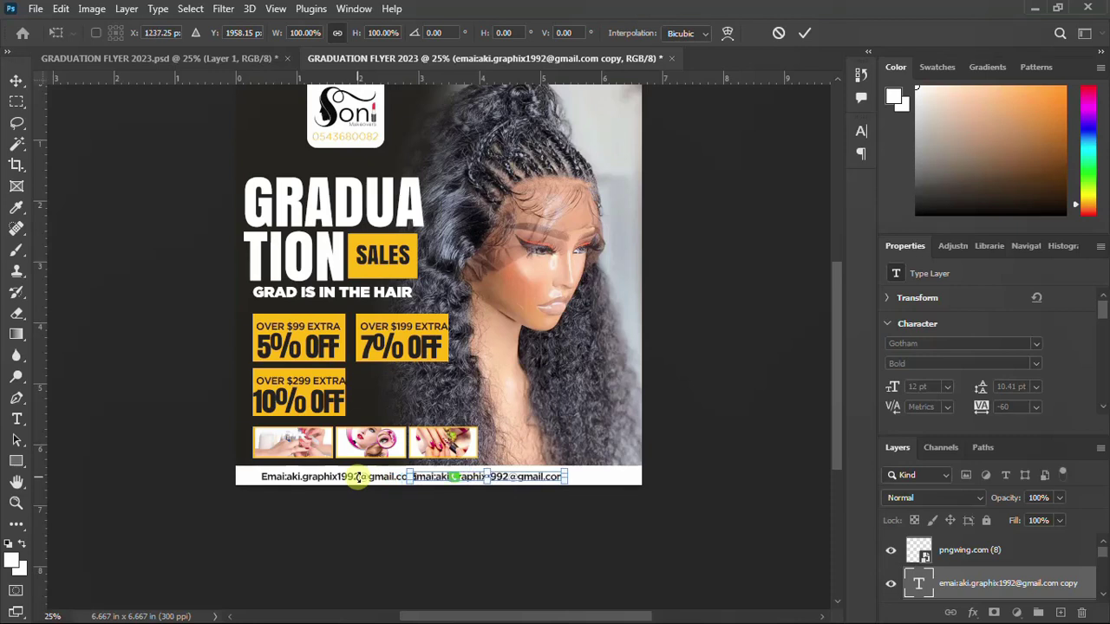
key(Right)
key(Right)
key(Right)
key(Right)
key(Right)
key(Right)
key(Right)
key(Right)
key(Right)
key(Right)
key(Right)
key(Right)
key(Right)
key(Right)
key(Right)
key(Right)
key(Right)
key(Right)
key(Right)
key(Right)
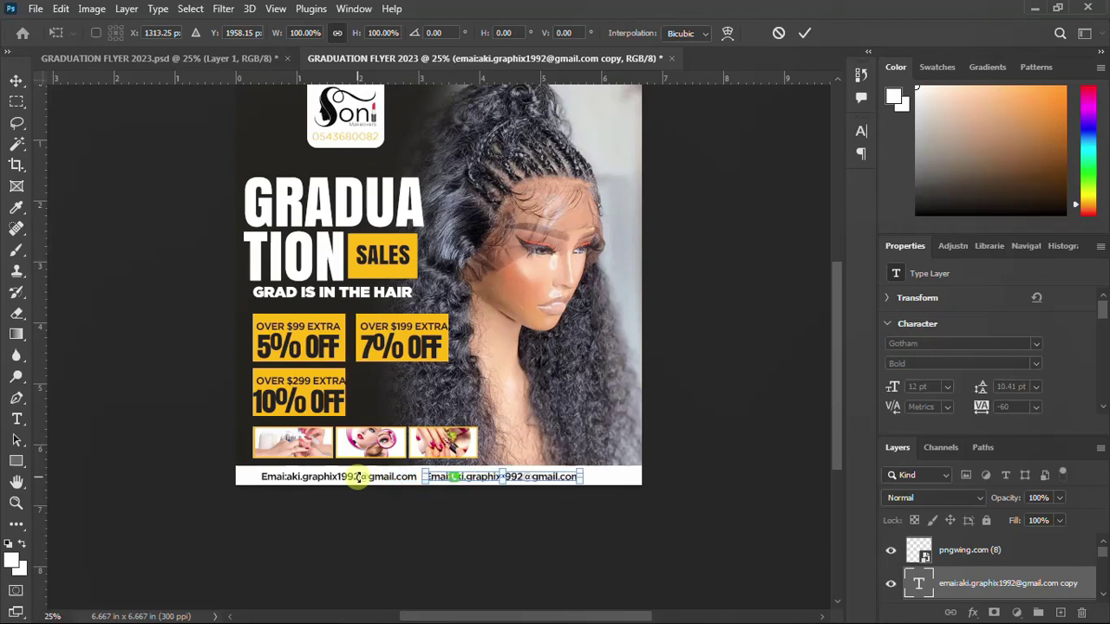
key(Right)
key(Right)
key(Right)
key(Right)
key(Right)
key(Right)
key(Right)
key(Right)
key(Right)
key(Right)
key(Right)
key(Right)
key(Right)
key(Right)
key(Right)
key(Right)
key(Right)
key(Right)
key(Right)
key(Right)
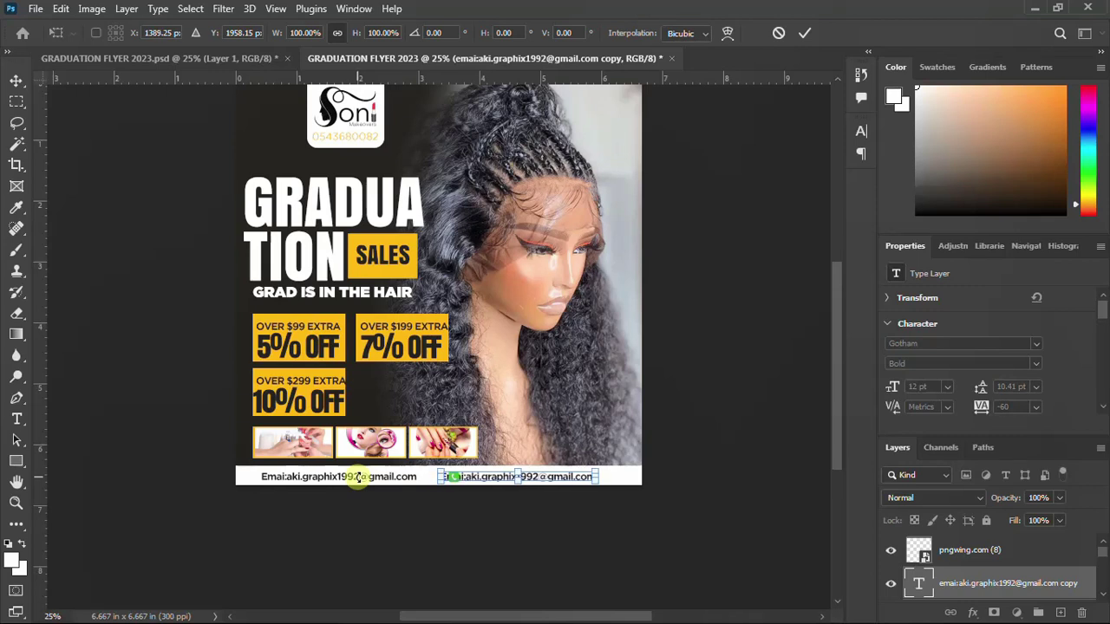
key(Right)
key(Right)
key(Right)
key(Right)
key(Right)
key(Right)
key(Right)
key(Right)
key(Right)
key(Right)
key(Right)
key(Right)
key(Right)
key(Right)
key(Right)
key(Right)
key(Right)
key(Right)
key(Right)
key(Right)
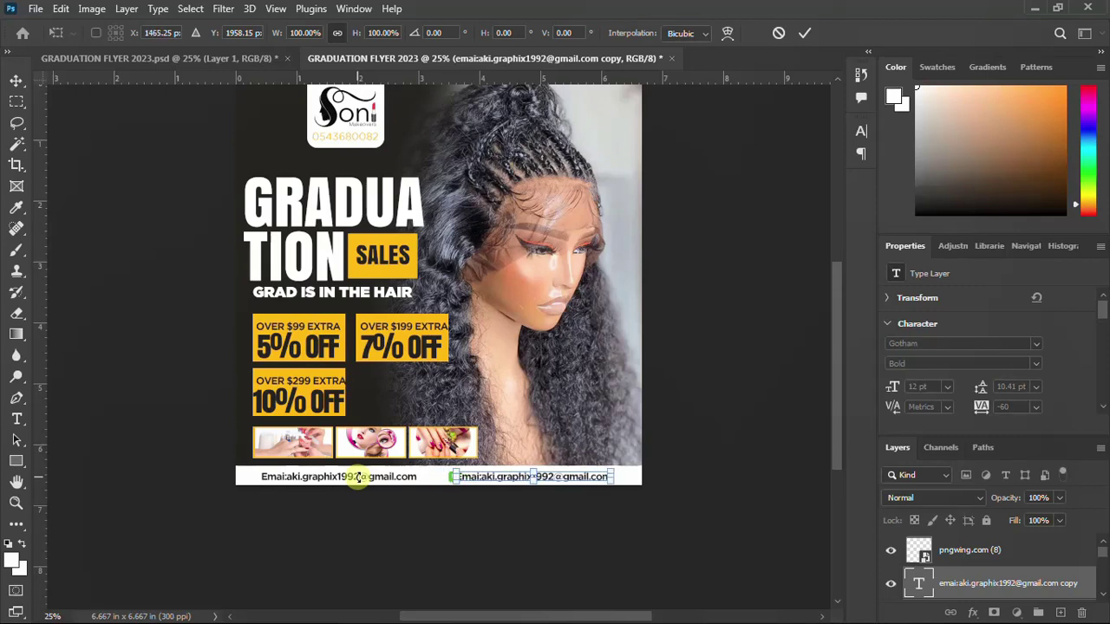
key(Right)
key(Right)
key(Right)
key(Right)
key(Right)
key(Right)
key(Right)
key(Right)
key(Right)
key(Right)
key(Right)
key(Right)
key(Right)
key(Right)
key(Right)
key(Right)
key(Right)
key(Right)
key(Right)
key(Right)
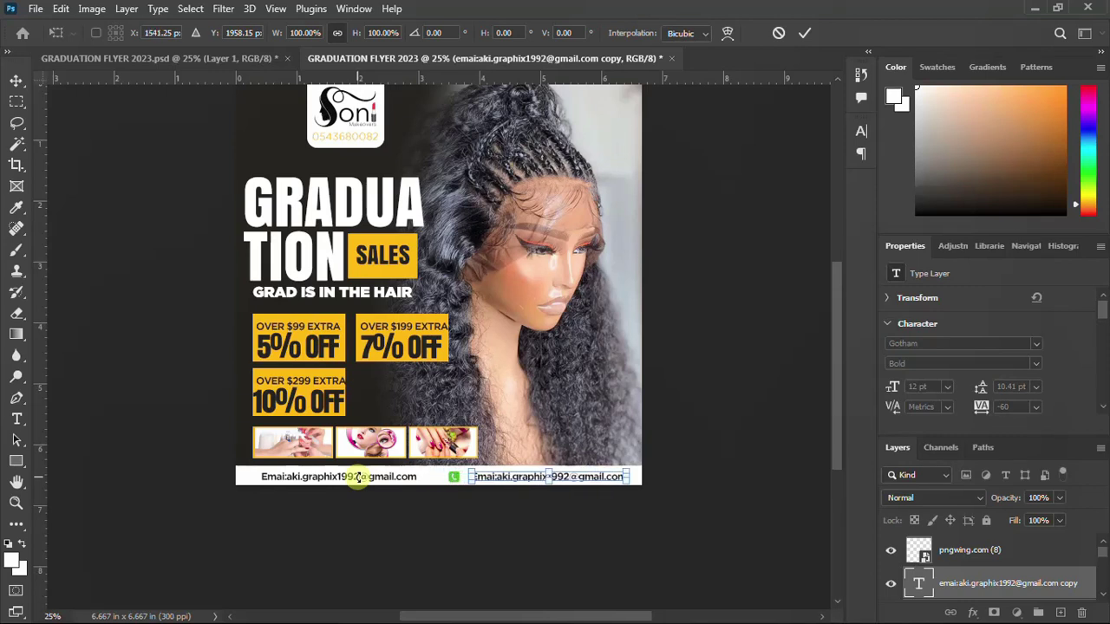
key(Return)
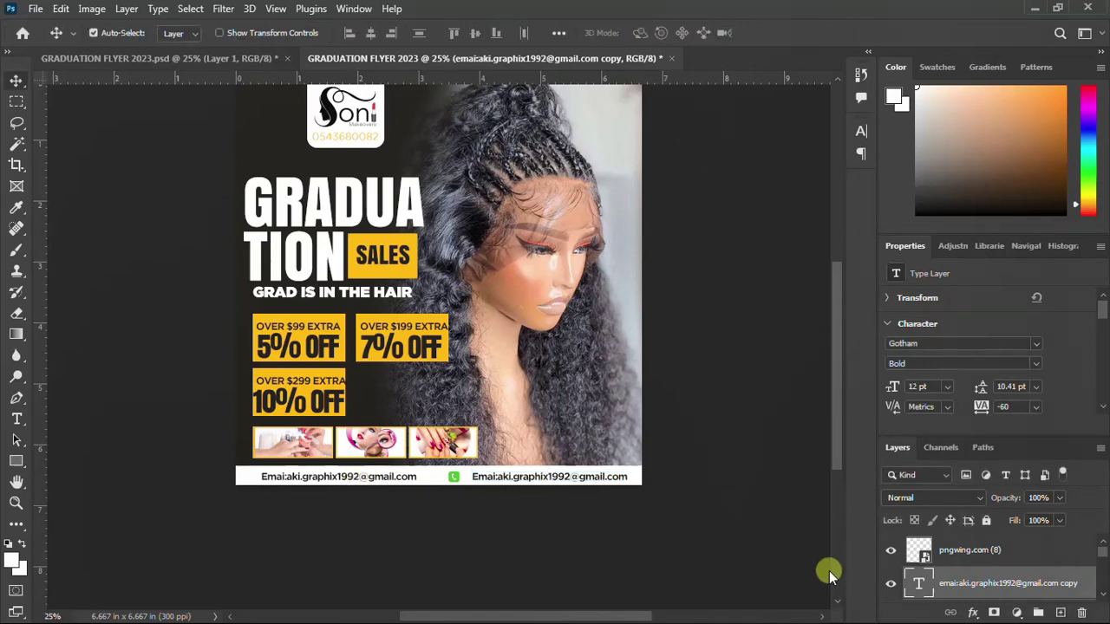
Replace the duplicated email text beside the phone icon with the contact phone number
double_click(922, 585)
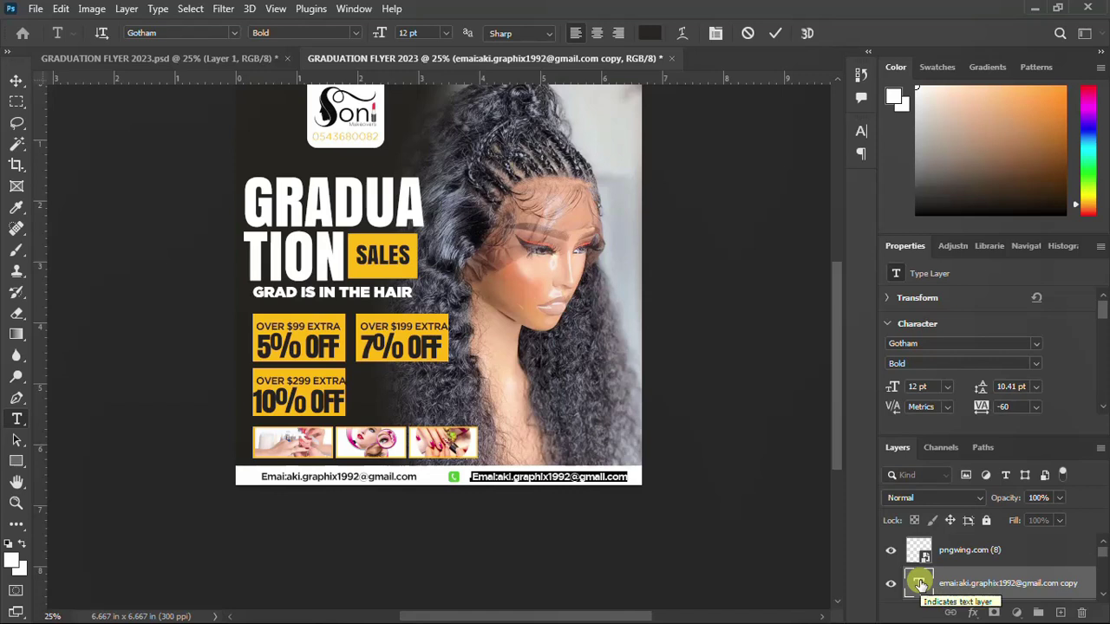
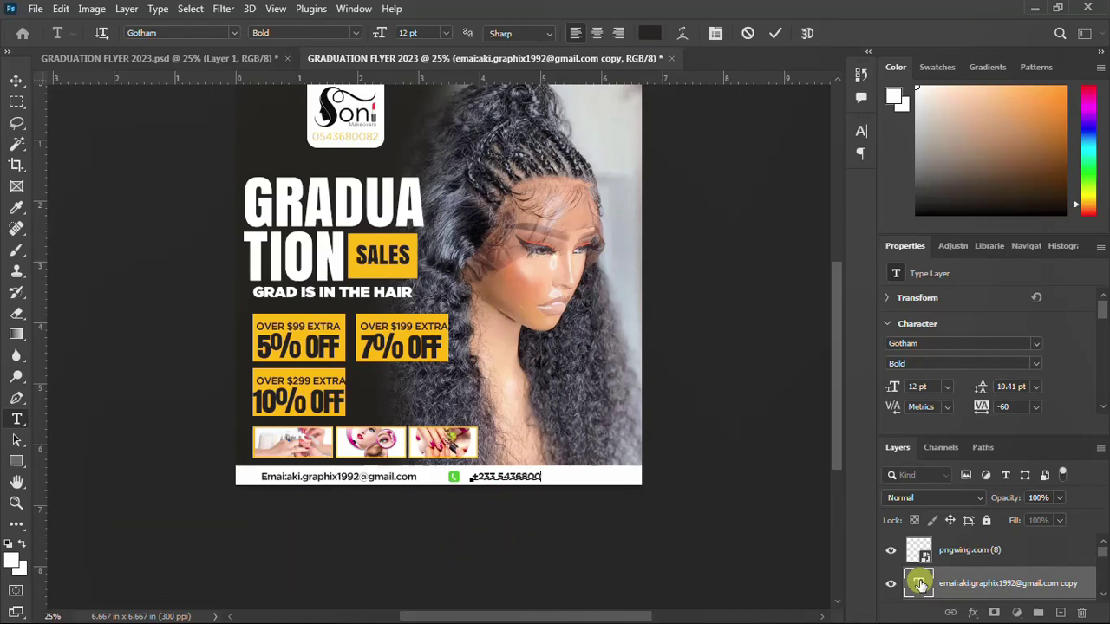
click(920, 583)
key(v)
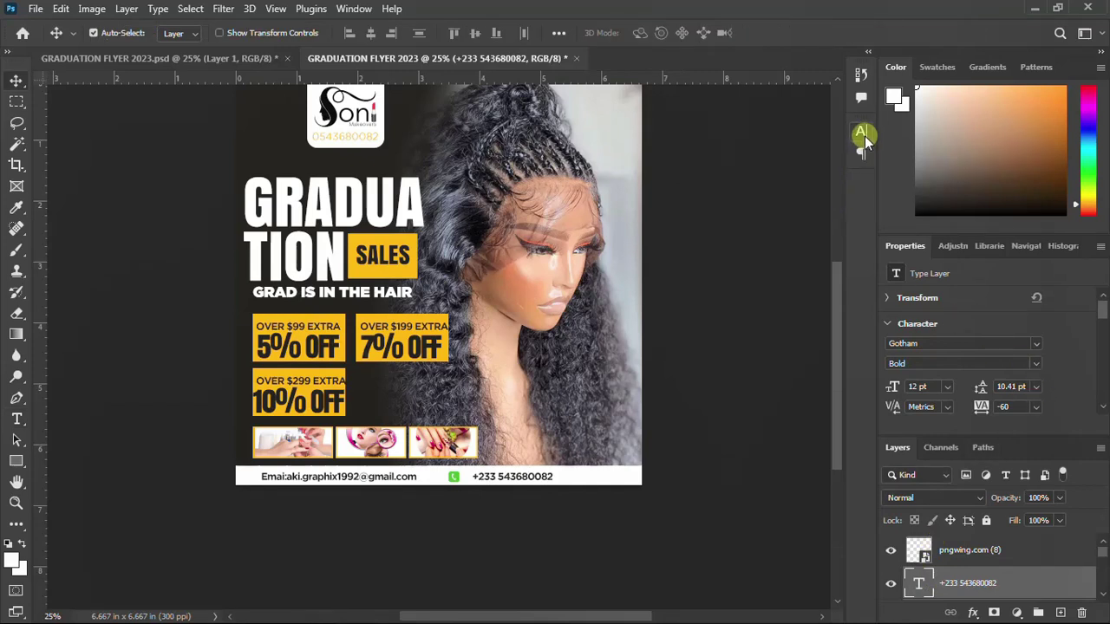
click(861, 132)
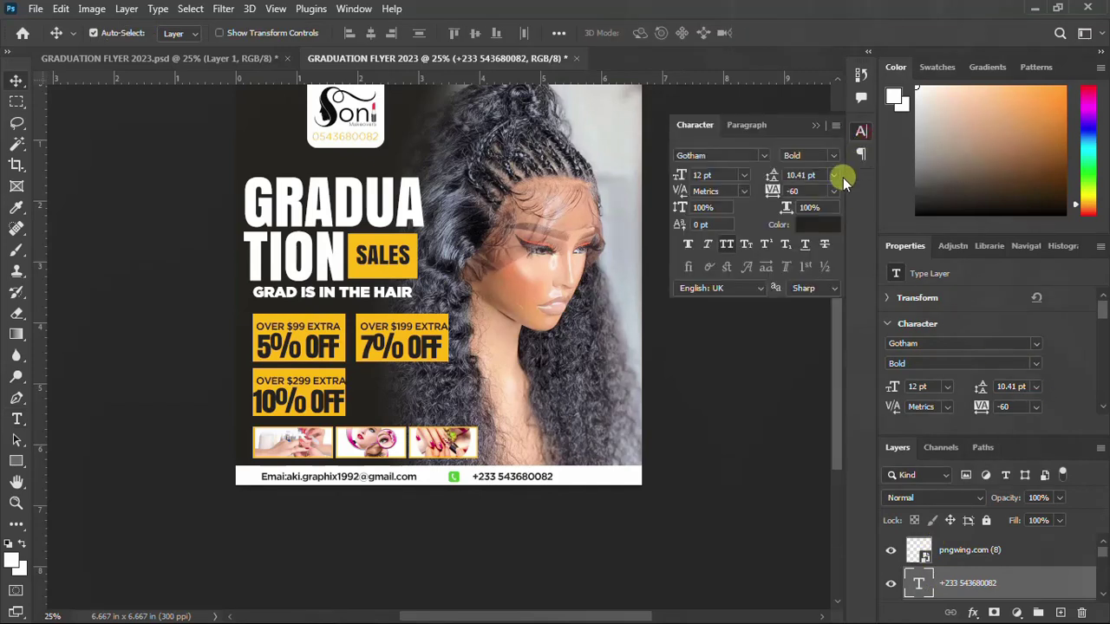
Widen the phone number's letter tracking to 380
click(772, 192)
text(0)
key(Return)
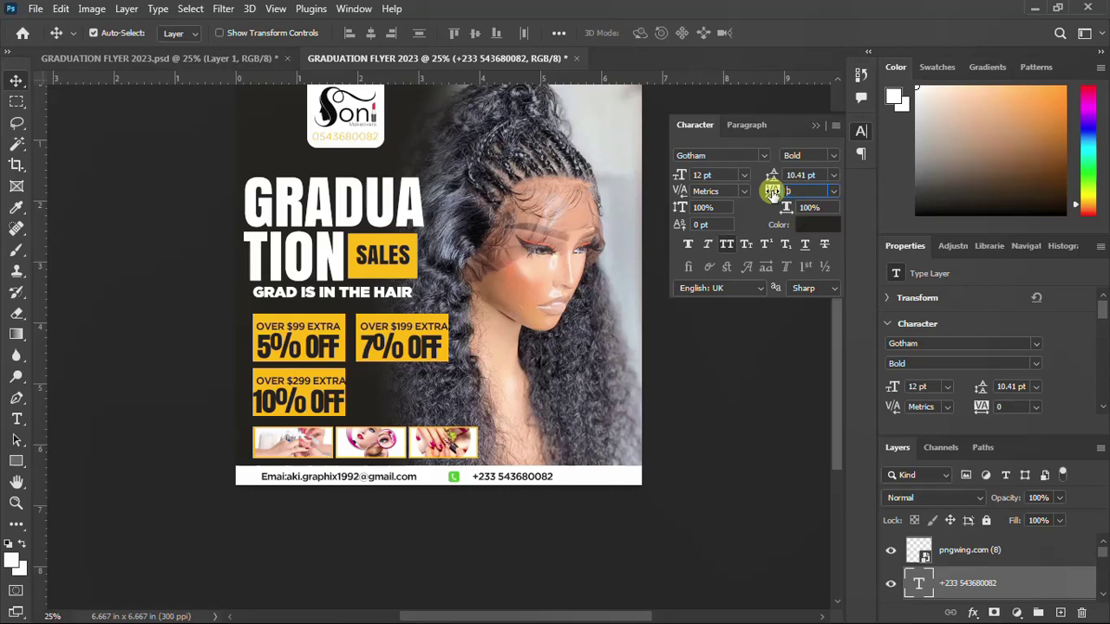
text(20)
key(Return)
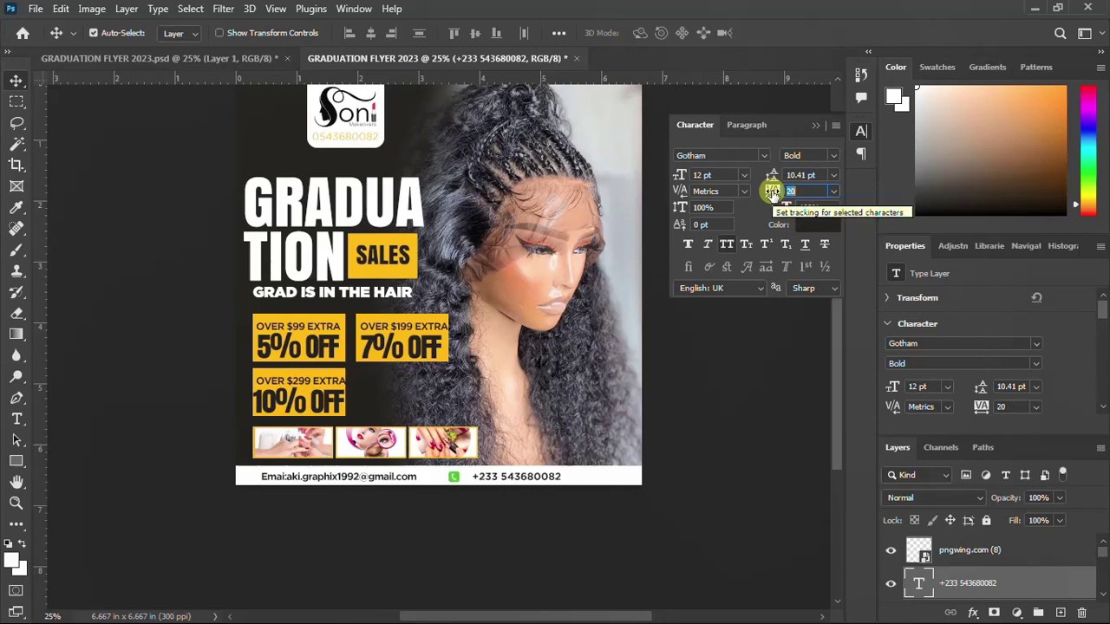
text(100)
key(Return)
drag(772, 191, 772, 191)
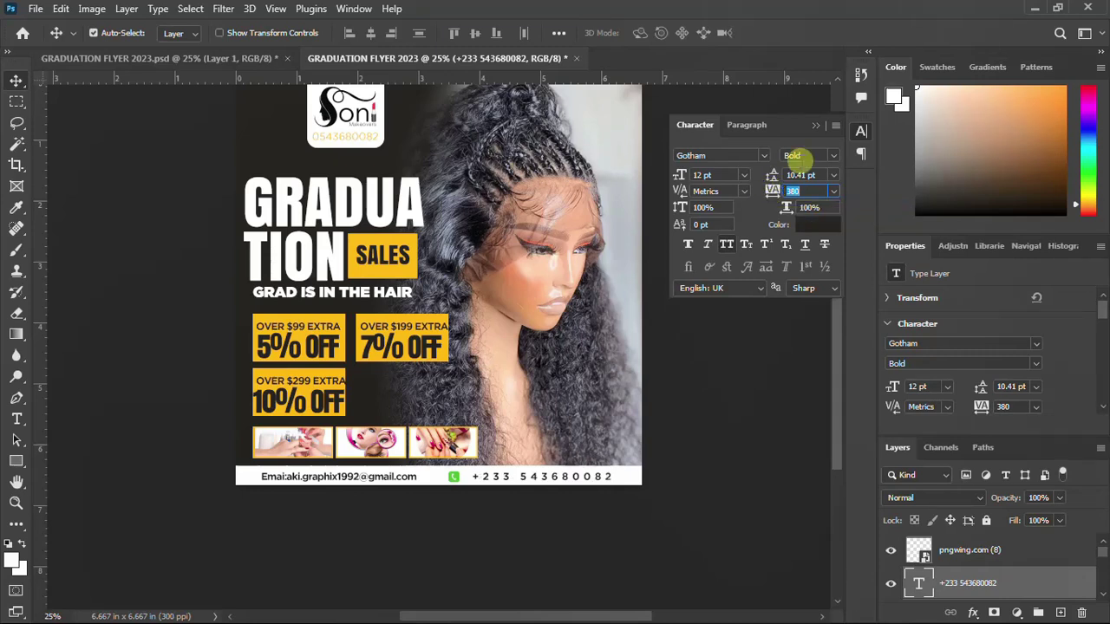
Color the phone number with the banners' yellow (ffae00) sampled from the flyer
click(827, 228)
click(292, 318)
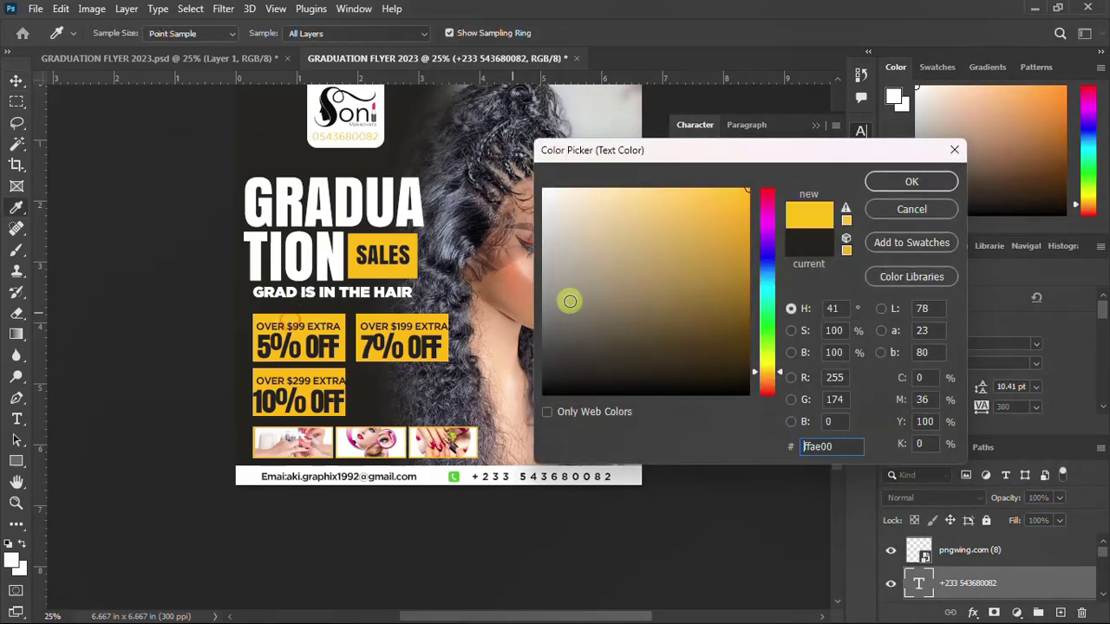
click(882, 182)
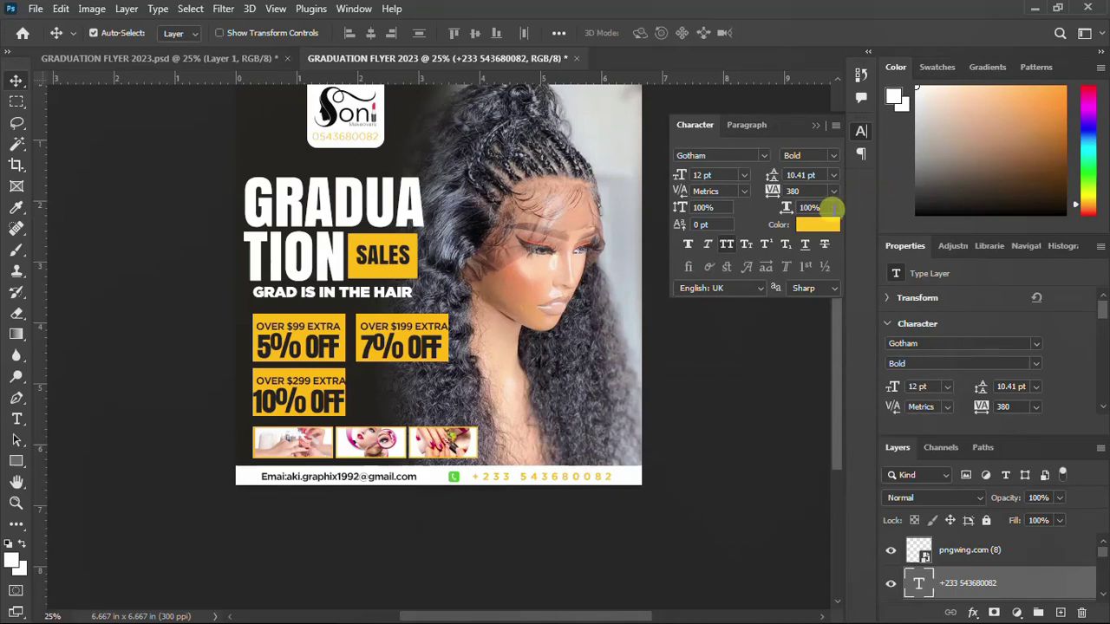
click(862, 131)
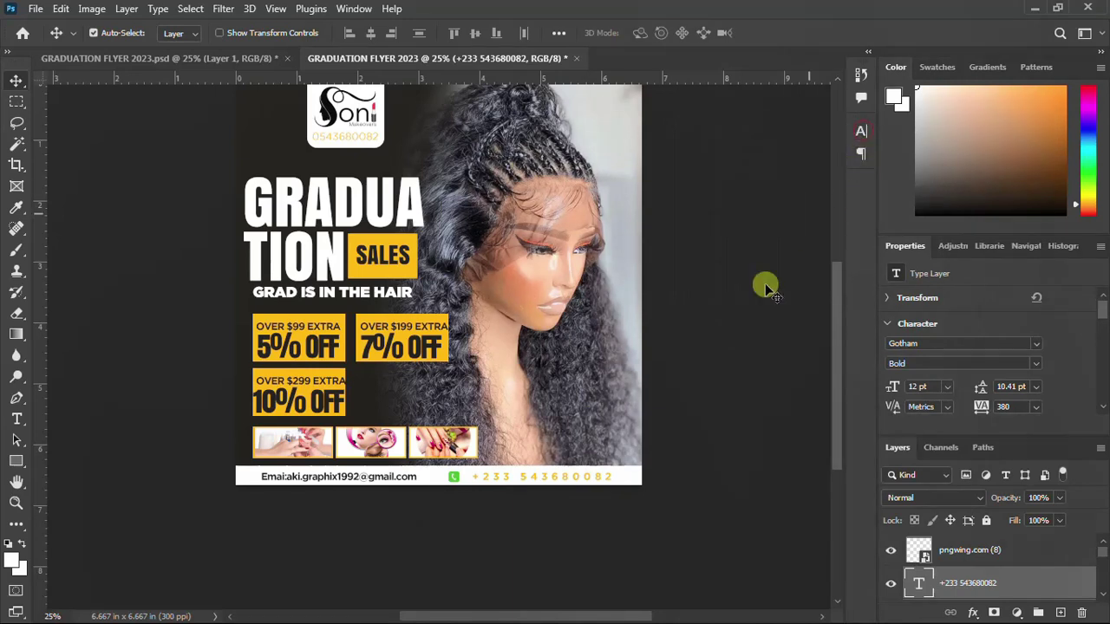
Bring up Save As (Ctrl+Shift+S), which proposes GRADUATION FLYER 2023 as a PSD on the Desktop
scroll(530, 284, up, 1)
scroll(537, 282, up, 2)
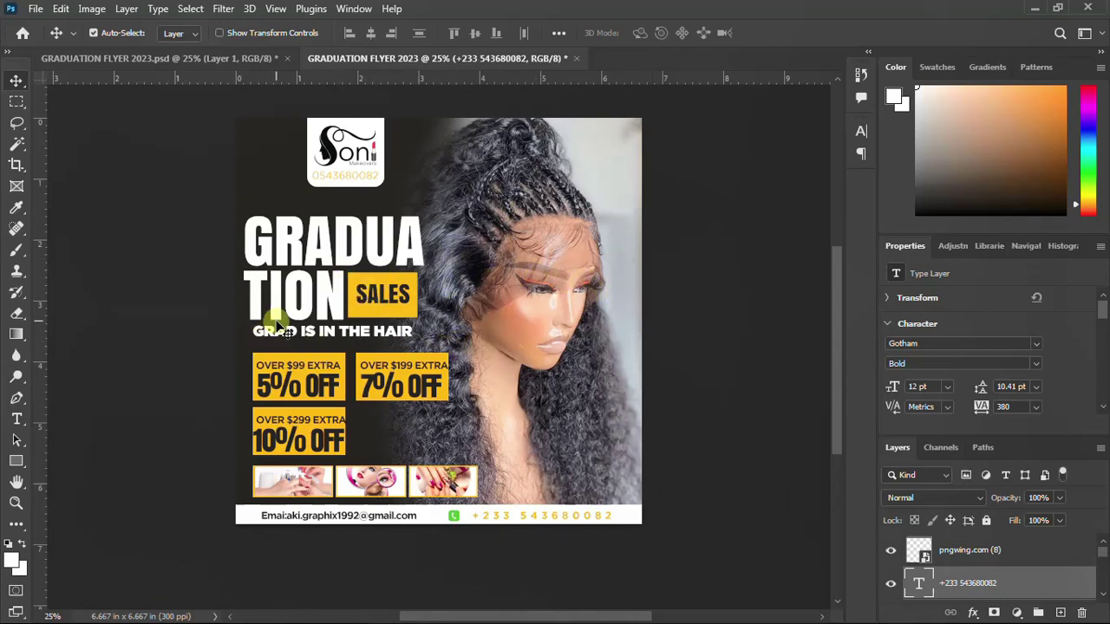
key(ctrl)
key(ctrl+shift+s)
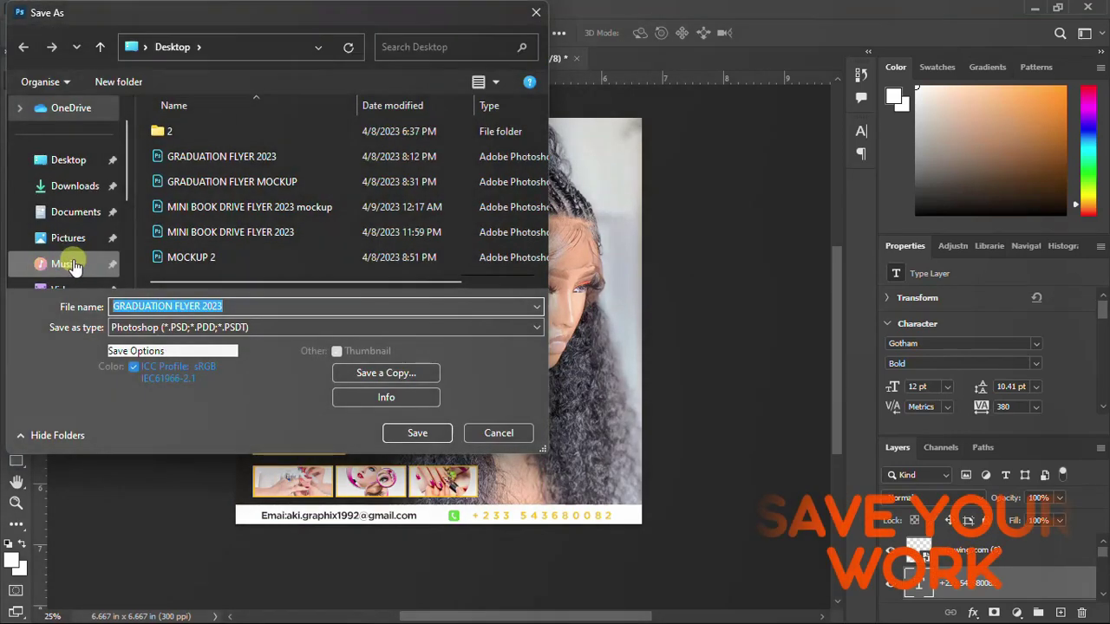
Save a layered PSD copy named GRADUATION FLYER 2023 b on the Desktop, accepting the Photoshop format options
click(233, 305)
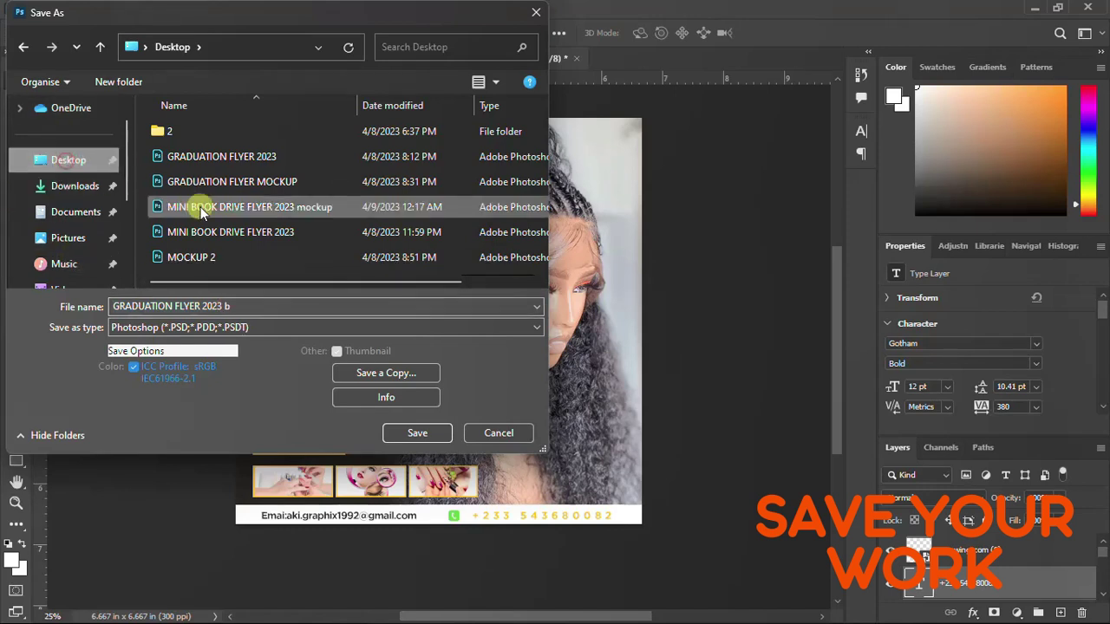
click(386, 373)
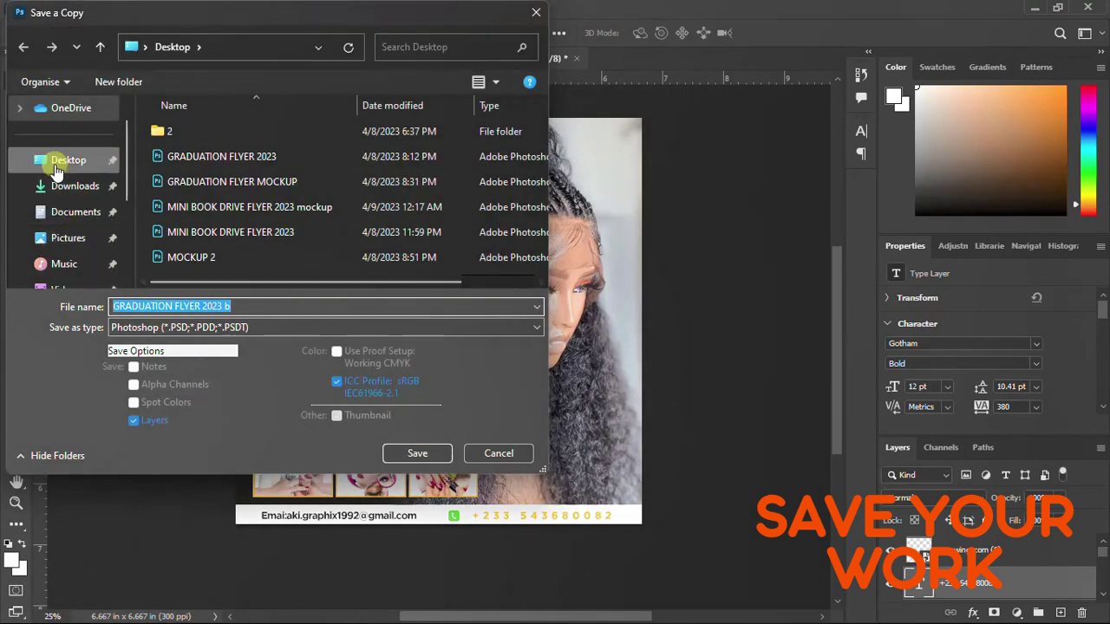
click(60, 162)
click(409, 455)
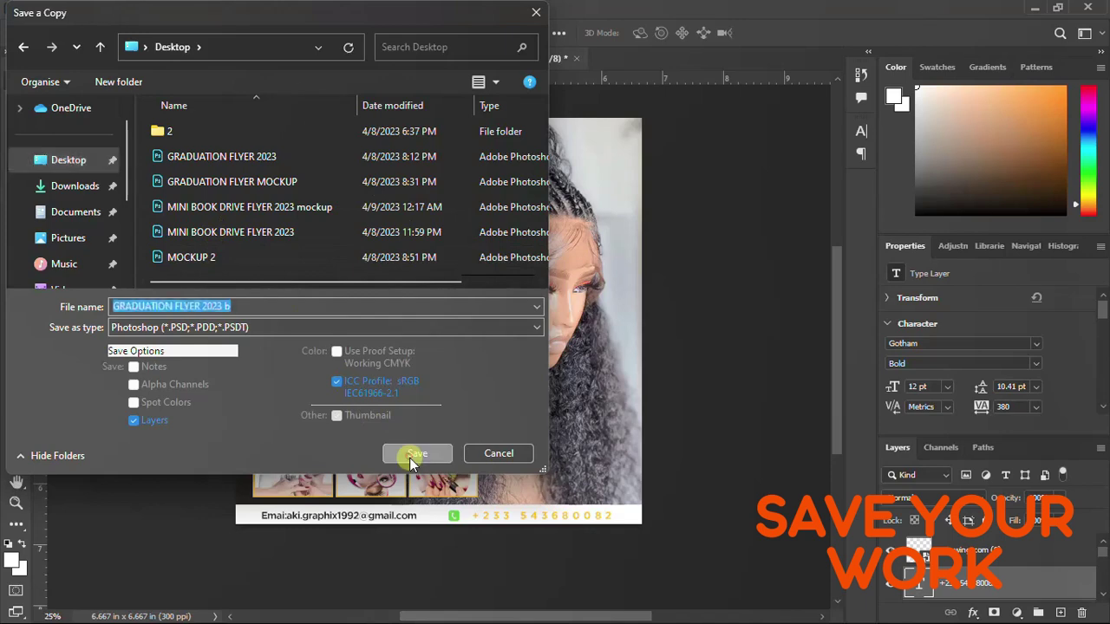
click(727, 173)
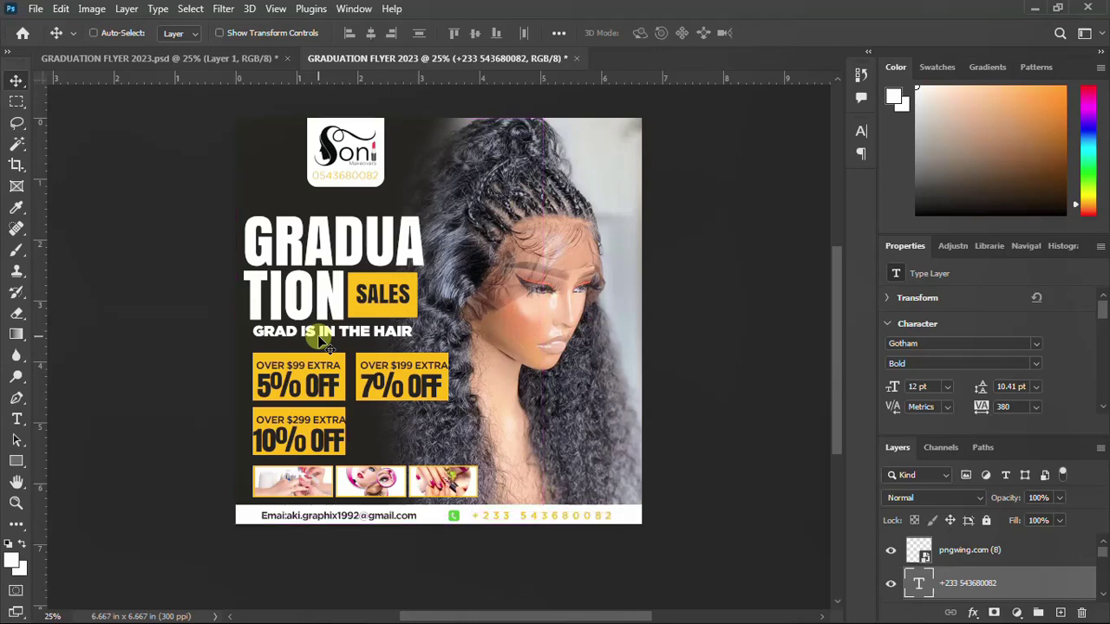
key(ctrl+shift+s)
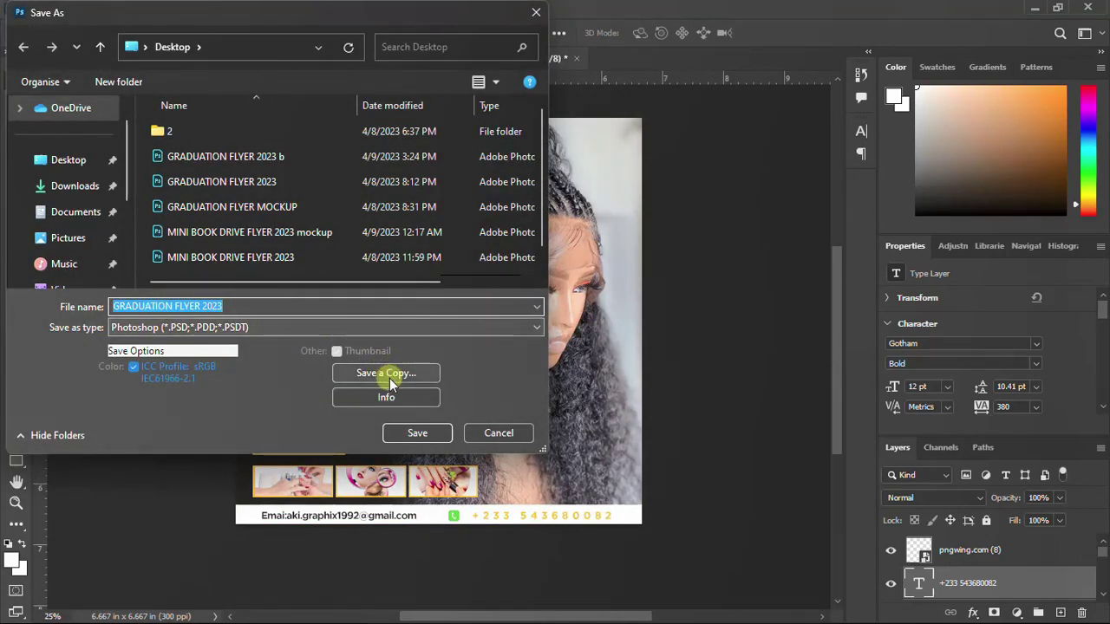
Save a PNG copy named GRADUATION FLYER 2023b on the Desktop, accepting the PNG options
click(386, 373)
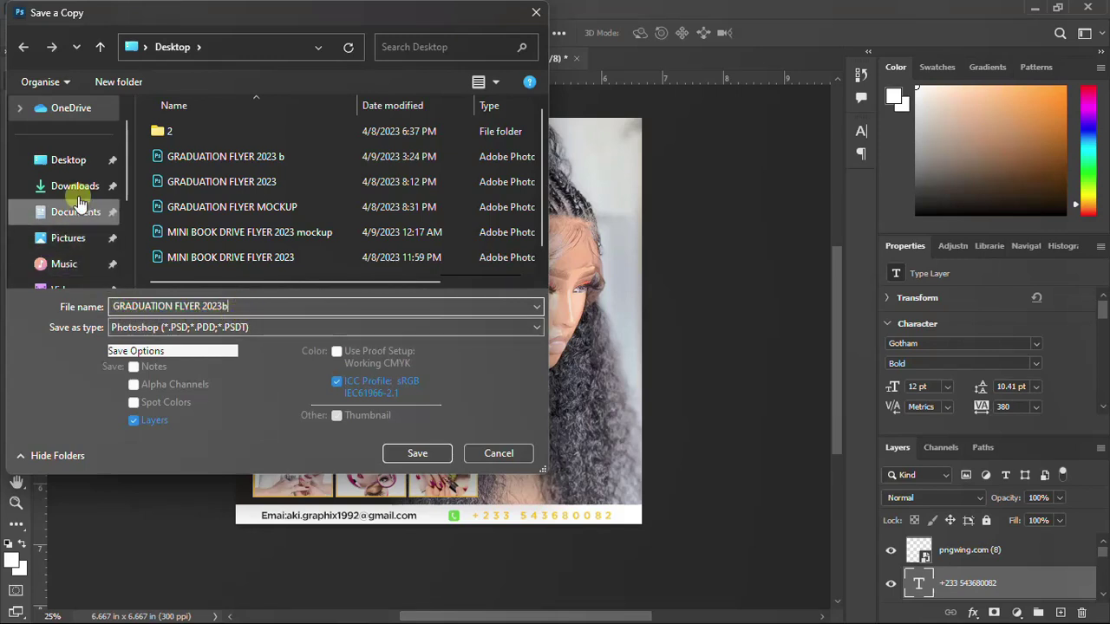
click(76, 166)
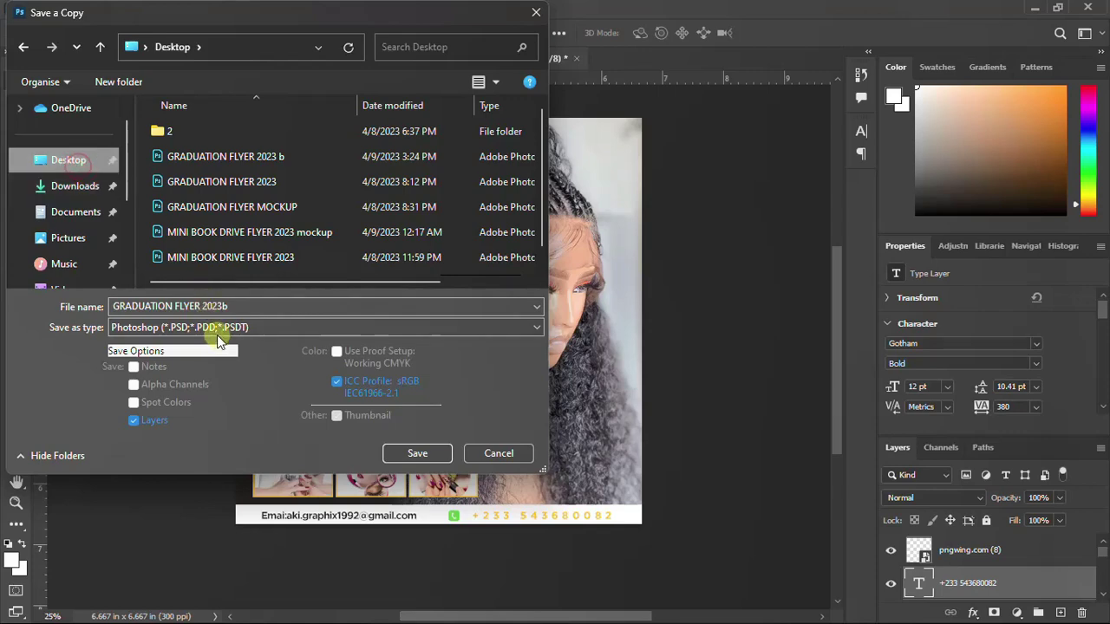
click(217, 336)
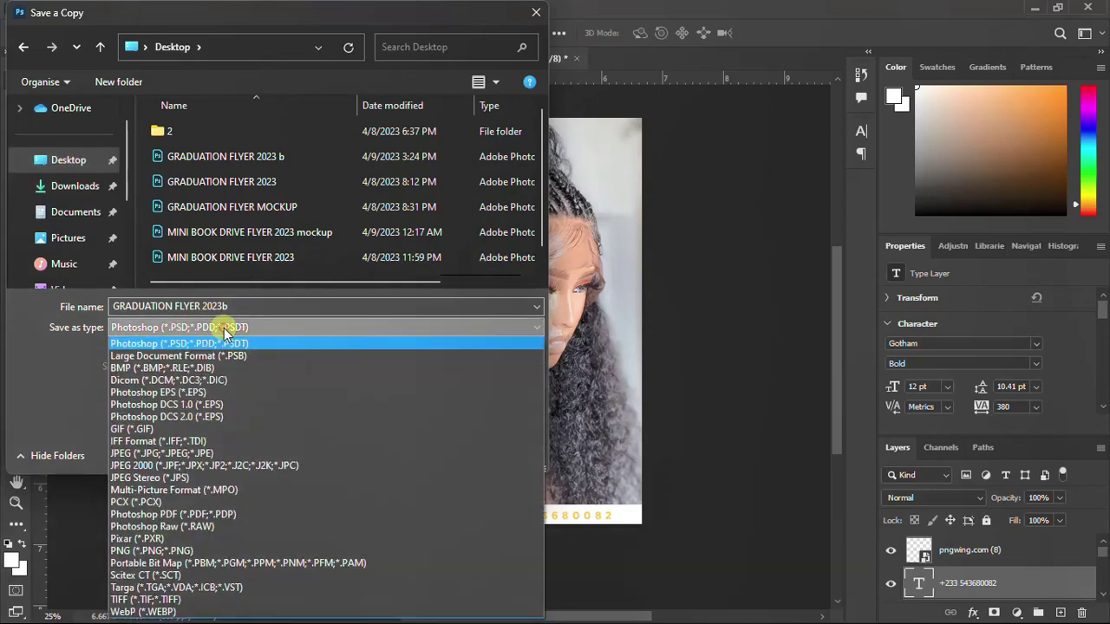
click(173, 552)
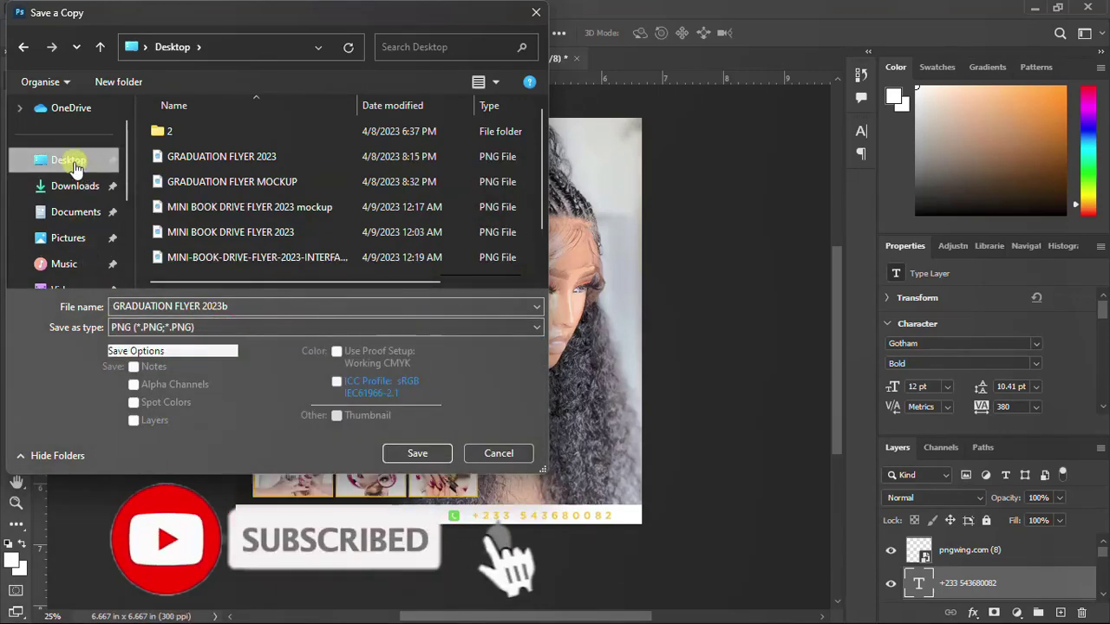
click(431, 451)
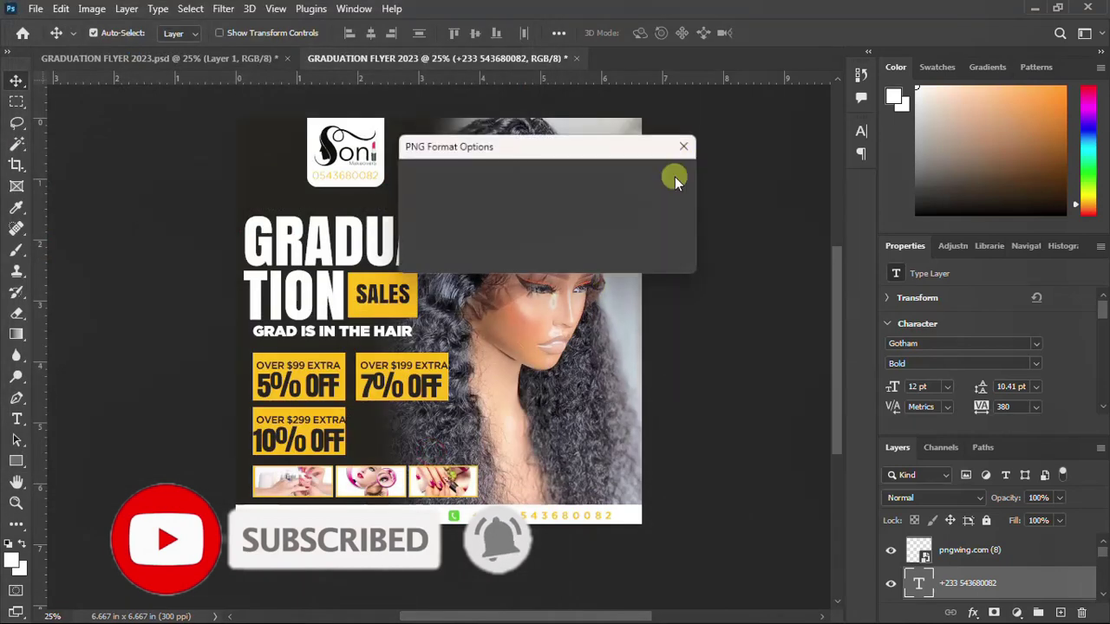
click(654, 180)
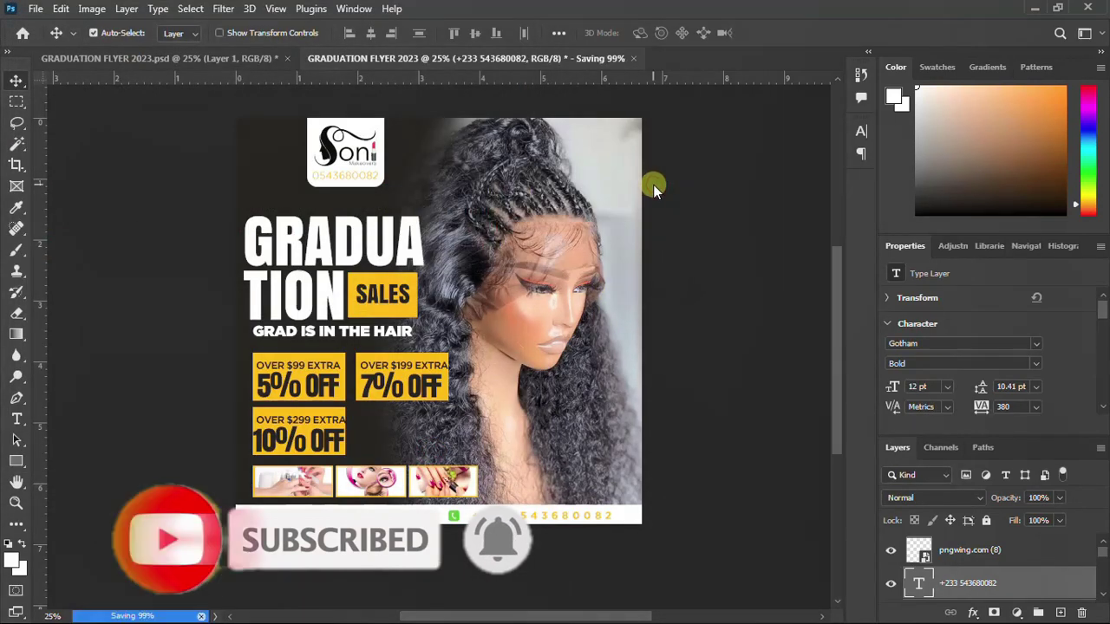